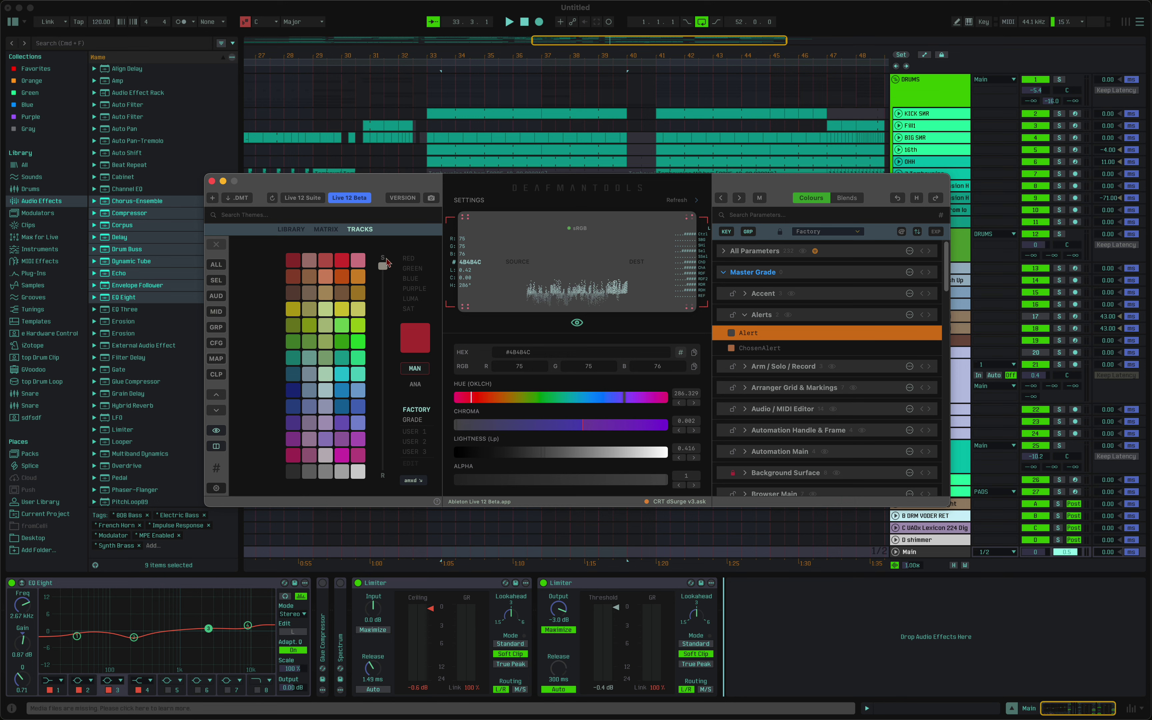
- Reduce the theme editor to its compact Tracks colour palette and place it over the arrangement
mouse_move(781, 182)
left_mouse_down()
mouse_move(775, 167)
mouse_move(778, 175)
left_mouse_up()
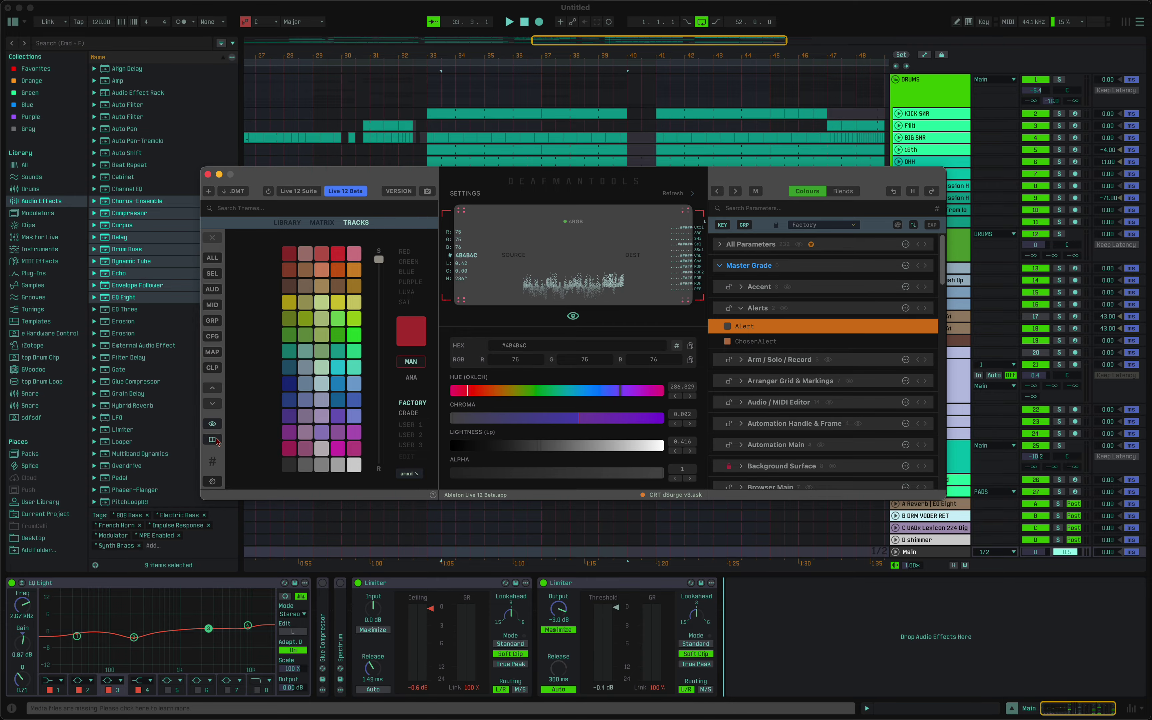
left_click(212, 439)
left_click_drag(362, 172, 571, 177)
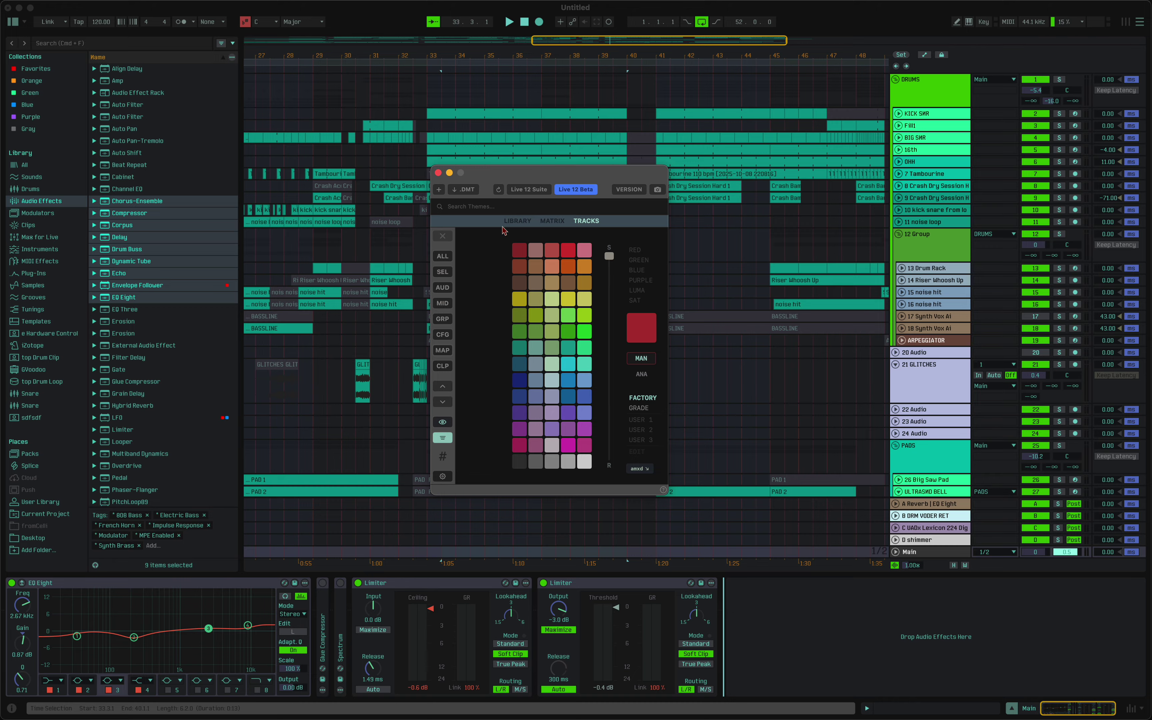
left_click(444, 422)
left_click_drag(601, 173, 635, 213)
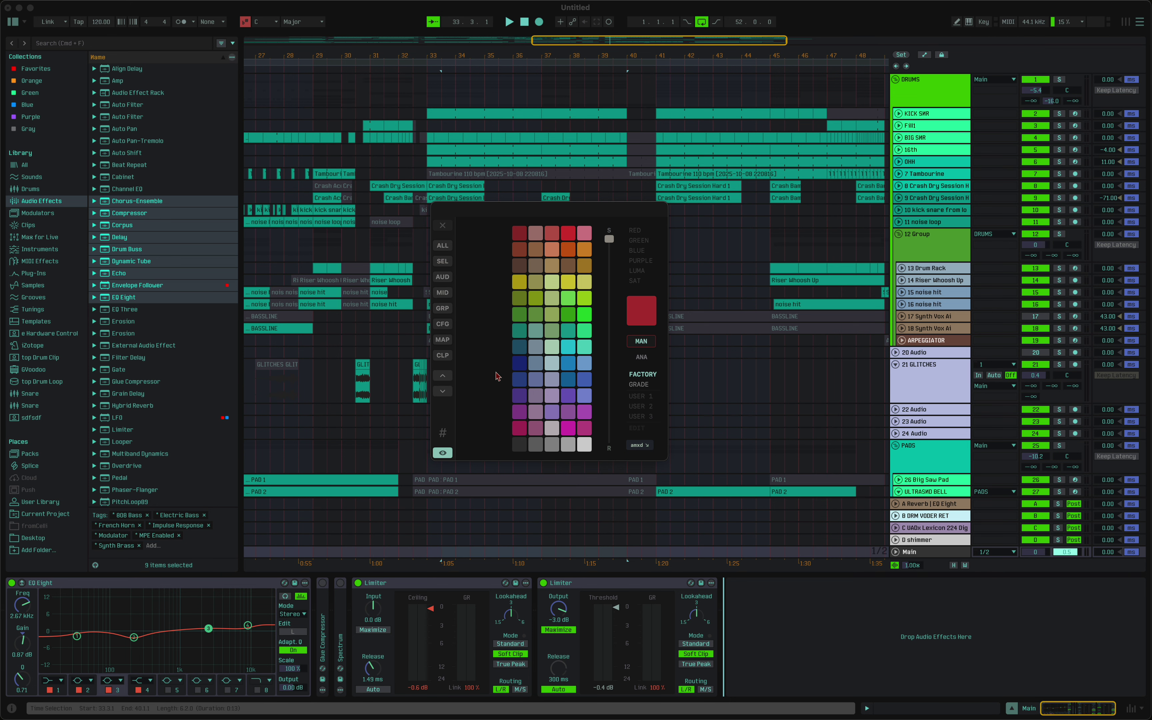
- Add the palette's DMT-Tracks bridge device to the end of the Main track's device chain
scroll(777, 366, "down", 10)
scroll(777, 367, "up", 10)
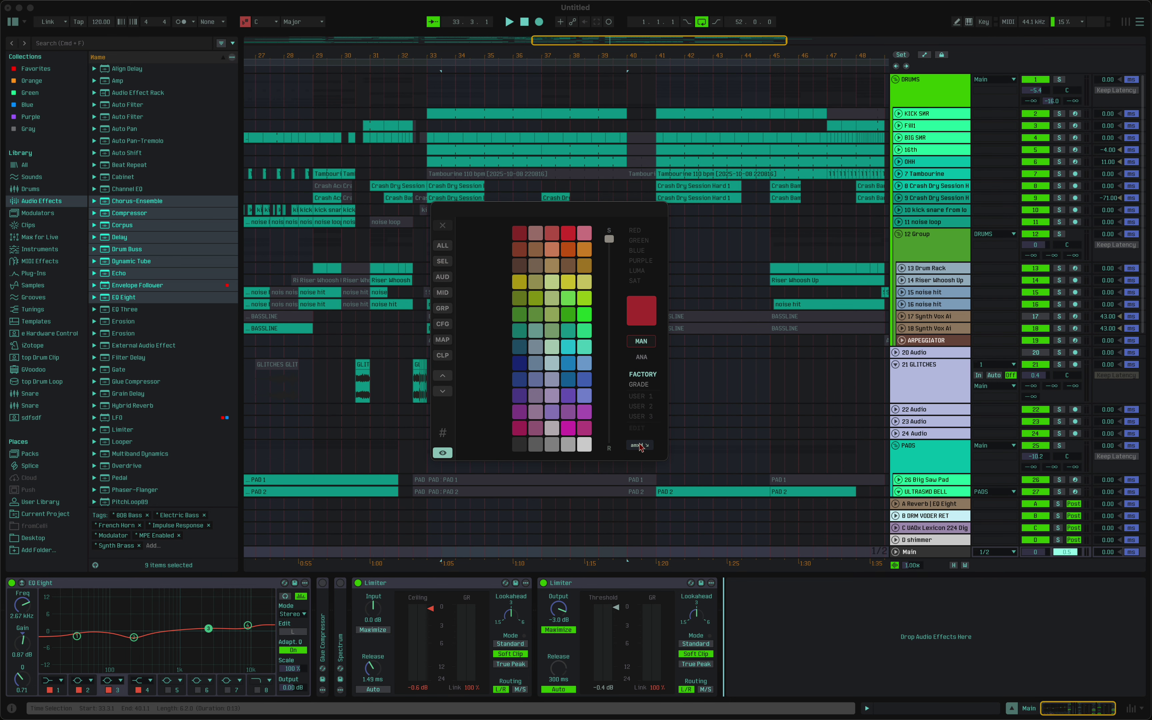
left_click_drag(639, 445, 799, 615)
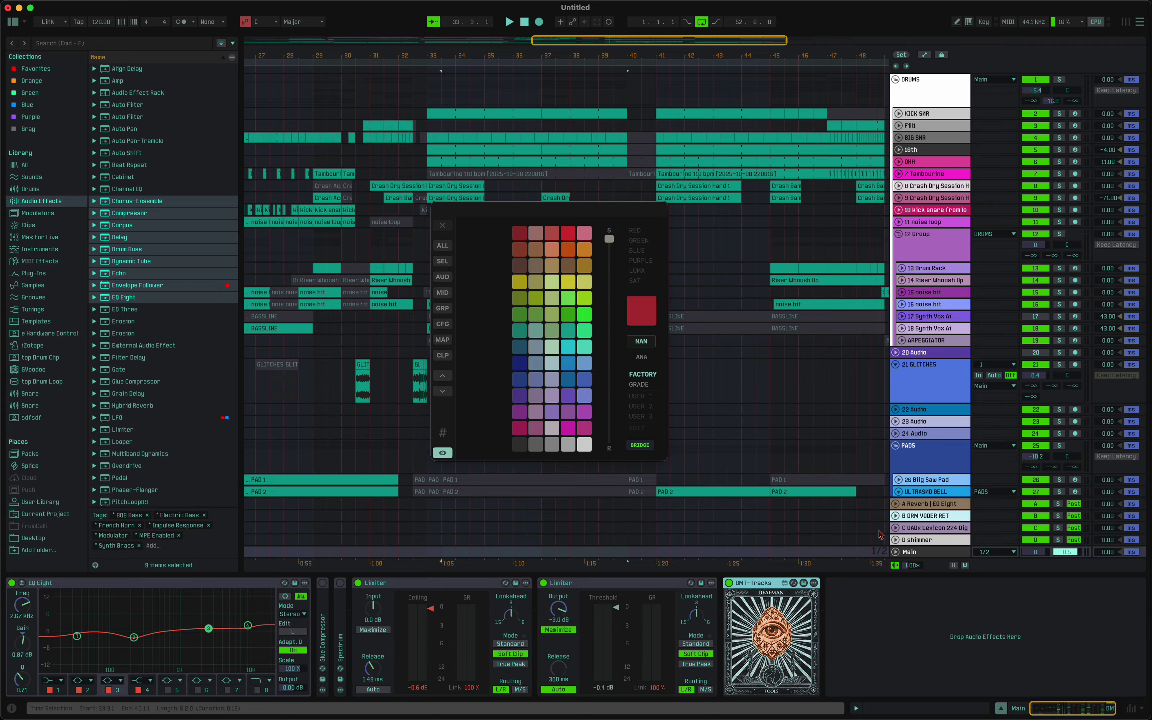
left_click_drag(605, 211, 629, 222)
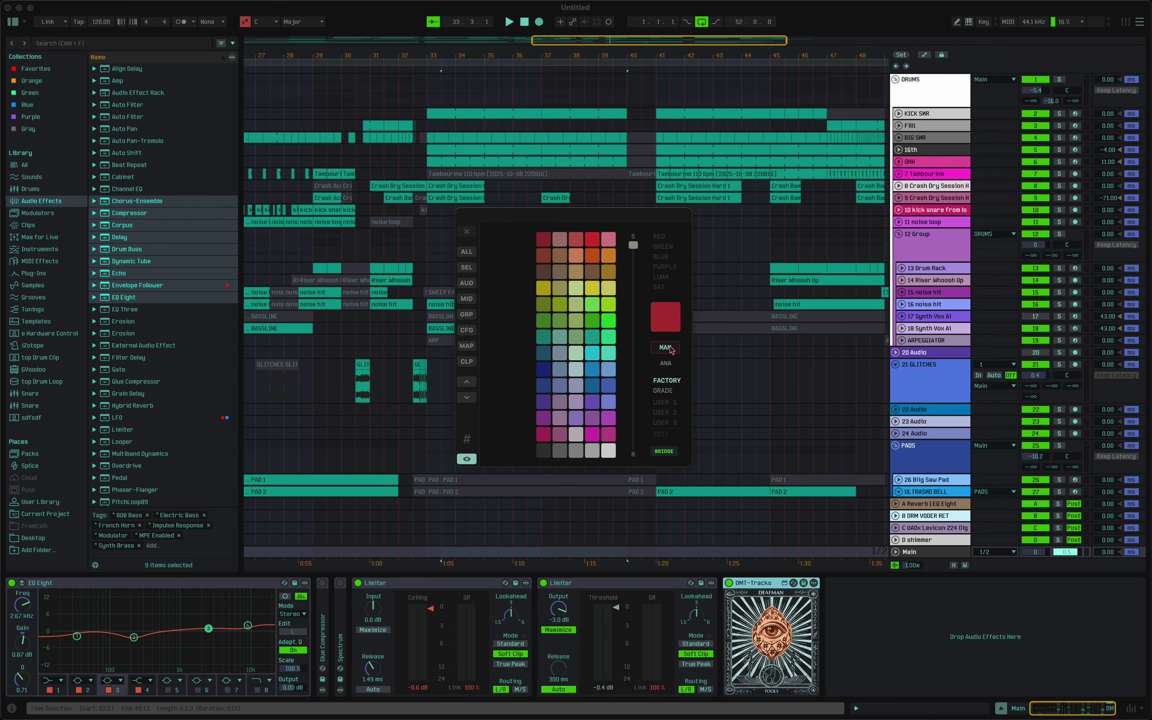
- Switch track colouring from MAN through AUTO to LOCK, with the TEMP scheme and the S–R slider about three quarters toward R
left_click(669, 351)
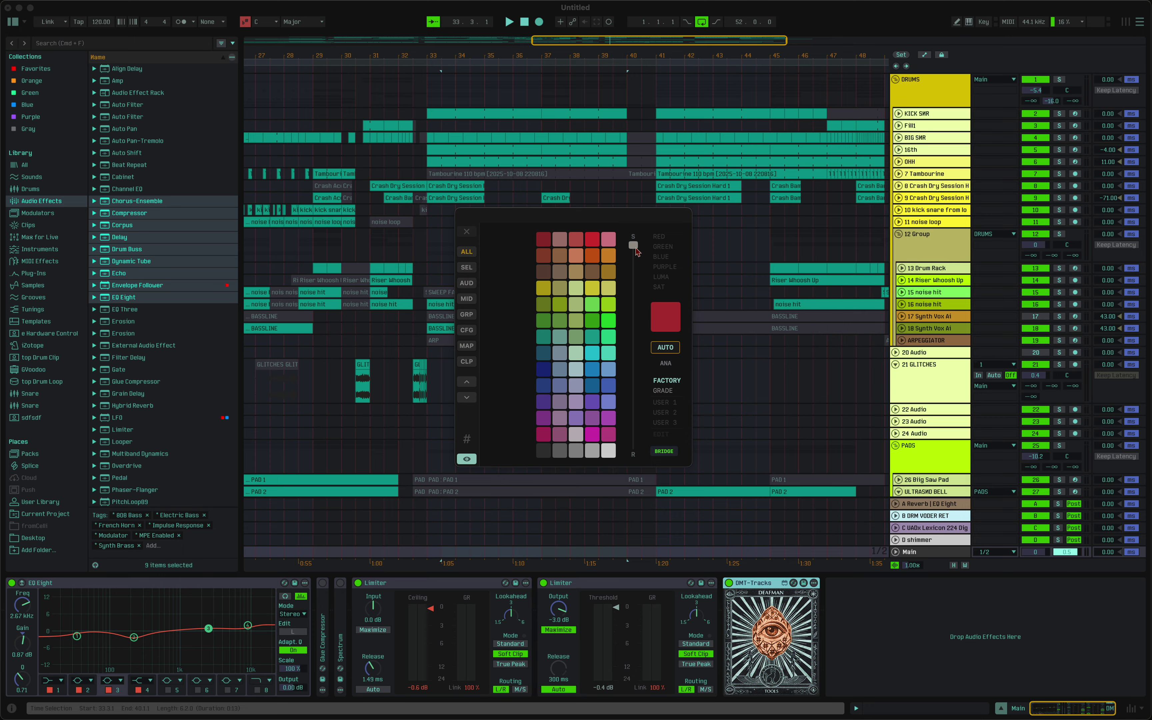
left_click_drag(633, 245, 638, 397)
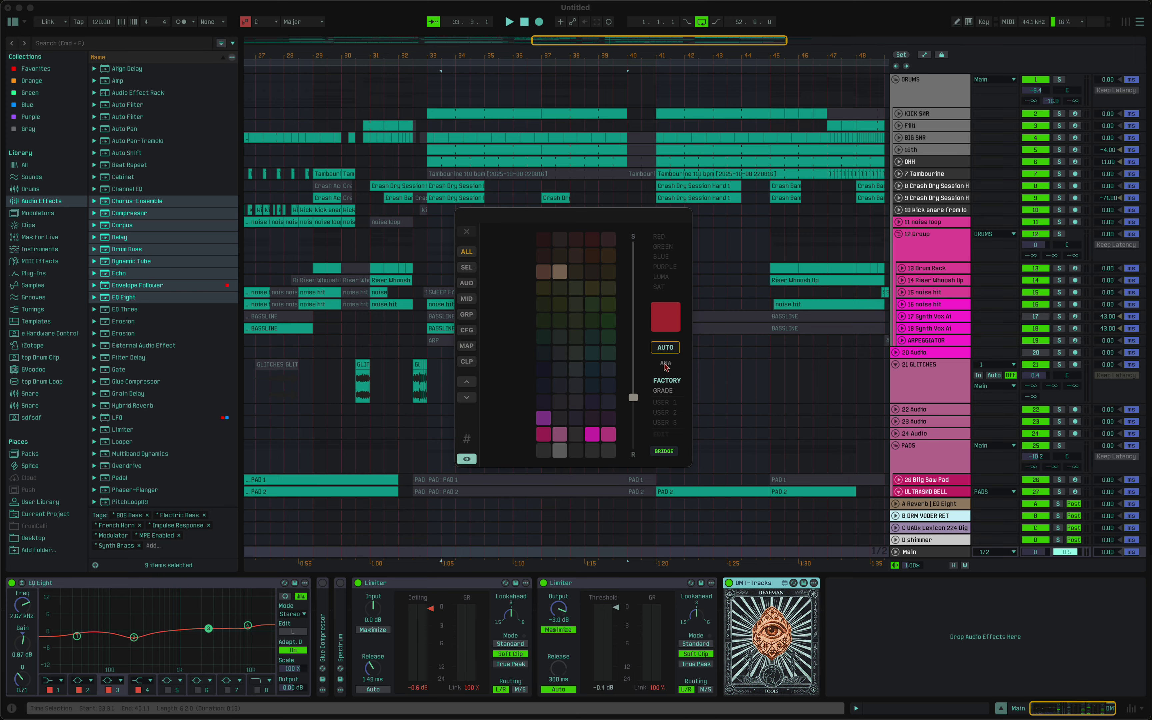
left_click(665, 365)
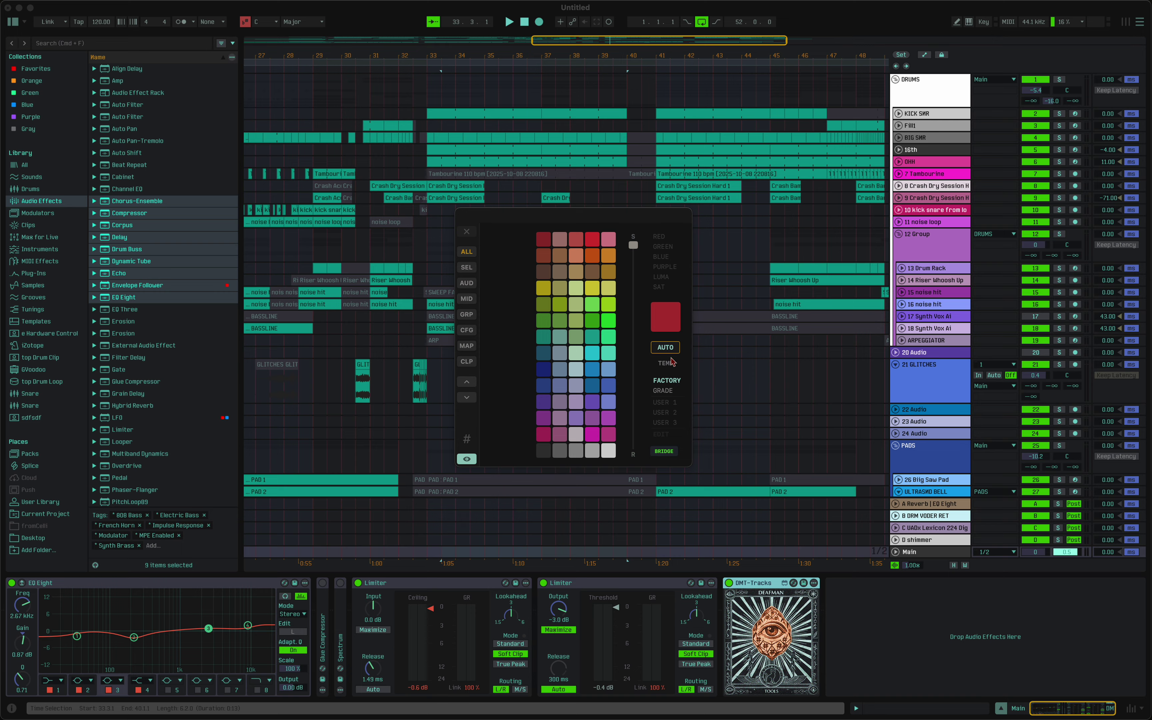
left_click_drag(633, 248, 639, 411)
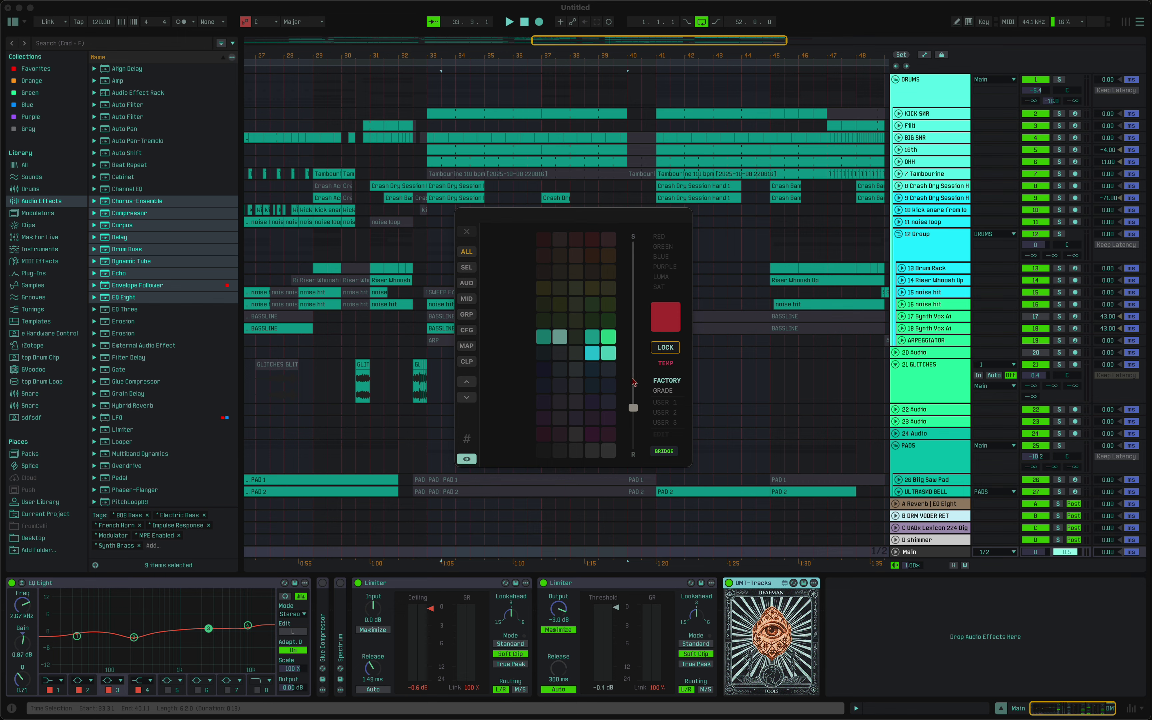
- Cycle the colour scheme from TEMP through MONO and DESAT to ANA
left_click(672, 364)
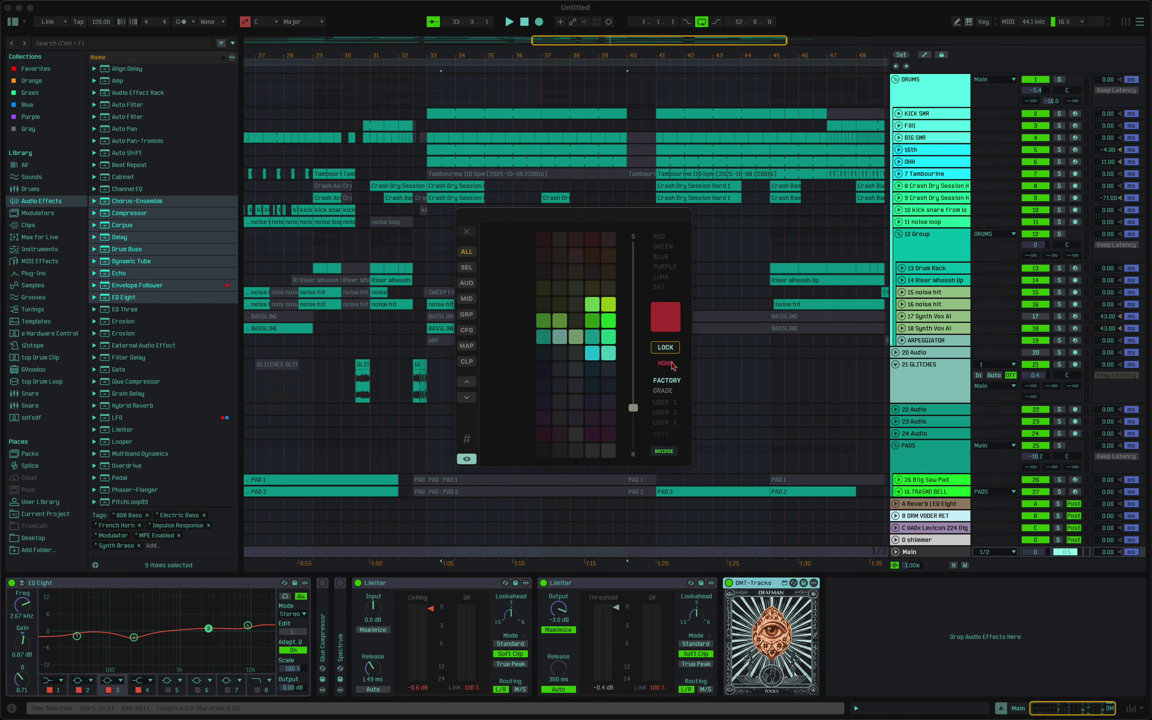
left_click(672, 365)
left_click(672, 365)
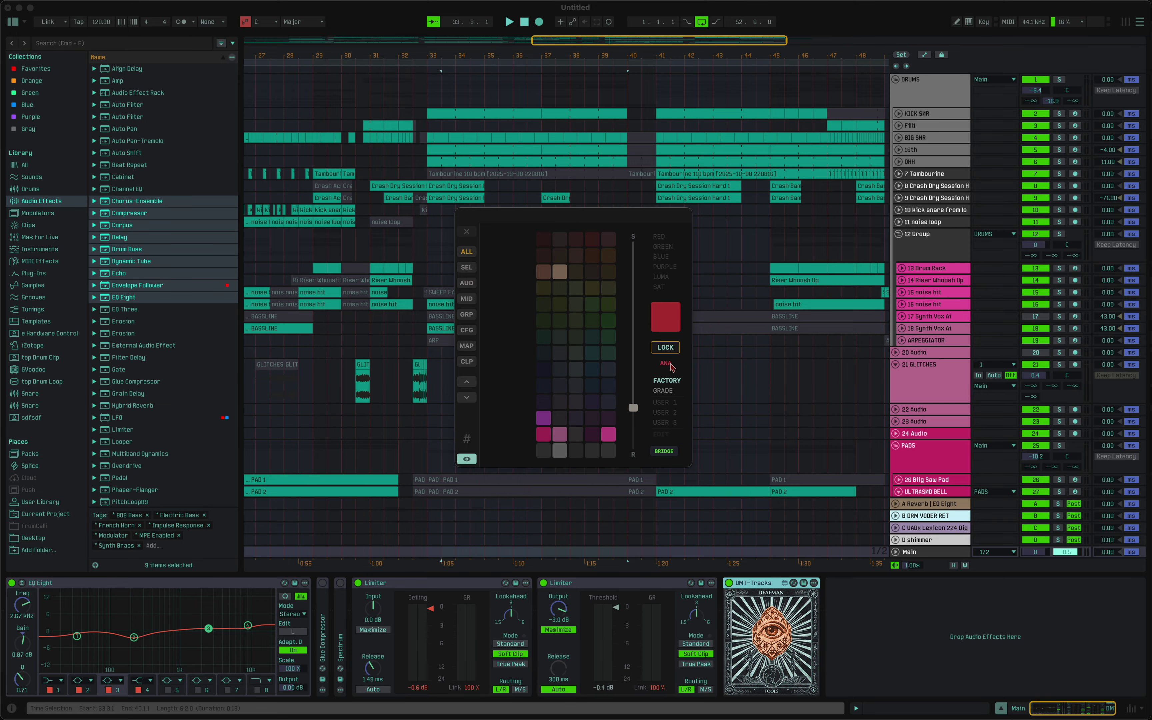
- Move the S–R slider slightly past its middle and try the TEMP, MONO and DESAT schemes on the tracks
left_click_drag(634, 409, 633, 365)
left_click(665, 364)
left_click(666, 372)
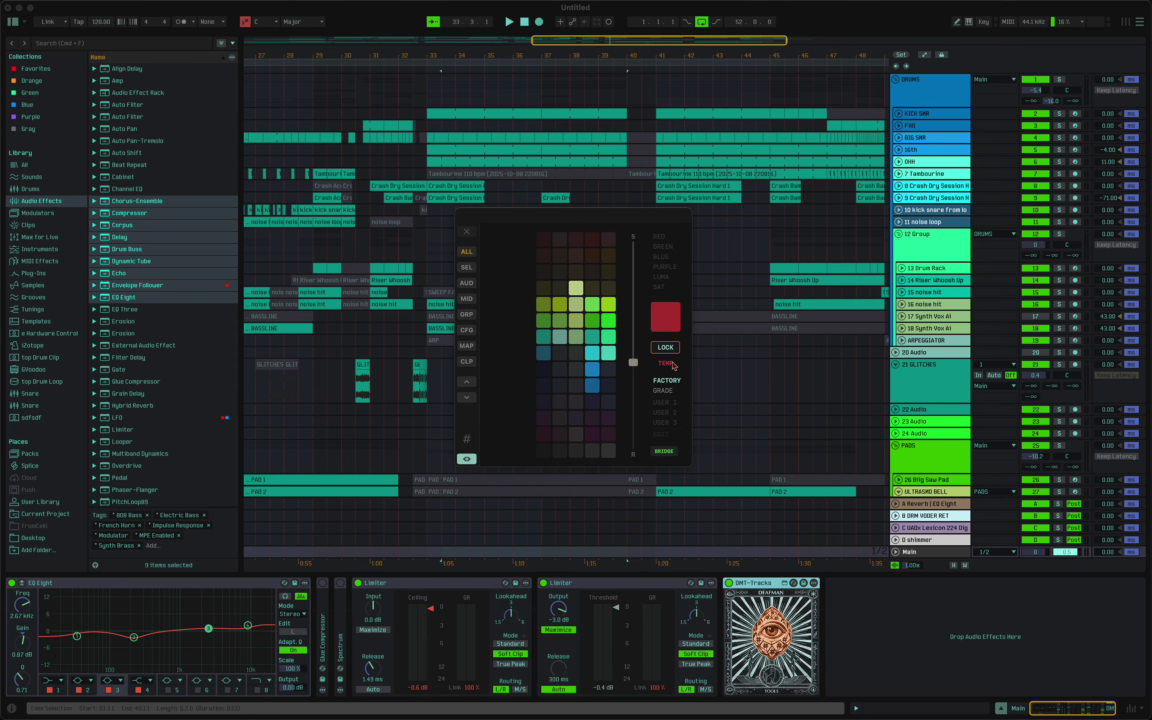
scroll(807, 372, "down", 6)
scroll(798, 385, "up", 4)
left_click(666, 363)
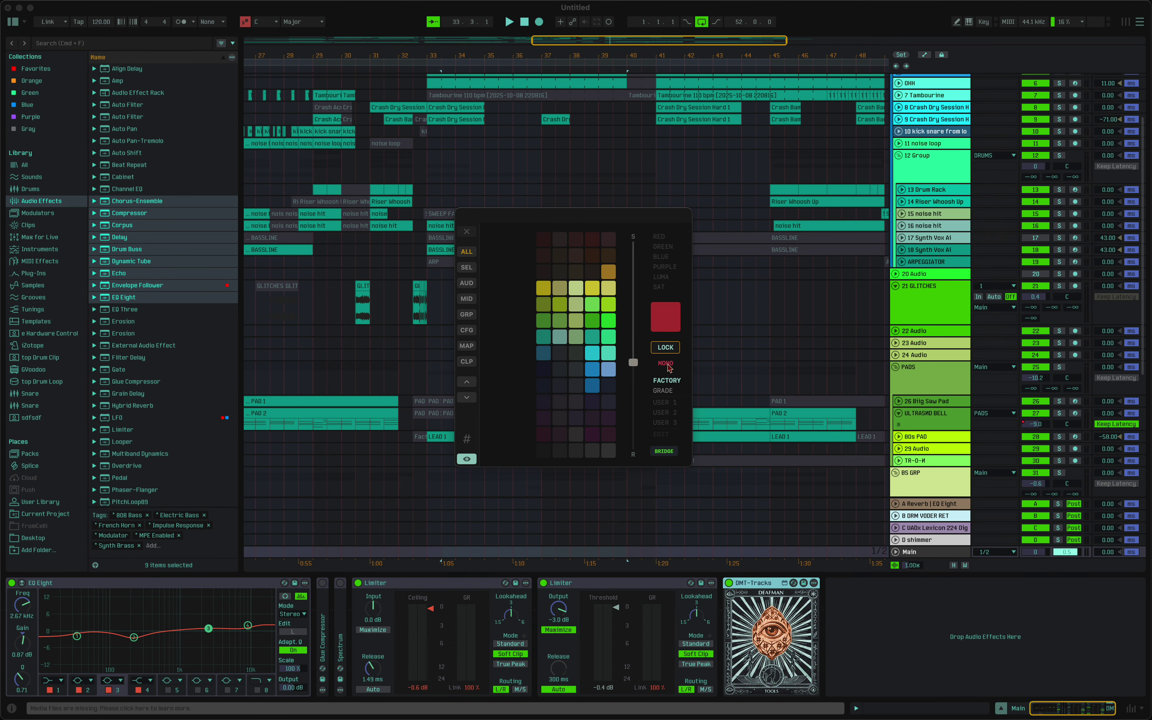
scroll(888, 332, "up", 3)
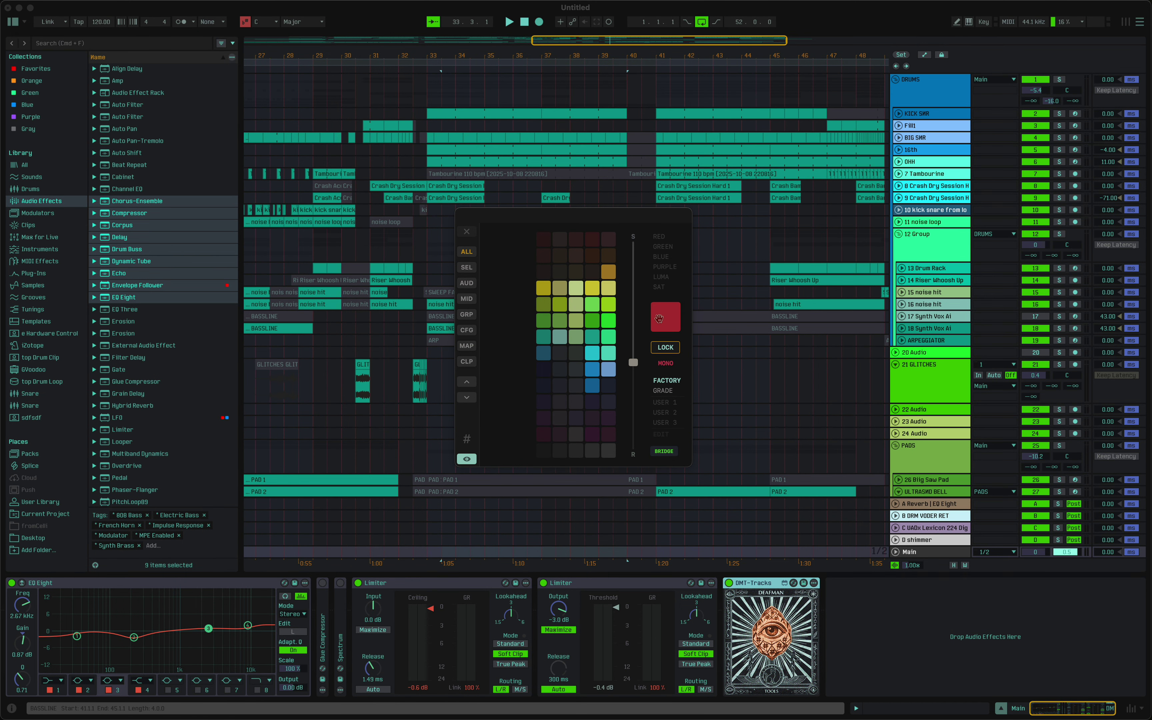
scroll(898, 234, "down", 10)
scroll(911, 332, "up", 10)
left_click(668, 363)
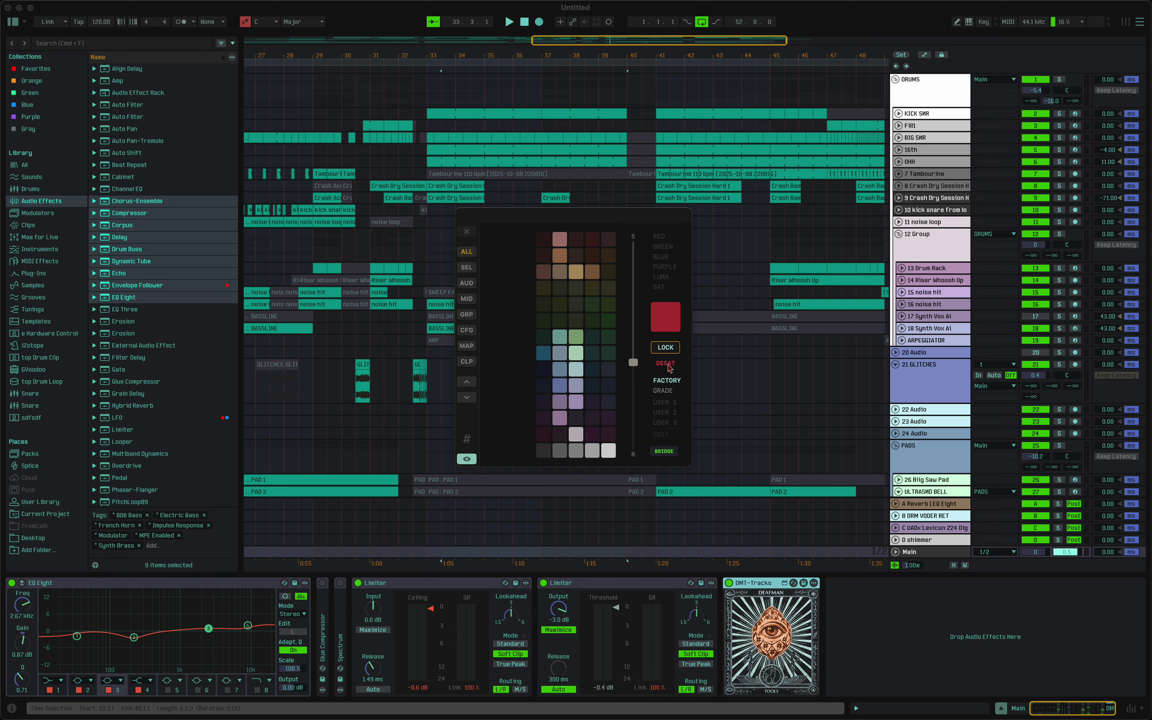
- Return the colour scheme to ANA and move the S–R slider fully back to S
mouse_move(632, 362)
left_mouse_down()
mouse_move(632, 403)
mouse_move(632, 378)
left_mouse_up()
left_click(669, 365)
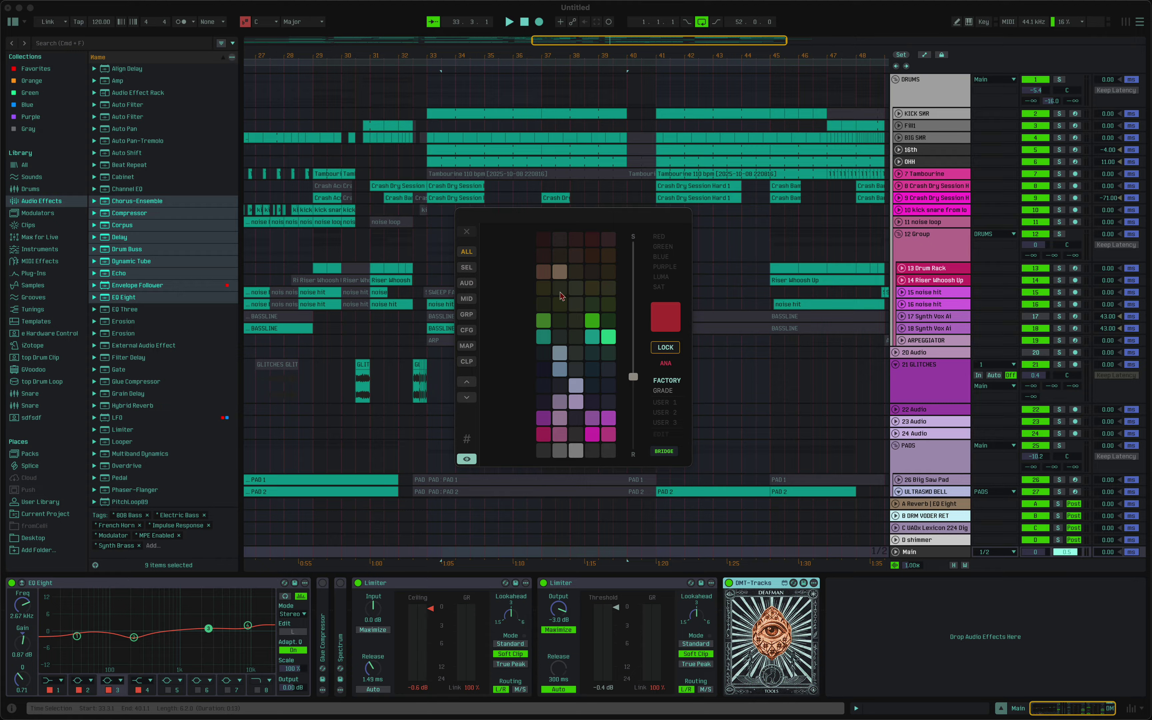
left_click_drag(633, 376, 632, 240)
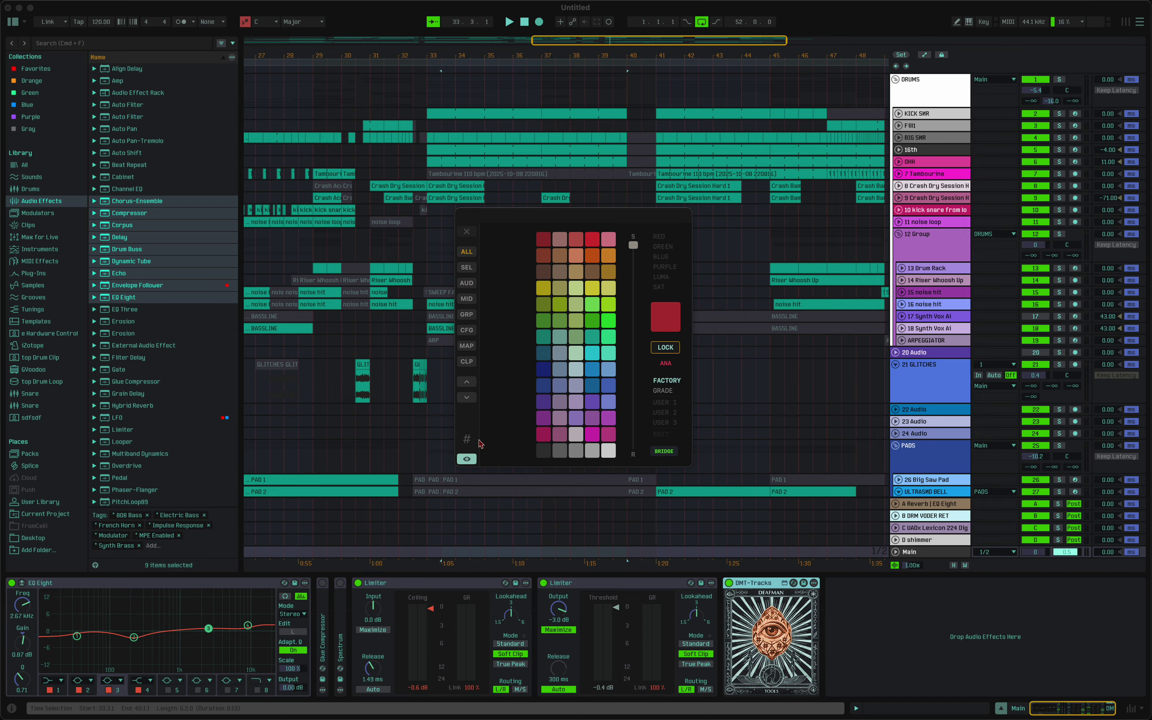
- Sample the pink of the 10 kick snare track, then exclude that swatch and the magenta swatch from the palette
left_click(468, 442)
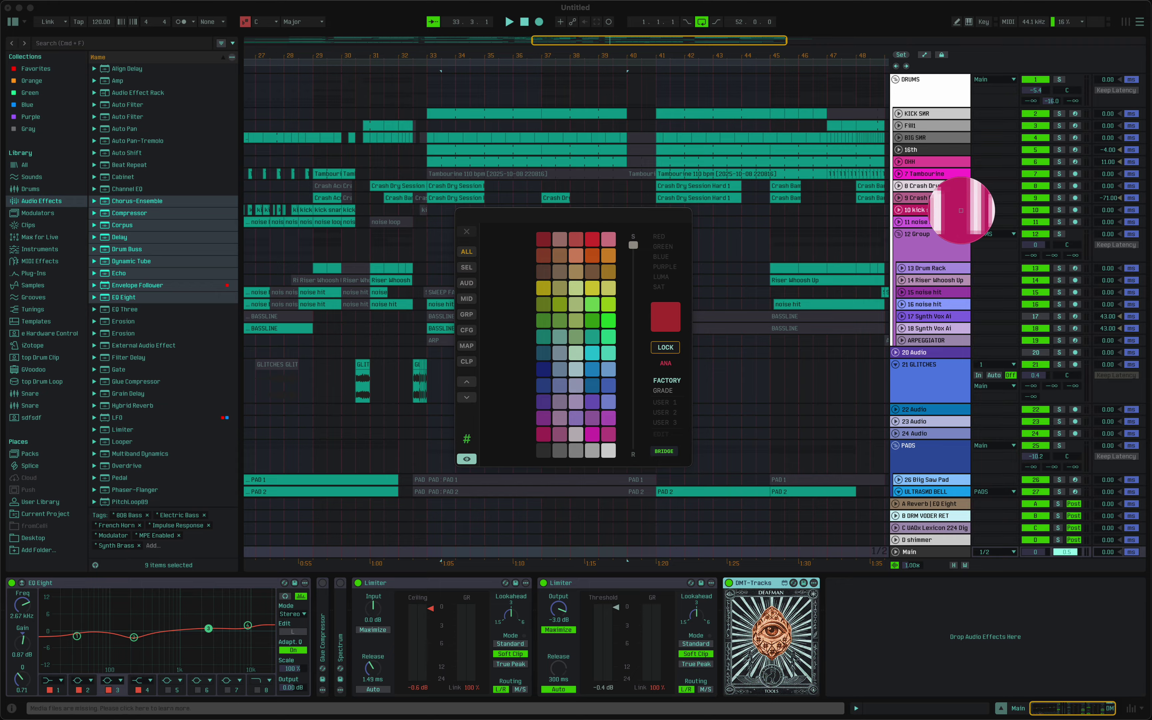
left_click(960, 210)
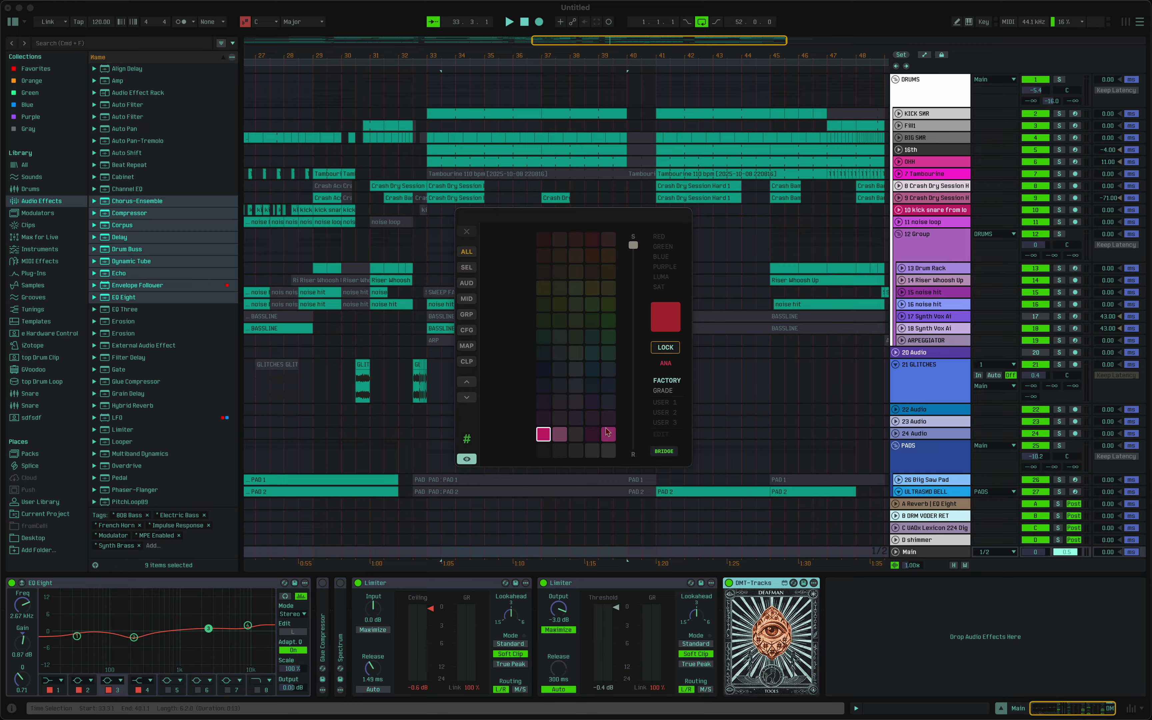
left_click(544, 435)
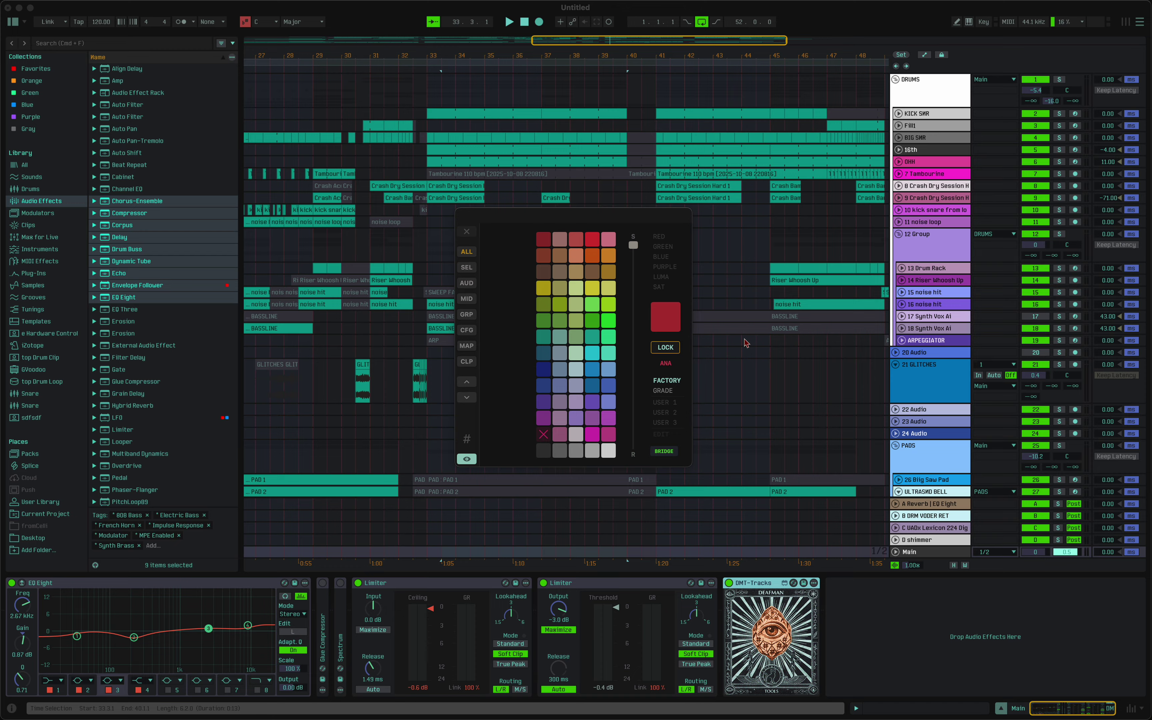
left_click(593, 434)
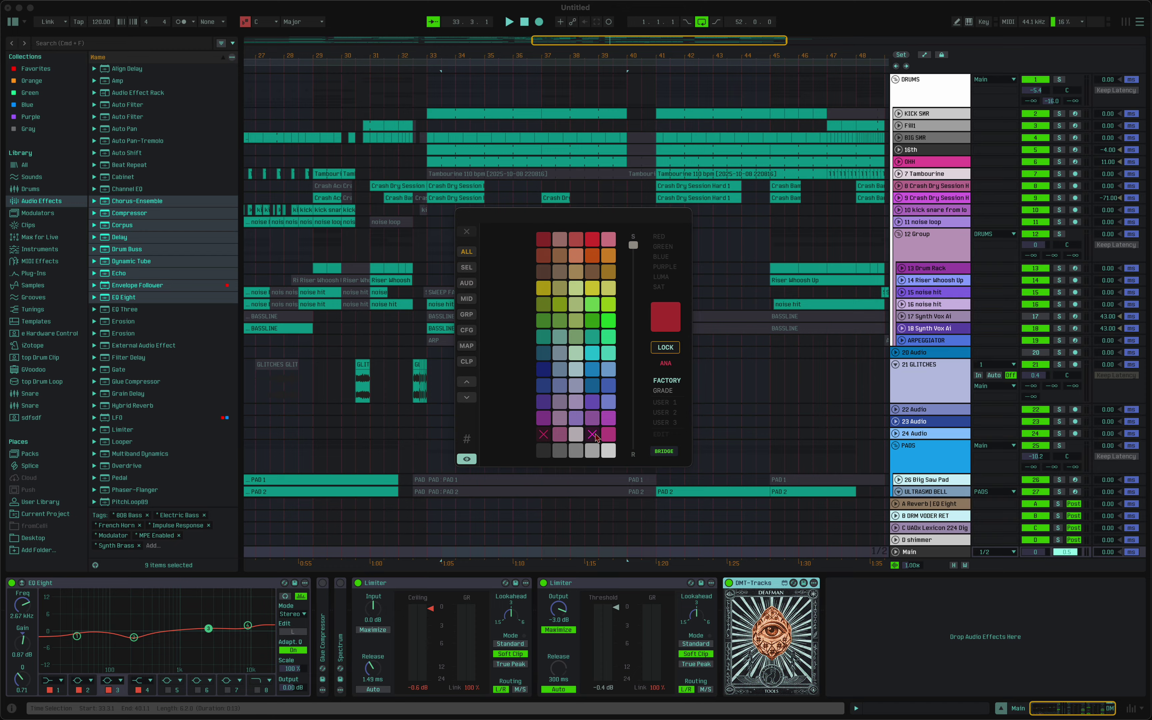
- Restore the excluded pink and magenta swatches to the palette
left_click(594, 434)
left_click(594, 435)
left_click(594, 435)
left_click(594, 434)
left_click(594, 435)
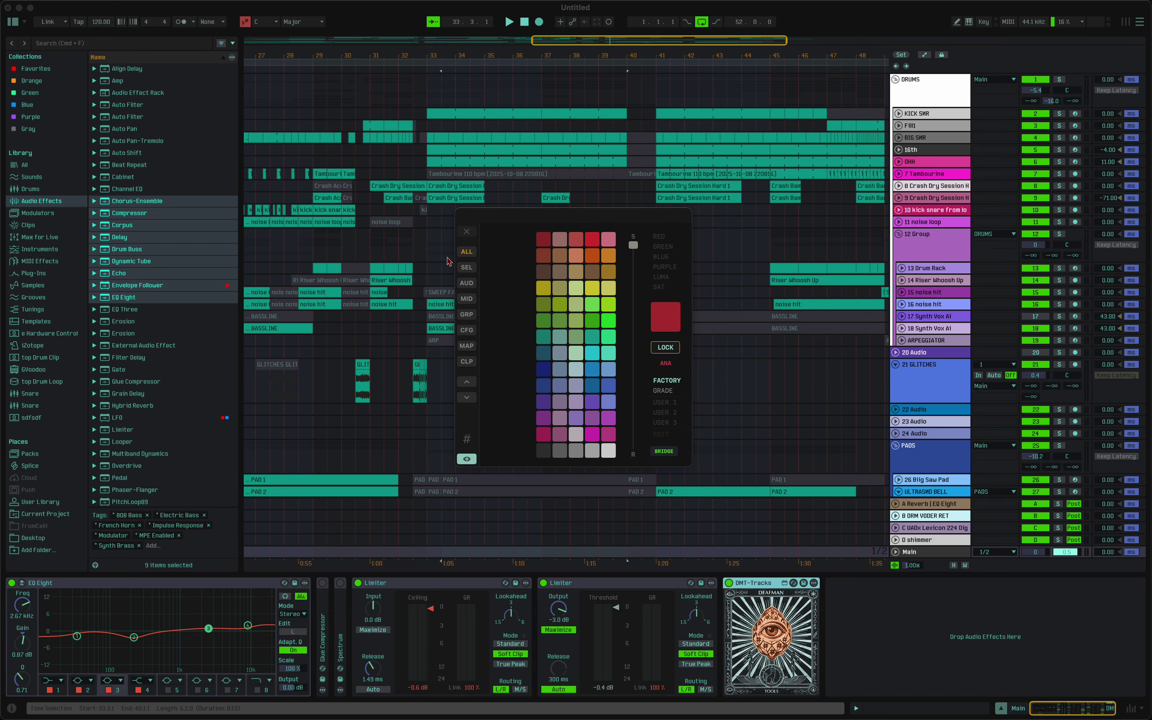
- Select the 21 GLITCHES track and recolour it with the pale yellow swatch
left_click(465, 254)
left_click_drag(466, 253, 466, 386)
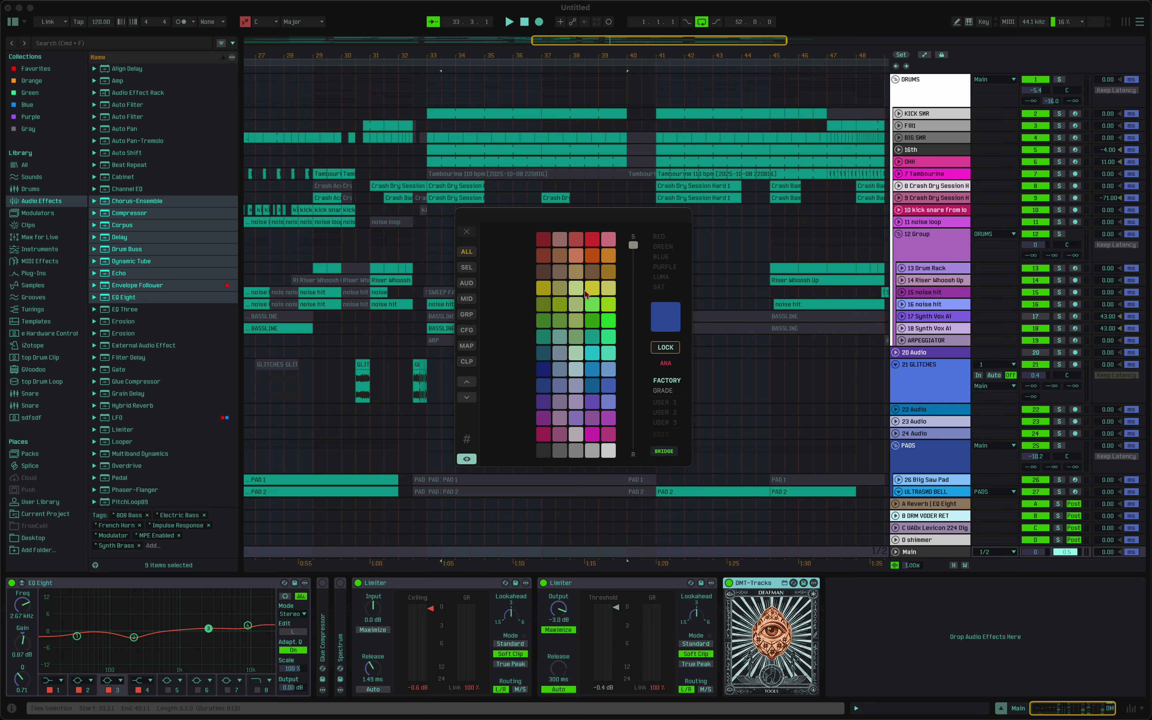
left_click(947, 90)
left_click(945, 316)
left_click(947, 366)
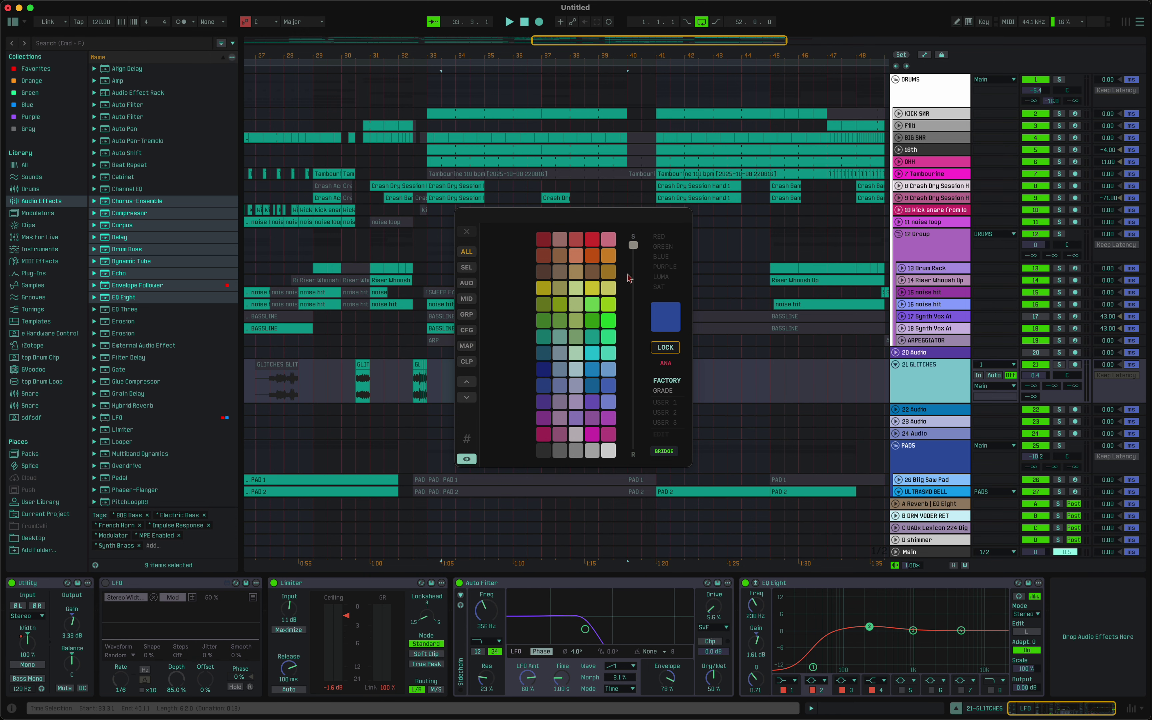
left_click(574, 288)
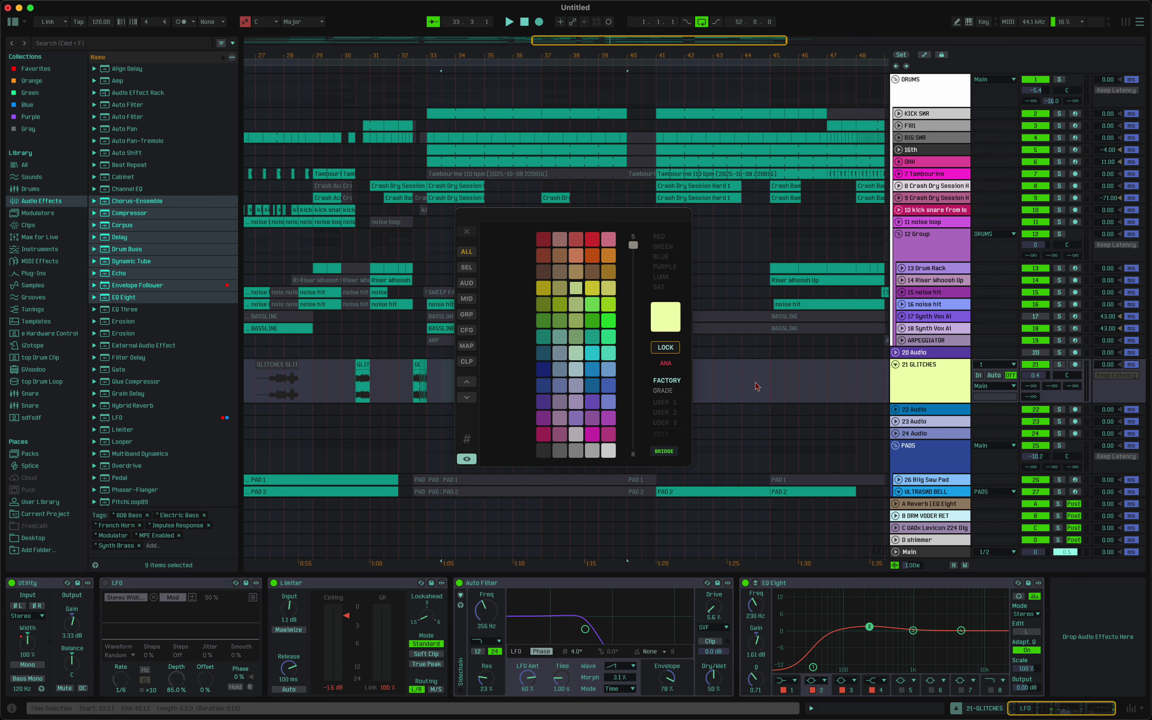
- Try several swatches on the 21 GLITCHES track, including dark blue and strong yellow, and settle on tan
left_click(543, 353)
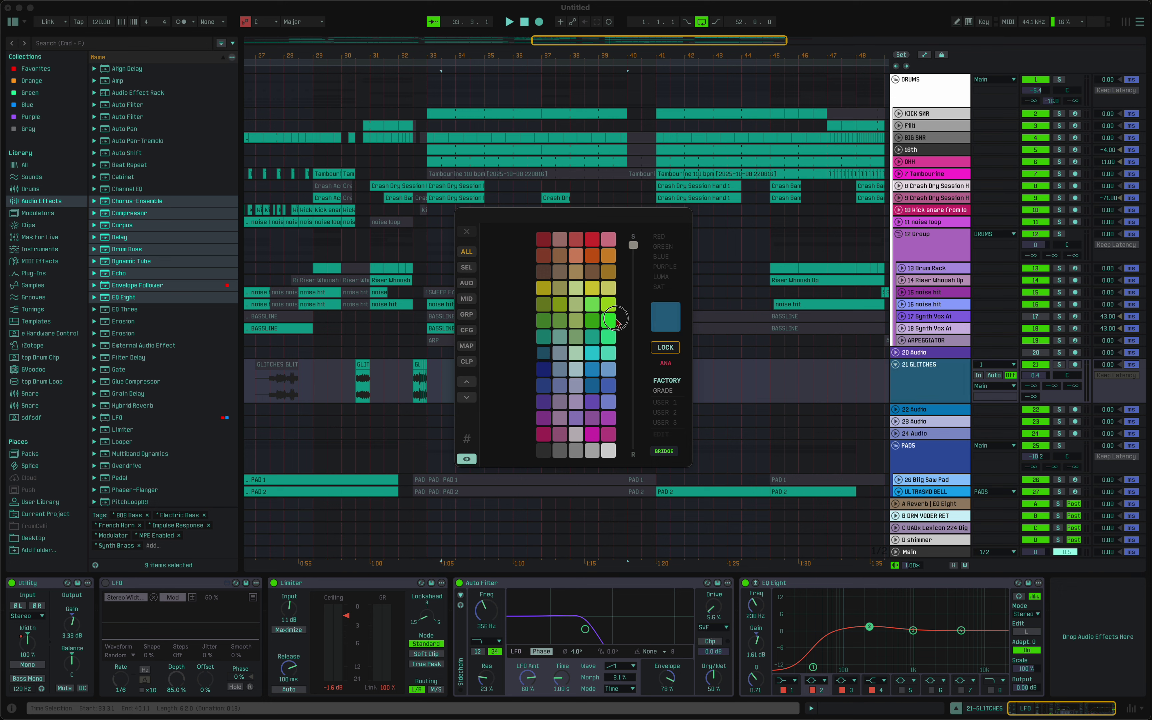
left_click(608, 320)
left_click(553, 291)
left_click(543, 287)
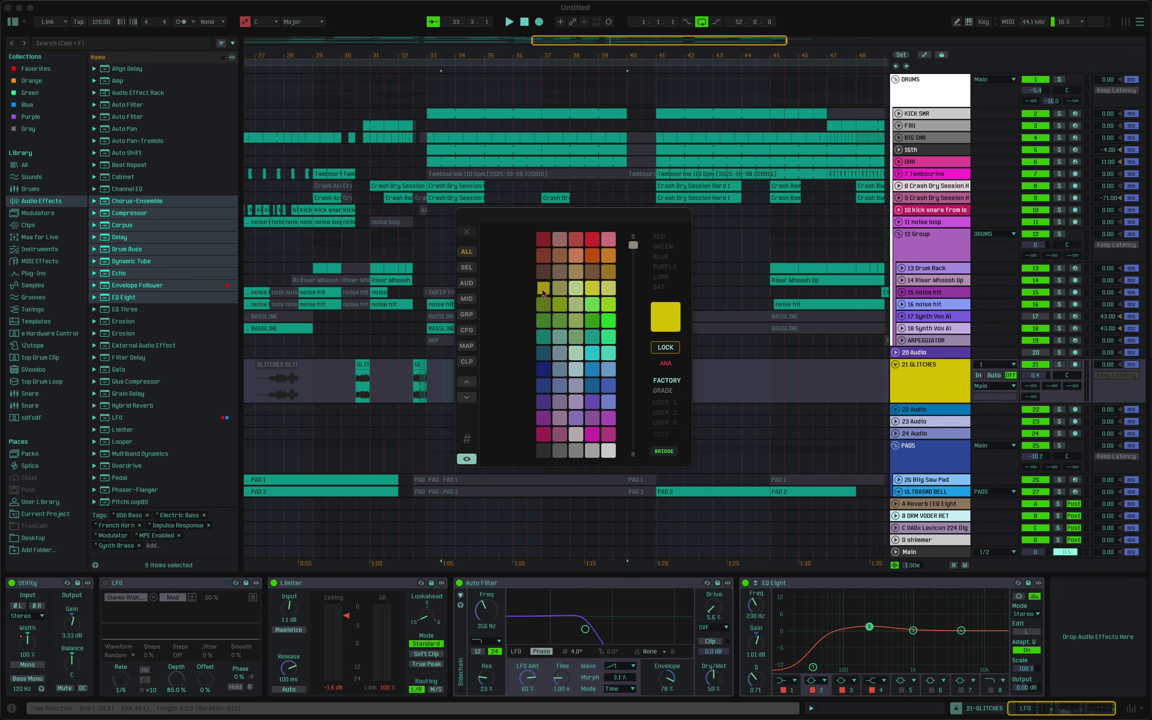
left_click(576, 336)
left_click(579, 385)
left_click(561, 390)
left_click(595, 307)
left_click(577, 272)
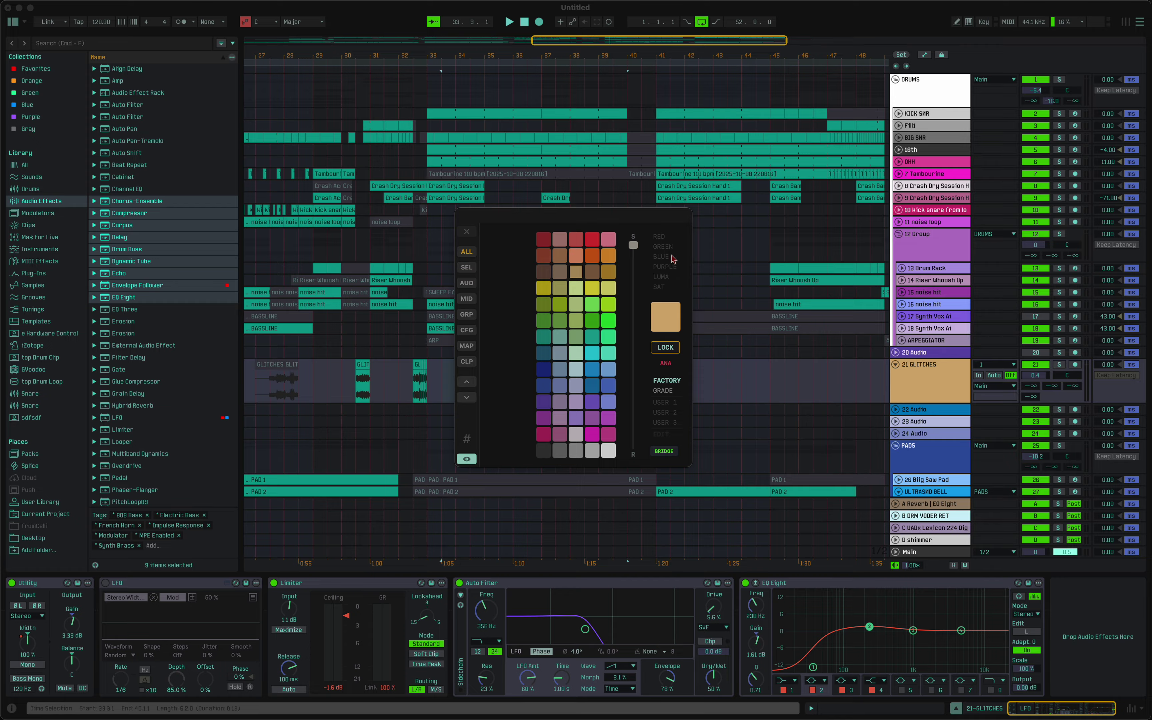
- Check the palette's Always on Top option in its view settings and move the palette over the upper arrangement tracks
left_click_drag(652, 216, 658, 218)
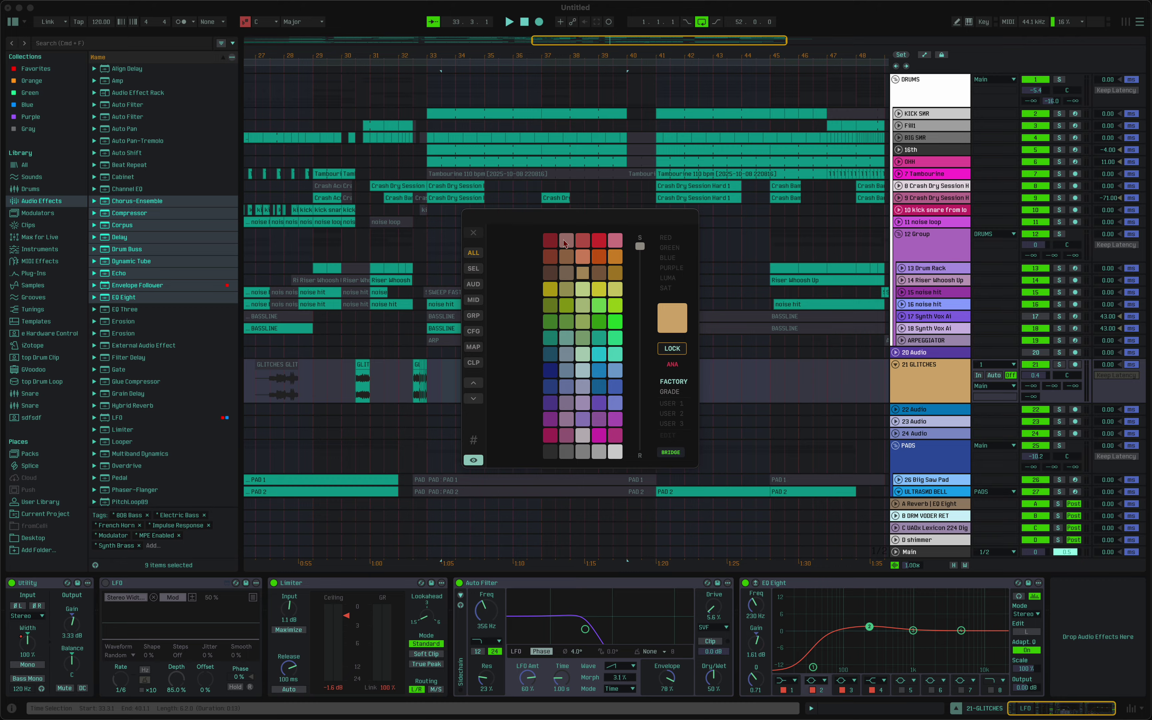
left_click_drag(586, 220, 584, 220)
left_click(193, 1)
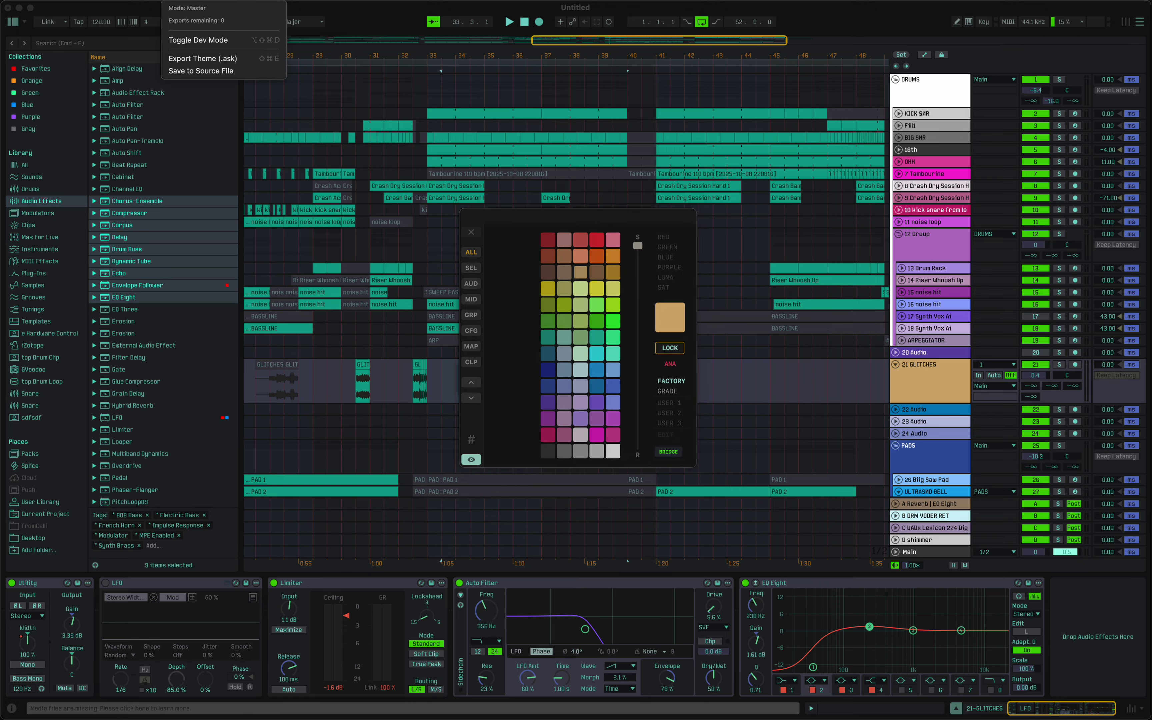
mouse_move(224, 1)
mouse_move(140, 1)
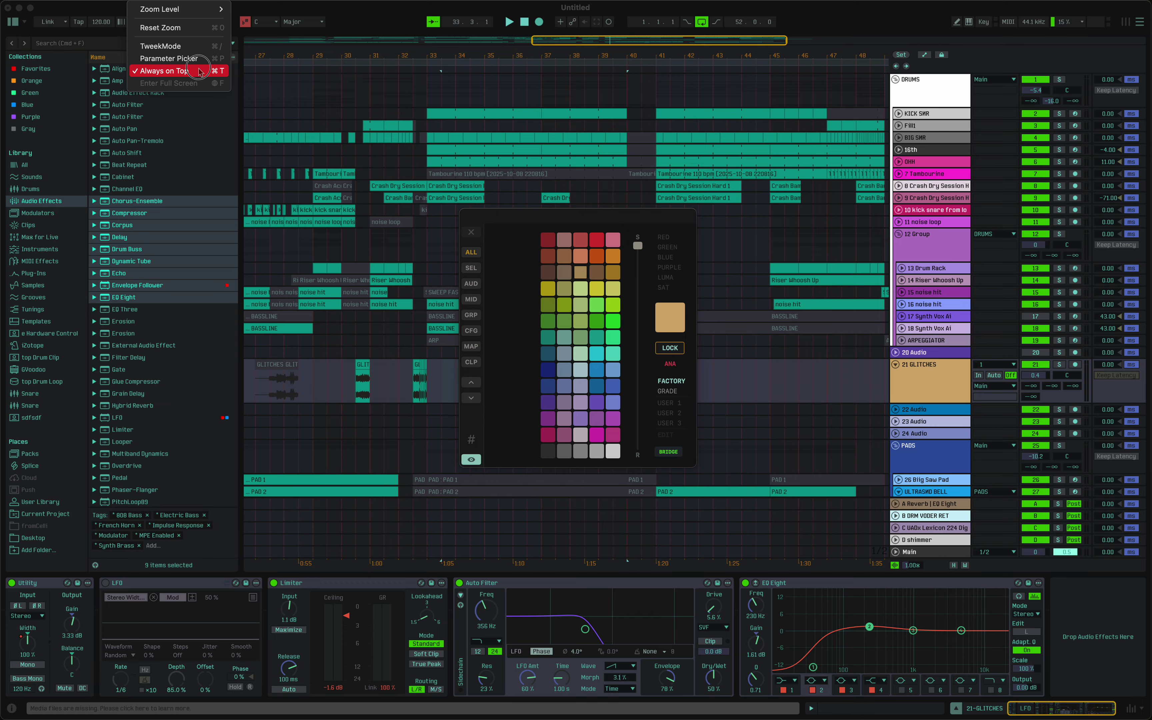
left_click_drag(654, 219, 514, 108)
- Select different tracks behind the palette, ending on ARPEGGIATOR, and move the palette back to the middle of the arrangement
left_click(983, 371)
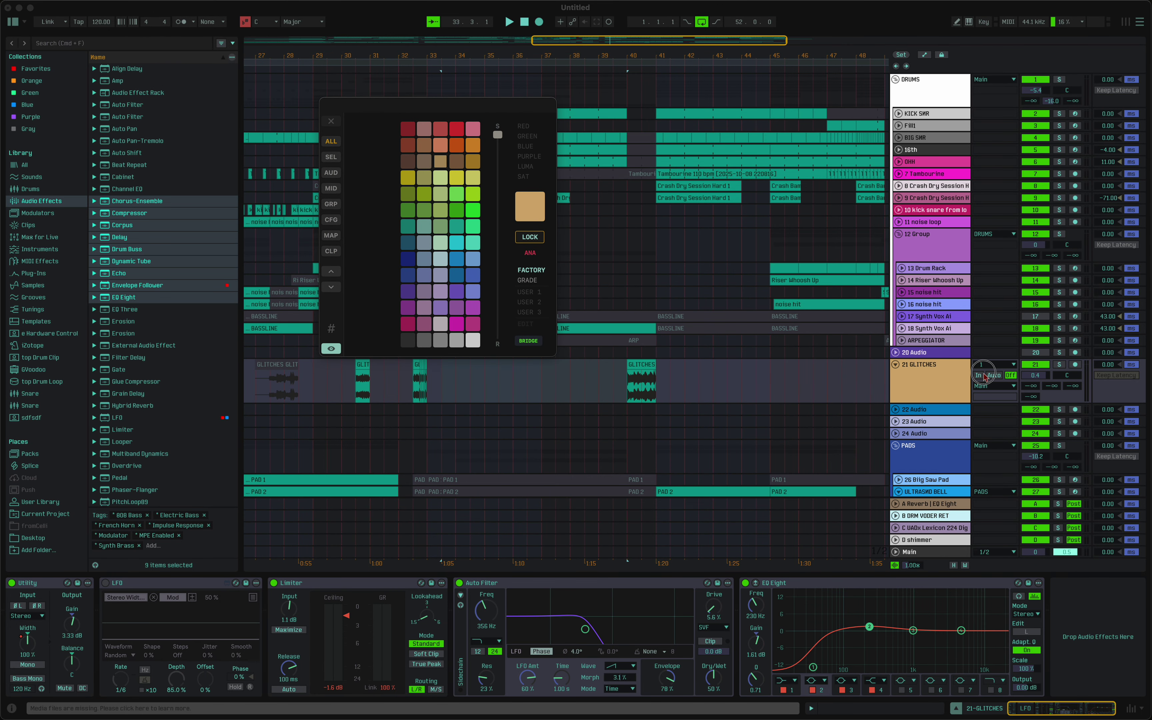
left_click(927, 257)
left_click(926, 188)
left_click(913, 303)
left_click(943, 421)
left_click(947, 342)
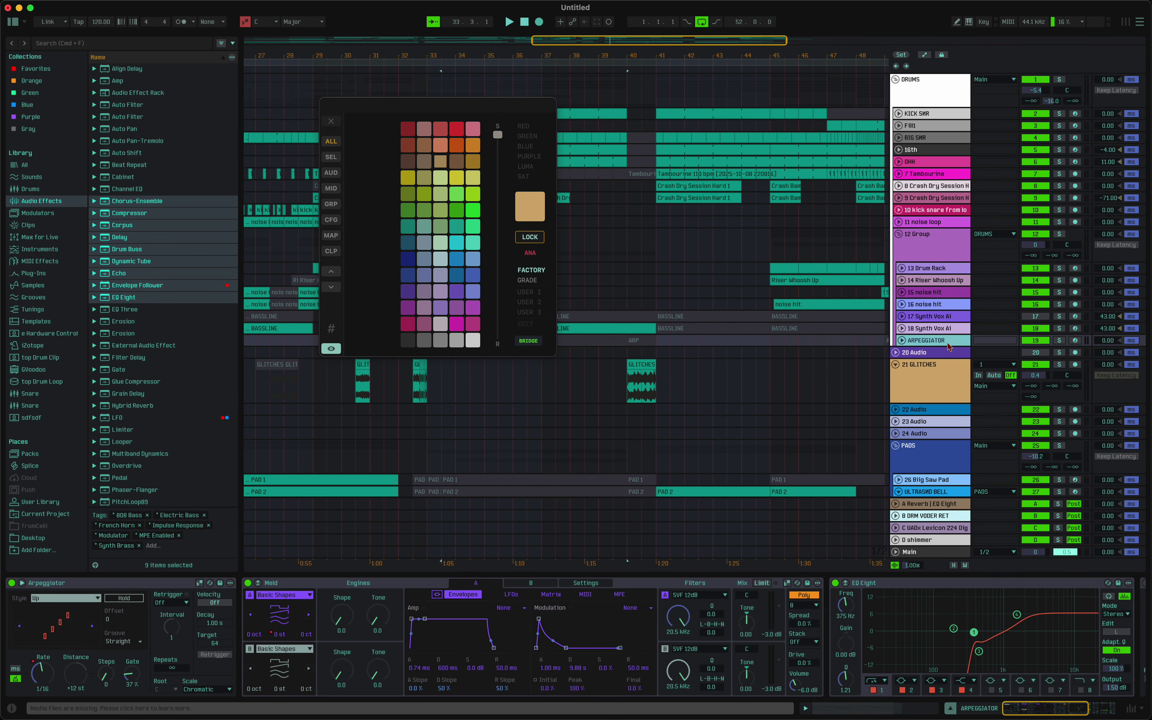
left_click_drag(473, 104, 576, 174)
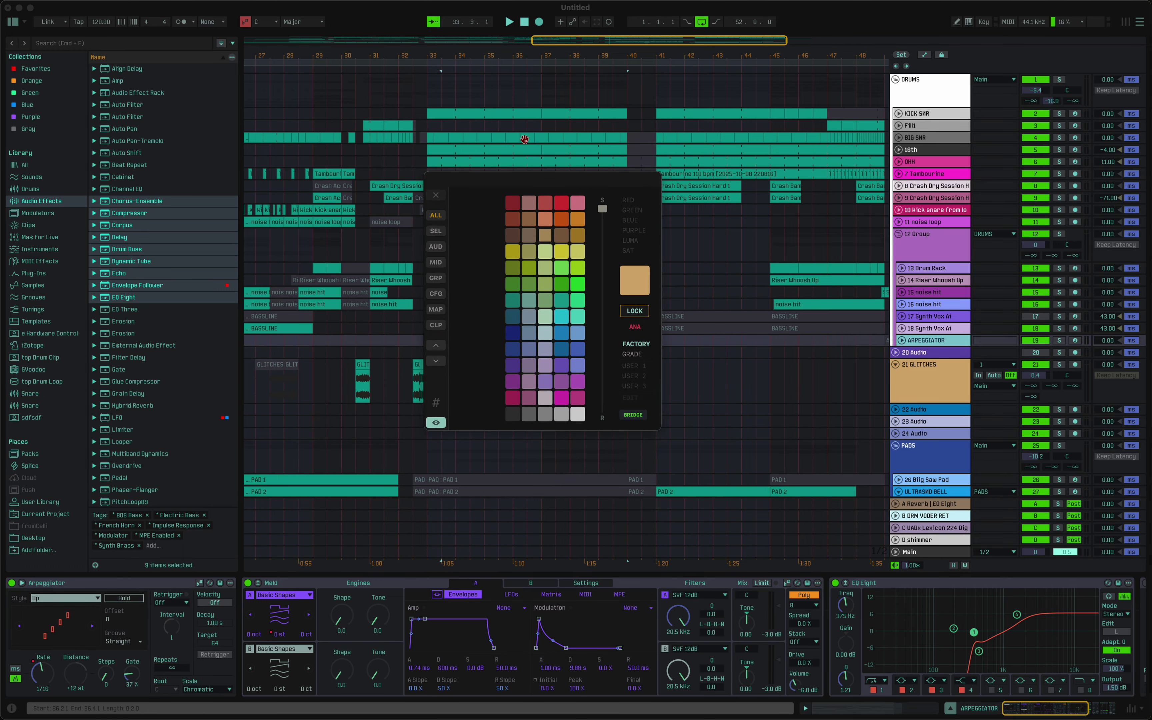
- Recolour the ARPEGGIATOR track with the orange swatch, then with the pink one
left_click(551, 223)
left_click(577, 219)
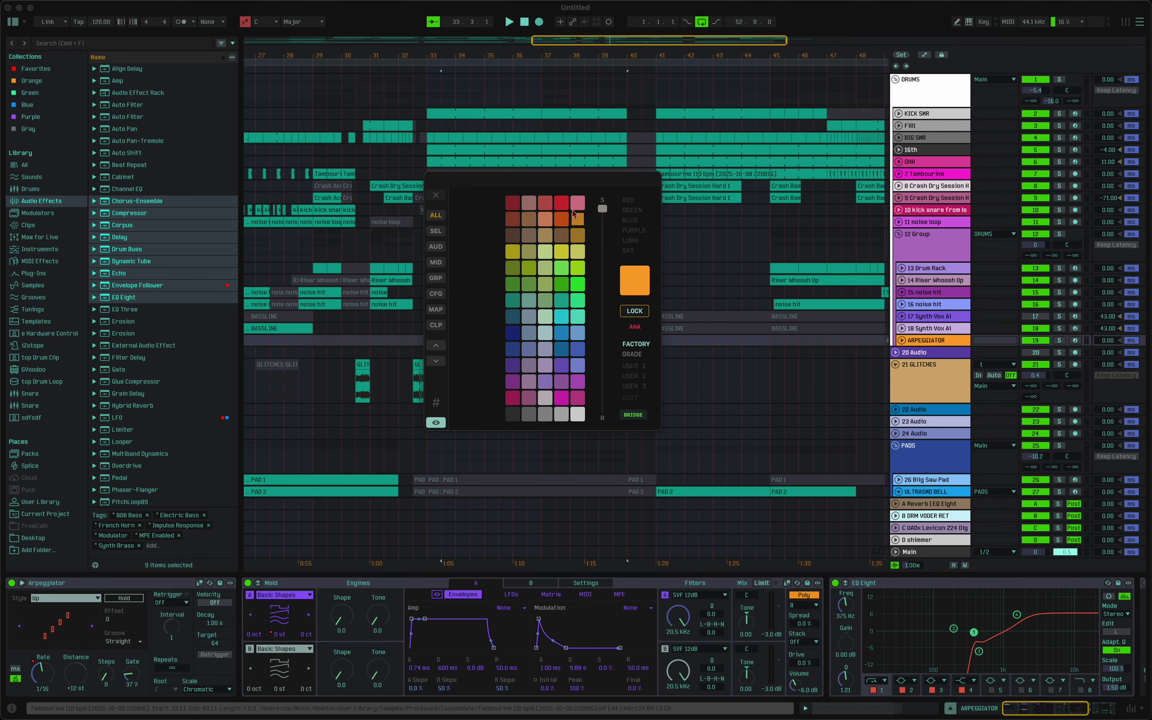
left_click(577, 203)
- Select the 21 GLITCHES track and recolour it cyan, then blue
left_click(926, 381)
left_click(926, 385)
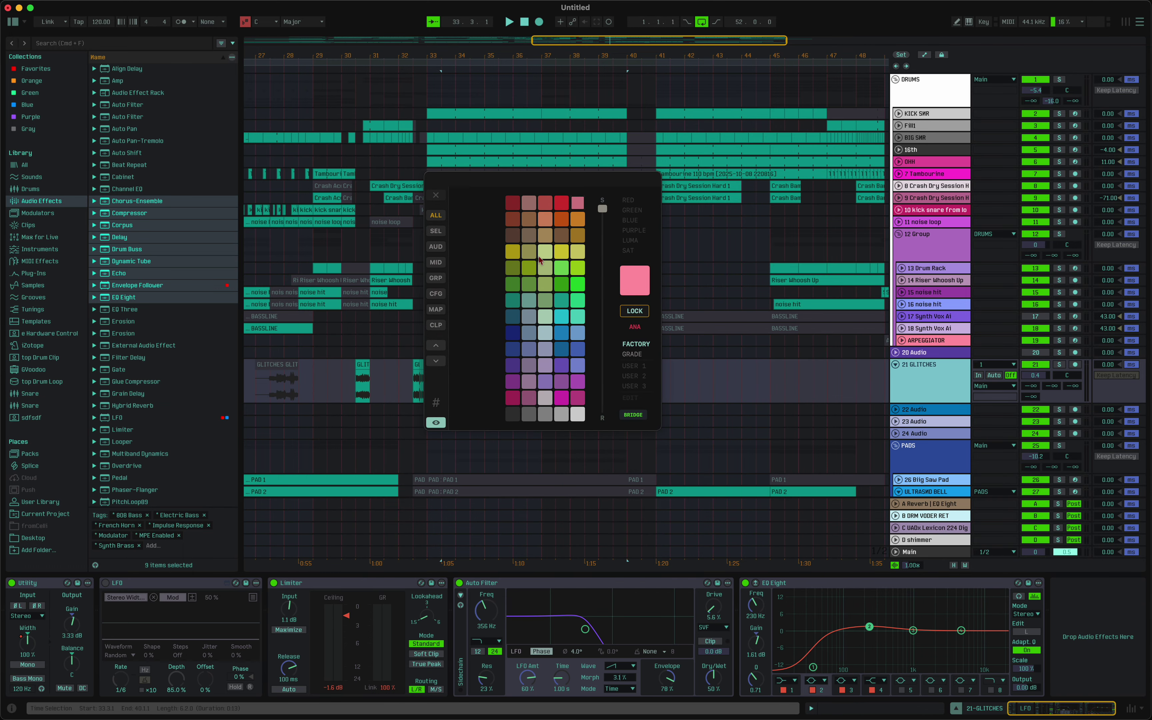
left_click(560, 320)
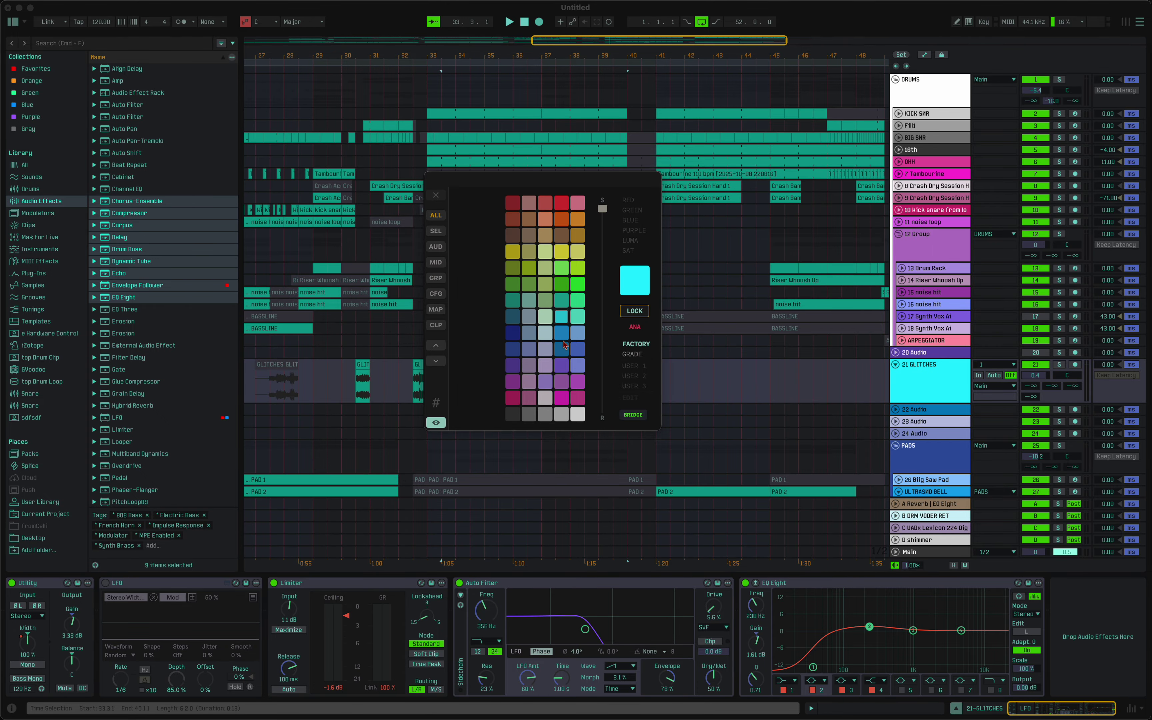
left_click(562, 338)
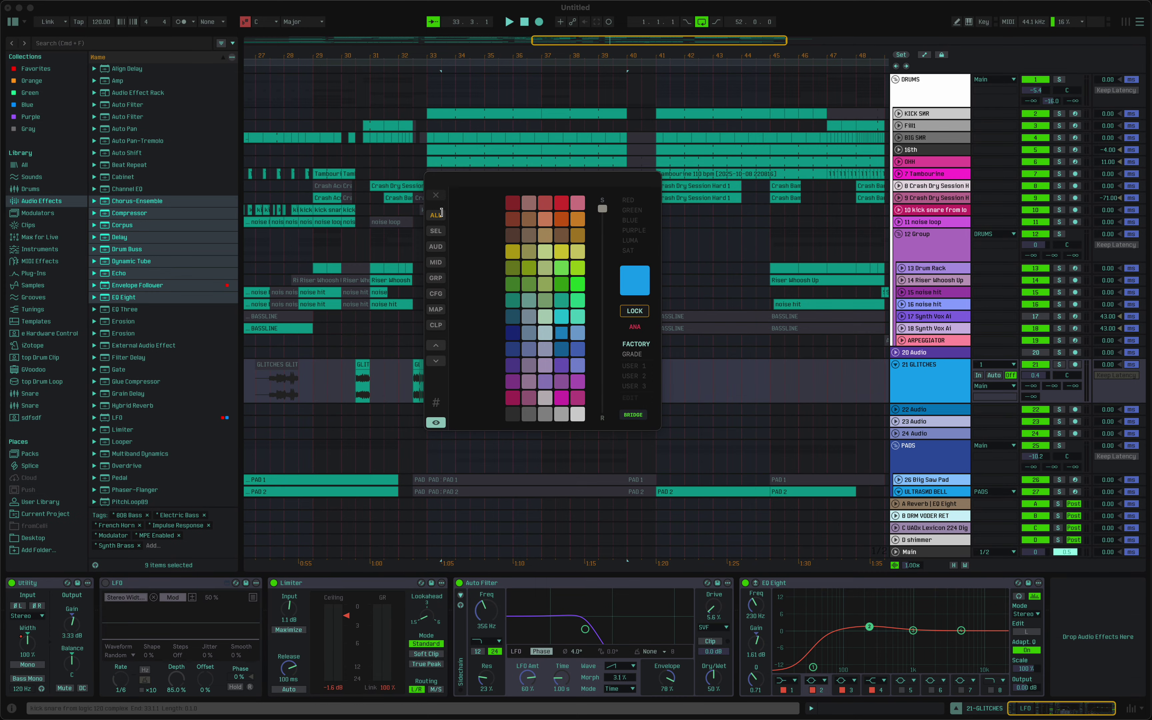
- Recolour all tracks at once with a single swatch, first light green and then rust red
left_click_drag(435, 219, 529, 203)
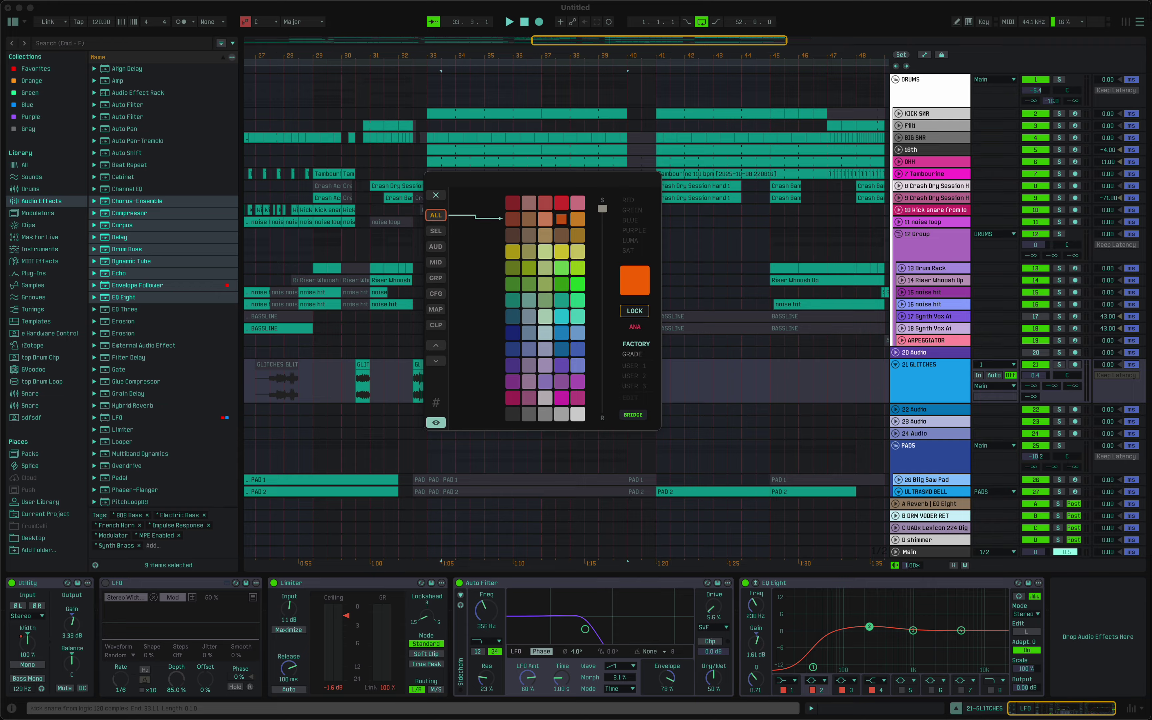
left_click(436, 216)
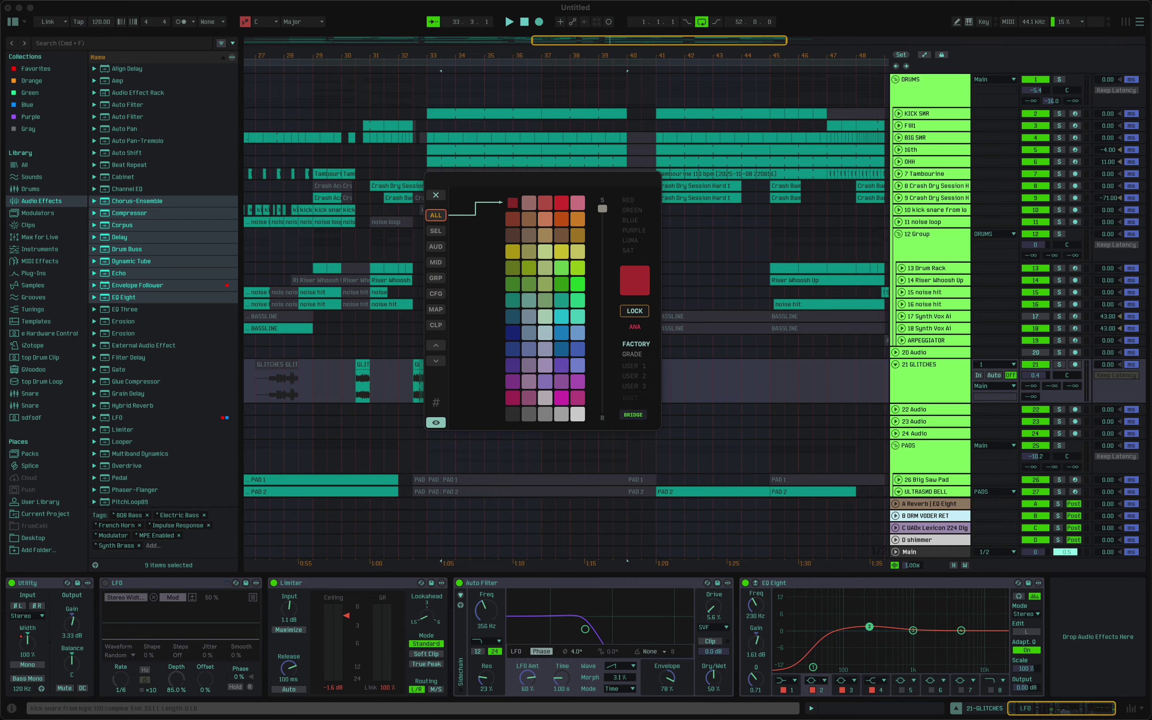
left_click(435, 220)
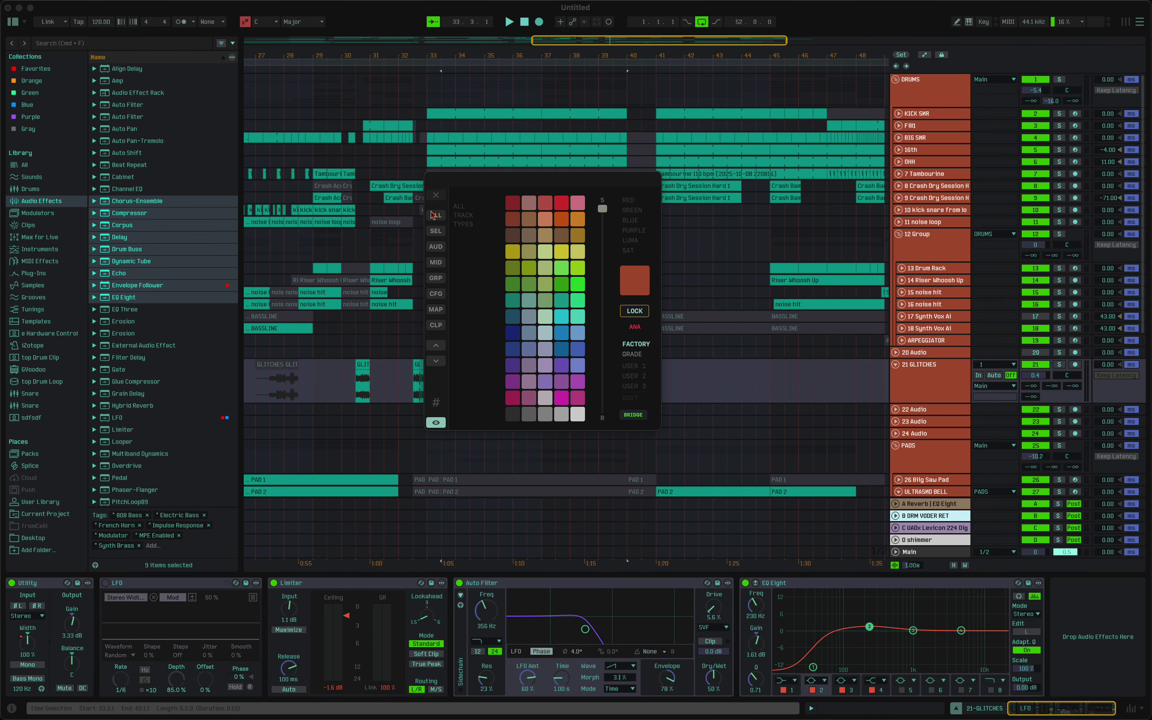
- Spread several swatch ranges across all tracks, starting with dark red to blue and ending with blues and purples, and review the track list
left_click(436, 215)
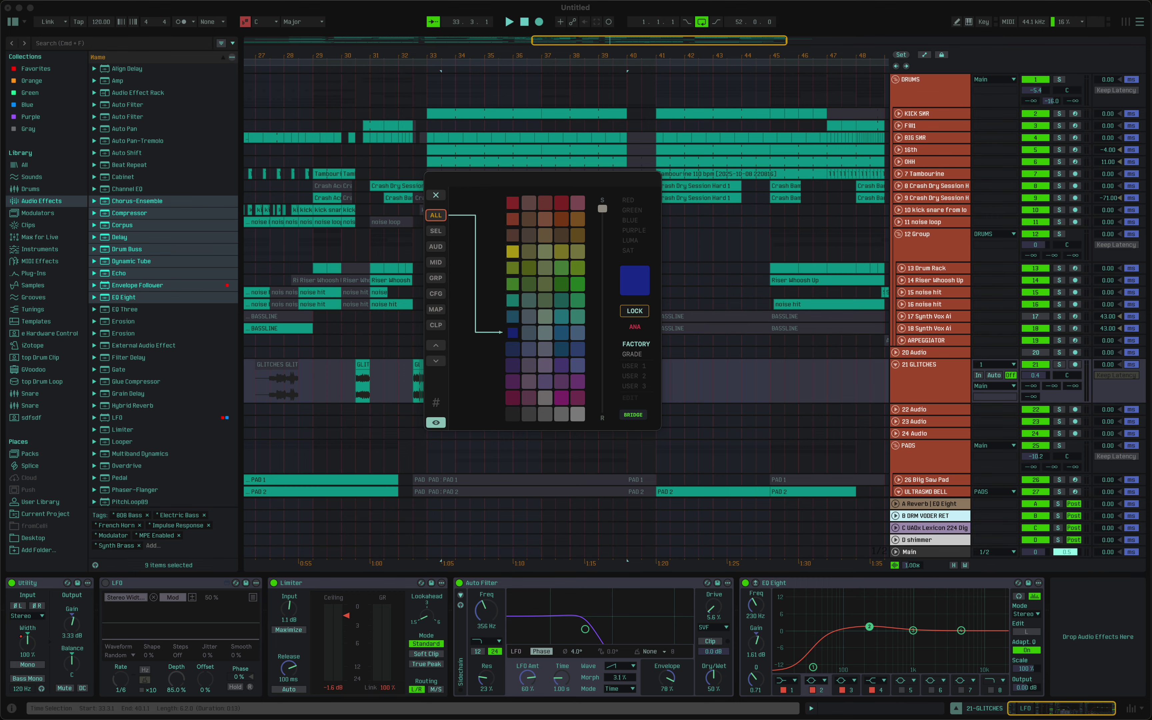
left_click_drag(436, 215, 512, 349)
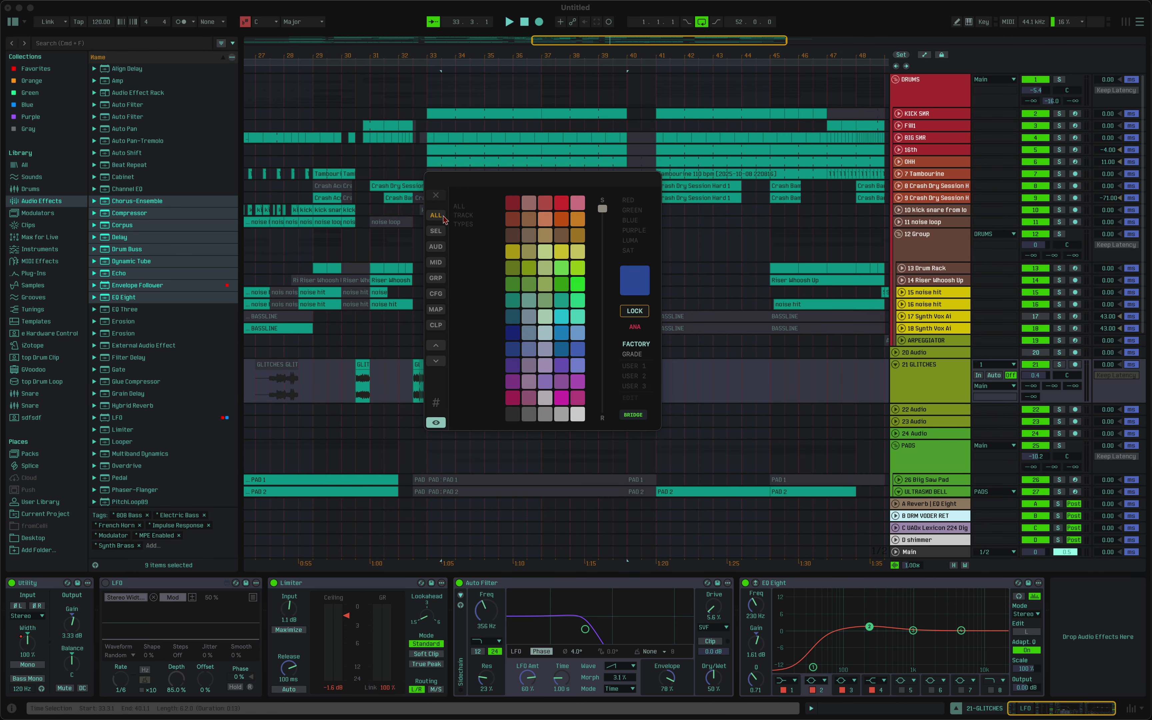
left_click(443, 218)
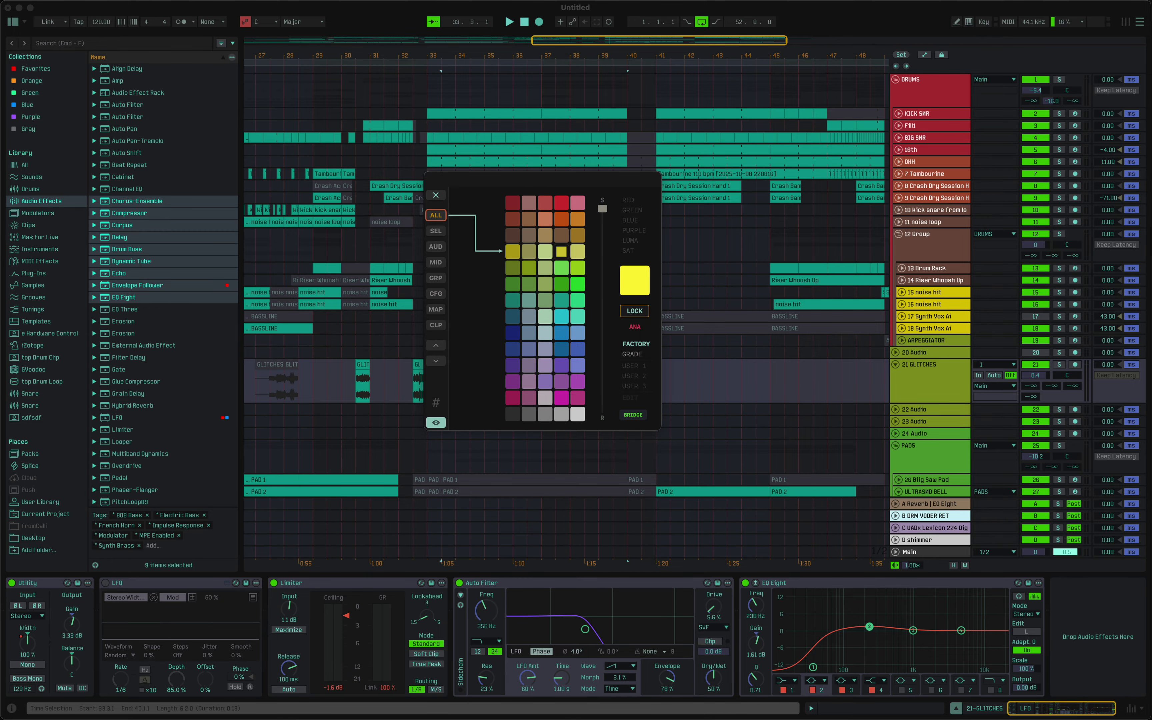
left_click(443, 218)
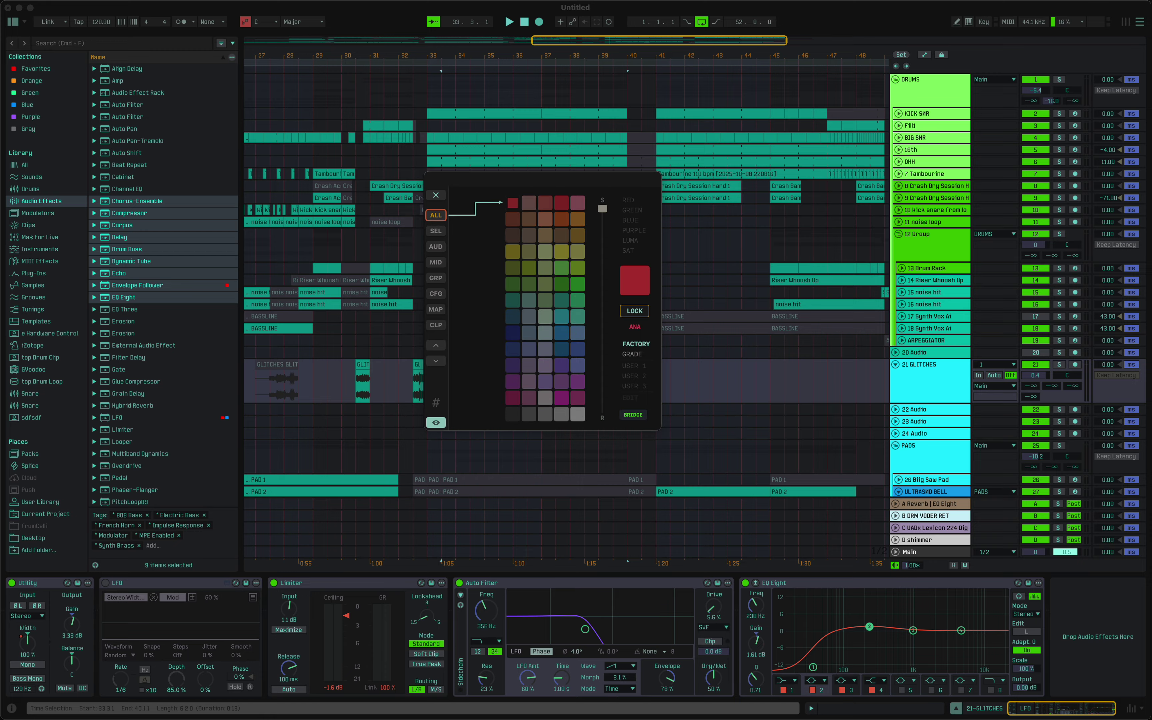
left_click(435, 216)
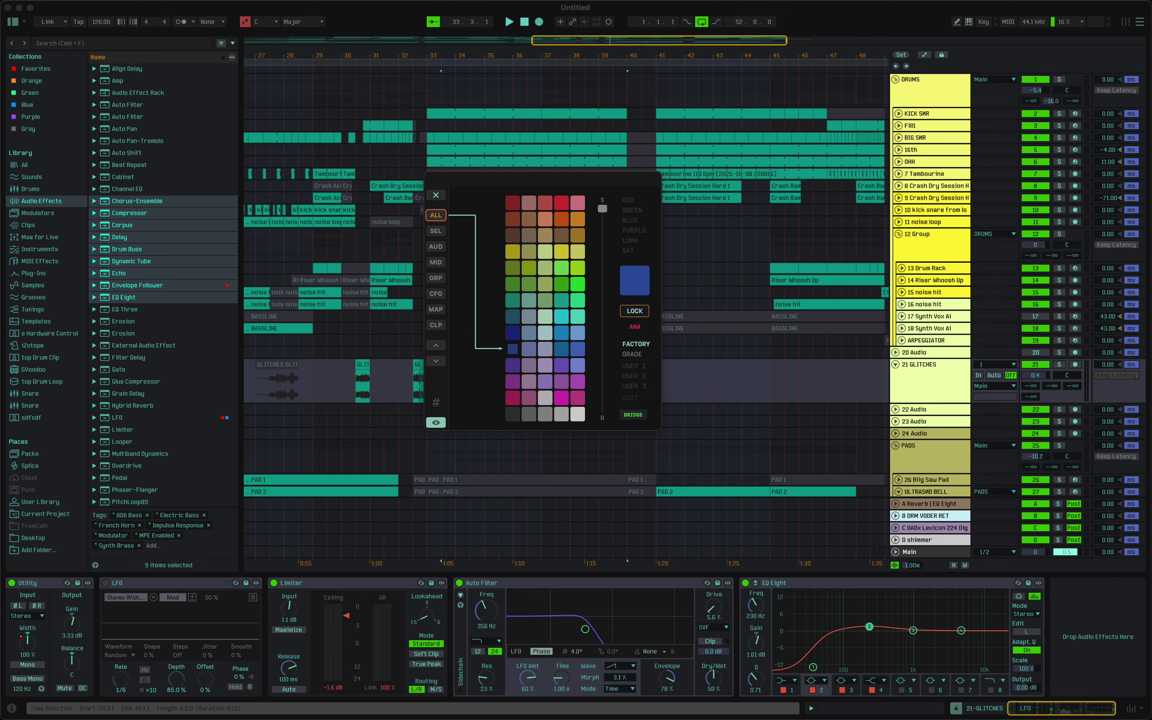
scroll(807, 257, "down", 10)
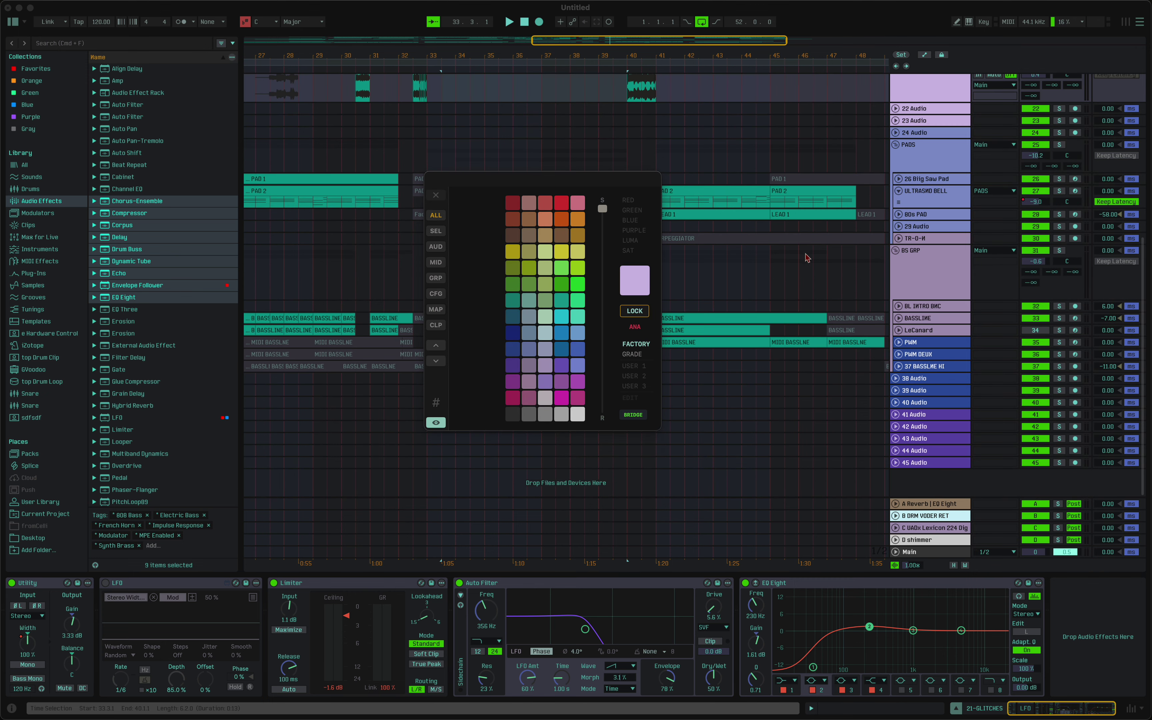
scroll(789, 265, "up", 10)
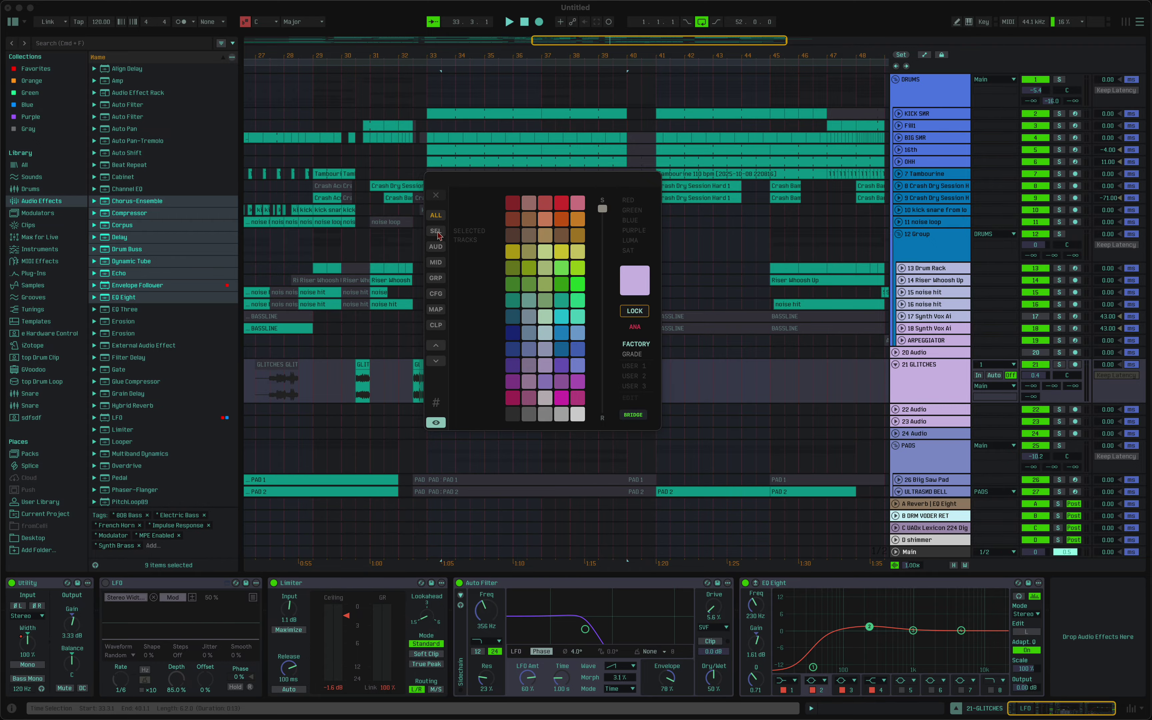
- Select the tracks from 13 Drum Rack through ARPEGGIATOR and recolour only this selection teal, yellow and finally cyan
left_click(925, 250)
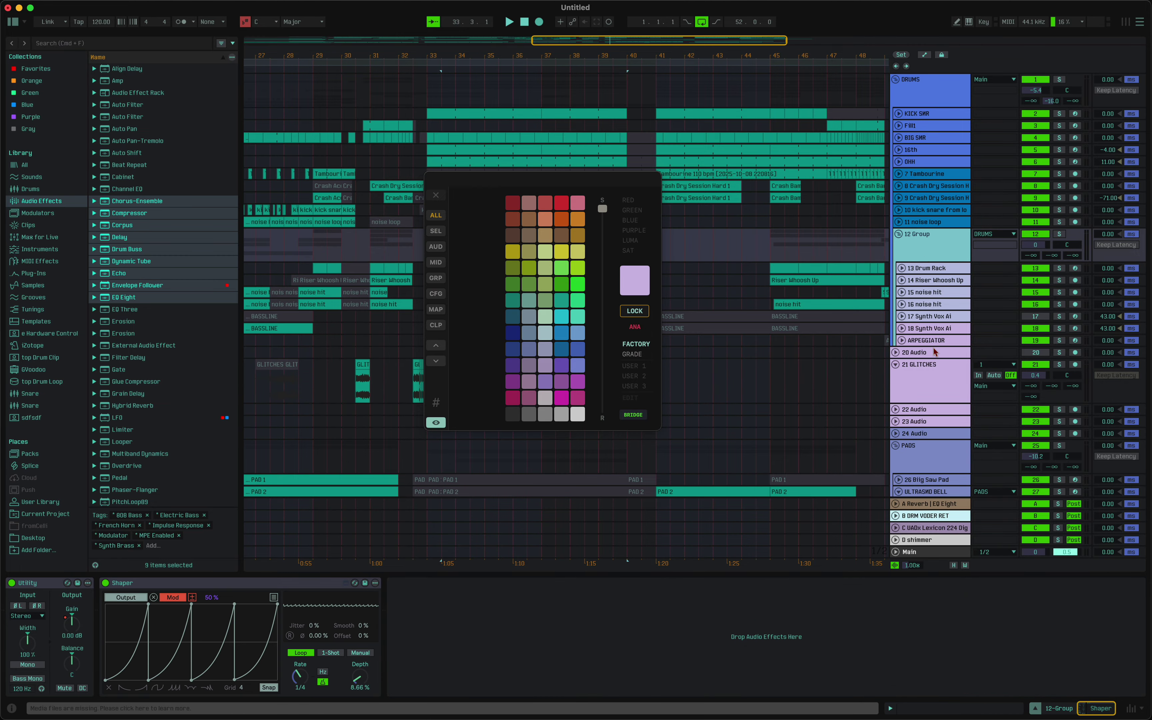
left_click(939, 275)
left_click(941, 342)
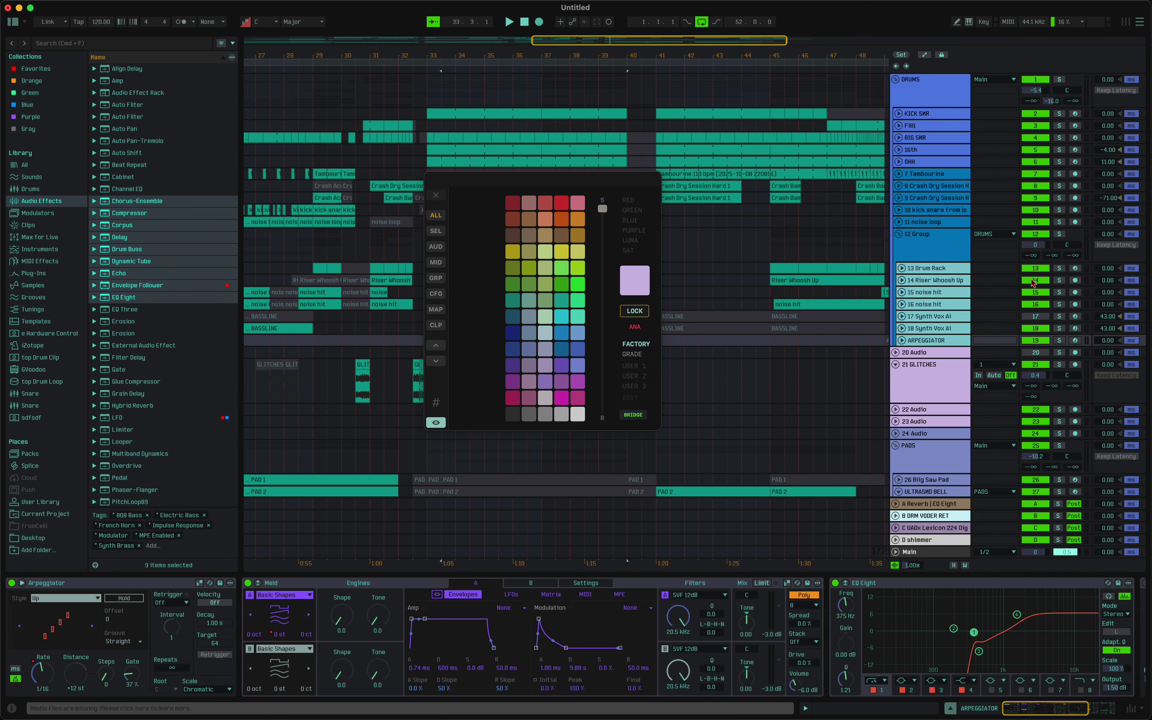
left_click(435, 232)
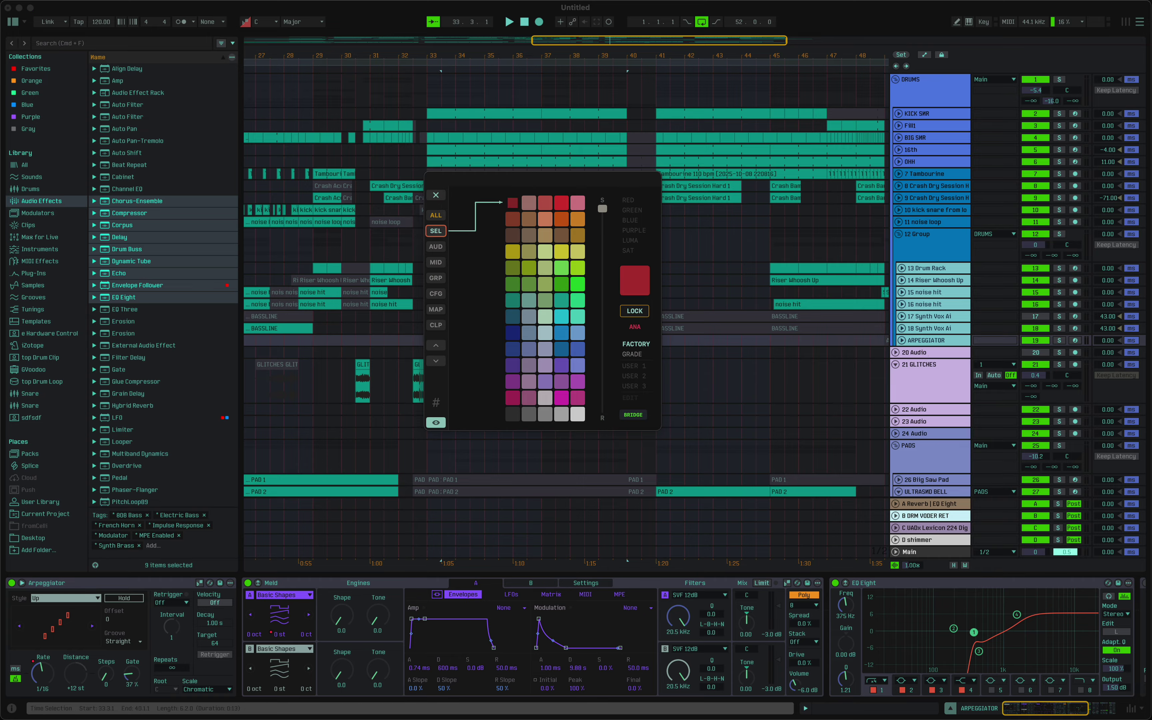
left_click(435, 232)
left_click_drag(436, 231, 436, 300)
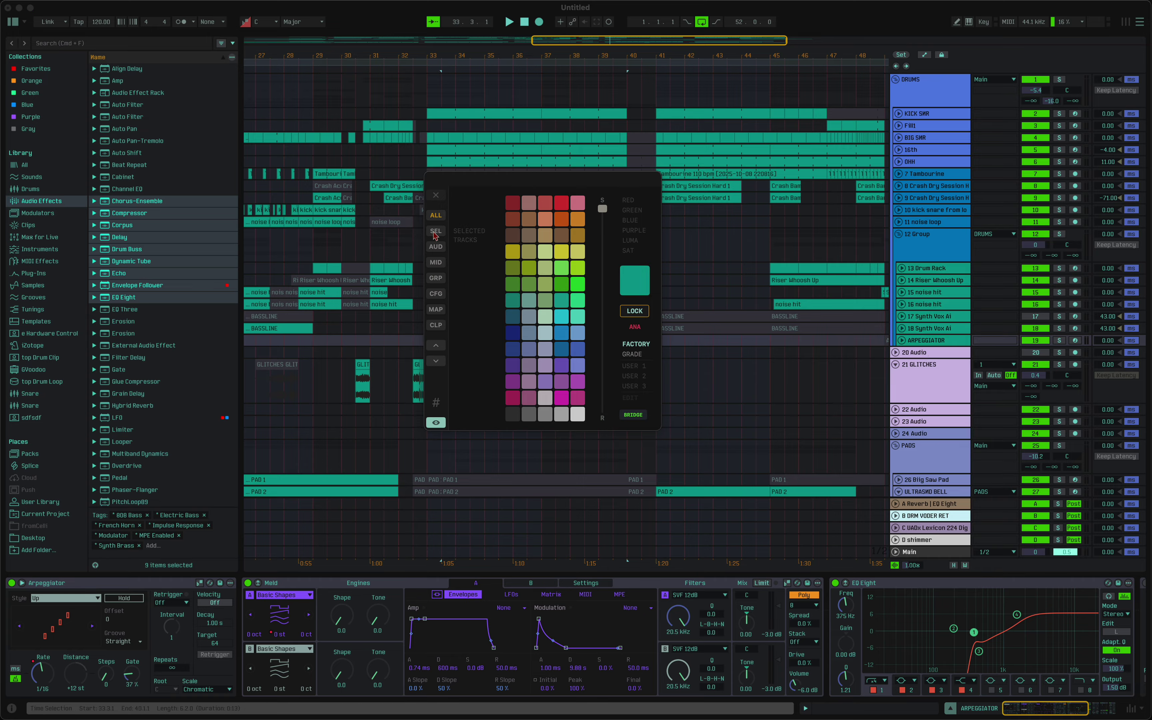
left_click(574, 256)
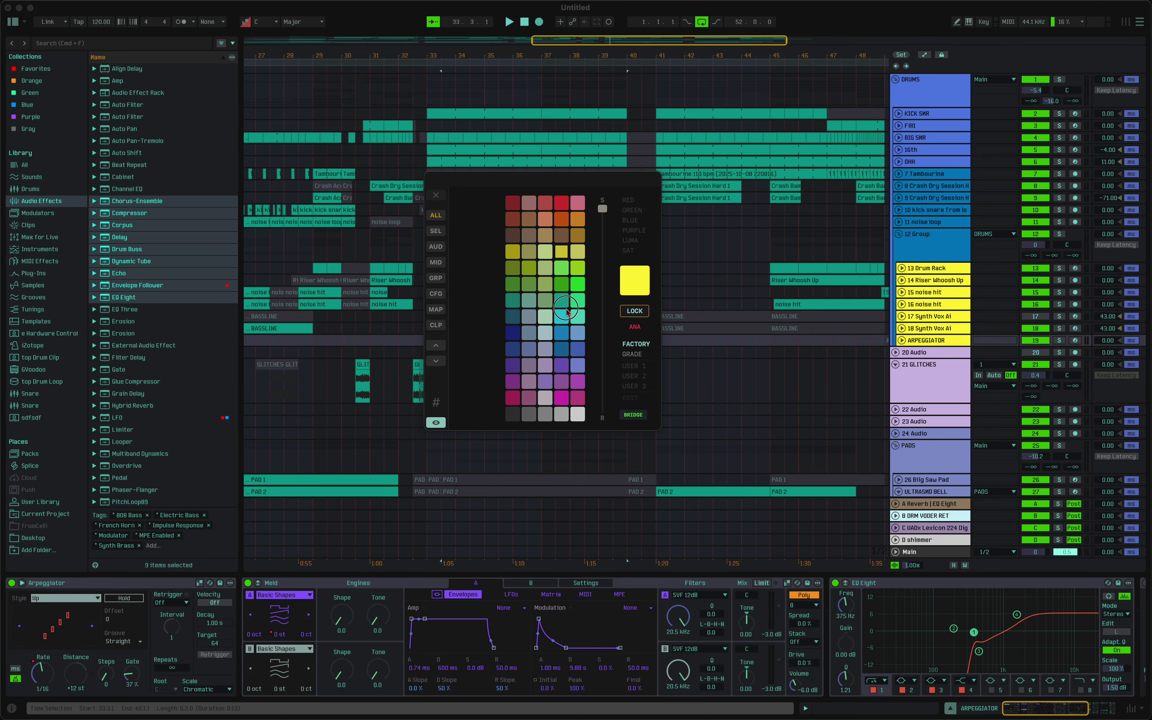
left_click(562, 321)
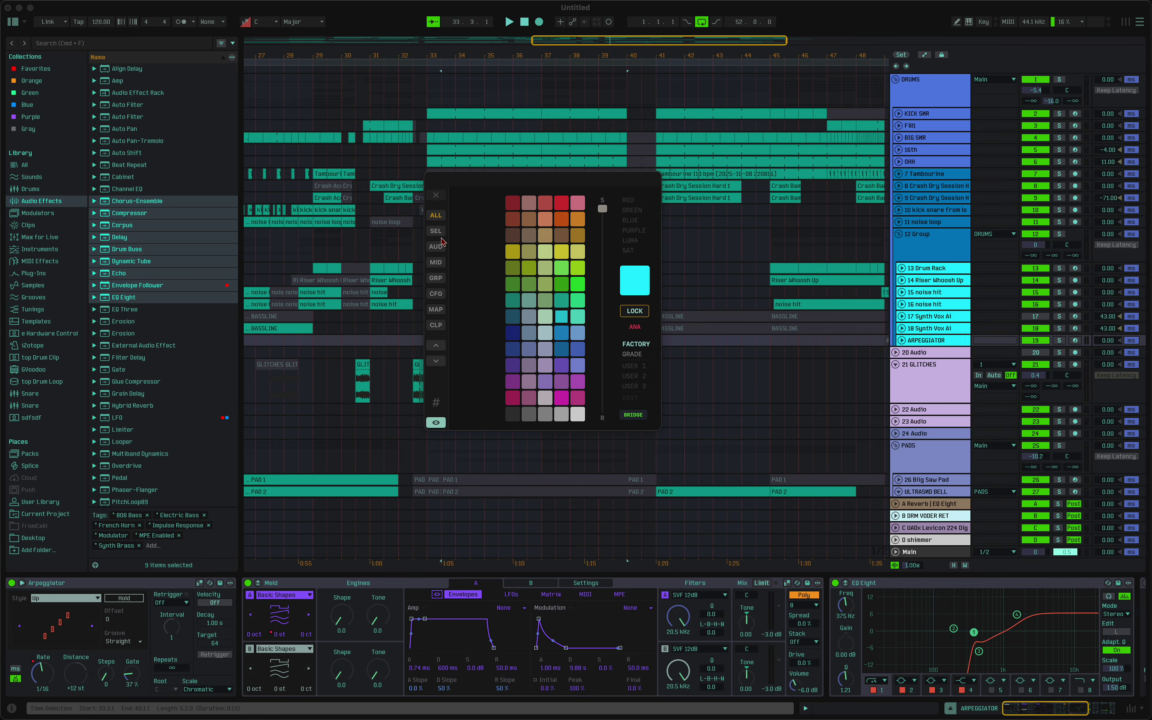
- Spread a range from olive green to slate blue over the selected tracks, then one from dark blue to magenta
left_click(435, 231)
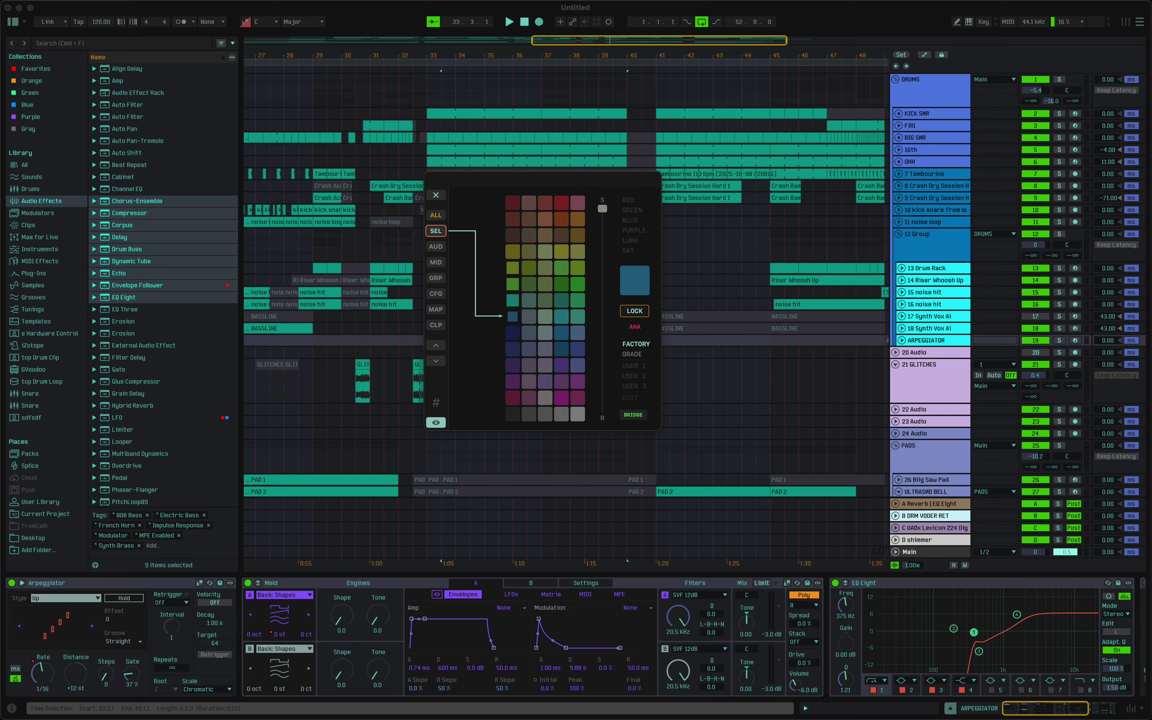
left_click_drag(435, 231, 513, 316)
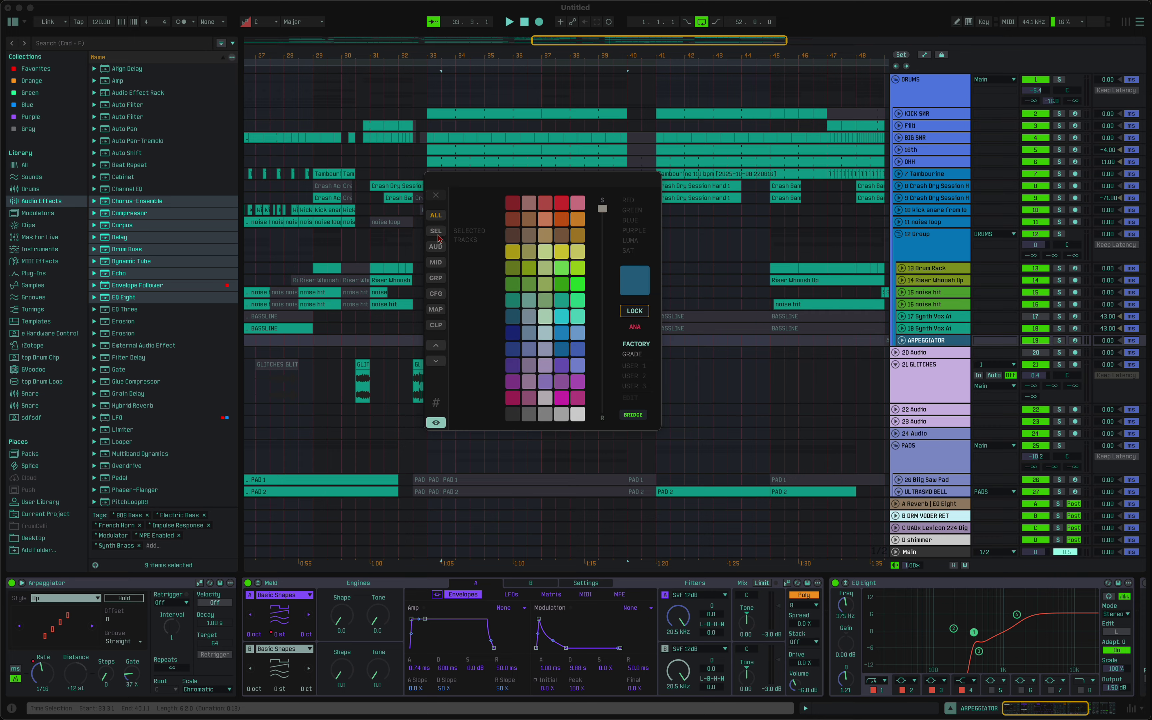
left_click(437, 228)
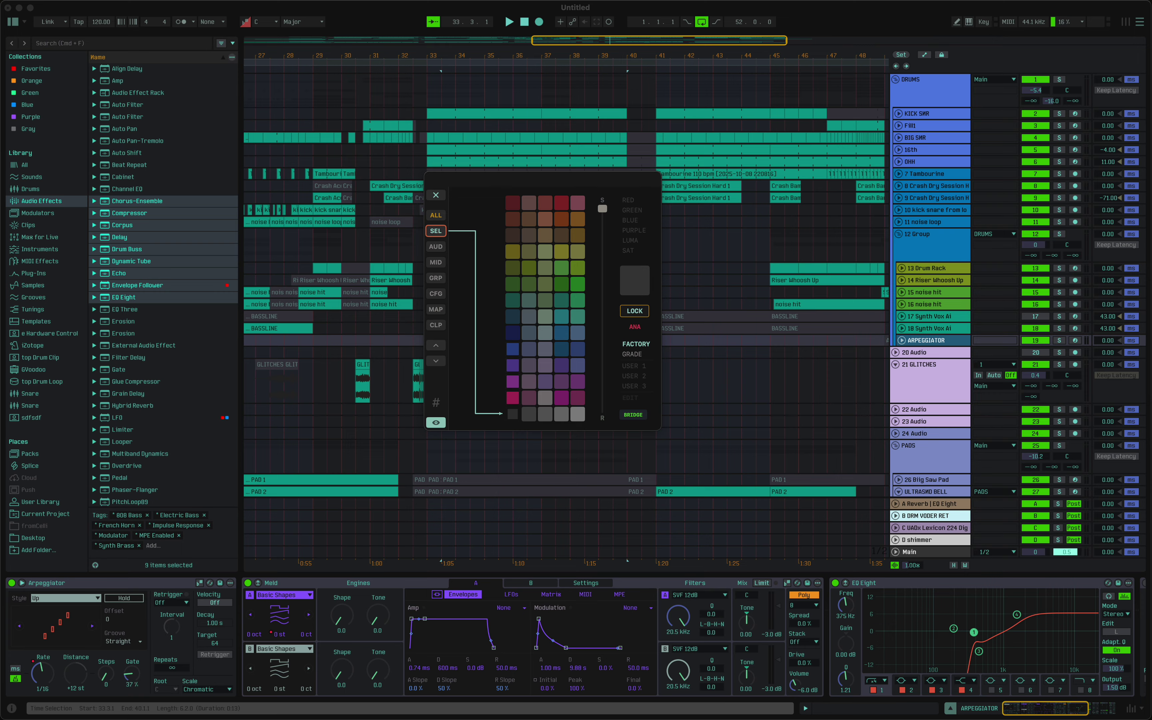
left_click(437, 231)
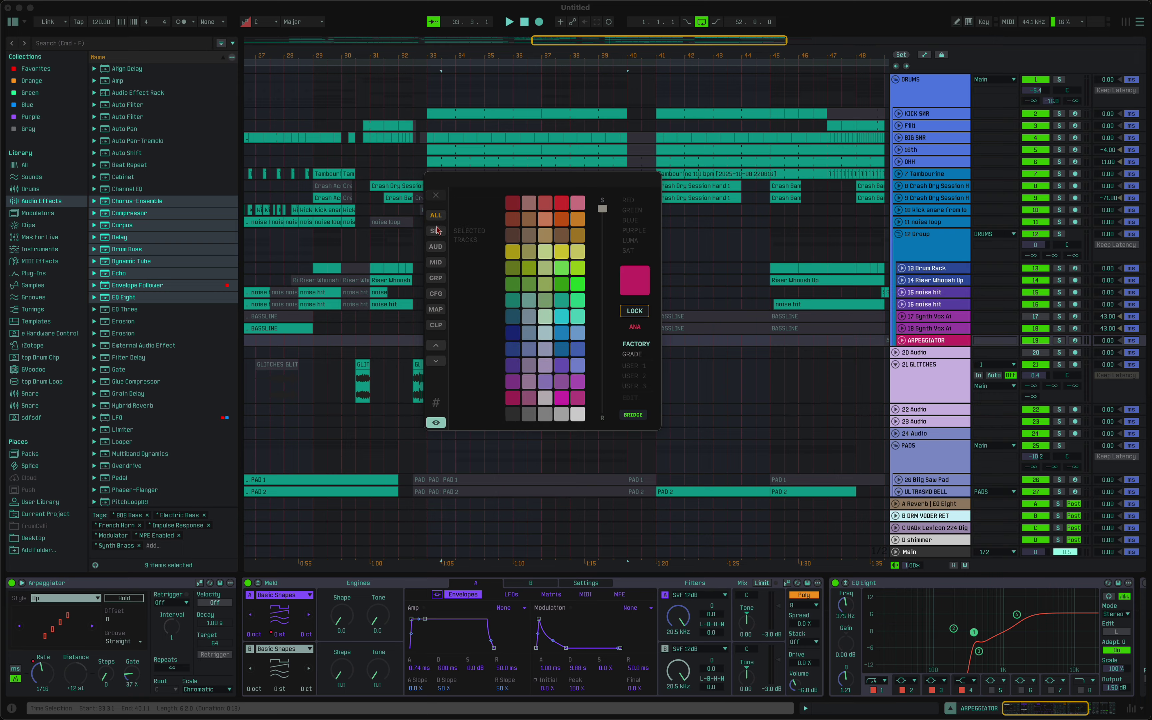
- Spread a swatch range from dark red to green across all tracks
left_click(437, 215)
left_click(437, 216)
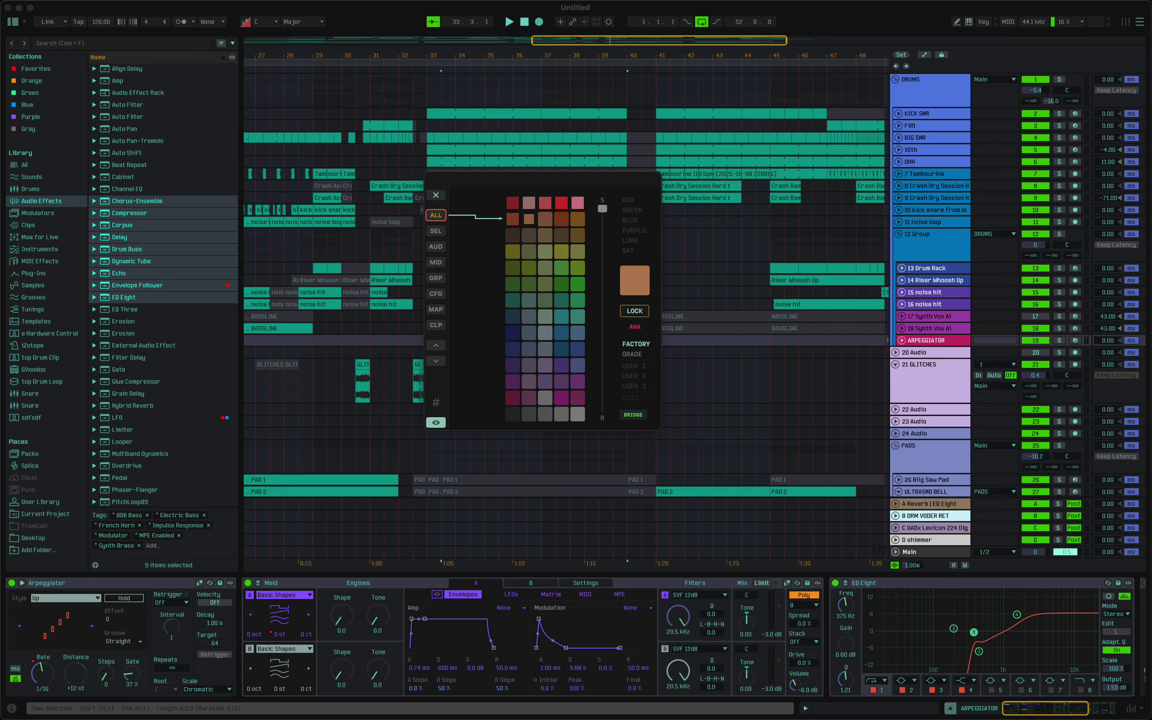
left_click(437, 216)
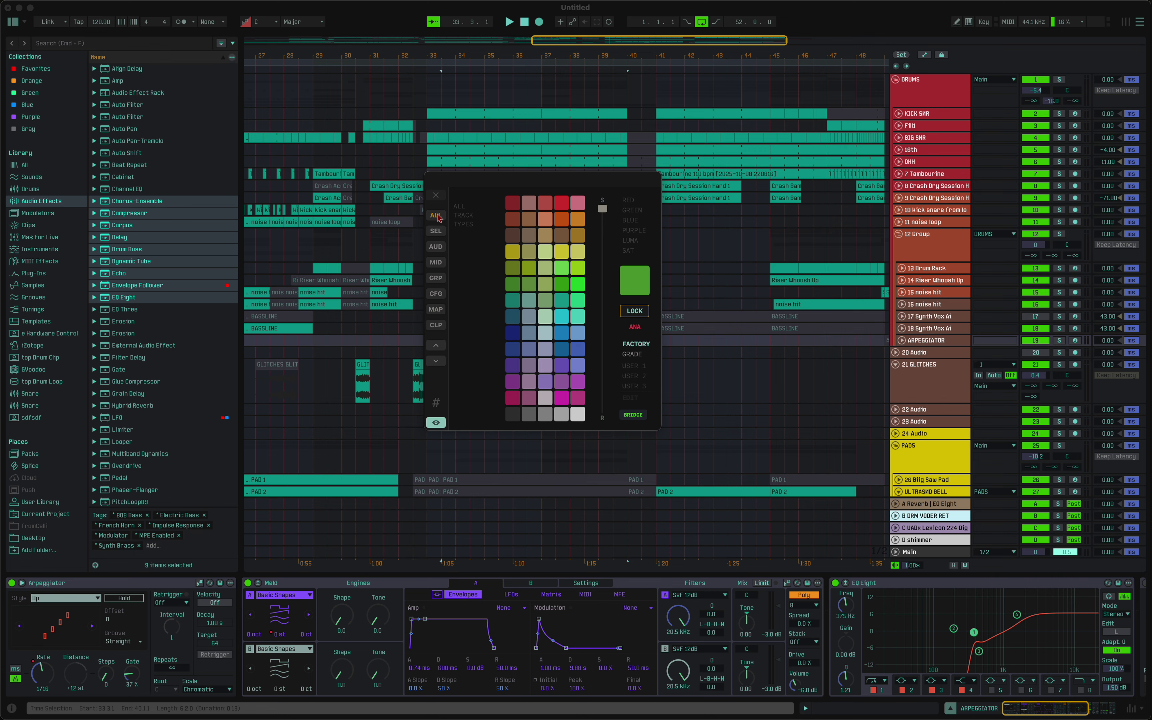
- Select 13 Drum Rack through ARPEGGIATOR again and spread a range of yellows to olive over only those tracks
left_click(939, 268)
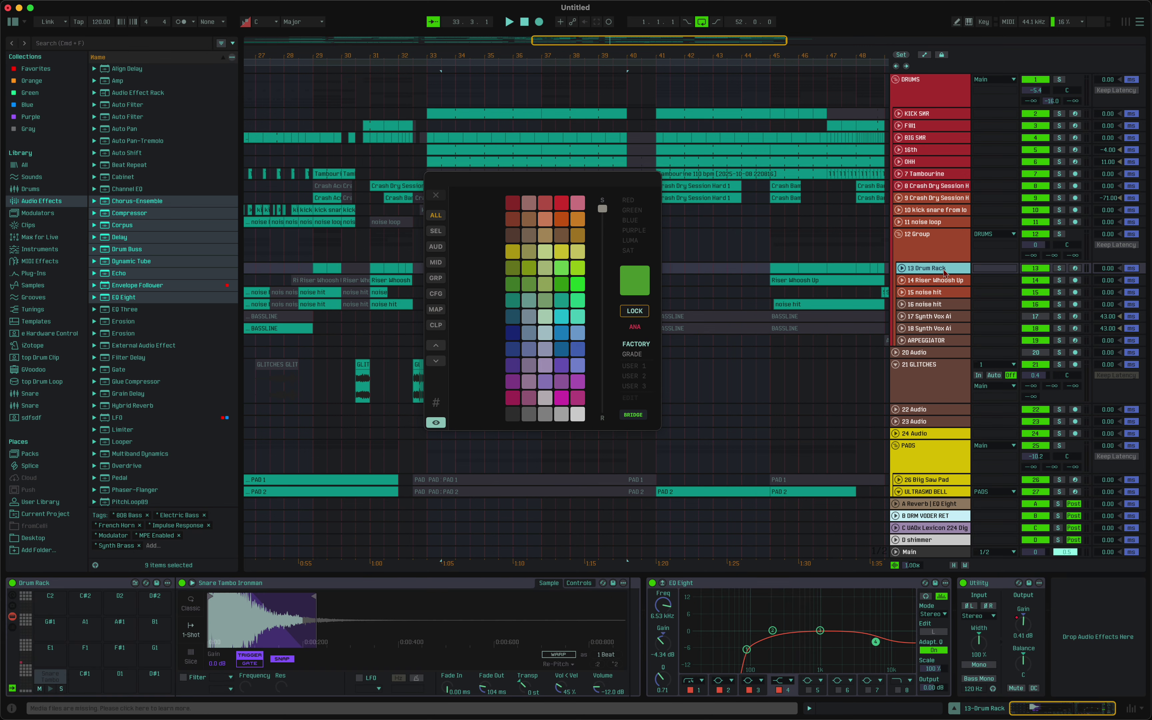
left_click(941, 341, "shift")
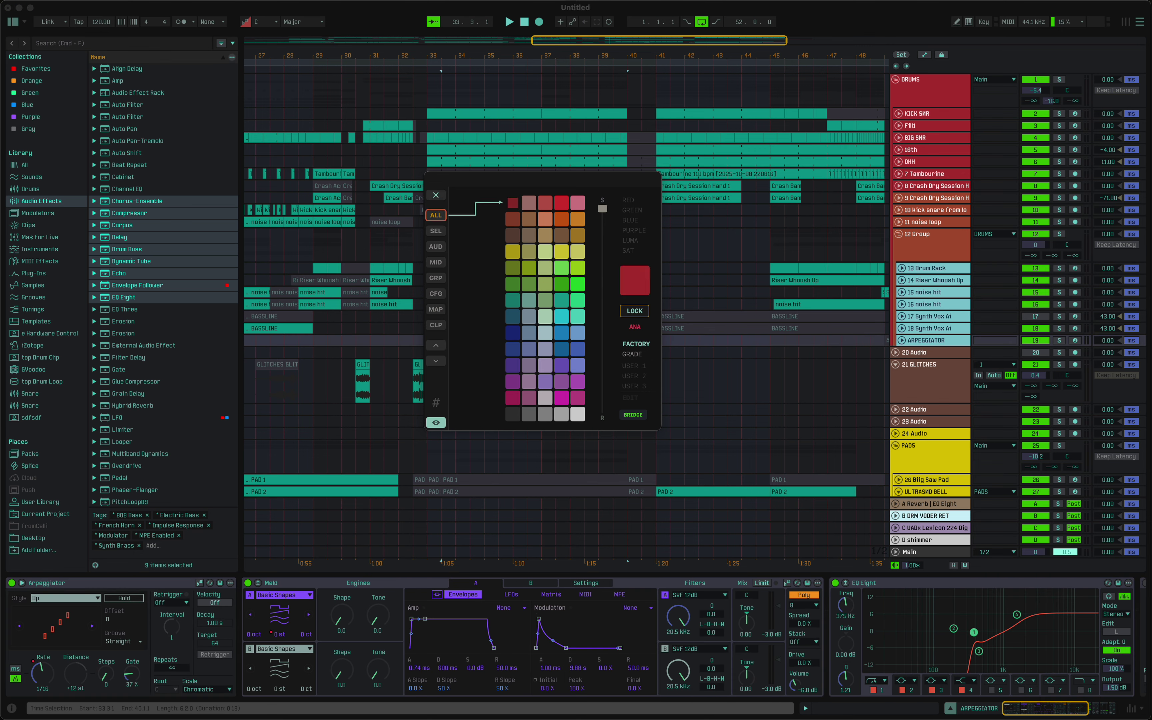
left_click(435, 232)
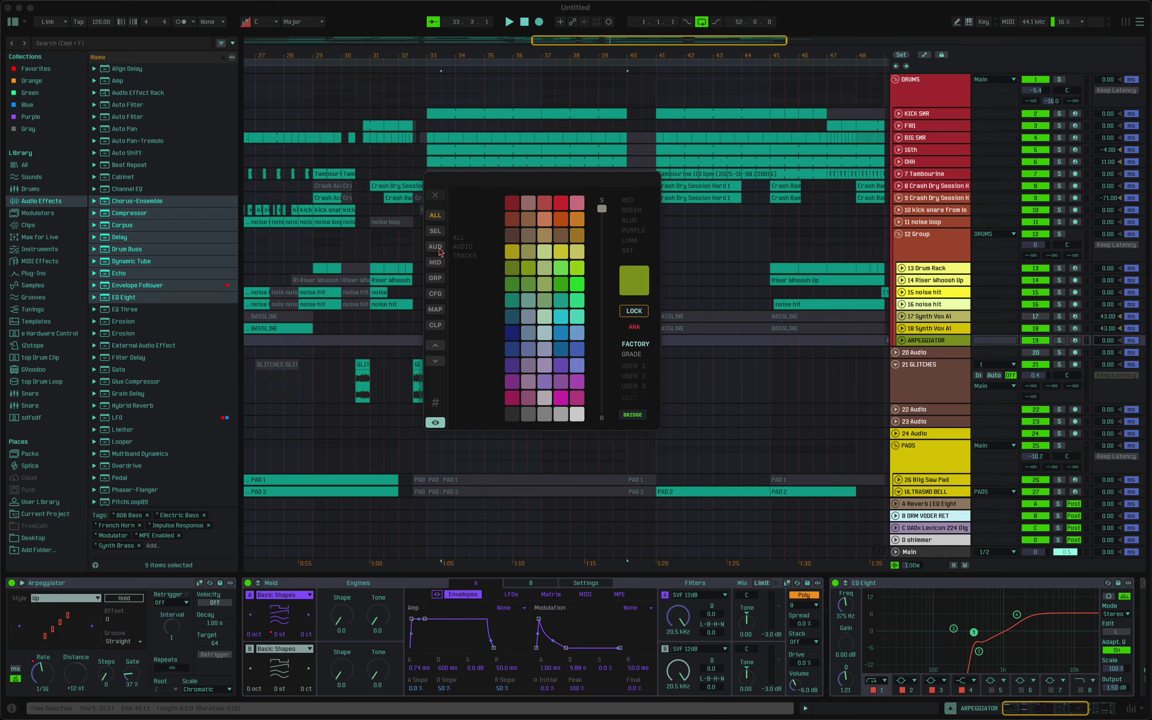
- Recolour all audio tracks with a green-to-blue range and then pale teal, and recolour all MIDI tracks dark blue
left_click(437, 250)
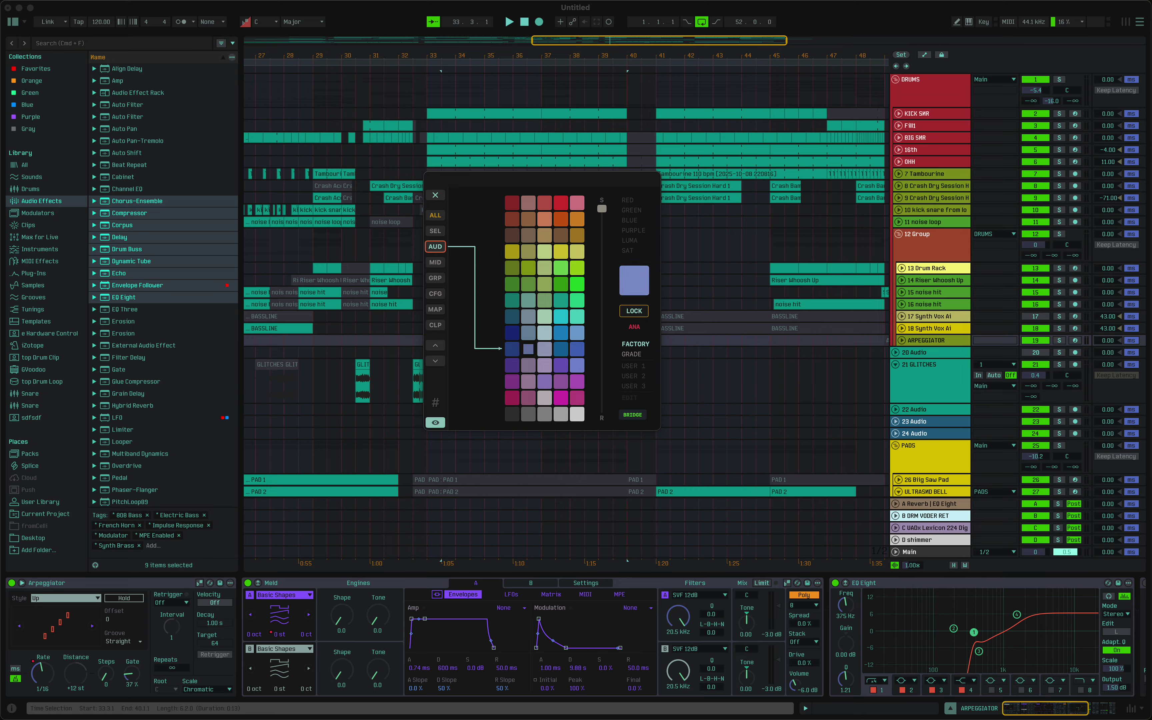
left_click(435, 247)
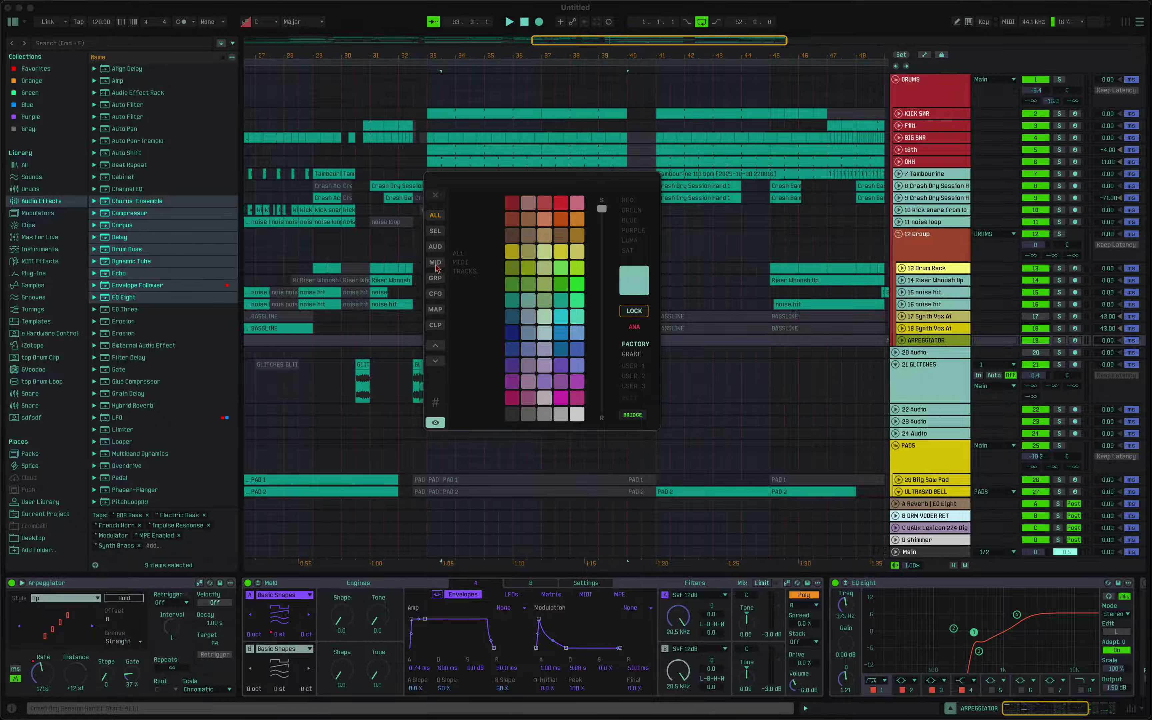
left_click(435, 263)
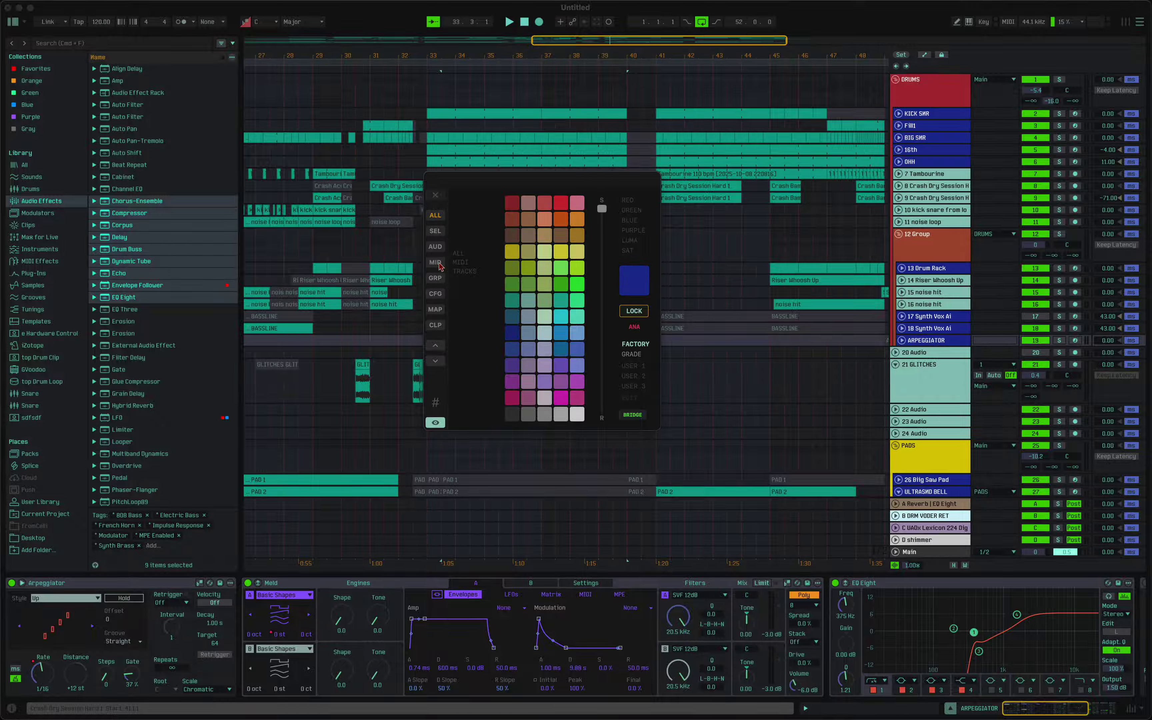
- Recolour all group tracks teal, then spread a range of pink, red and brown tones over them
left_click(435, 281)
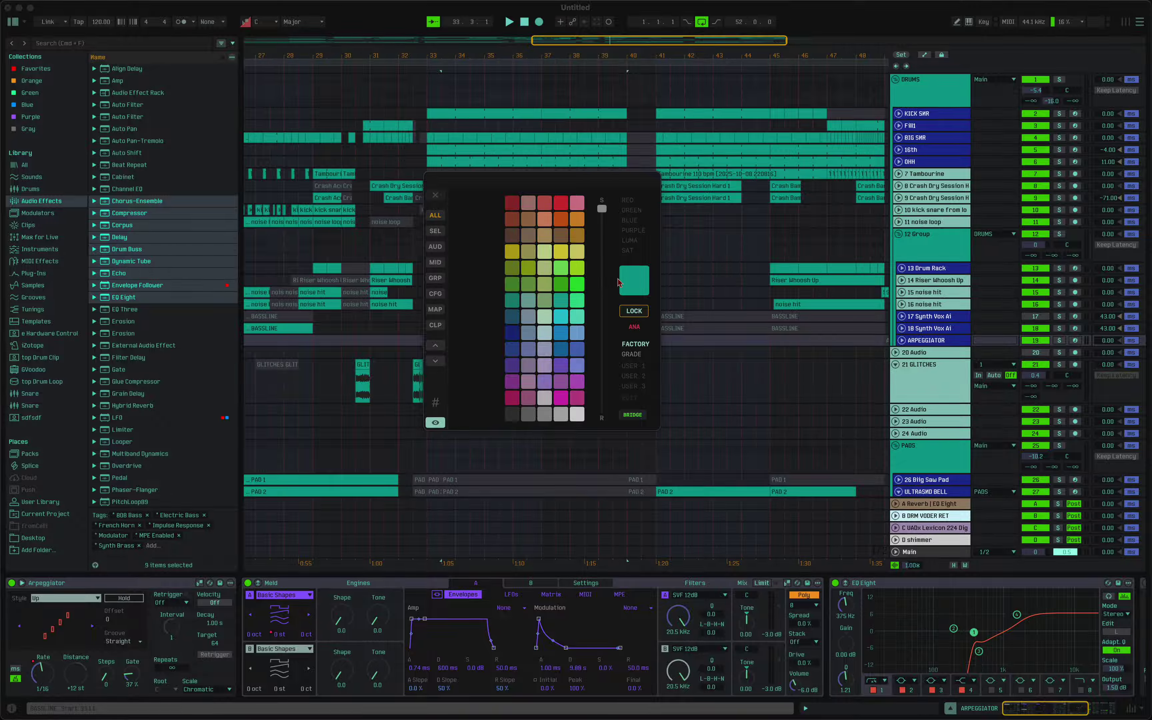
left_click(437, 279)
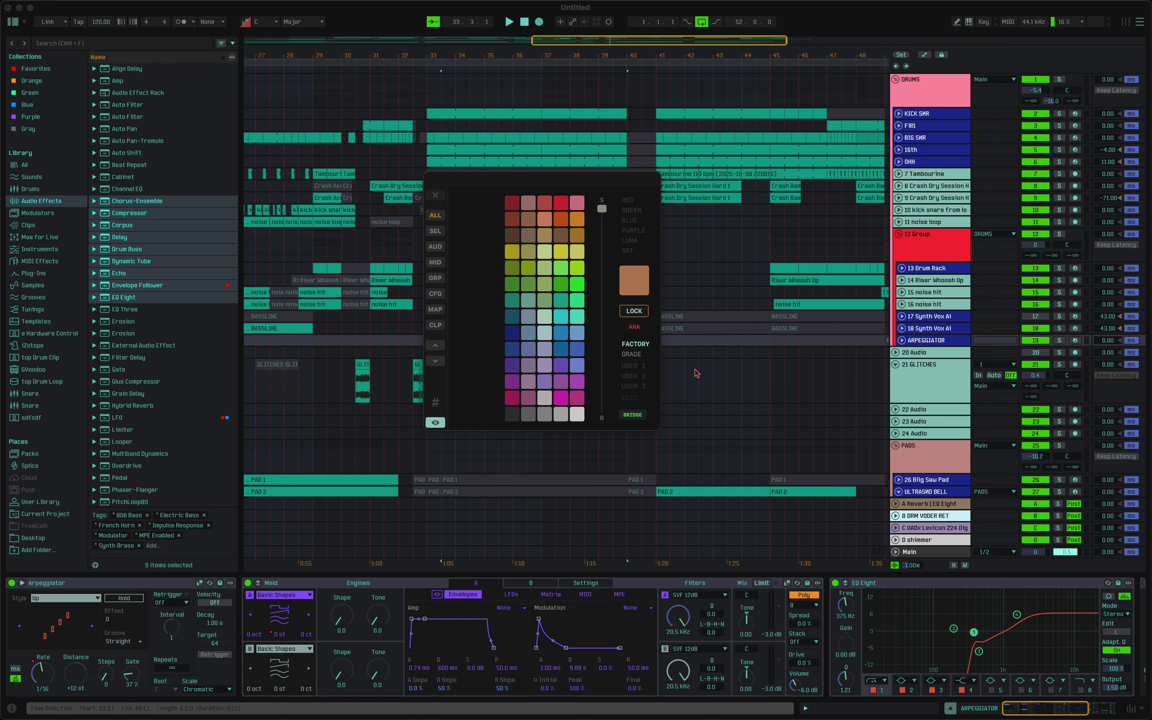
- Look over the recoloured tracks and move the palette's S–R slider about a quarter of the way towards R
scroll(697, 373, "down", 3)
scroll(697, 373, "up", 3)
left_click_drag(602, 210, 610, 260)
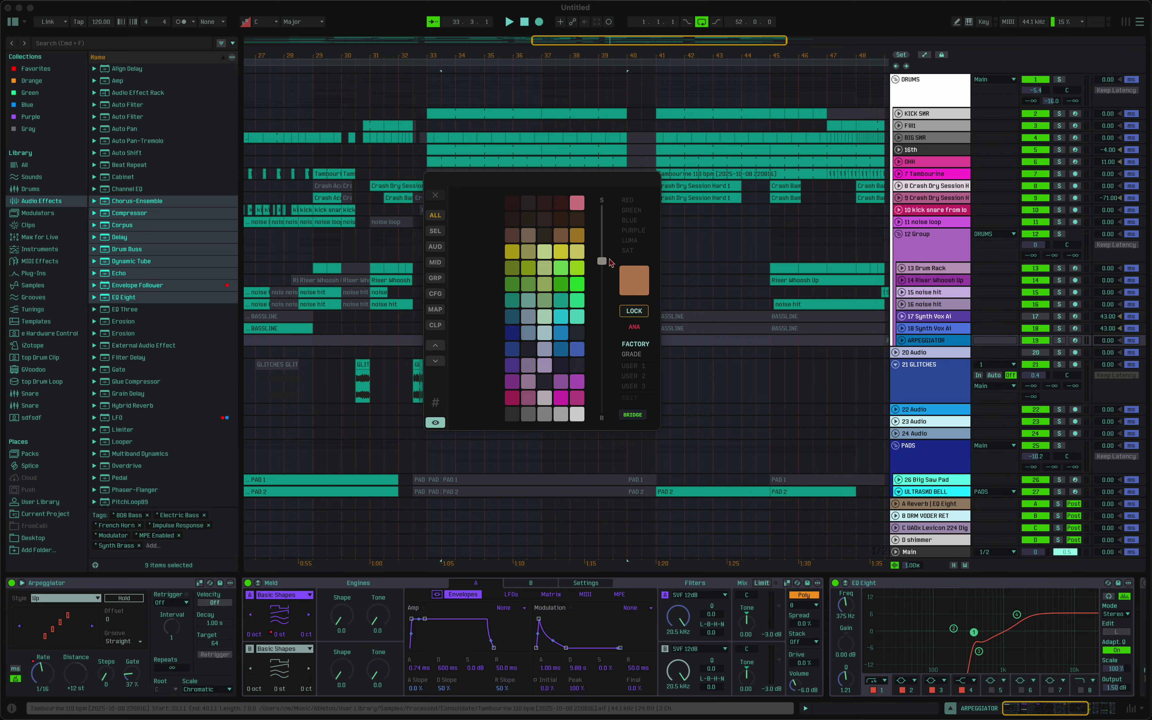
- Set the S–R slider nearly halfway towards R and toggle the two lightest grey swatches off and back on
left_click(609, 264)
left_click(609, 296)
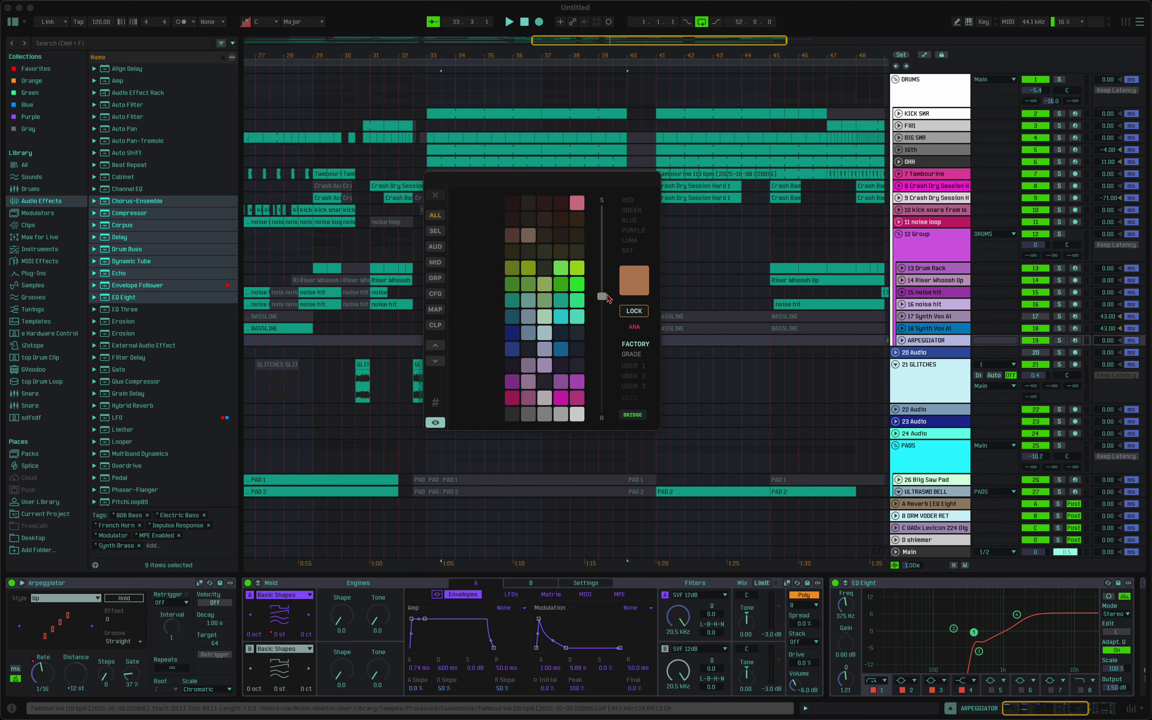
left_click(579, 413)
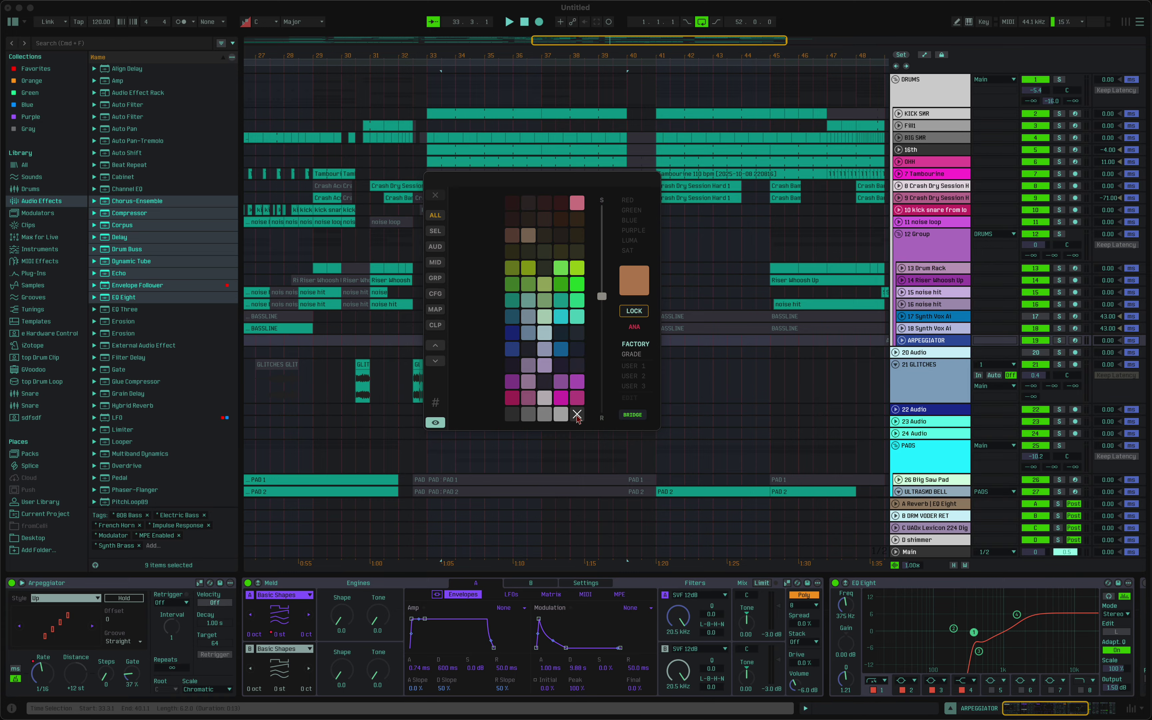
left_click(558, 416)
left_click(562, 416)
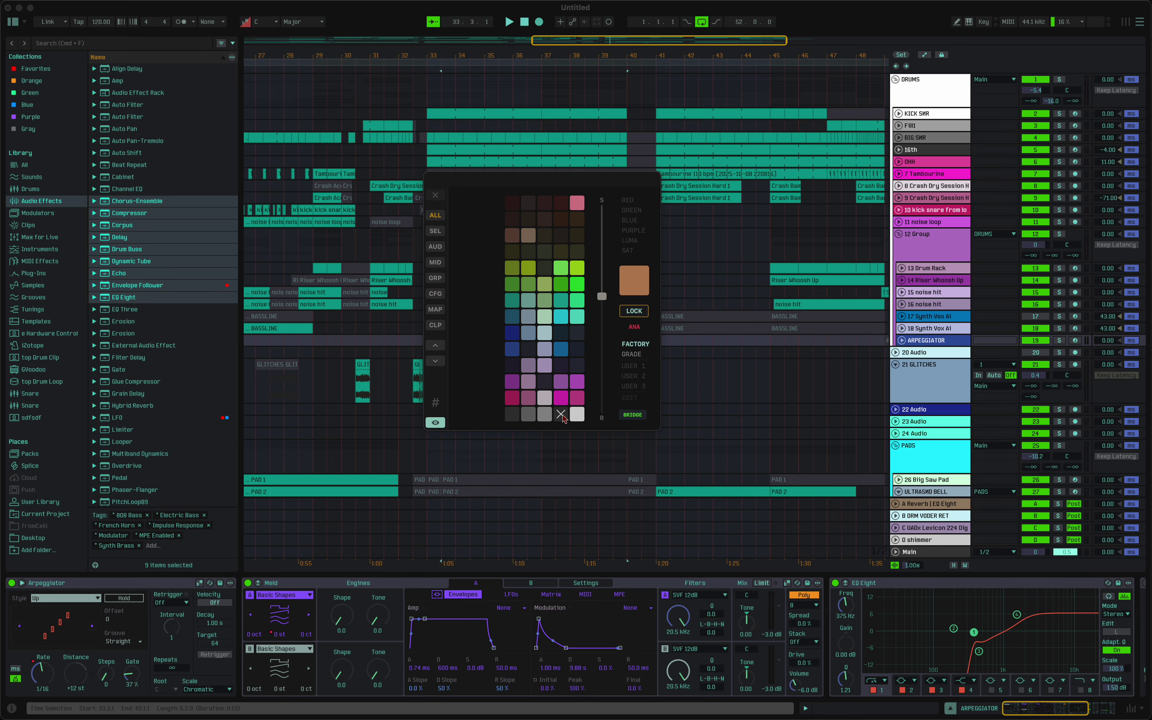
left_click(562, 415)
left_click(561, 415)
left_click(562, 415)
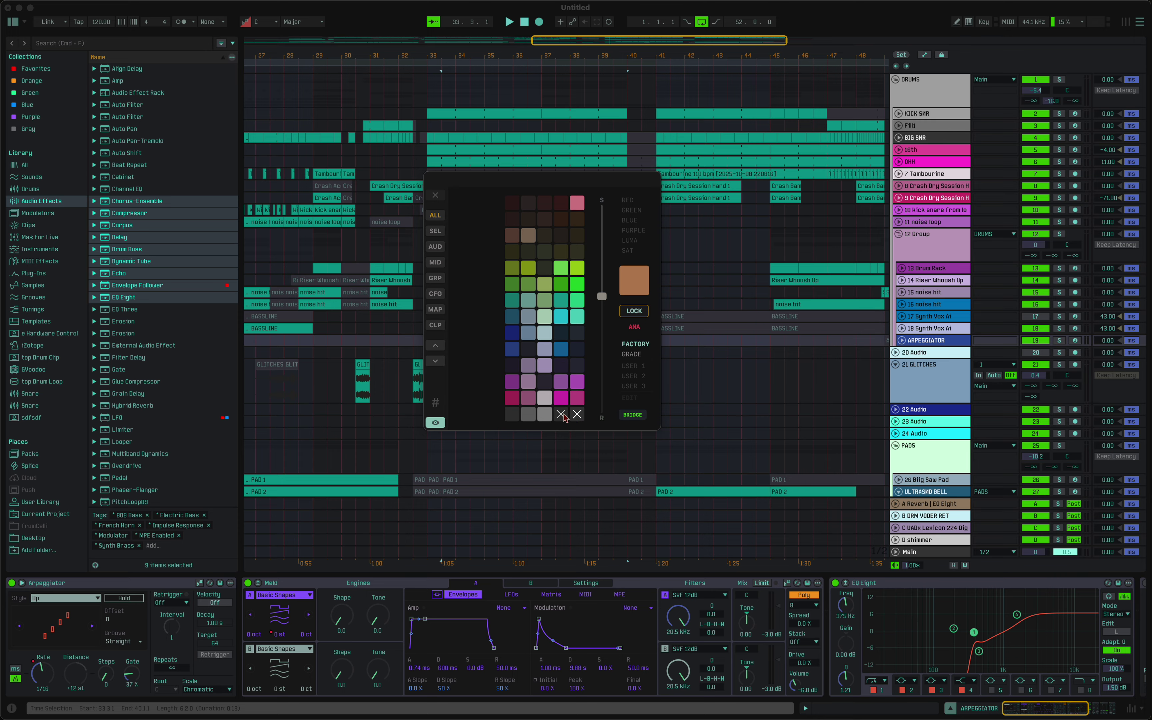
left_click(576, 415)
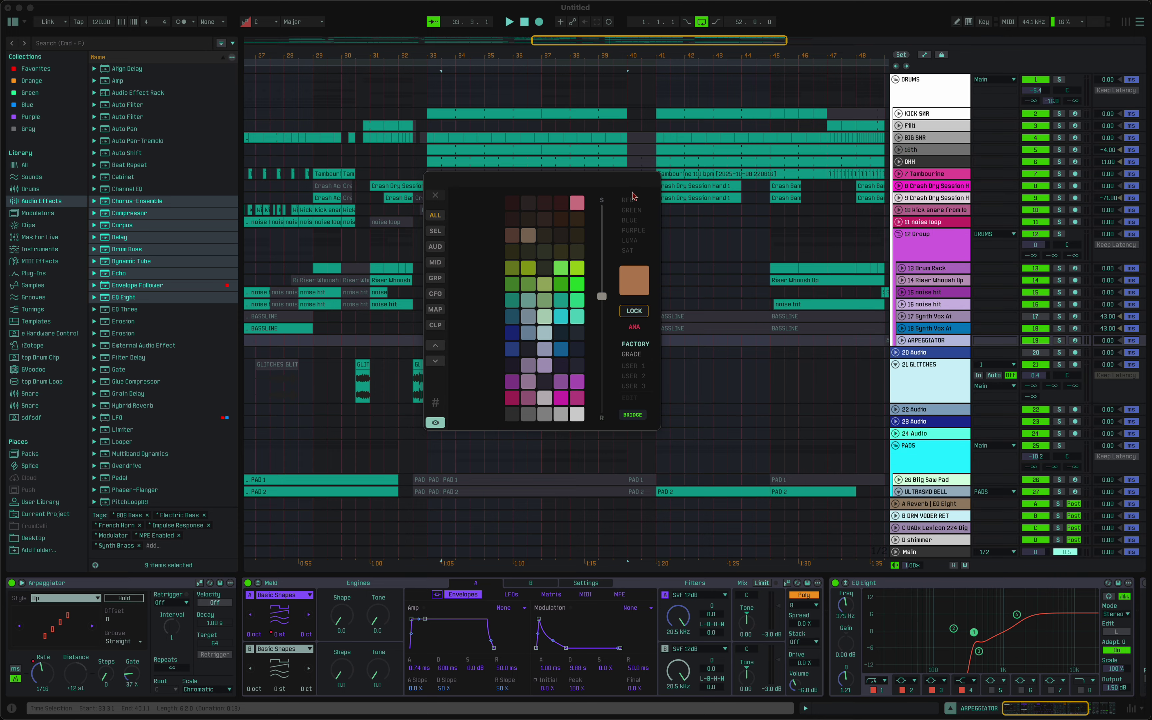
- Limit the palette to the RED range with the S–R slider about a quarter towards R, and add the GREEN range
left_click_drag(602, 296, 602, 208)
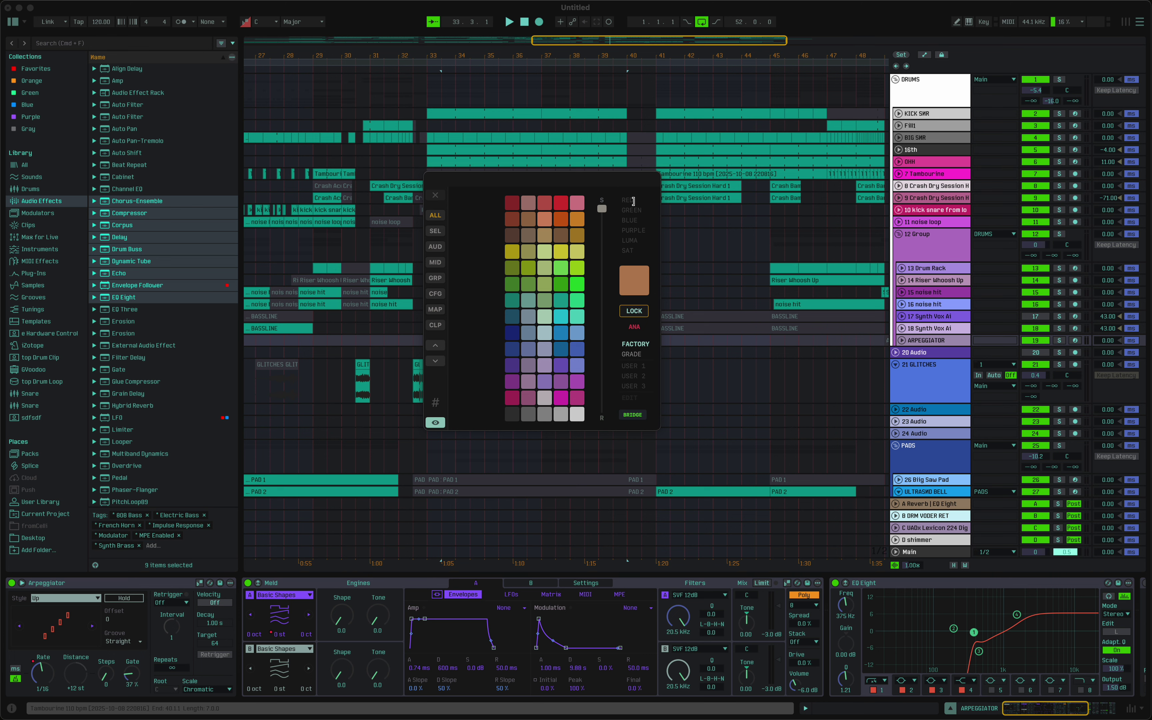
left_click(634, 201)
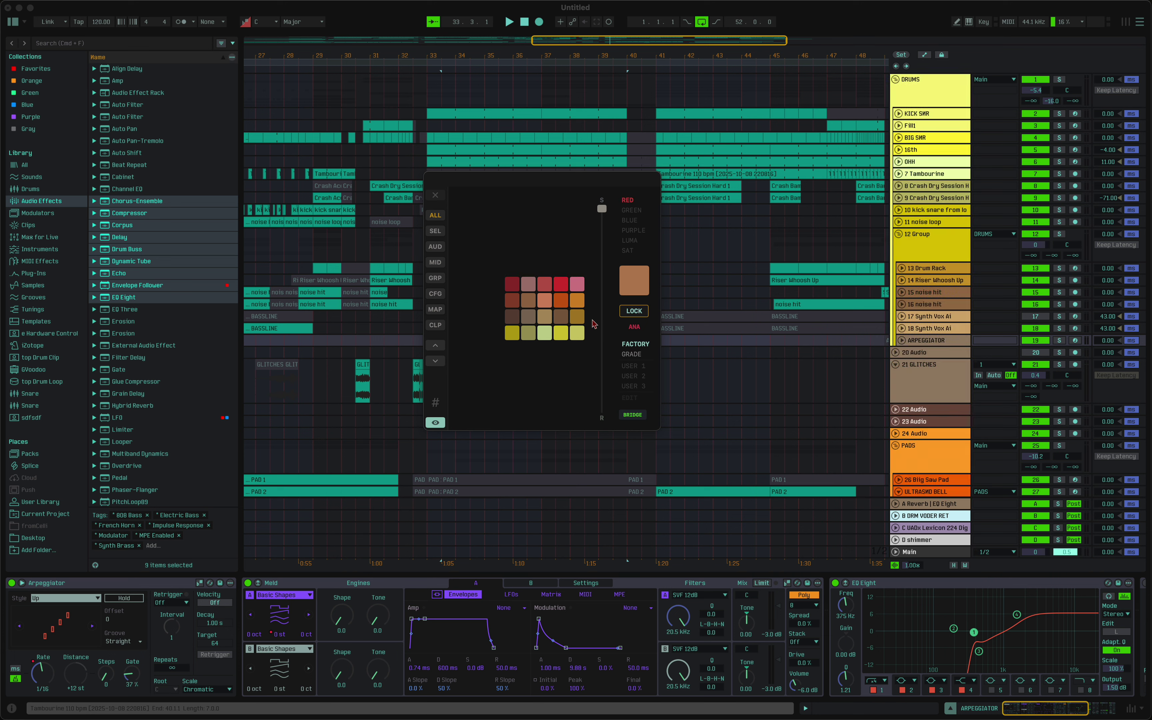
left_click_drag(601, 210, 598, 269)
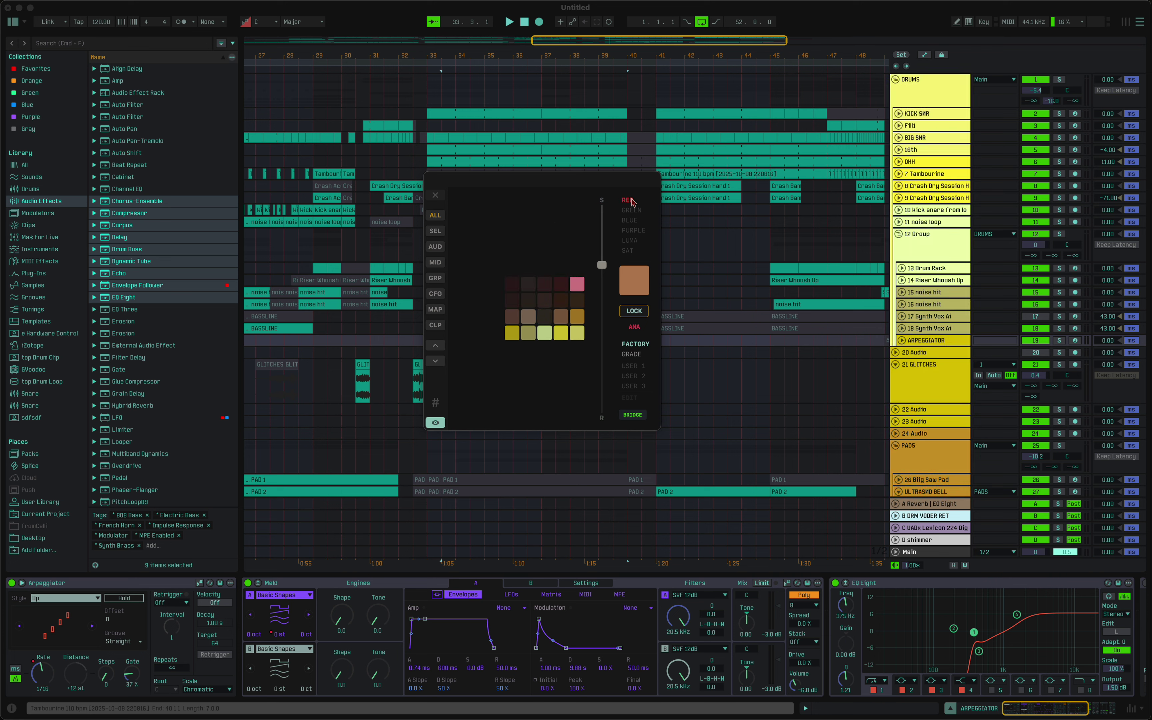
mouse_move(601, 265)
left_mouse_down()
mouse_move(600, 299)
mouse_move(604, 266)
left_mouse_up()
left_click(631, 210)
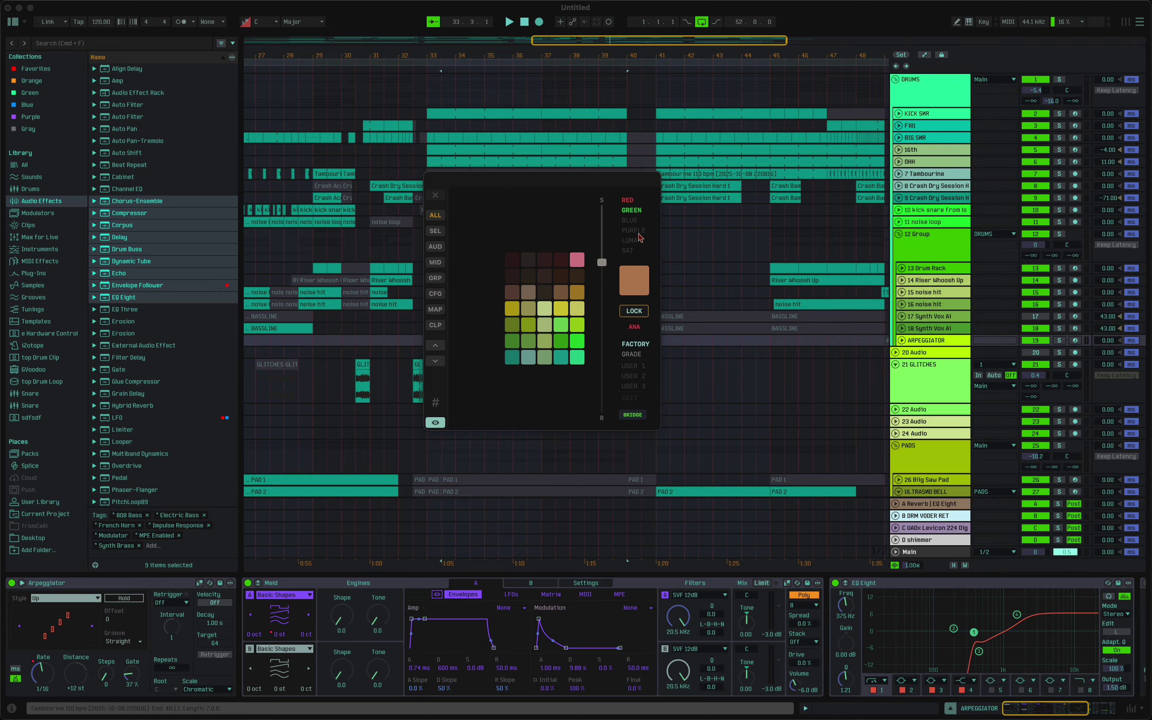
- Replace the GREEN range with BLUE alongside RED and nudge the S–R slider slightly further towards R
left_click(636, 213)
left_click(629, 222)
mouse_move(604, 263)
left_mouse_down()
mouse_move(602, 304)
mouse_move(602, 271)
left_mouse_up()
left_click(632, 241)
left_click(632, 240)
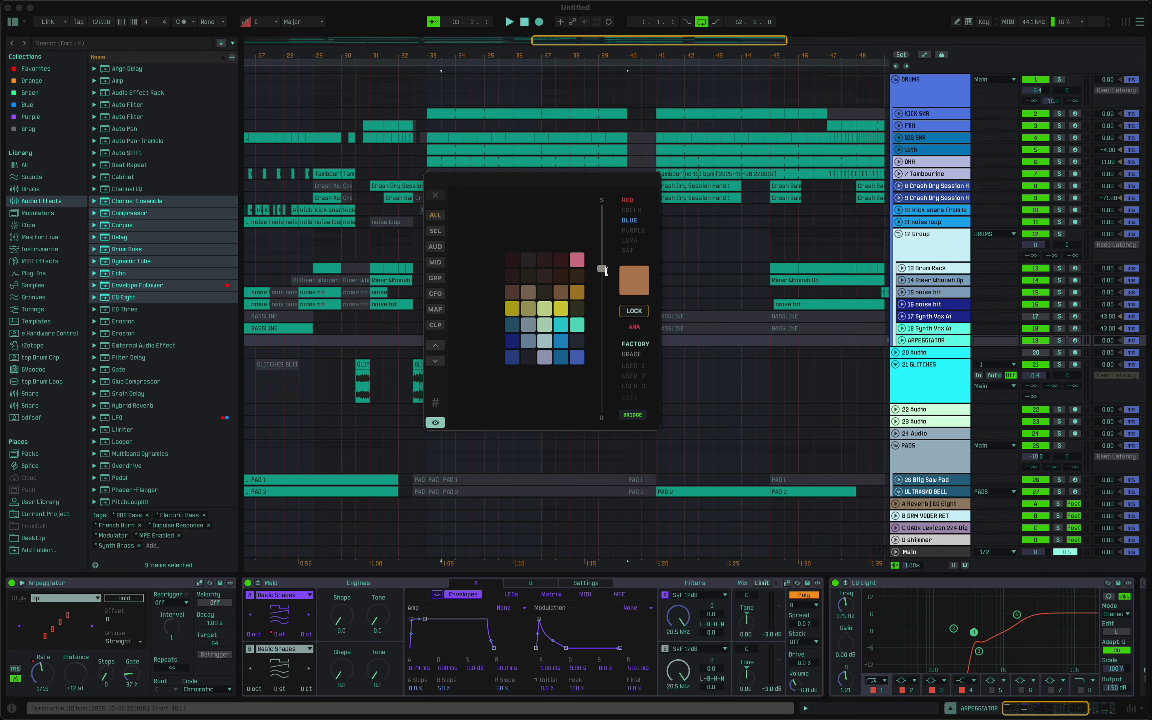
- Move the S–R slider over a third of the way towards R and clear the BLUE and RED filters
mouse_move(605, 271)
left_mouse_down()
mouse_move(602, 244)
mouse_move(606, 284)
left_mouse_up()
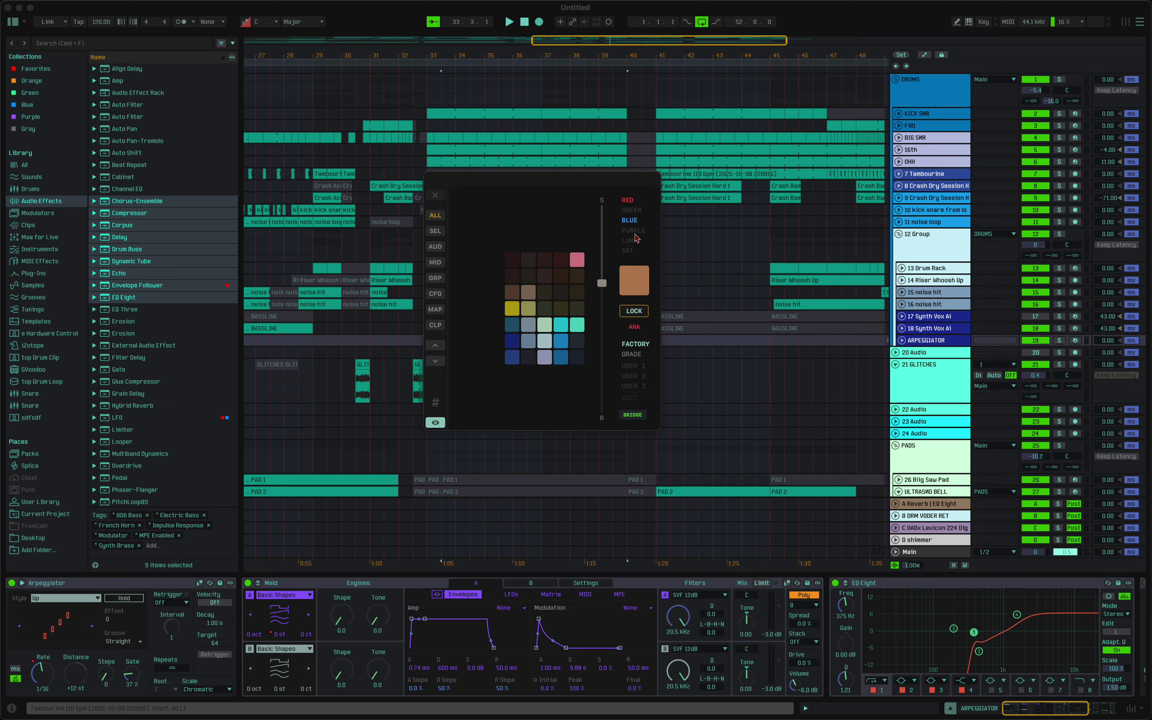
mouse_move(601, 283)
left_mouse_down()
mouse_move(606, 244)
mouse_move(597, 309)
mouse_move(603, 287)
left_mouse_up()
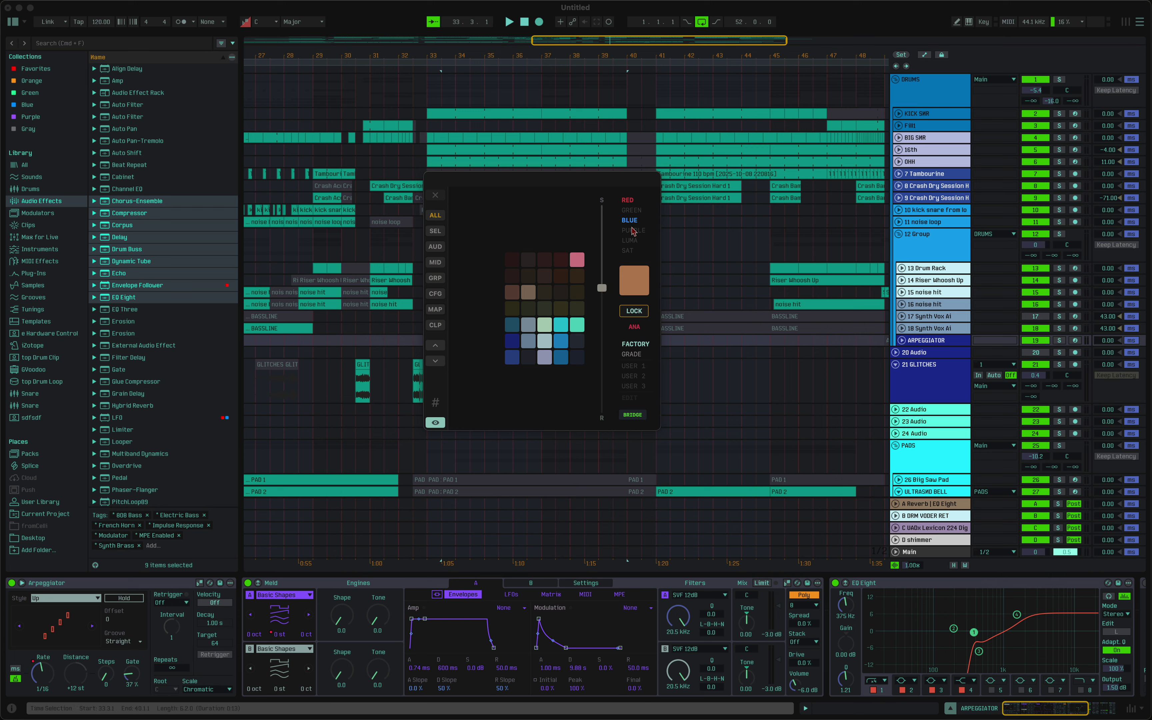
left_click(631, 220)
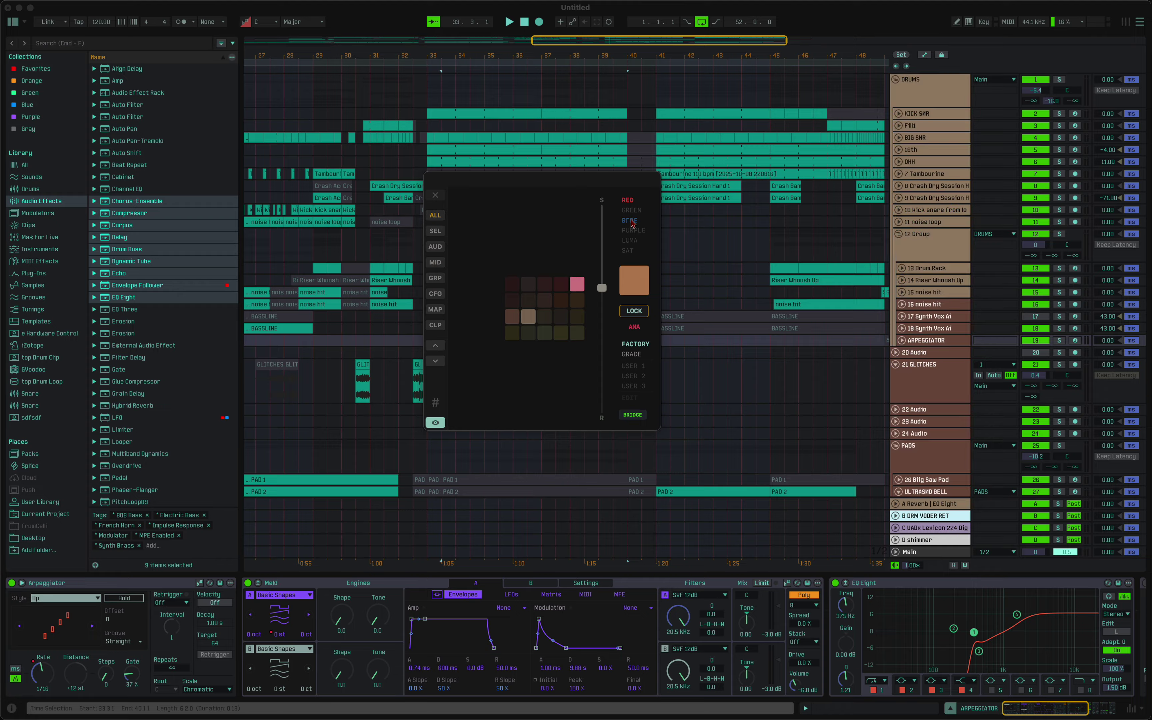
left_click(628, 200)
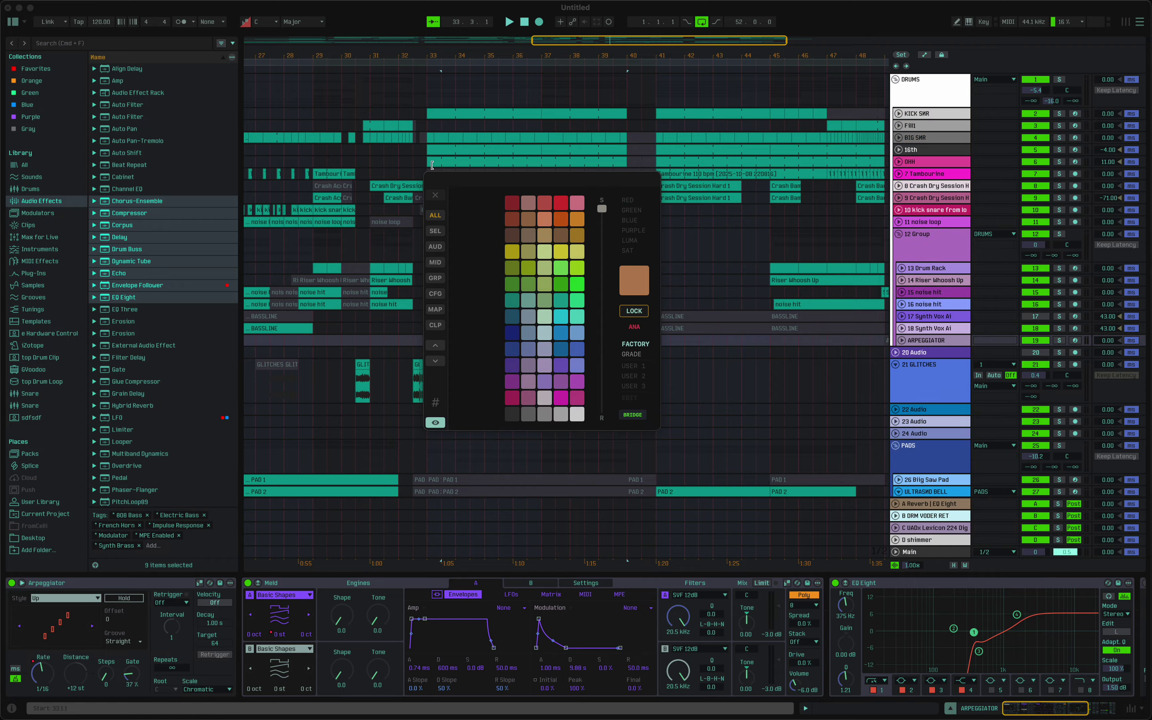
- Exclude the PURPLE and GREEN ranges from the palette and set the S–R slider about a quarter towards R, checking the lower tracks
left_click(634, 230)
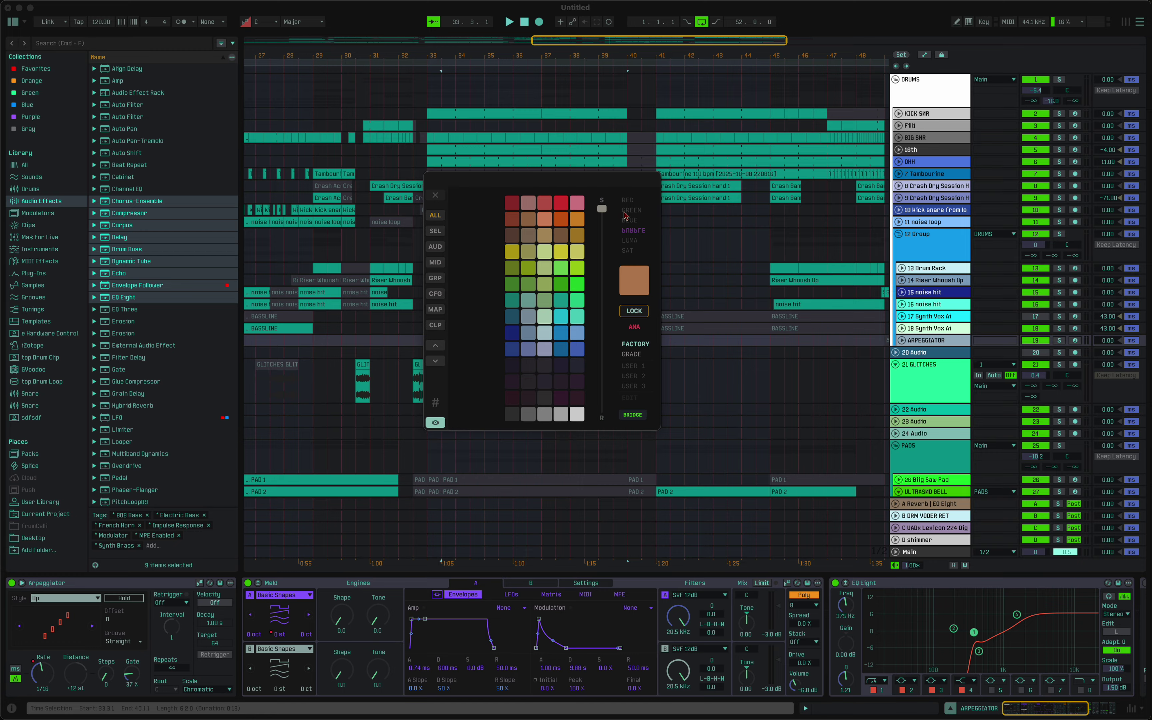
left_click(631, 210)
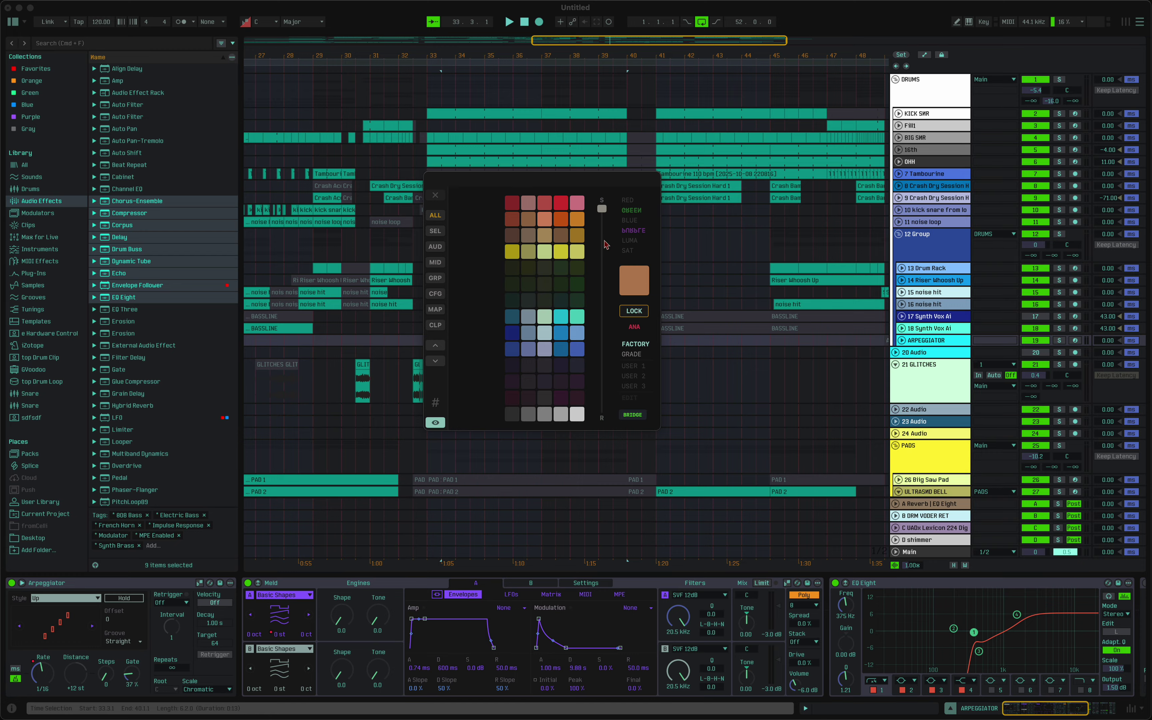
left_click_drag(601, 209, 599, 260)
scroll(812, 329, "down", 10)
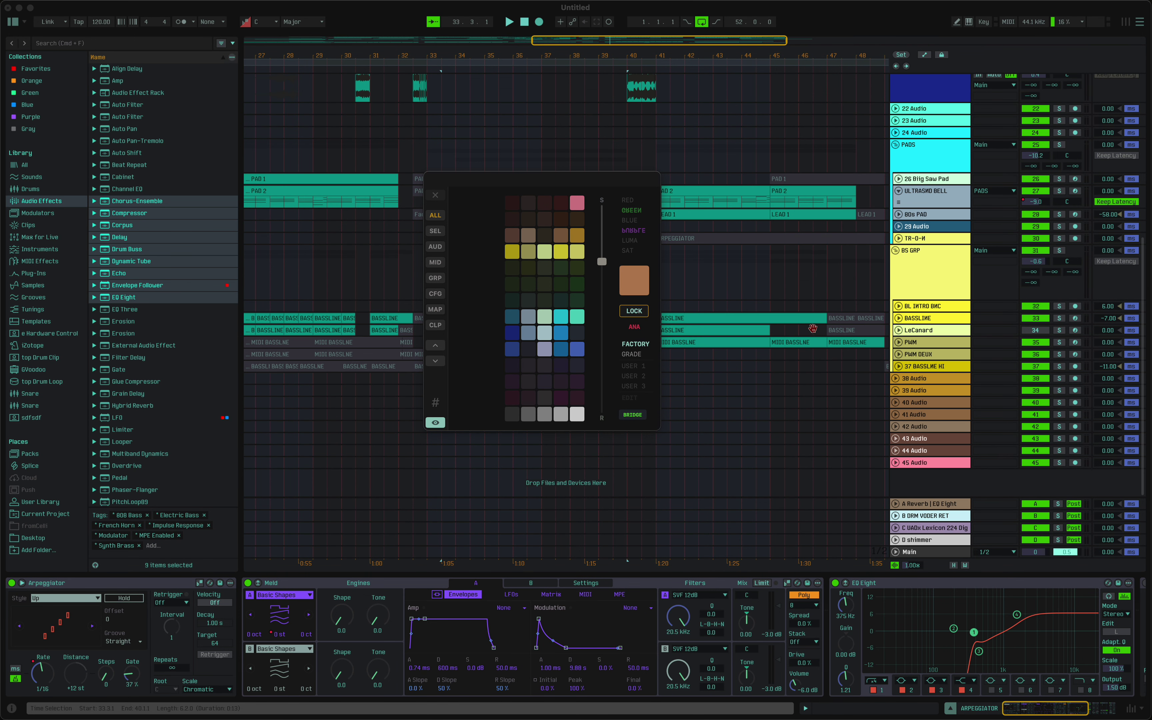
scroll(830, 369, "up", 10)
- Restore the GREEN and PURPLE ranges to the palette and return the S–R slider fully to S
left_click(630, 210)
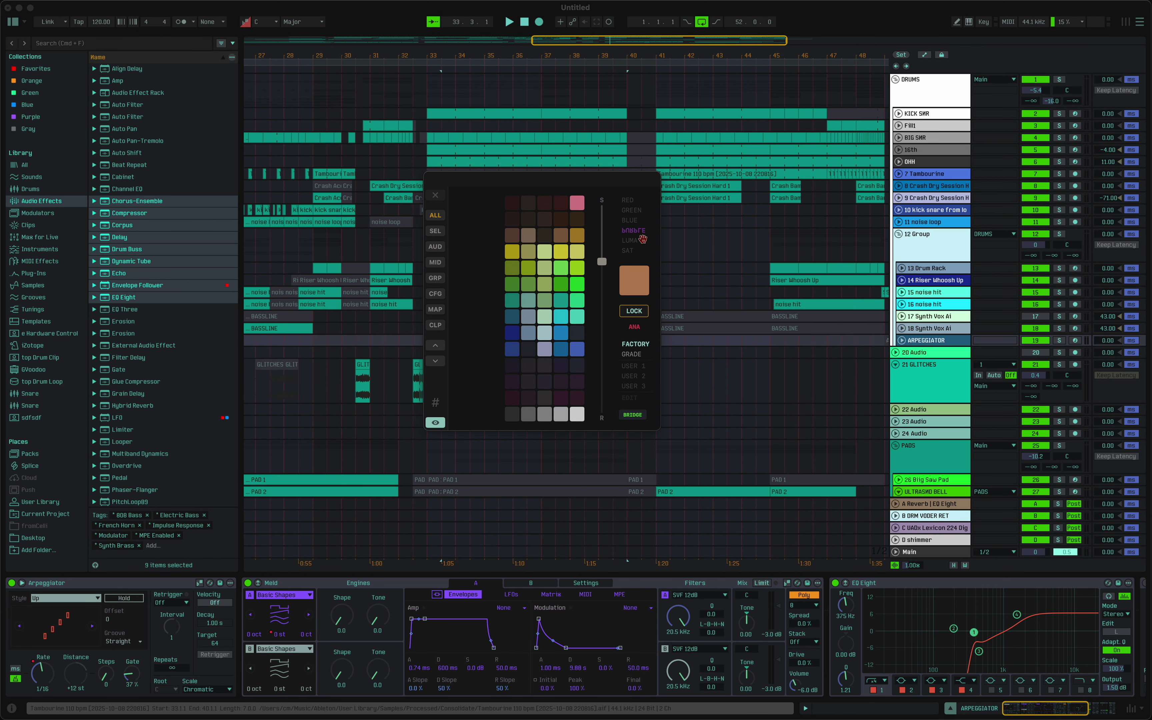
left_click(642, 233)
left_click_drag(601, 261, 600, 198)
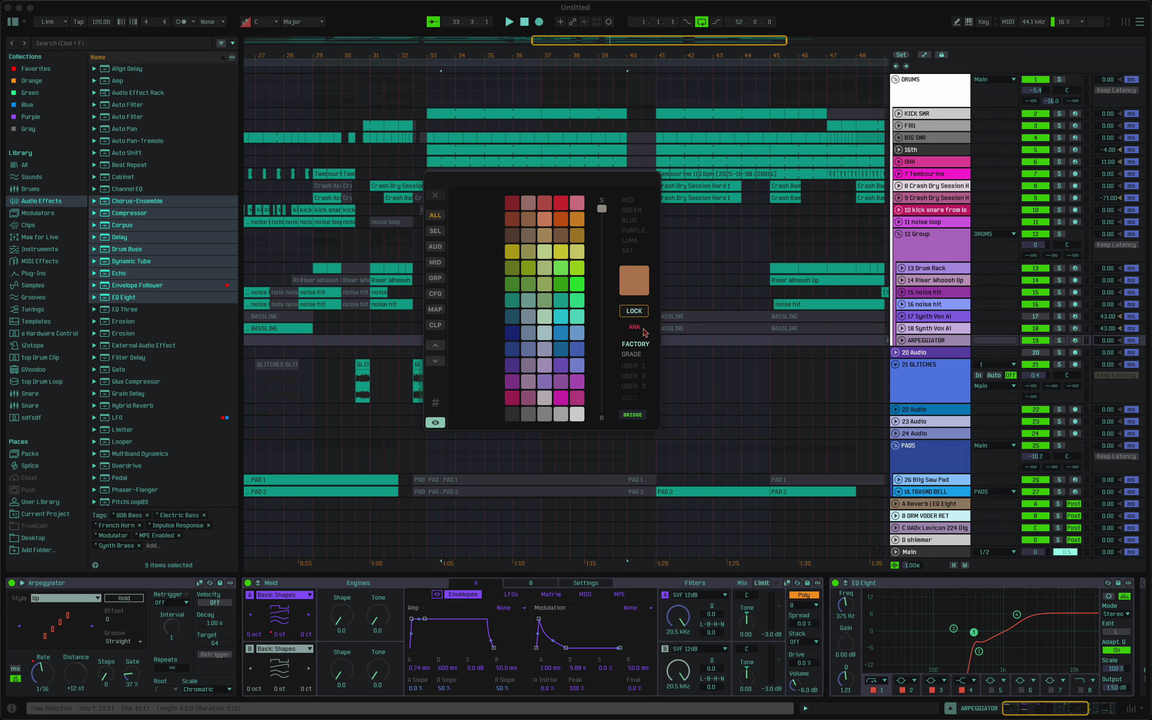
- Set the S–R slider just over halfway towards R and turn on the R reversal of the swatch selection
left_click_drag(602, 209, 605, 339)
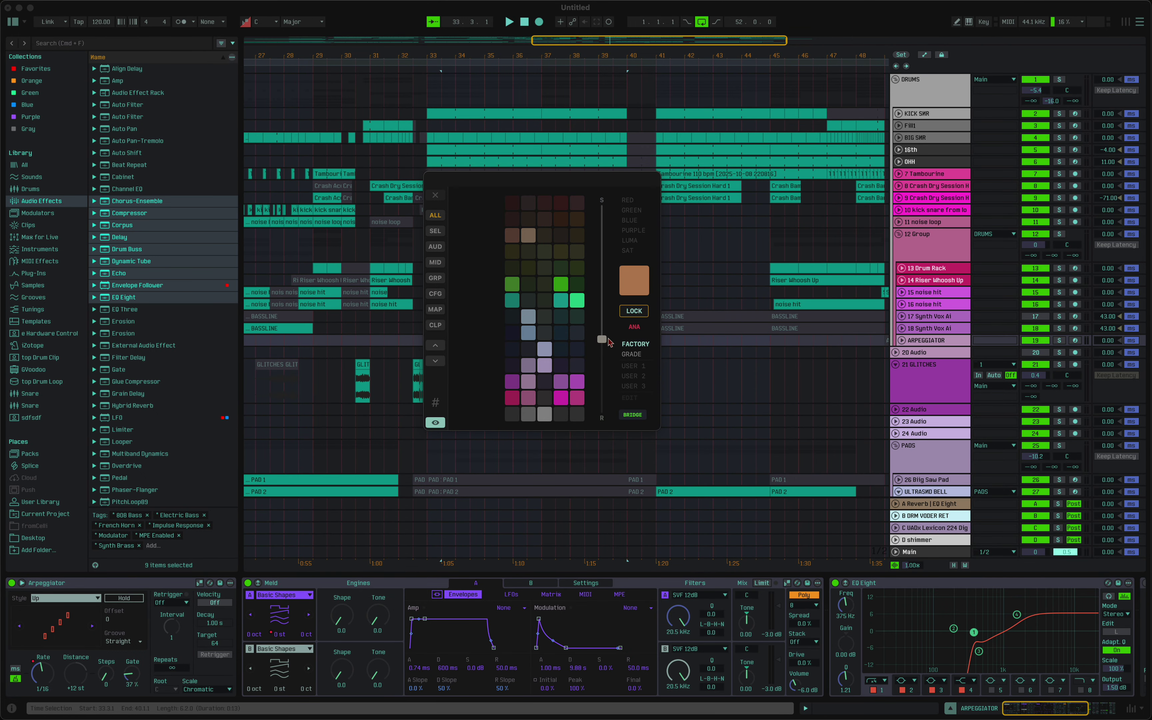
mouse_move(602, 338)
left_mouse_down()
mouse_move(599, 318)
mouse_move(603, 327)
left_mouse_up()
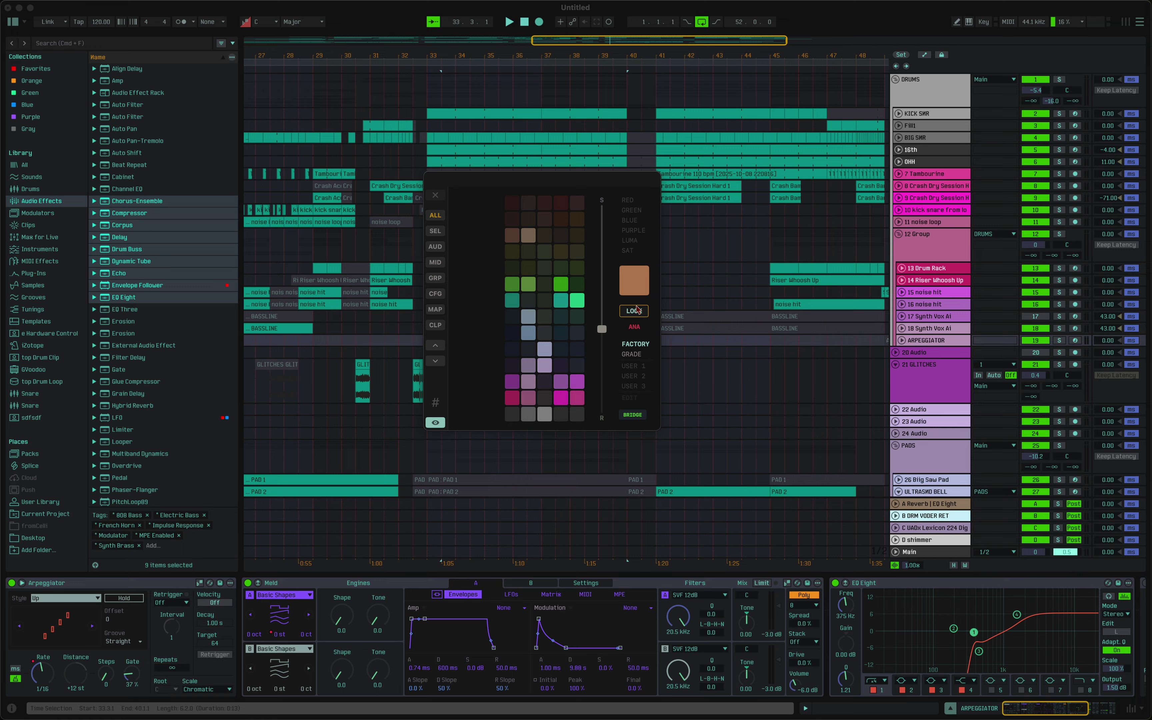
left_click(603, 421)
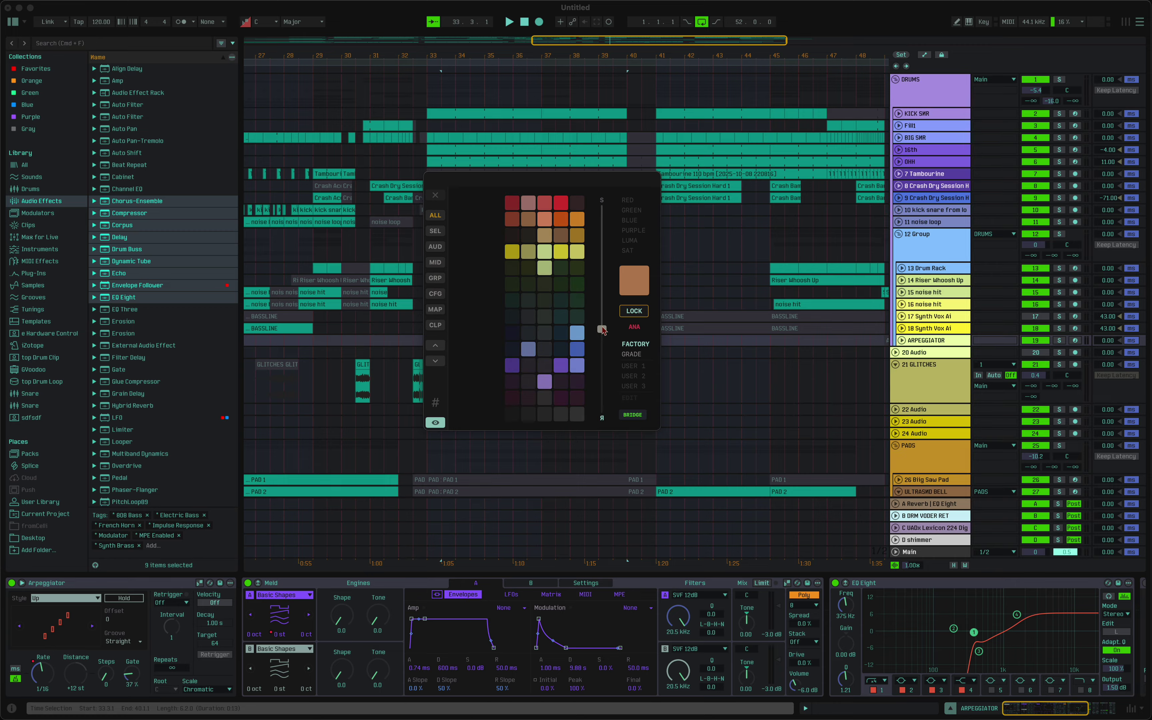
mouse_move(603, 329)
left_mouse_down()
mouse_move(602, 377)
mouse_move(602, 270)
mouse_move(602, 373)
mouse_move(600, 303)
mouse_move(613, 380)
mouse_move(604, 334)
left_mouse_up()
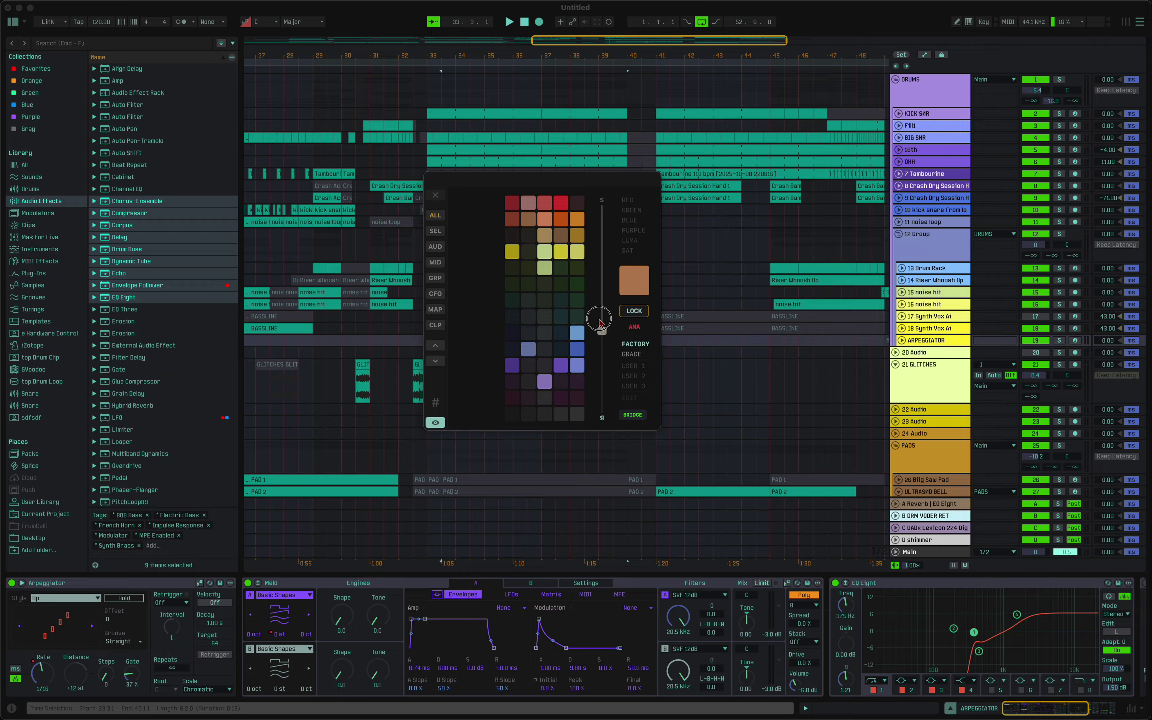
- Move the S–R slider just under halfway and toggle the R reversal repeatedly, leaving it on
left_click_drag(599, 319, 604, 305)
left_click(602, 418)
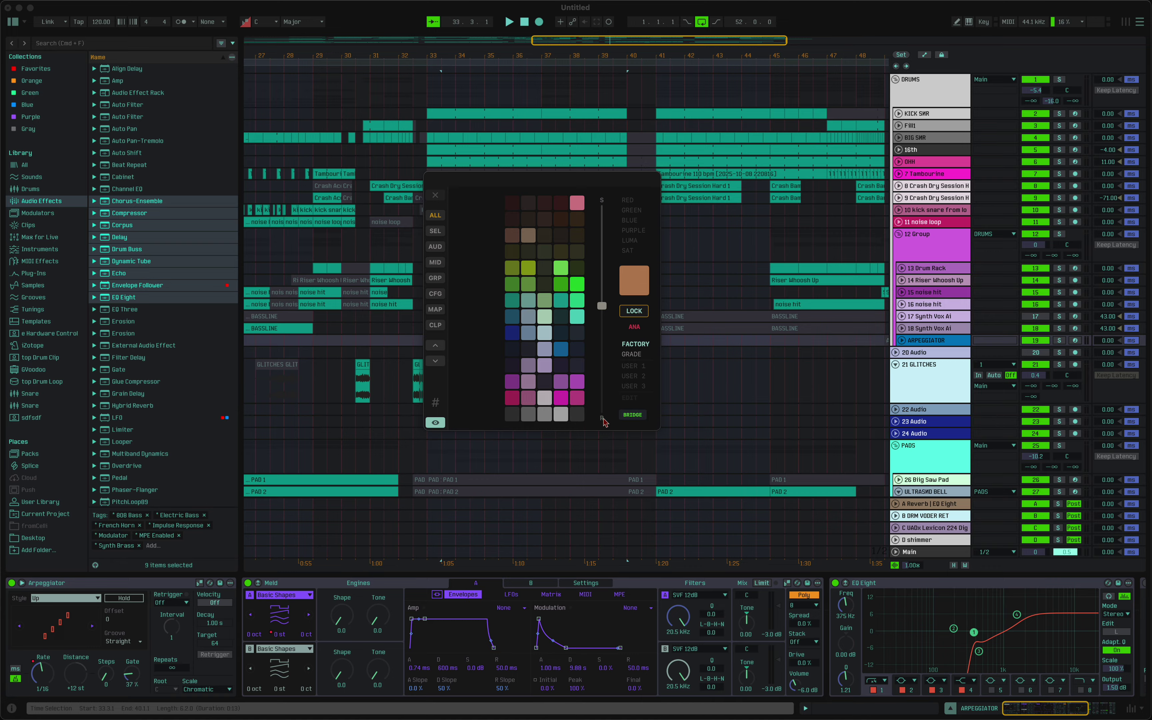
left_click(602, 418)
left_click(602, 418)
left_click(602, 418)
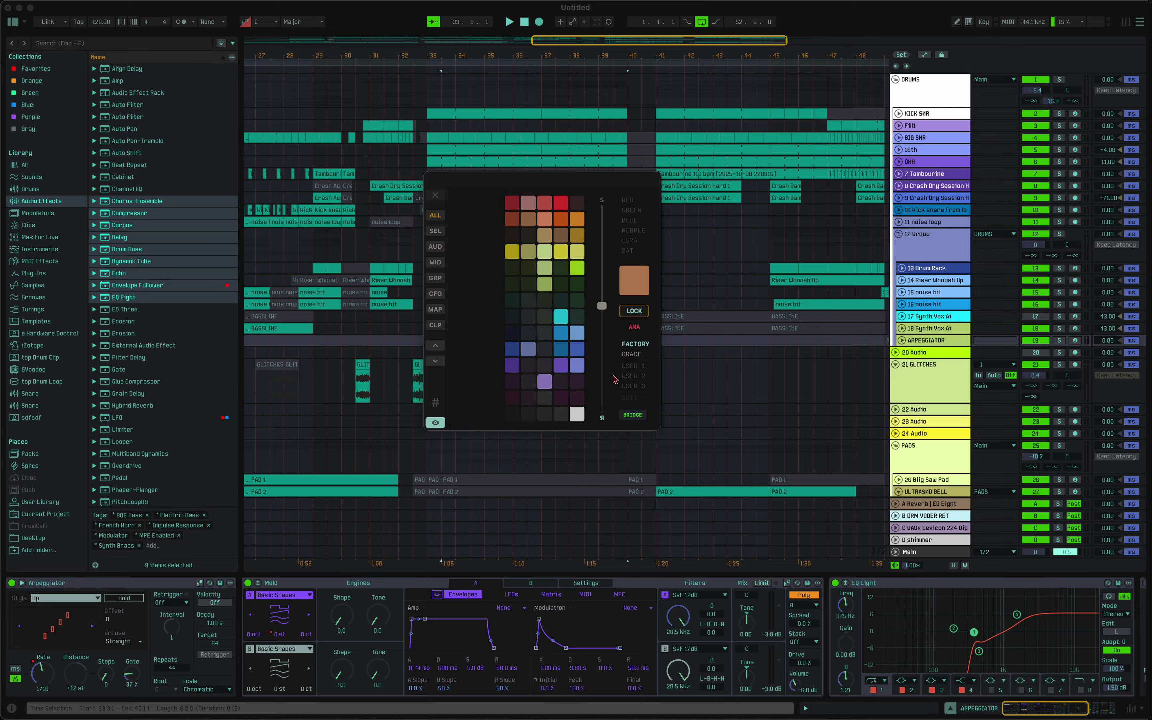
- Limit the reversed palette to the RED range and move the S–R slider most of the way towards R
left_click_drag(601, 306, 599, 351)
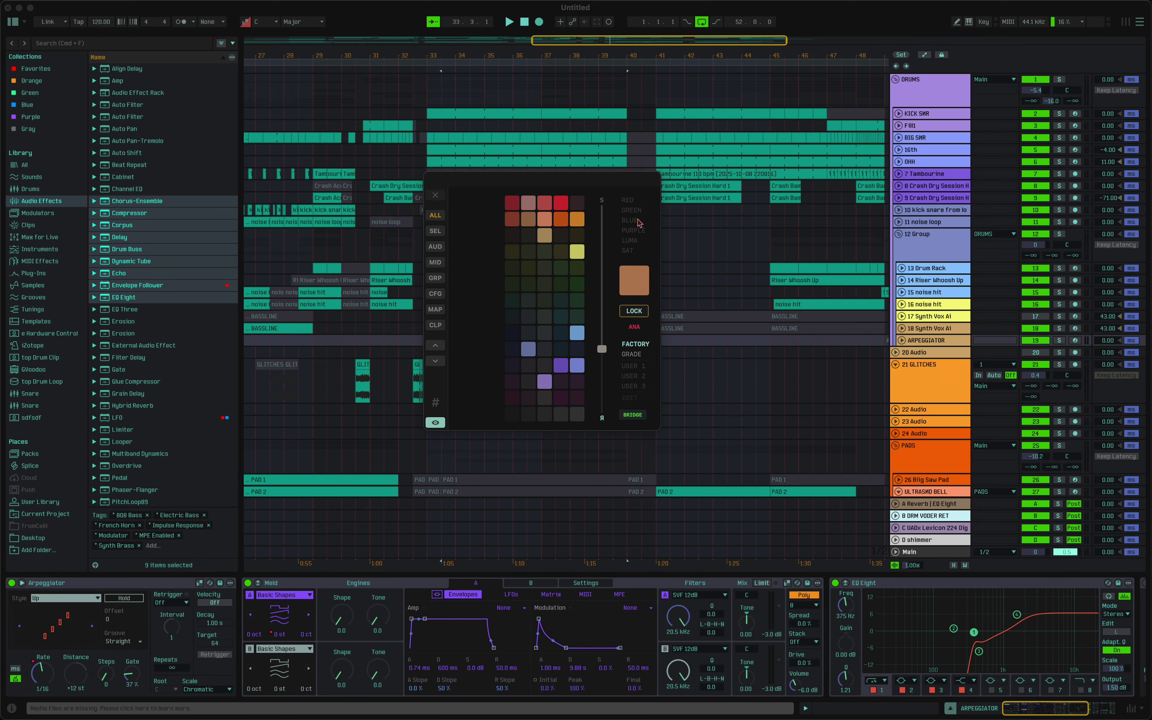
left_click(630, 200)
left_click_drag(602, 348, 602, 390)
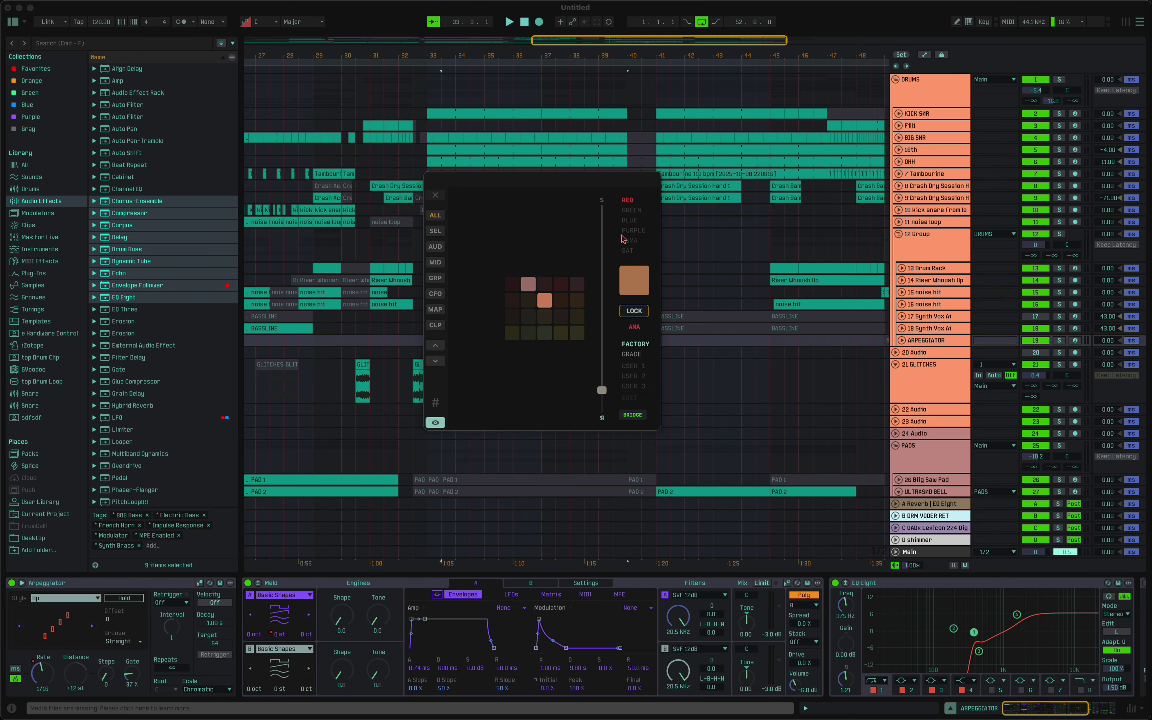
- Clear the RED filter, switch the palette to LUMA and return the S–R slider fully to S
left_click(630, 200)
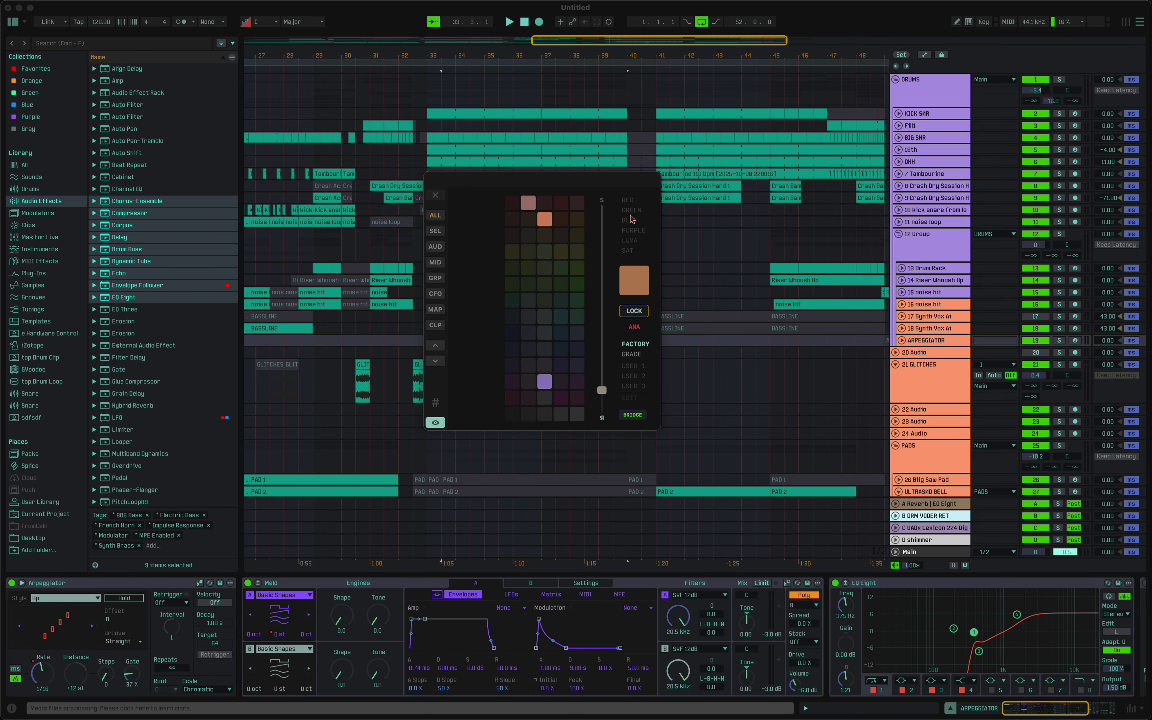
left_click_drag(605, 391, 603, 315)
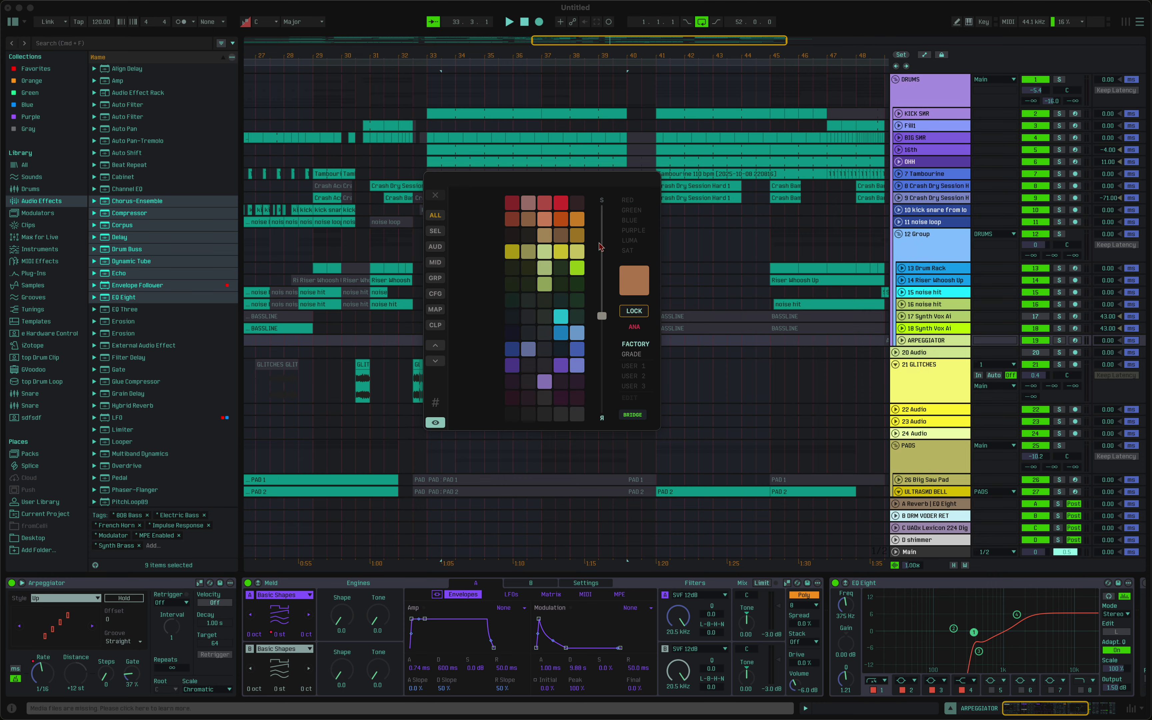
left_click(628, 240)
left_click_drag(602, 314, 613, 196)
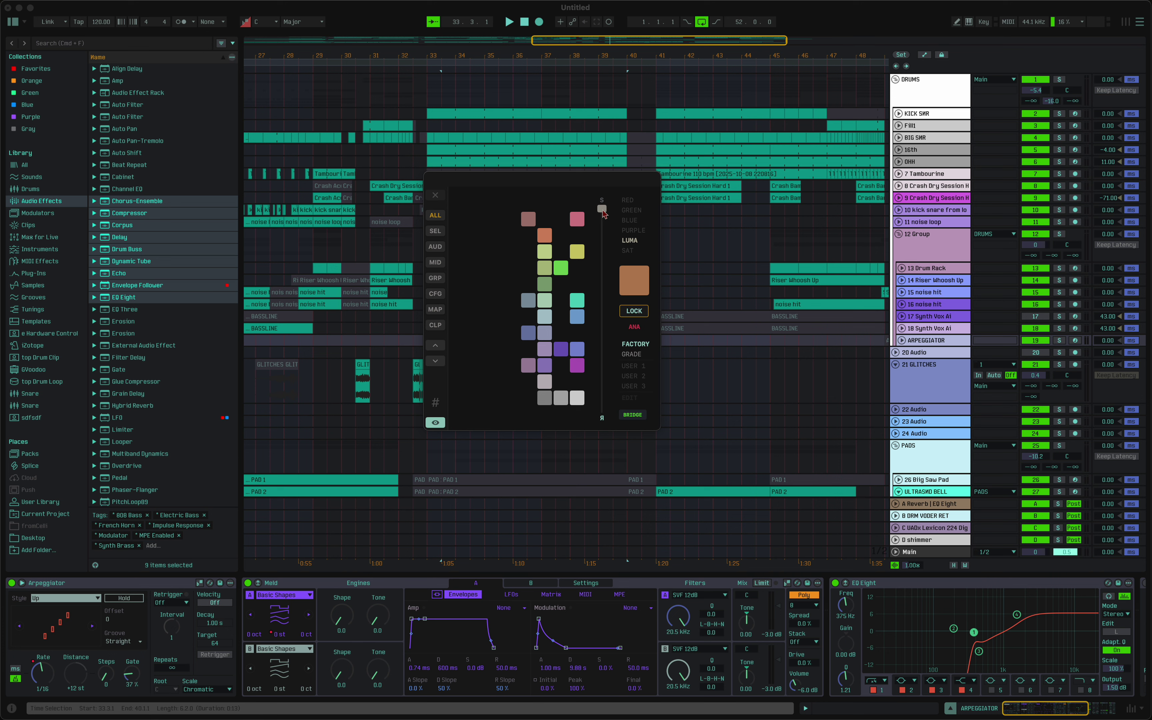
- Replace the LUMA filter with SAT, keeping the S–R slider at S
mouse_move(601, 209)
left_mouse_down()
mouse_move(605, 241)
mouse_move(596, 208)
left_mouse_up()
left_click(631, 251)
left_click(630, 251)
left_click(631, 250)
left_click(638, 249)
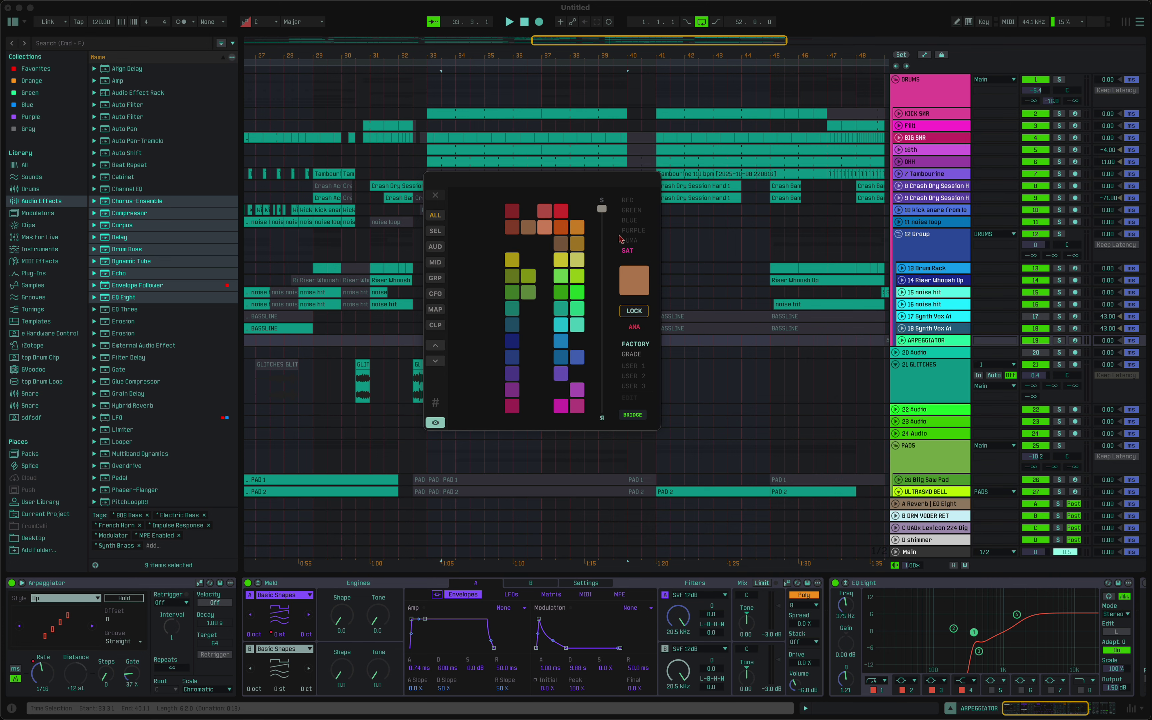
- Try the S–R slider about 30 percent towards R, then clear SAT and reset both the slider and R reversal
left_click_drag(601, 208, 612, 255)
left_click(625, 251)
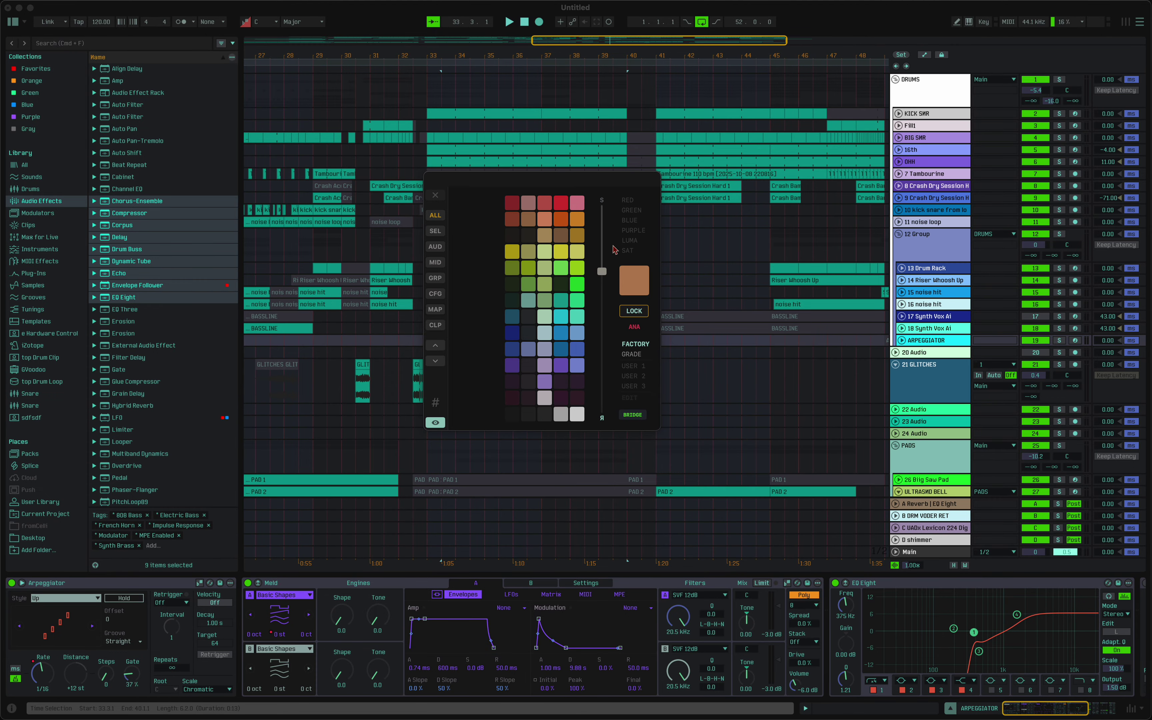
left_click_drag(601, 271, 607, 184)
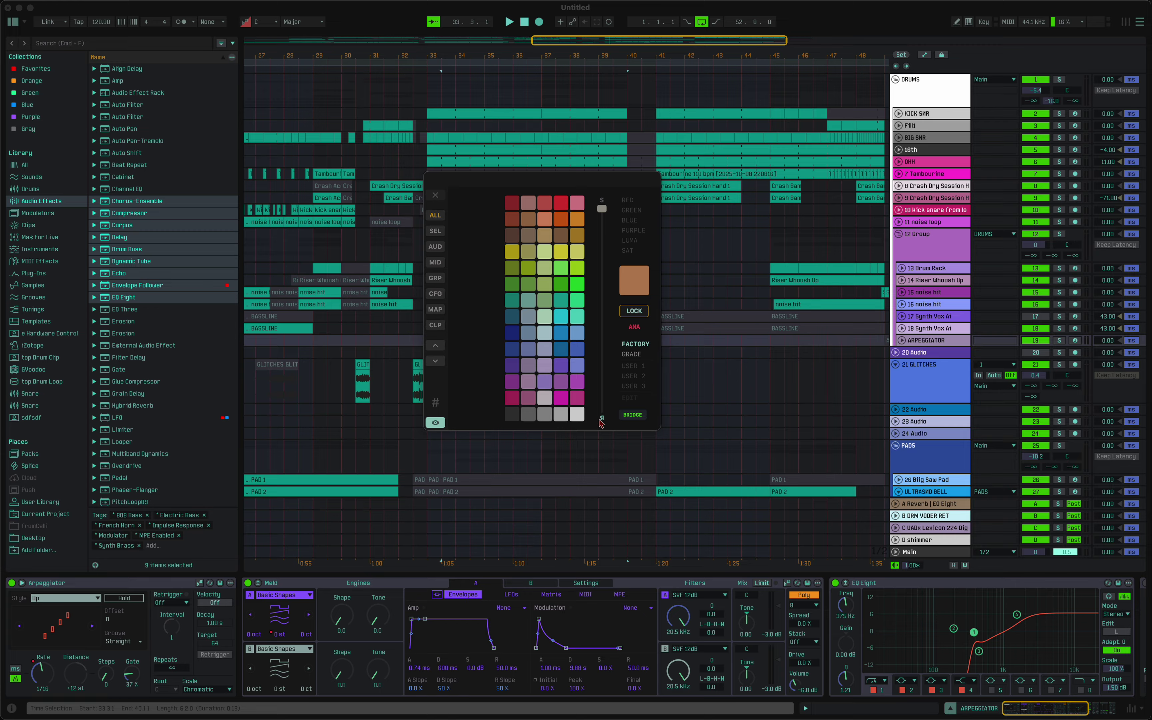
left_click(601, 417)
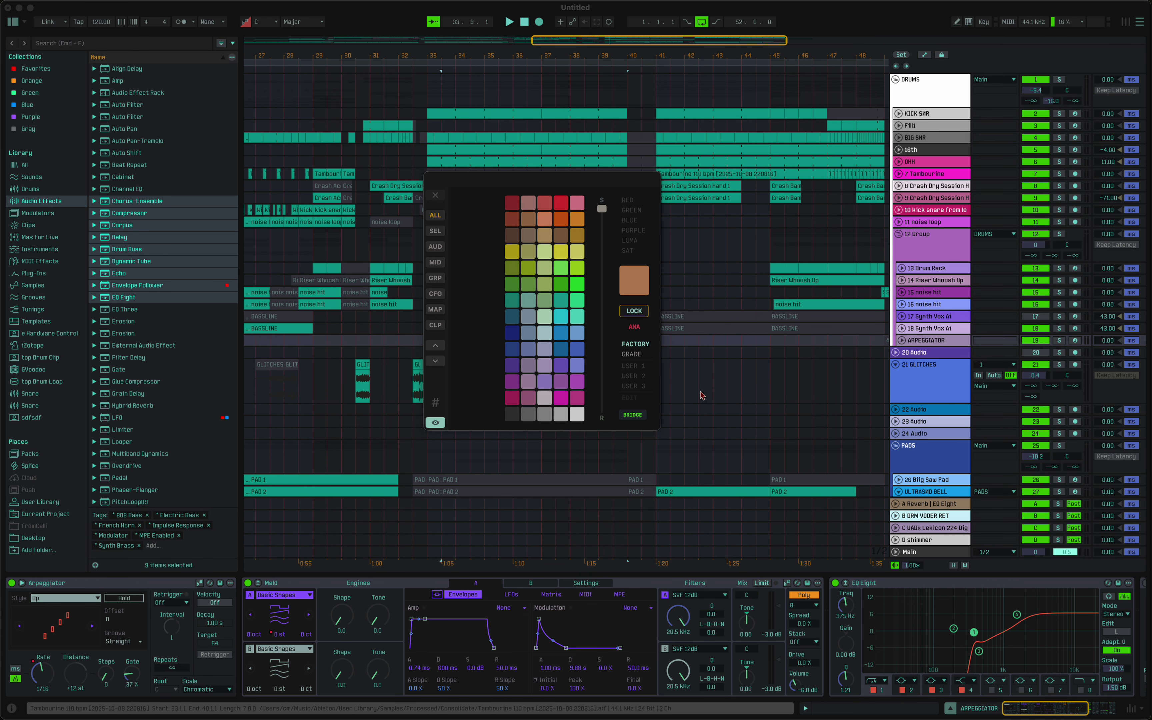
- Open the 21 GLITCHES track's context menu to look at Live's built-in track colours, and close it without choosing a colour
right_click(925, 383)
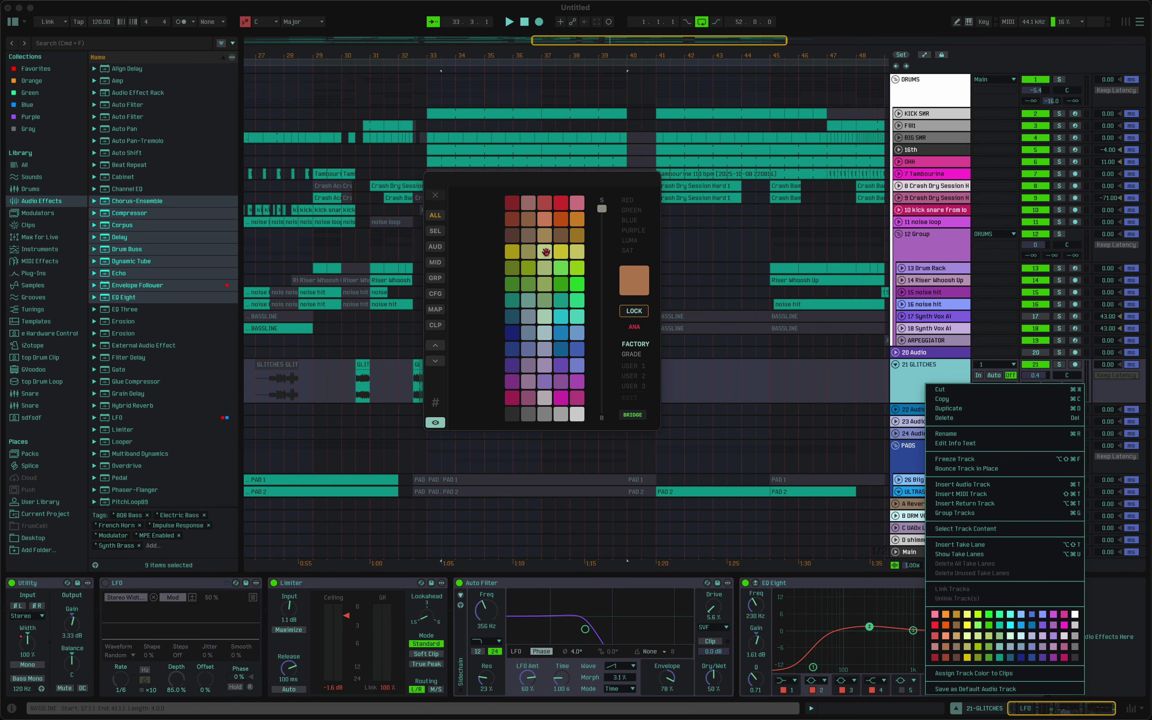
left_click(601, 258)
left_click_drag(607, 264, 600, 198)
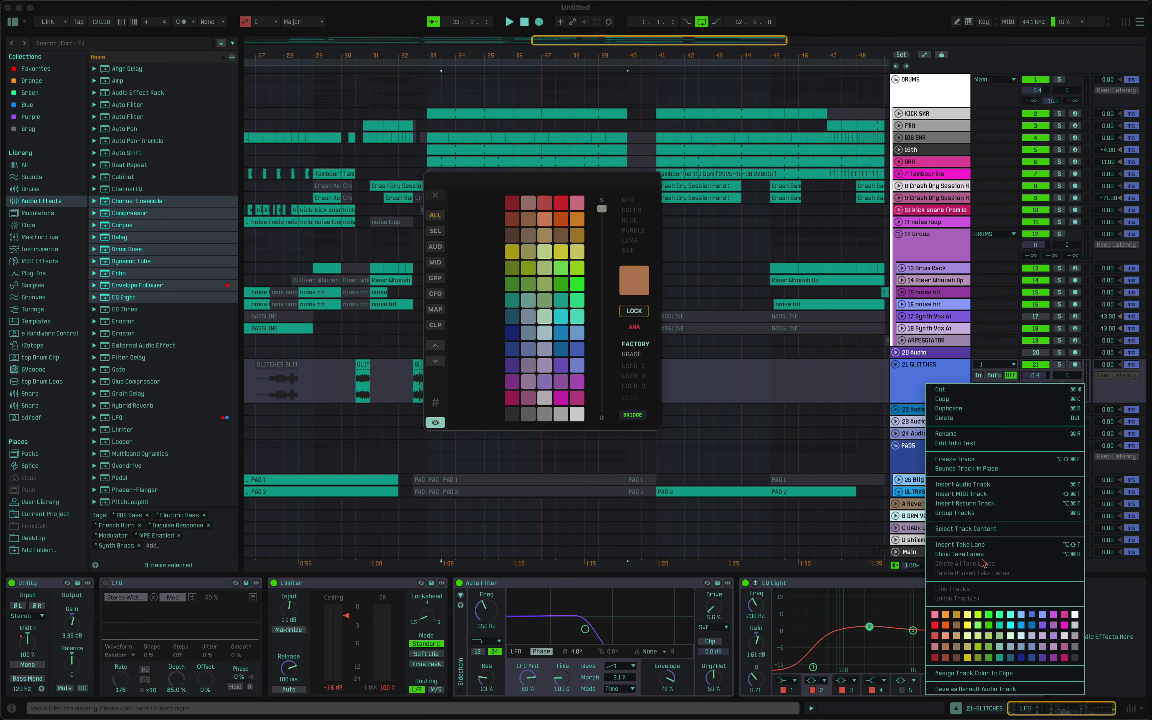
right_click(907, 421)
left_click(917, 385)
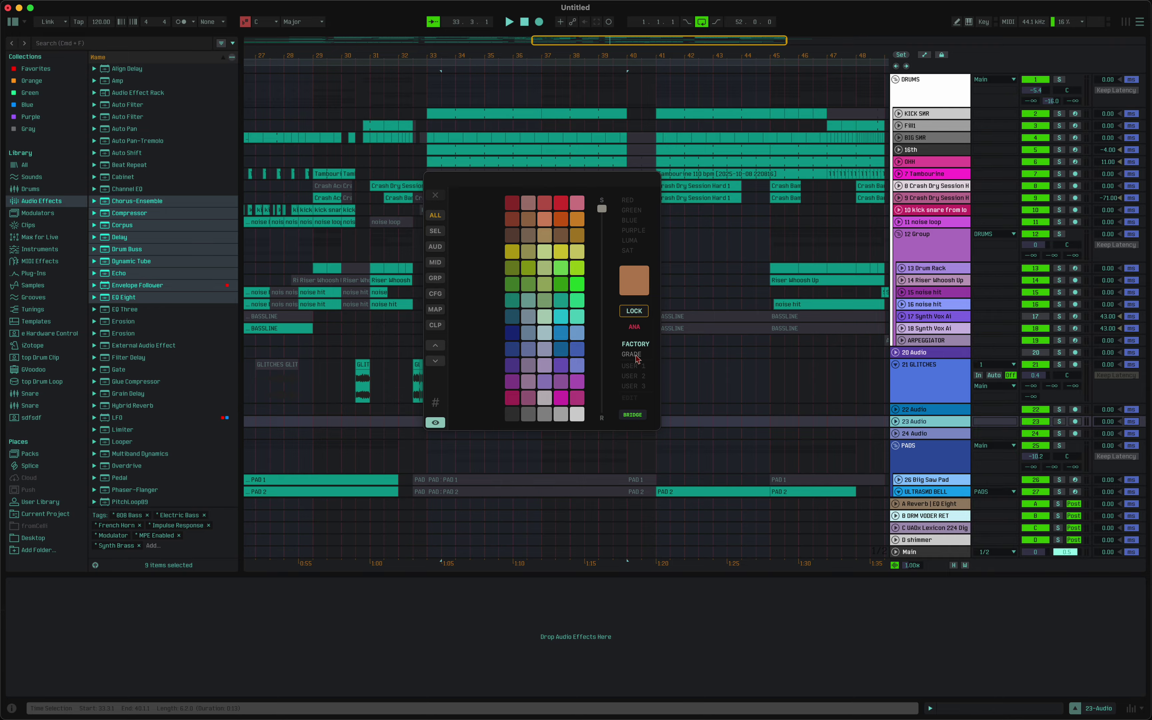
- Switch the palette to the GRADE arrangement and recolour all tracks repeatedly from different starting swatches
left_click(633, 355)
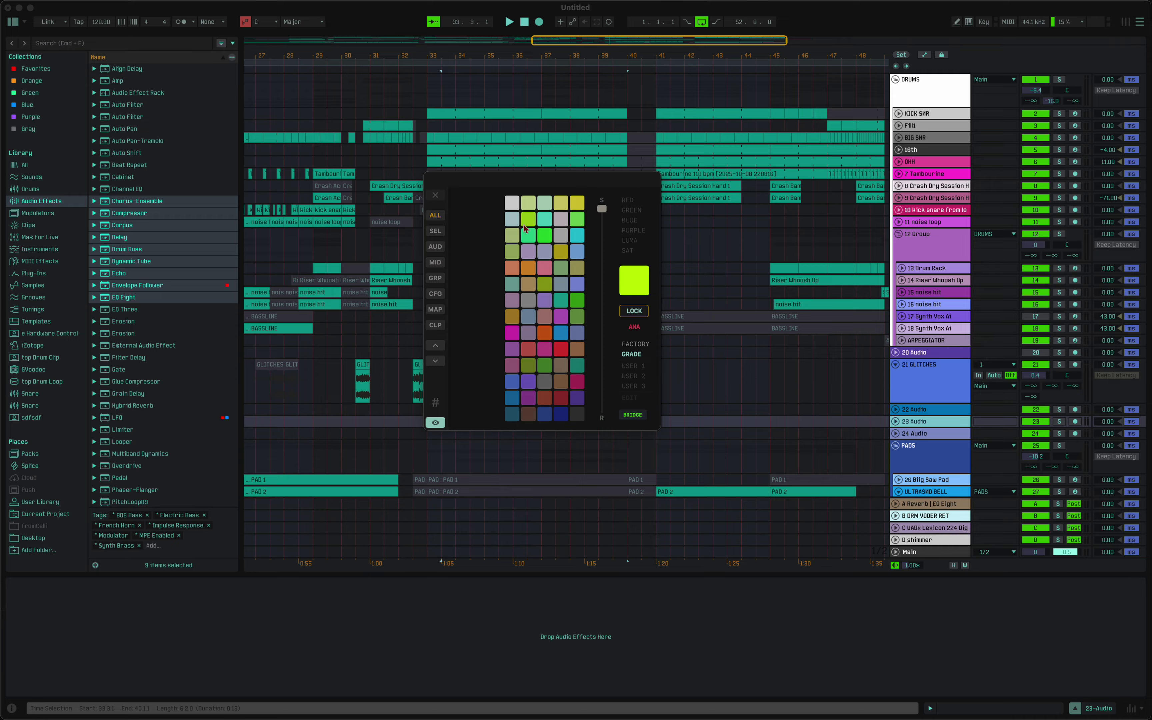
left_click(435, 217)
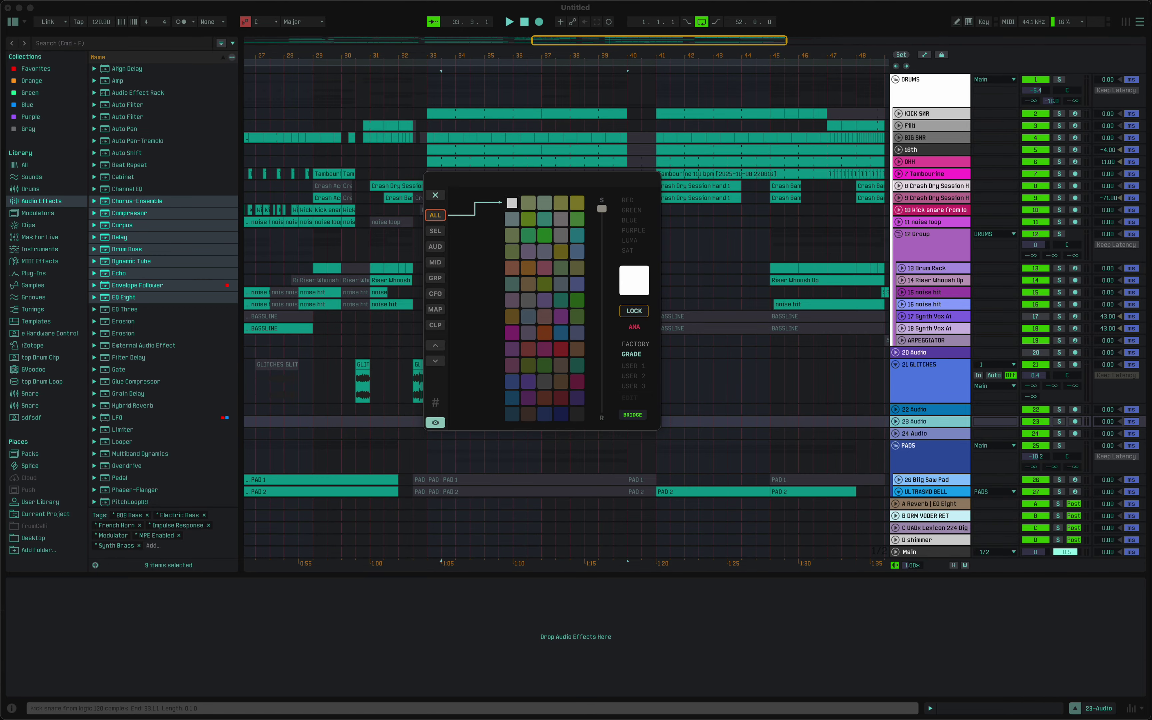
scroll(757, 356, "down", 6)
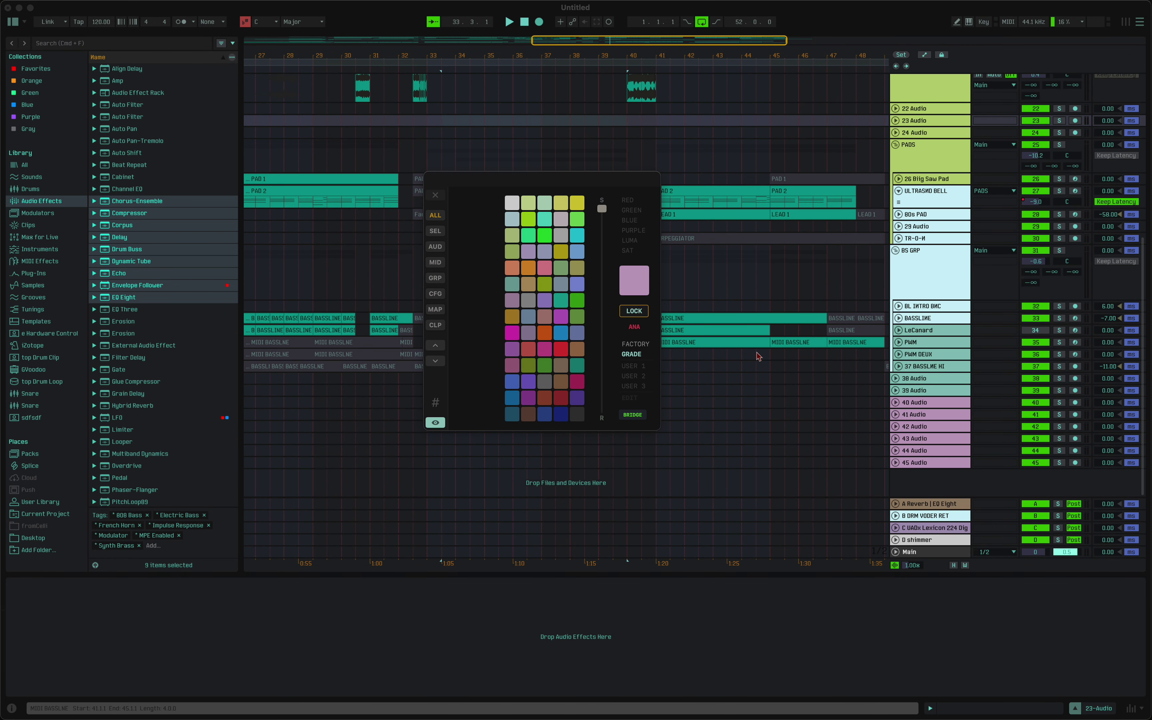
scroll(757, 356, "up", 6)
left_click(435, 216)
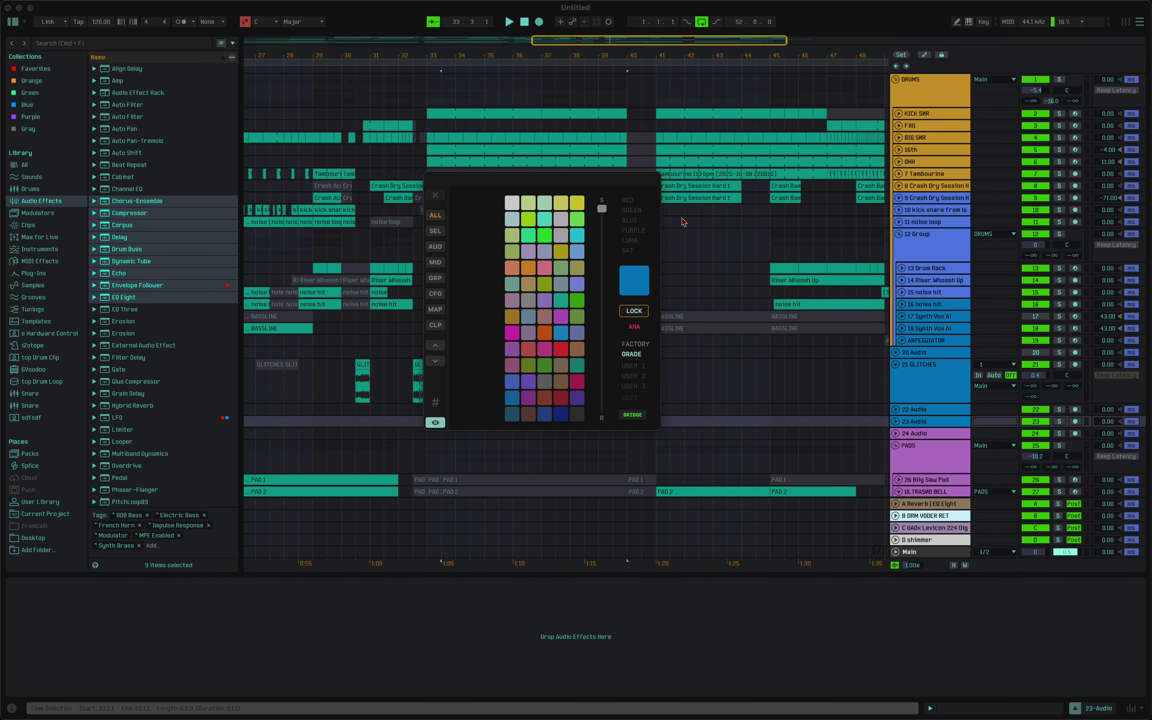
left_click(435, 215)
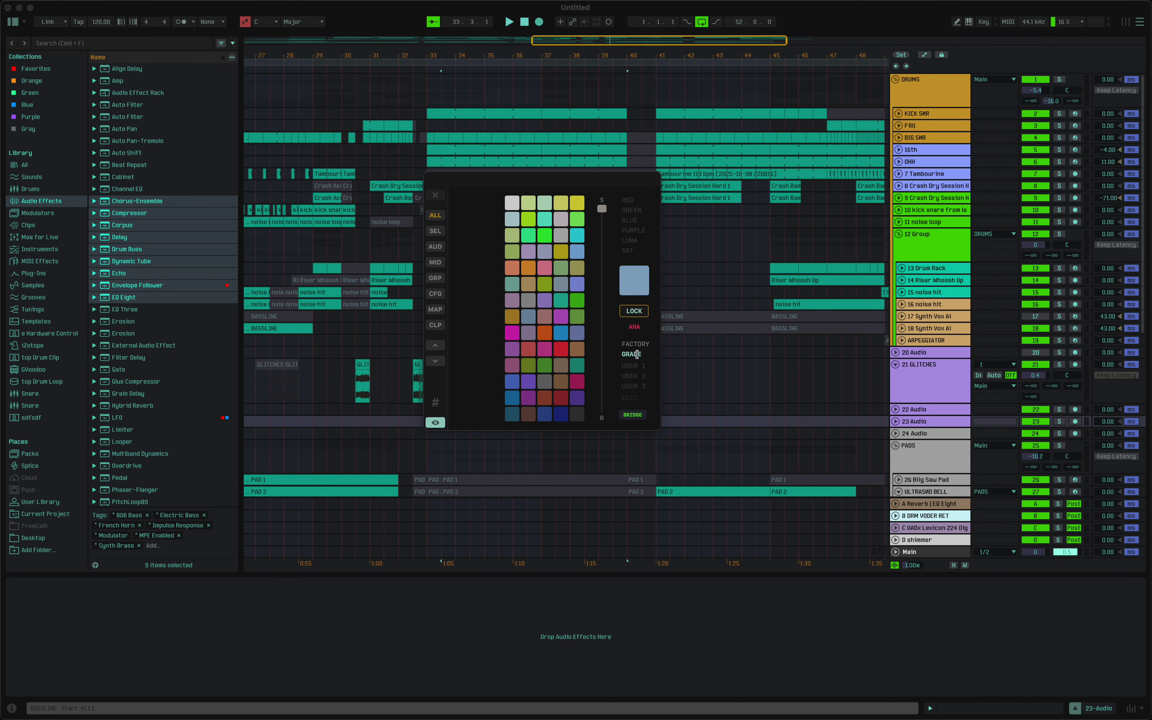
- Build a USER 1 palette from a scattered selection of swatches and recolour all tracks with the S–R slider at S
left_click(635, 343)
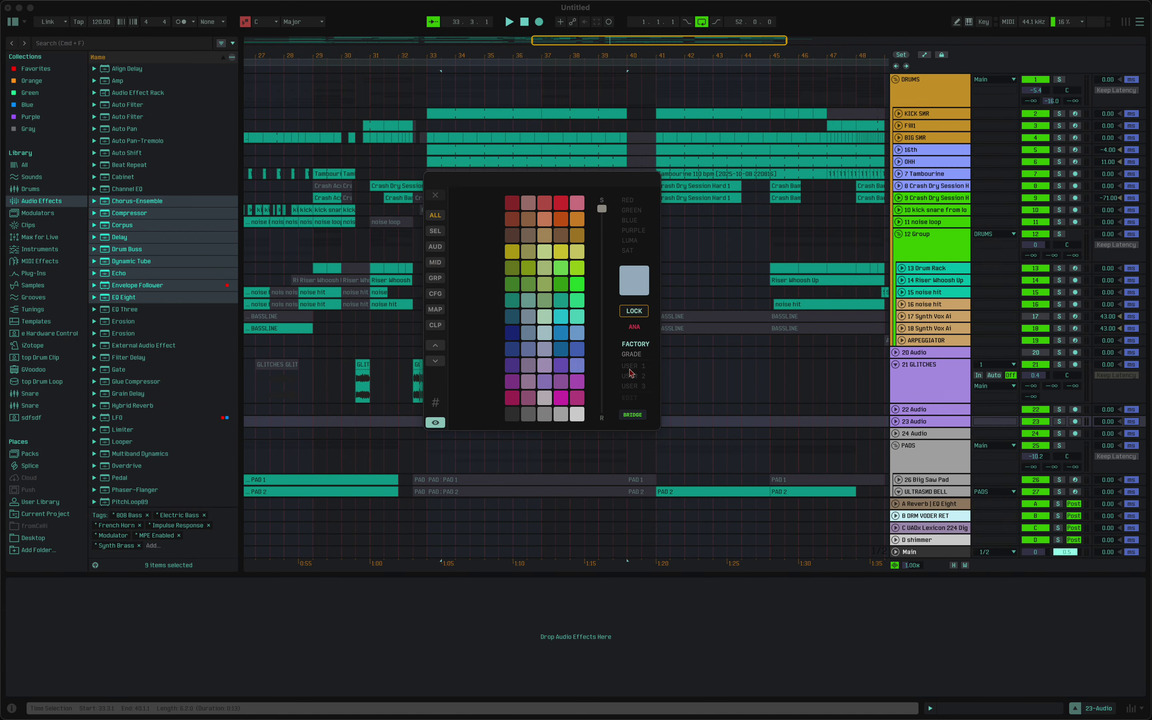
left_click(632, 366)
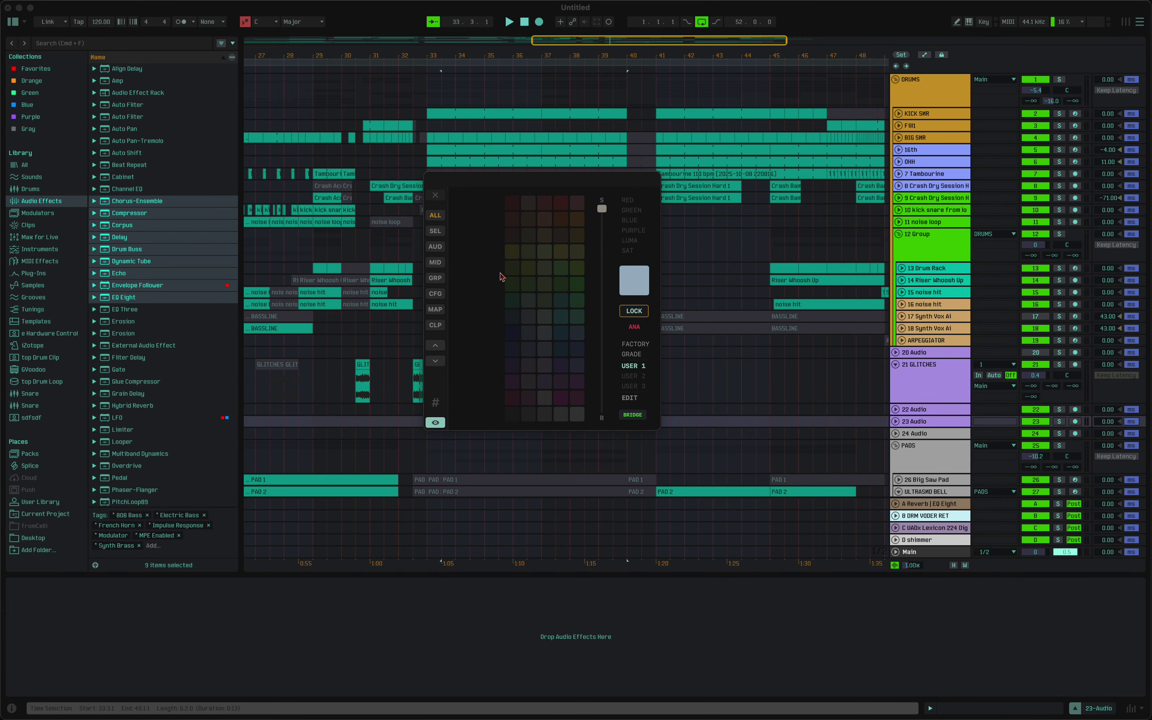
left_click(521, 258)
left_click_drag(521, 258, 547, 417)
mouse_move(601, 209)
left_mouse_down()
mouse_move(600, 303)
mouse_move(606, 206)
mouse_move(617, 310)
mouse_move(606, 366)
mouse_move(600, 198)
left_mouse_up()
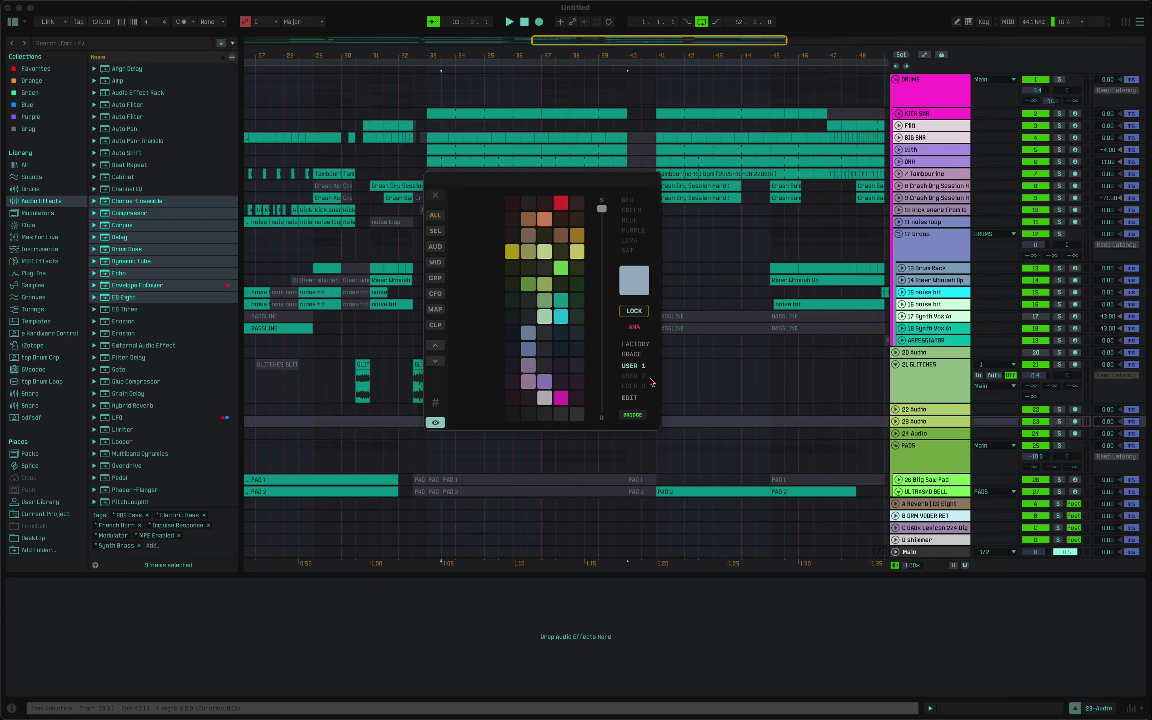
- Build a USER 2 palette mainly from first- and fifth-column swatches and move the S–R slider slightly past halfway towards R
left_click(633, 375)
mouse_move(491, 207)
left_mouse_down()
mouse_move(528, 293)
mouse_move(527, 390)
left_mouse_up()
mouse_move(598, 204)
left_mouse_down()
mouse_move(585, 381)
mouse_move(596, 316)
left_mouse_up()
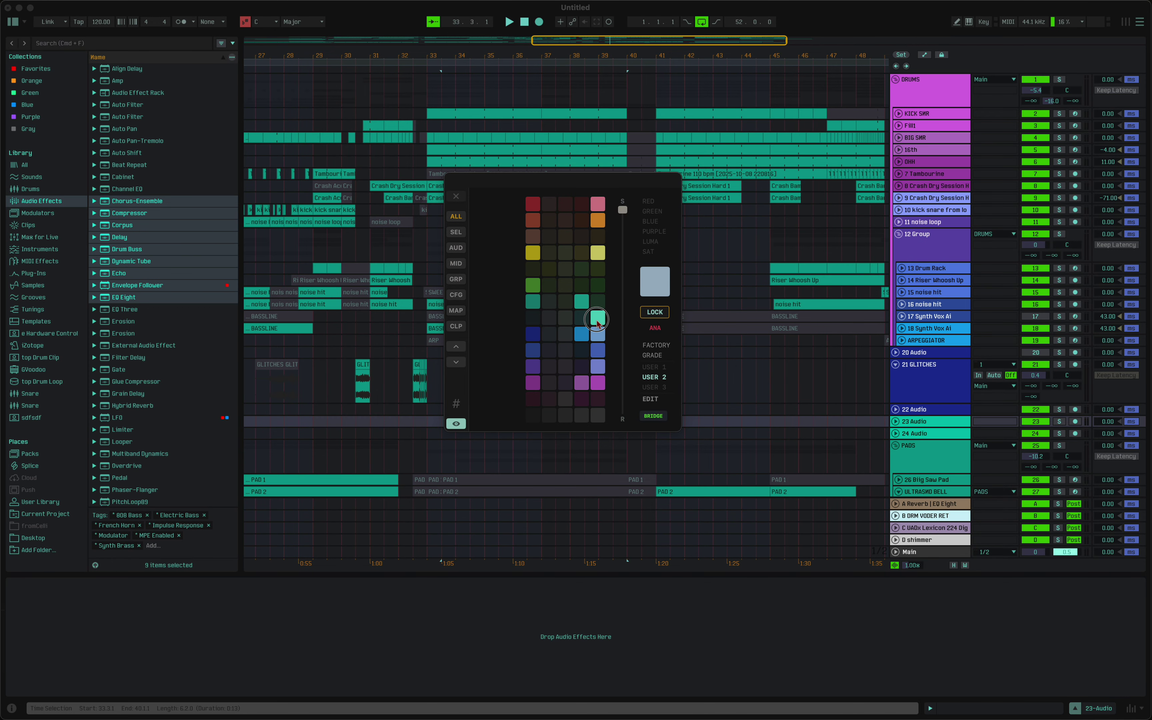
left_click_drag(625, 220, 630, 319)
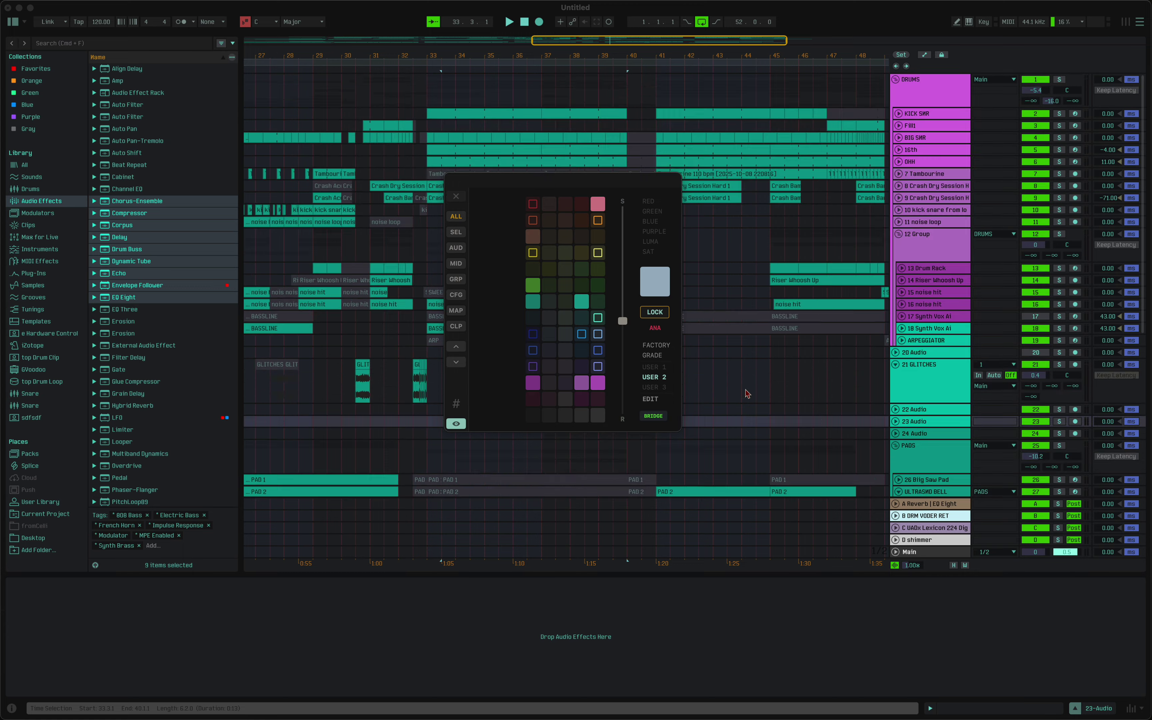
- Recolour the tracks with USER 1, switch back to the FACTORY palette and return the S–R slider fully to S
left_click(653, 367)
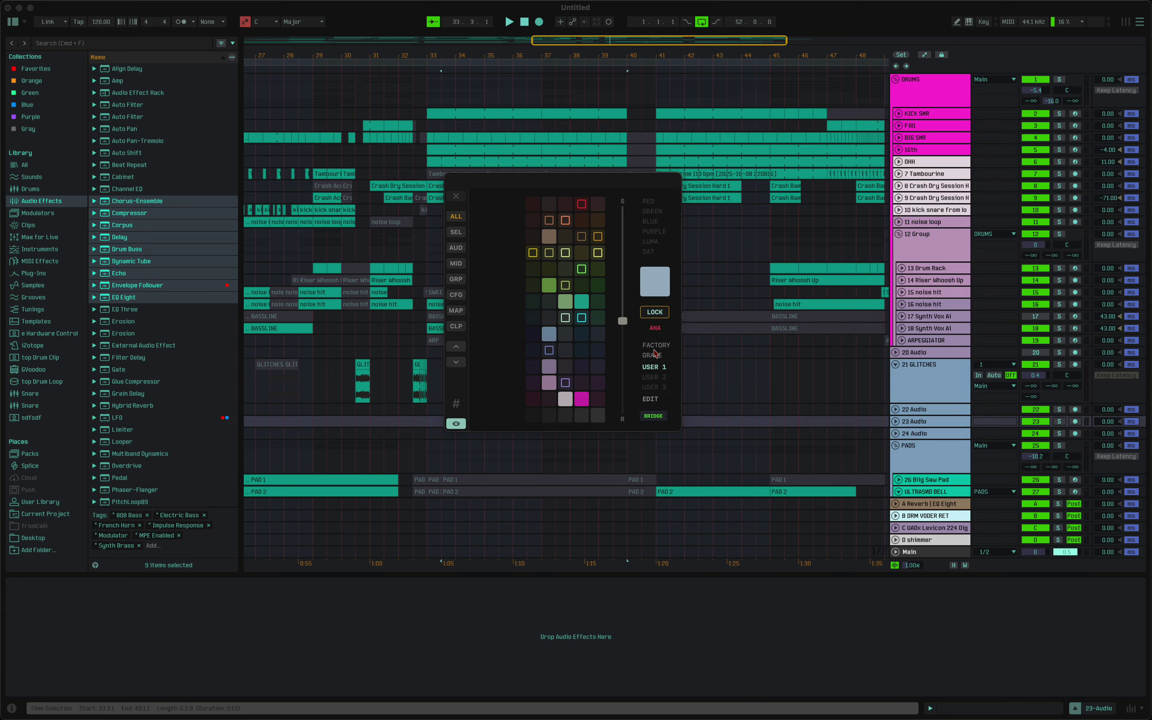
left_click(655, 356)
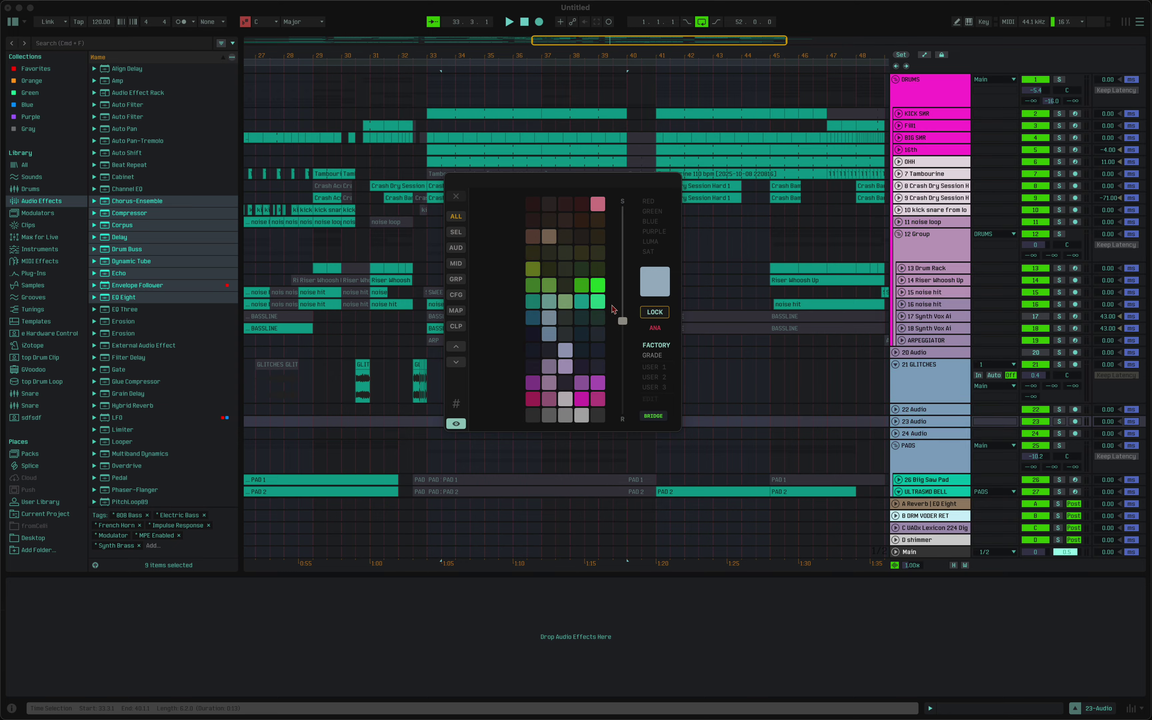
left_click_drag(622, 304, 558, 80)
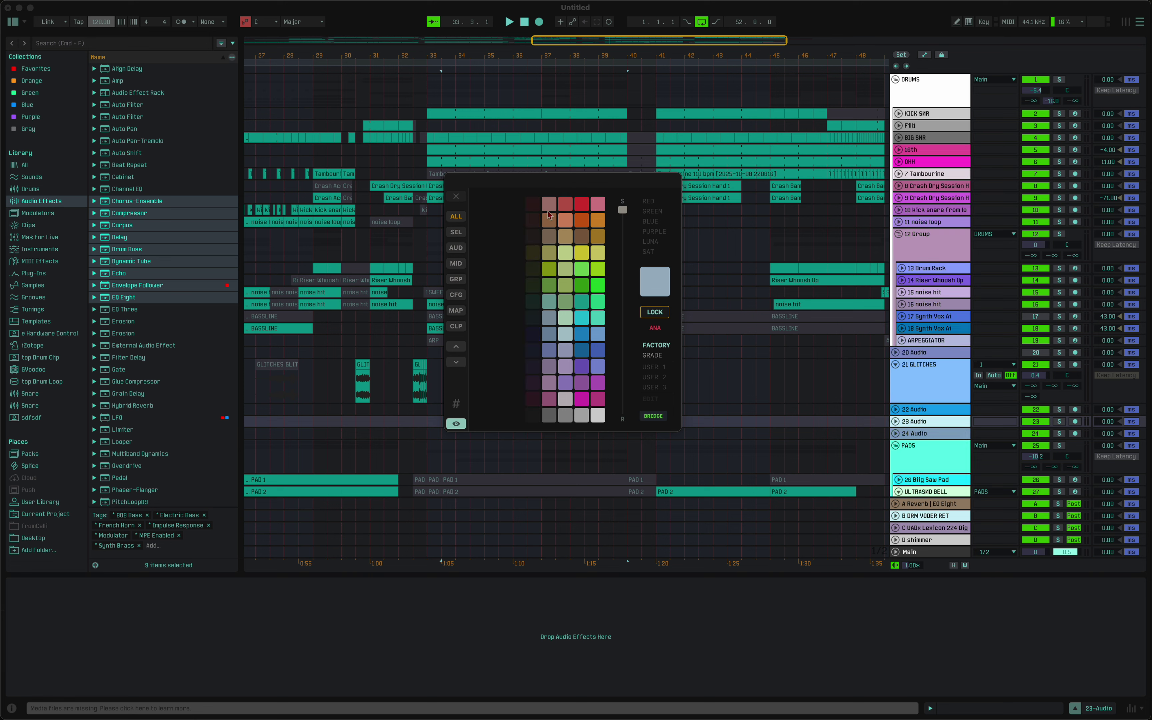
- Try excluding different whole columns of the FACTORY palette, toggling the second and third columns
key("2")
key("2")
key("2")
key("3")
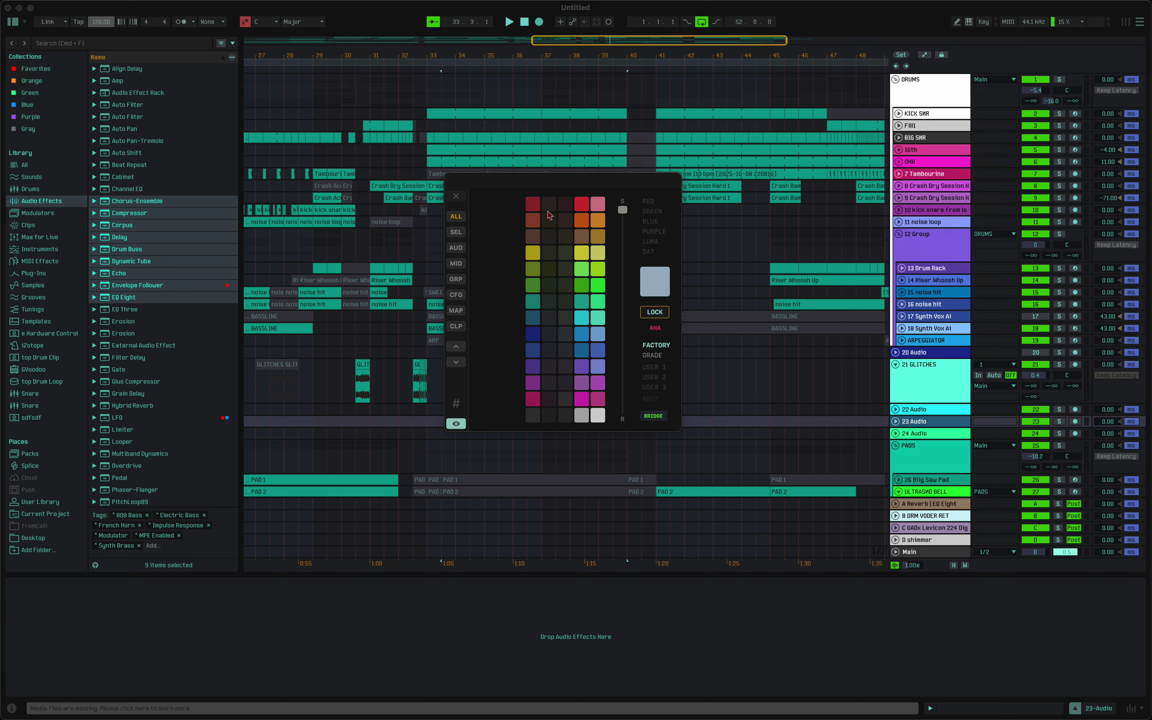
key("2")
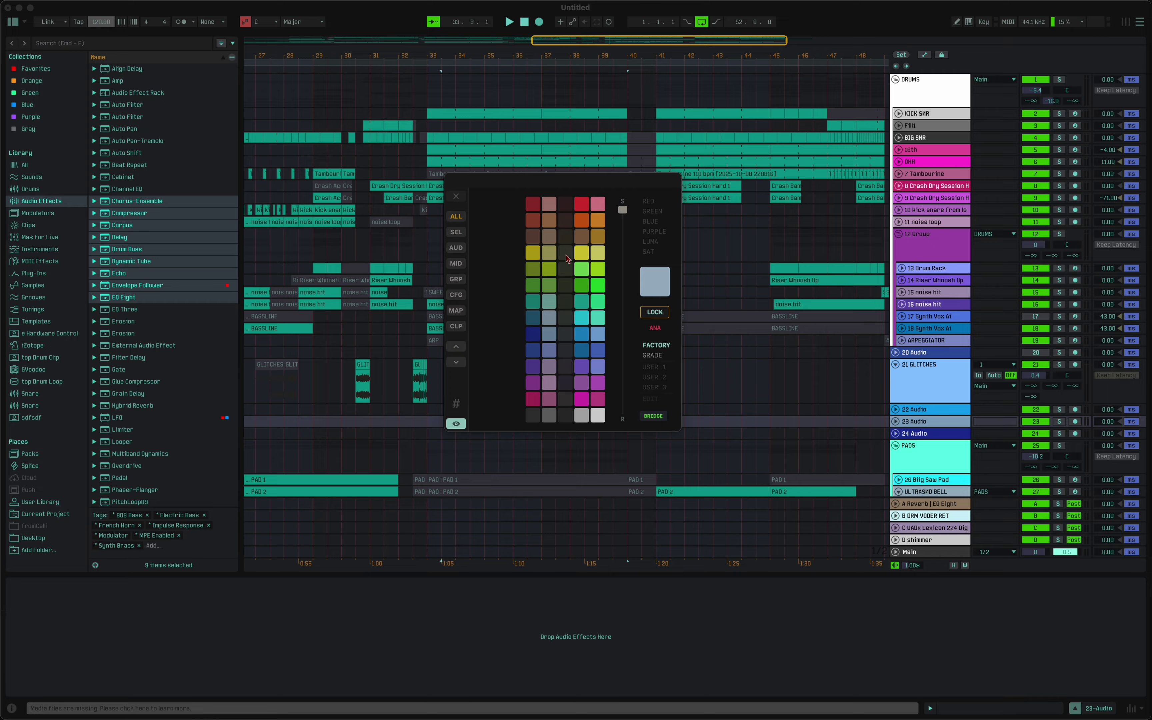
- Try the S–R slider about 70 percent towards R, toggle the second column's exclusion and return the slider to S
left_click_drag(624, 210, 625, 317)
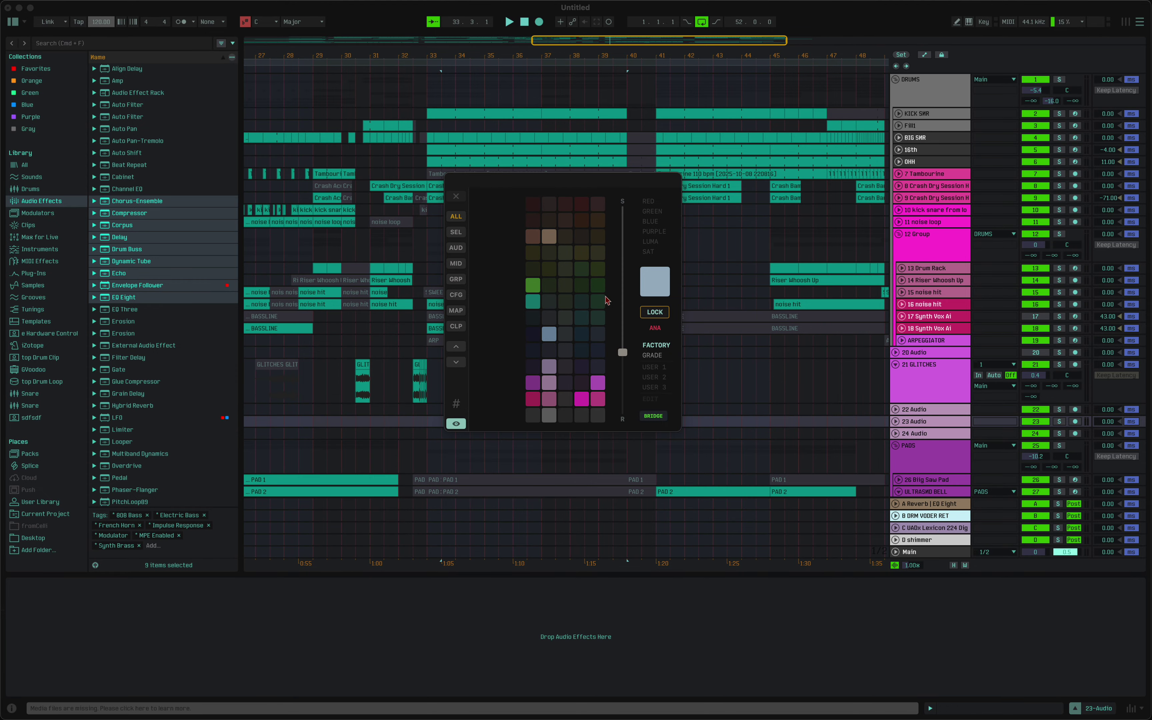
key("2")
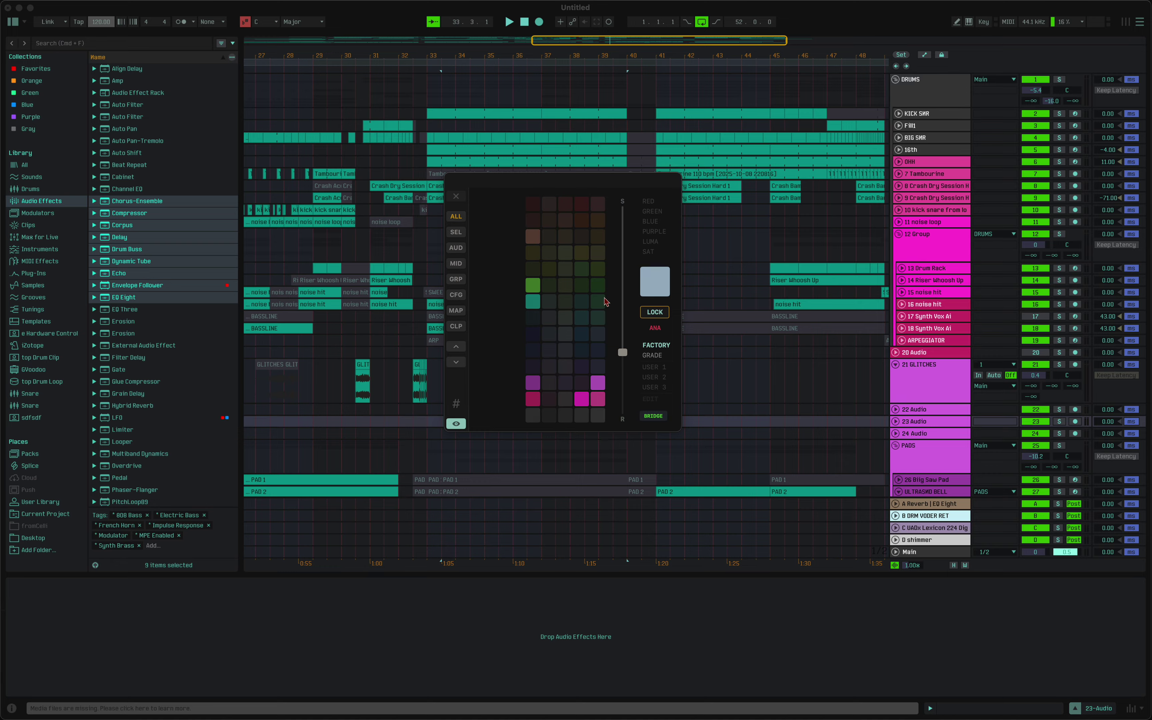
left_click_drag(621, 350, 657, 94)
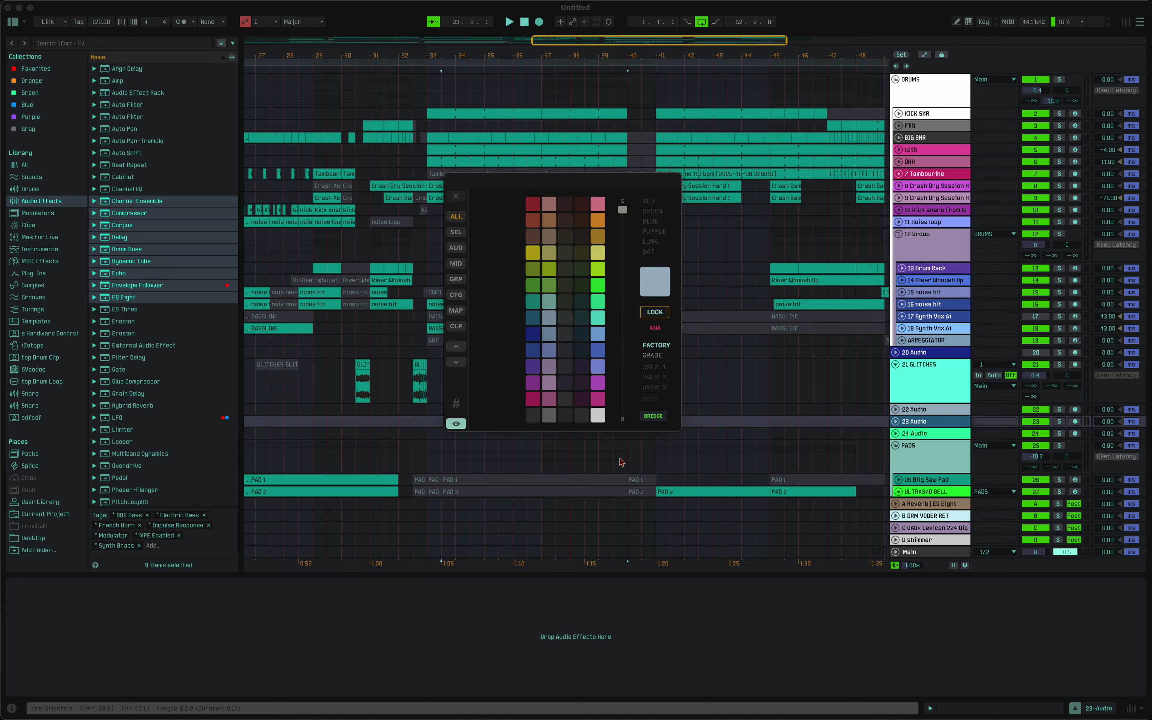
- Toggle the second, third and fourth palette columns until every column is included again
key("3")
key("4")
key("2")
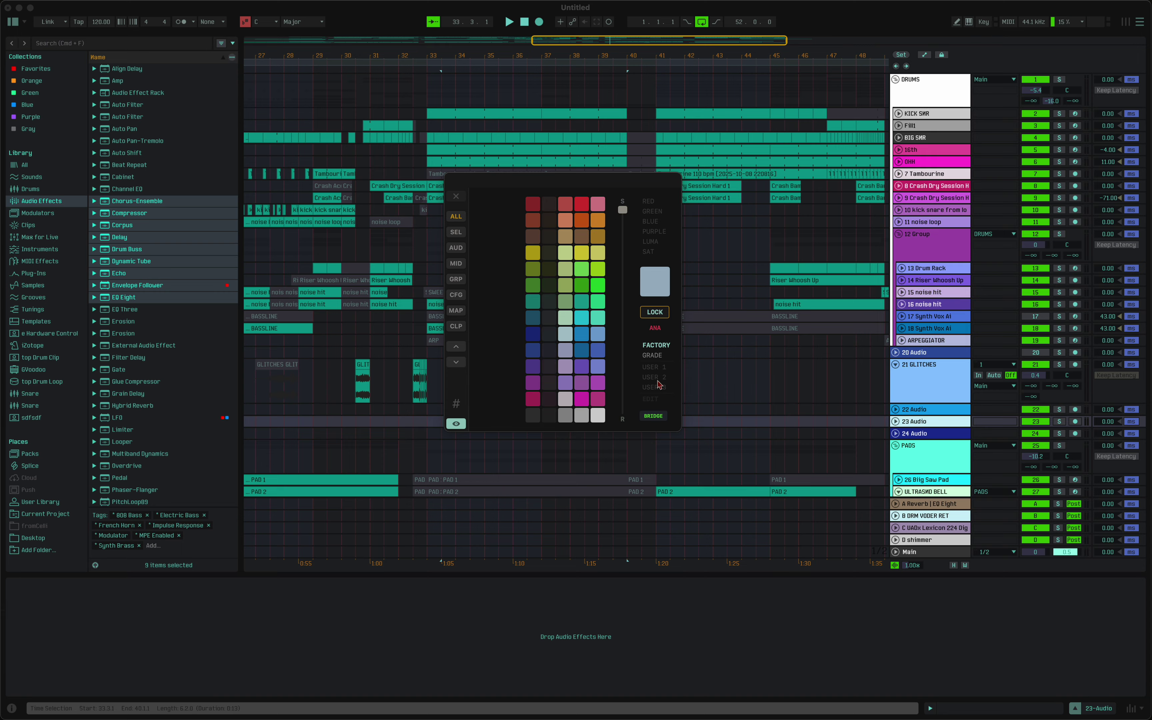
key("2")
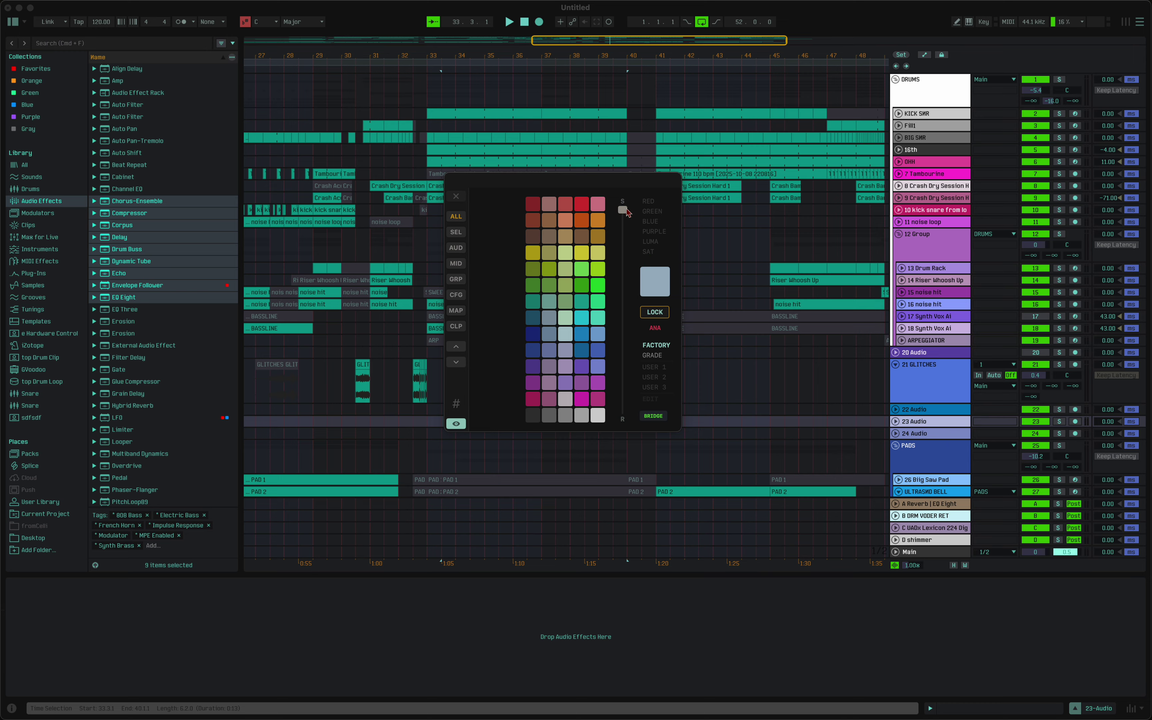
- Exclude six individual swatches from the FACTORY palette: one brown, one teal, one pale mint and three violet-blue ones
left_click(575, 231)
left_click(577, 235)
left_click(584, 300)
left_click(562, 318)
left_click(598, 367)
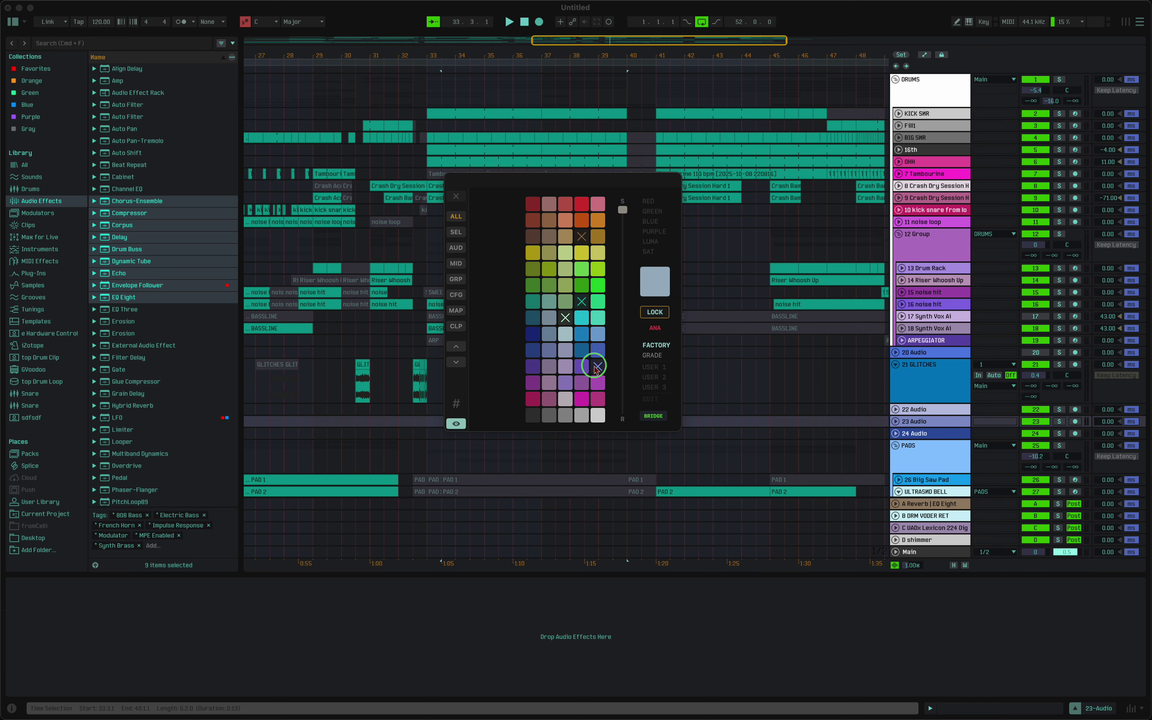
left_click(564, 366)
left_click(565, 382)
- Locate the swatch used by the 10 kick snare track and exclude that magenta colour from the palette
left_click(457, 404)
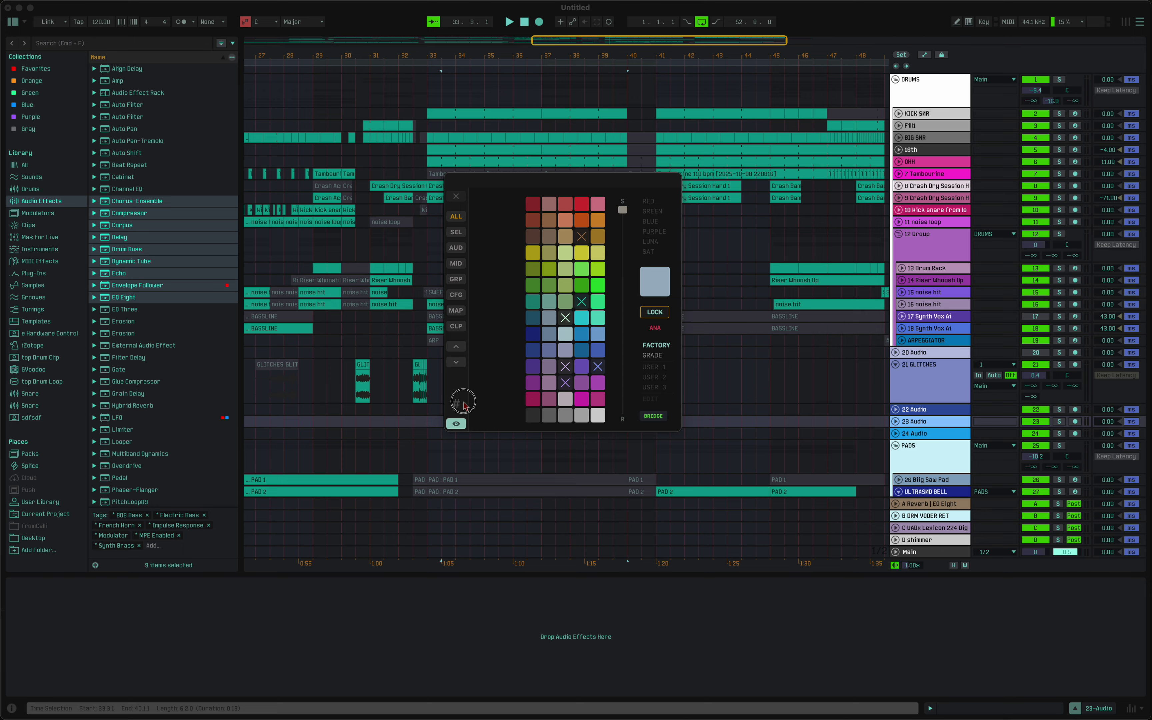
left_click(960, 212)
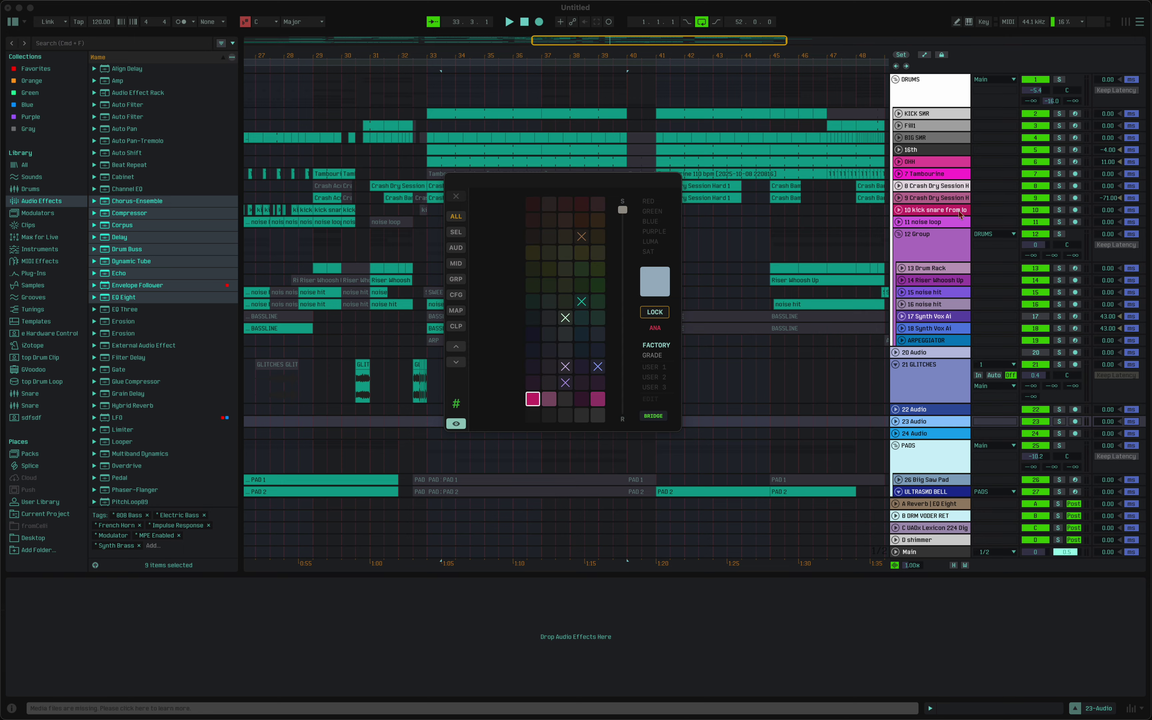
left_click(532, 402)
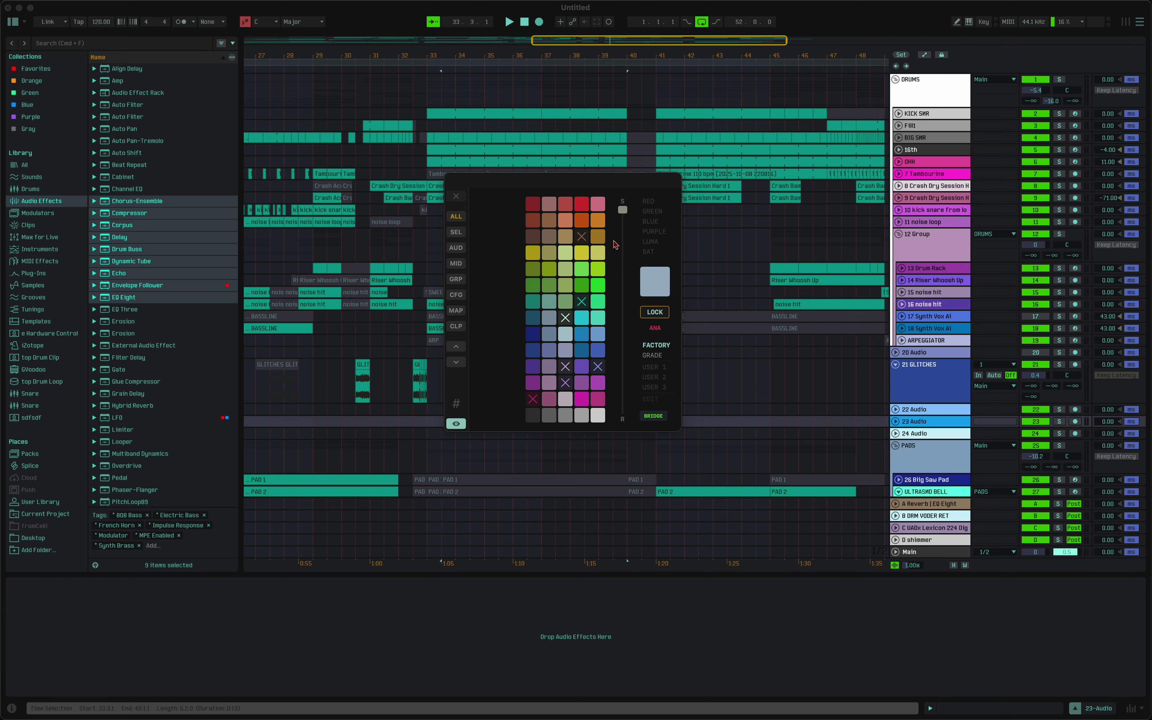
- Move the S–R slider about halfway towards R and check the new colours down the track list
left_click_drag(626, 213, 625, 290)
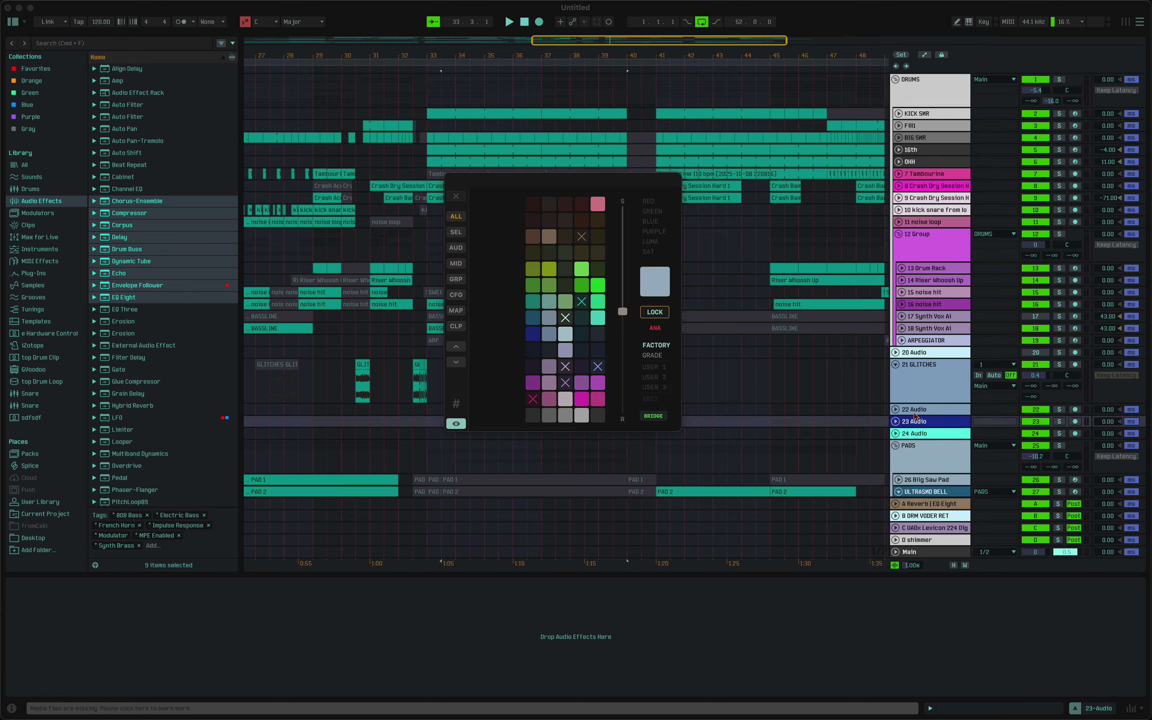
scroll(847, 416, "down", 5)
scroll(836, 422, "up", 5)
- Switch from LOCK to MAN mode, move the S–R slider about 60 percent towards R and apply the colours manually
left_click(653, 314)
left_click_drag(622, 311, 622, 338)
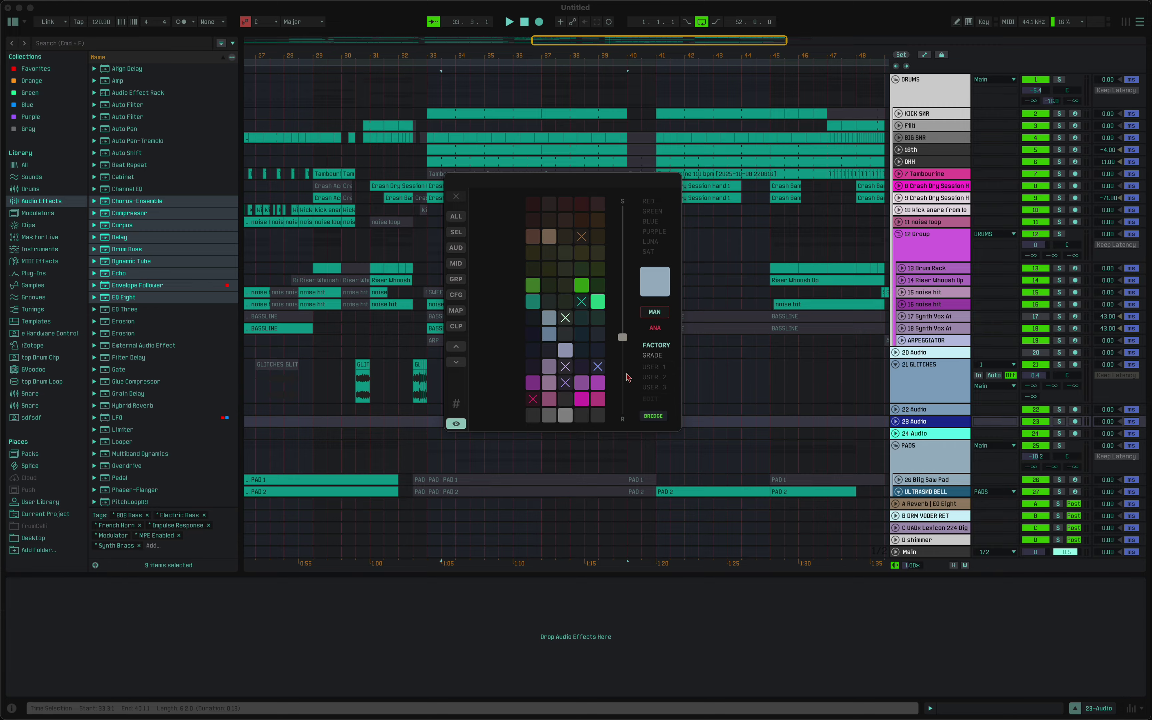
left_click(655, 288)
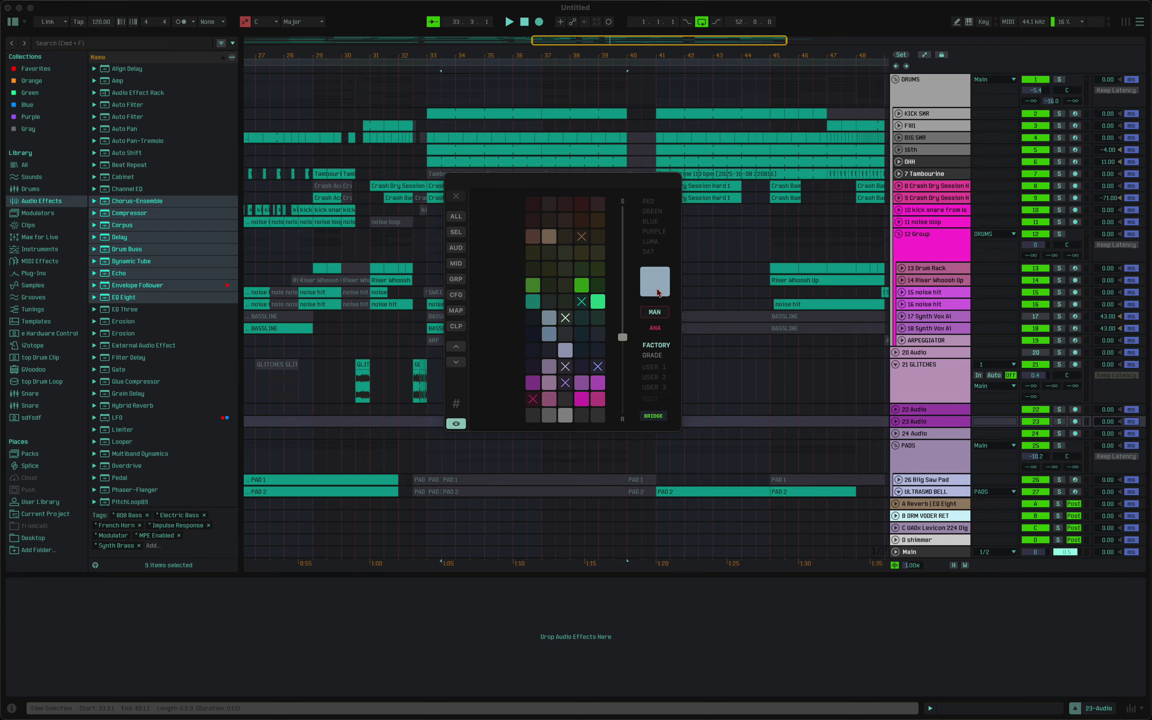
- Manually apply the colours with the S–R slider at about 25 percent, and again at about 60 percent
left_click_drag(623, 336, 623, 263)
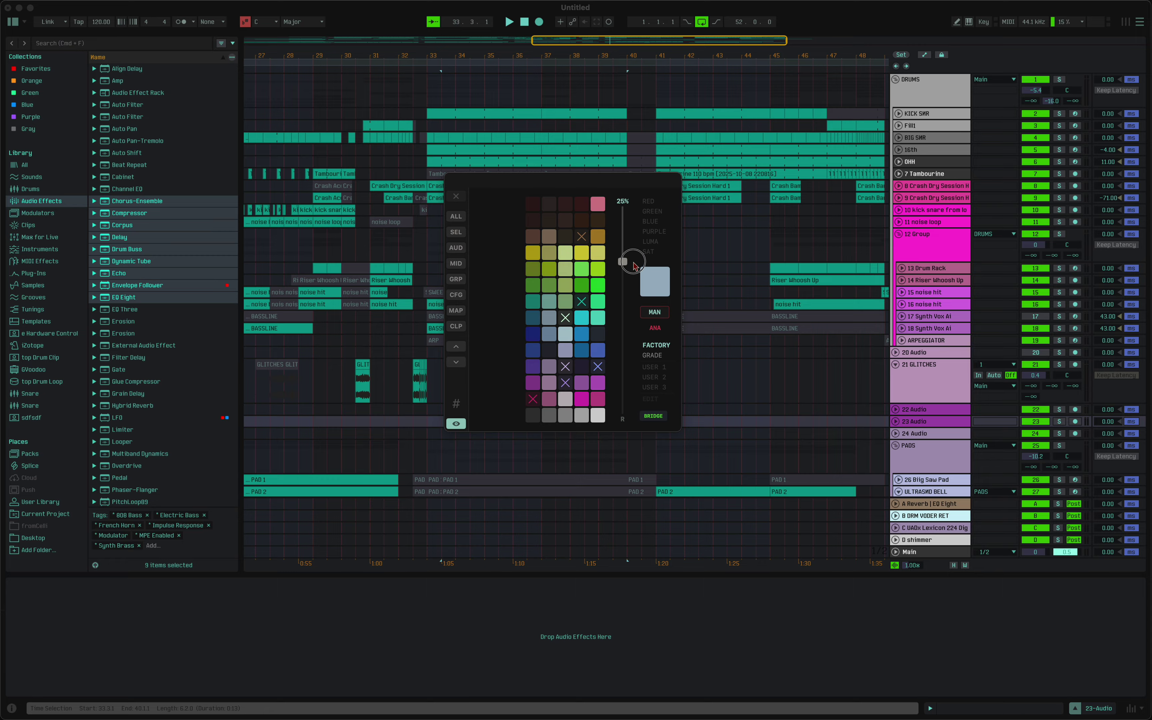
left_click(655, 282)
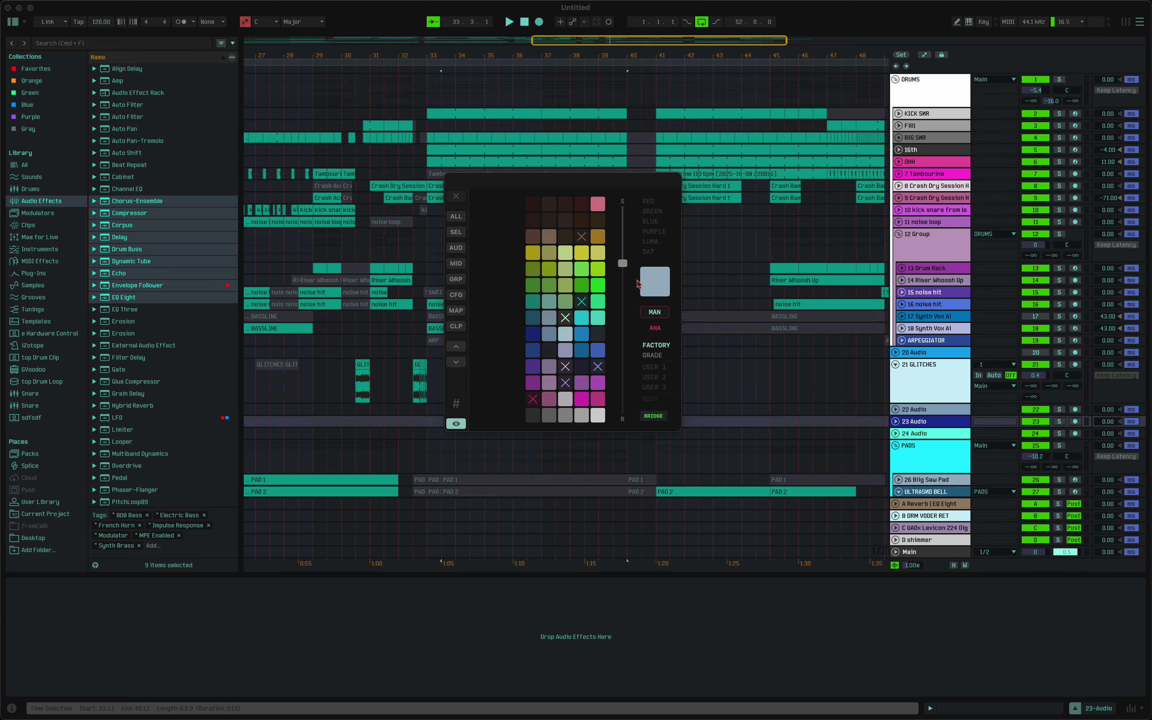
left_click_drag(623, 262, 623, 339)
left_click(654, 288)
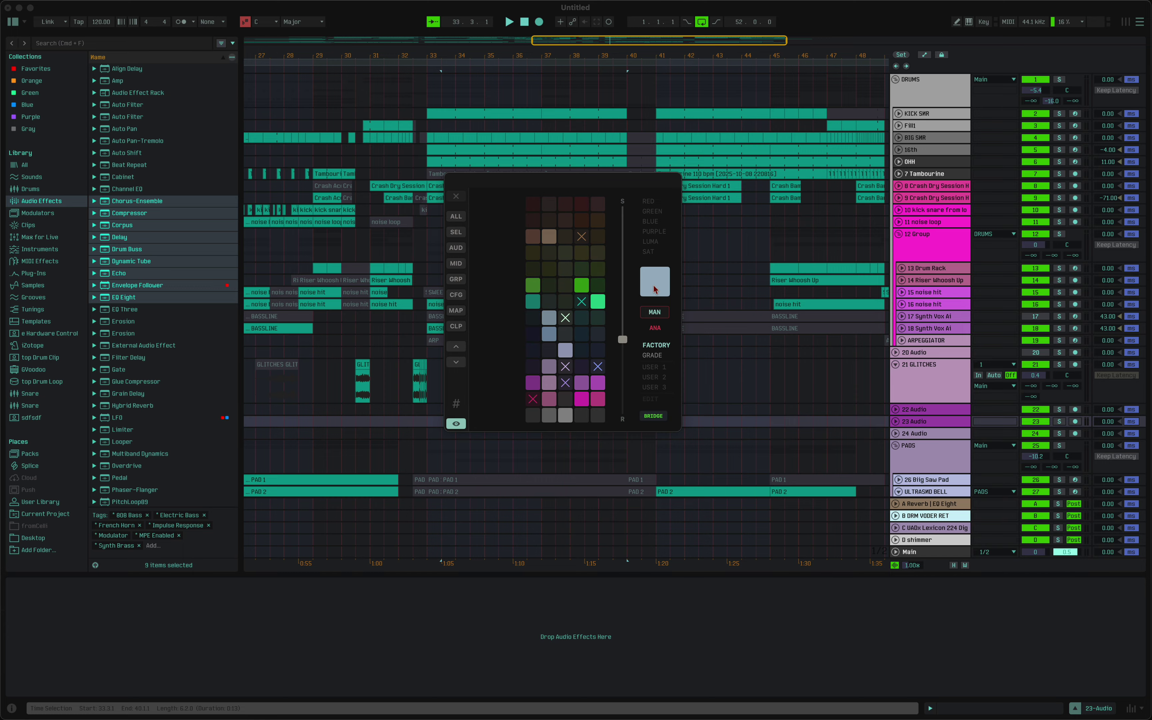
- Return to LOCK mode, choose the USER 1 palette and set the S–R slider about 40 percent towards R
left_click(660, 328)
left_click(652, 367)
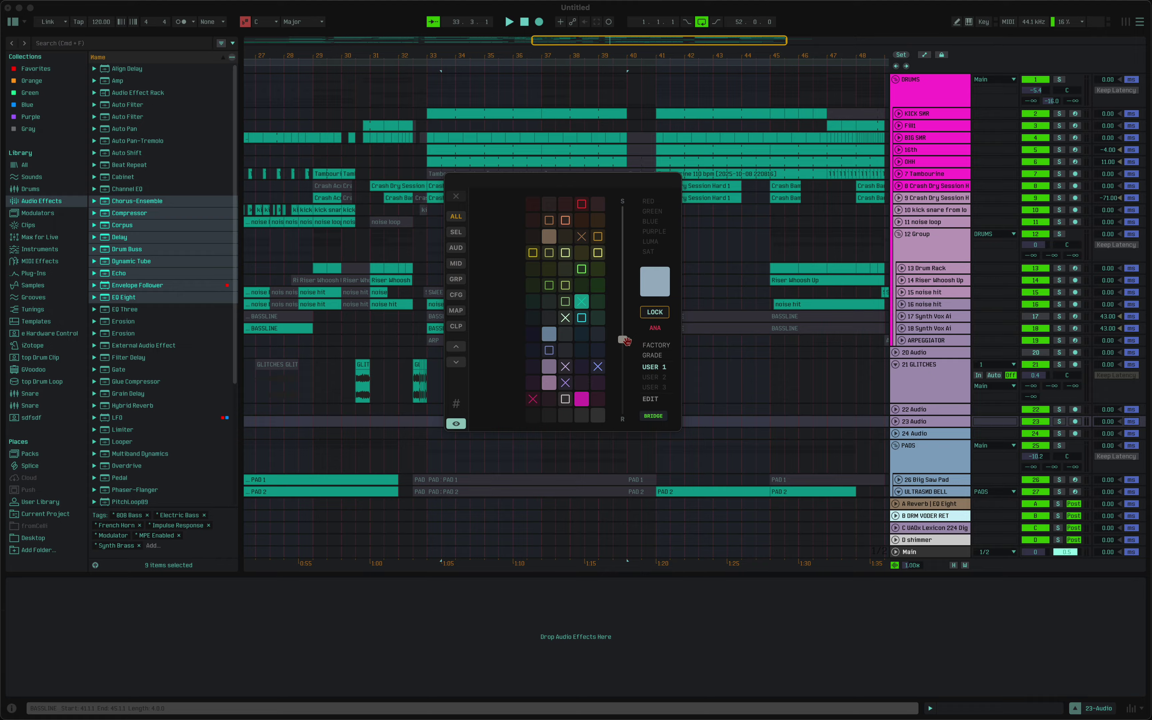
left_click_drag(622, 338, 622, 297)
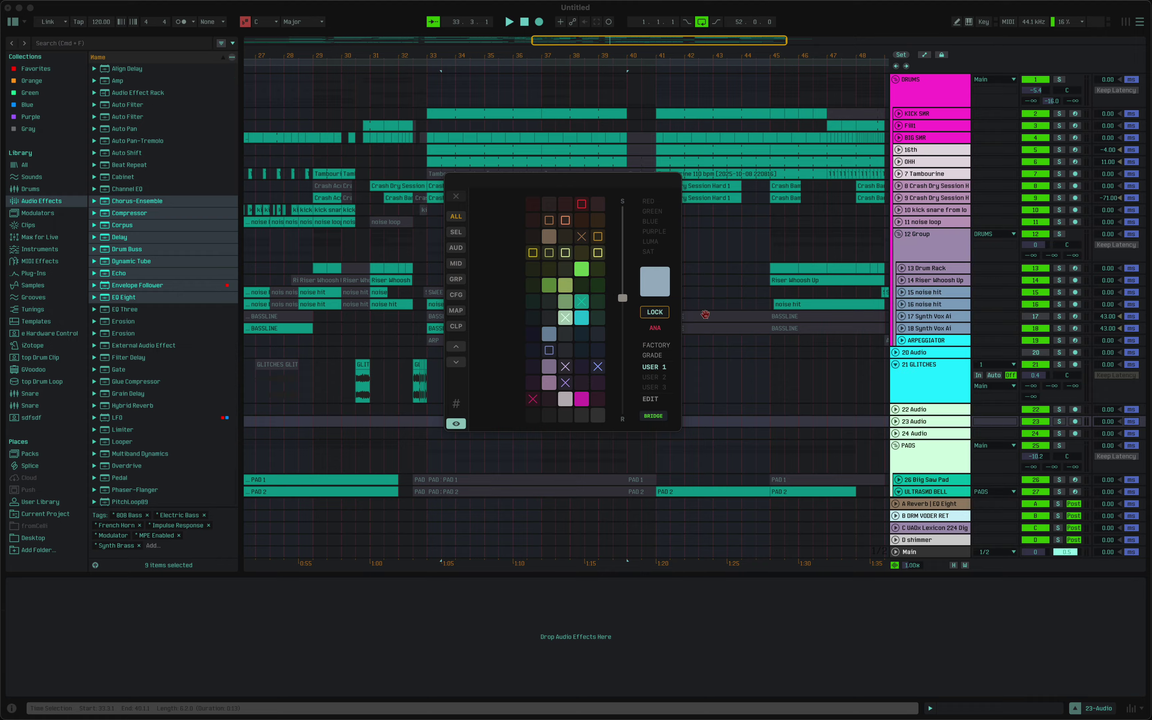
- Switch through the USER 2 and USER 3 palettes, return to USER 1 and set the S–R slider fully to S
left_click(656, 377)
left_click(659, 386)
left_click(655, 368)
left_click_drag(624, 300, 599, 134)
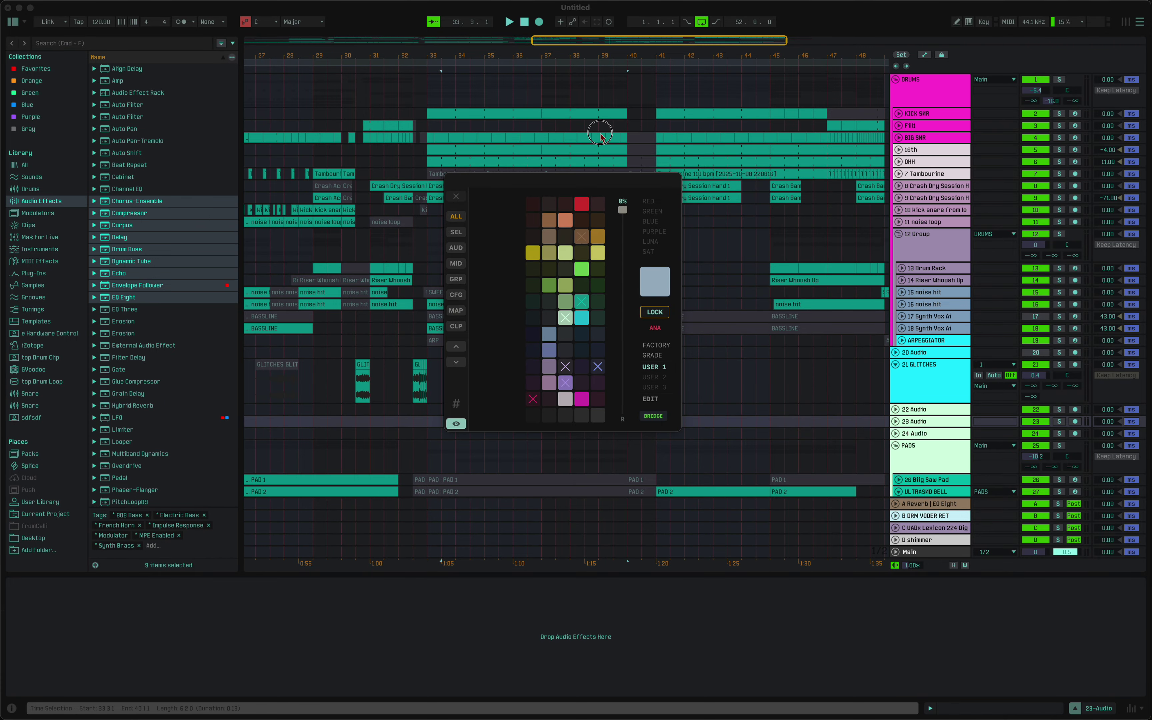
left_click(569, 369)
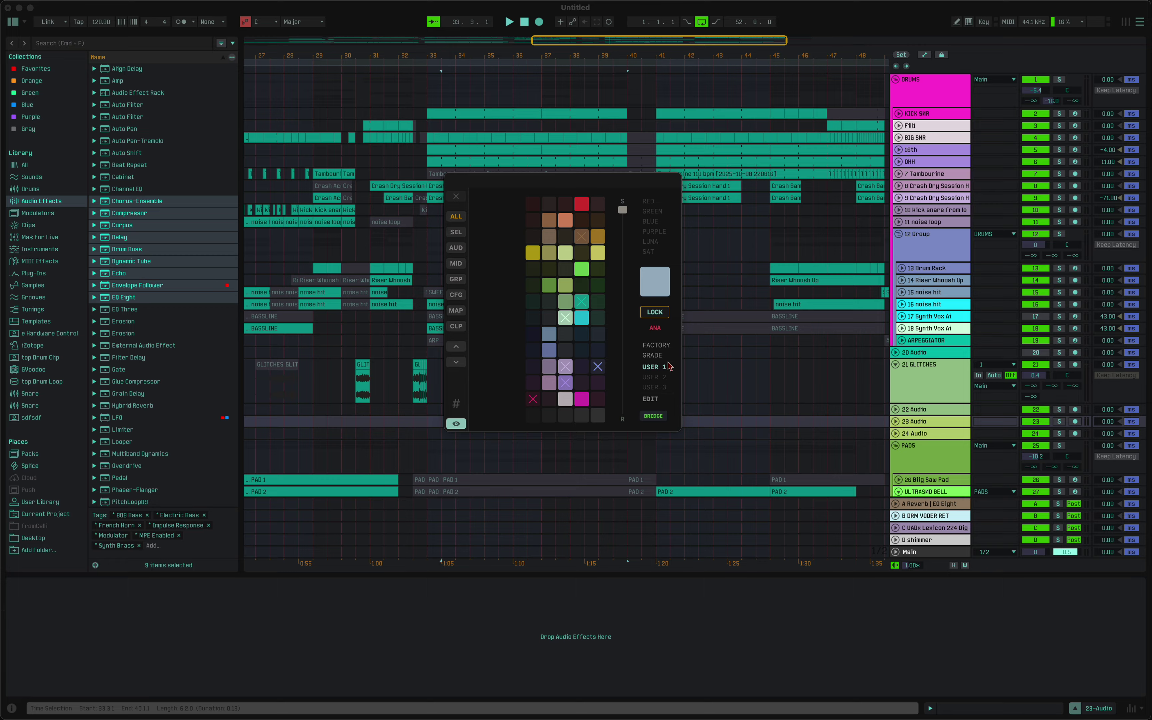
- Re-include the excluded swatches in the FACTORY palette, keep the S–R slider fully at S and apply the USER 1 palette
left_click(656, 345)
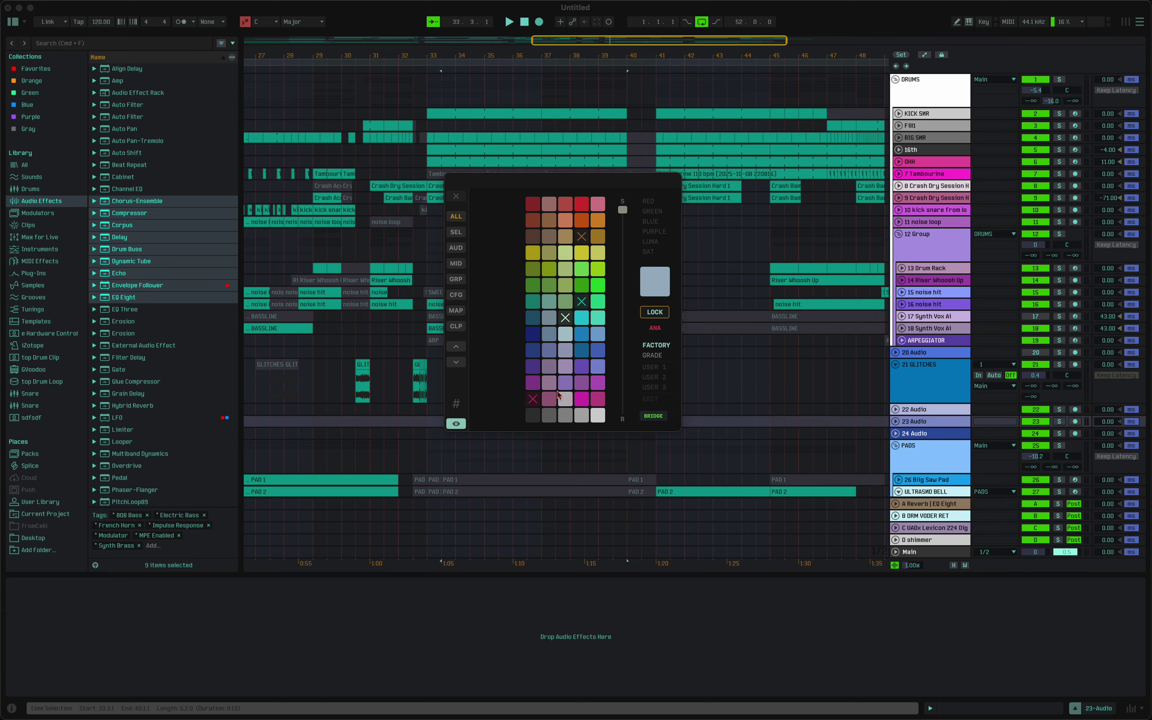
left_click(534, 398)
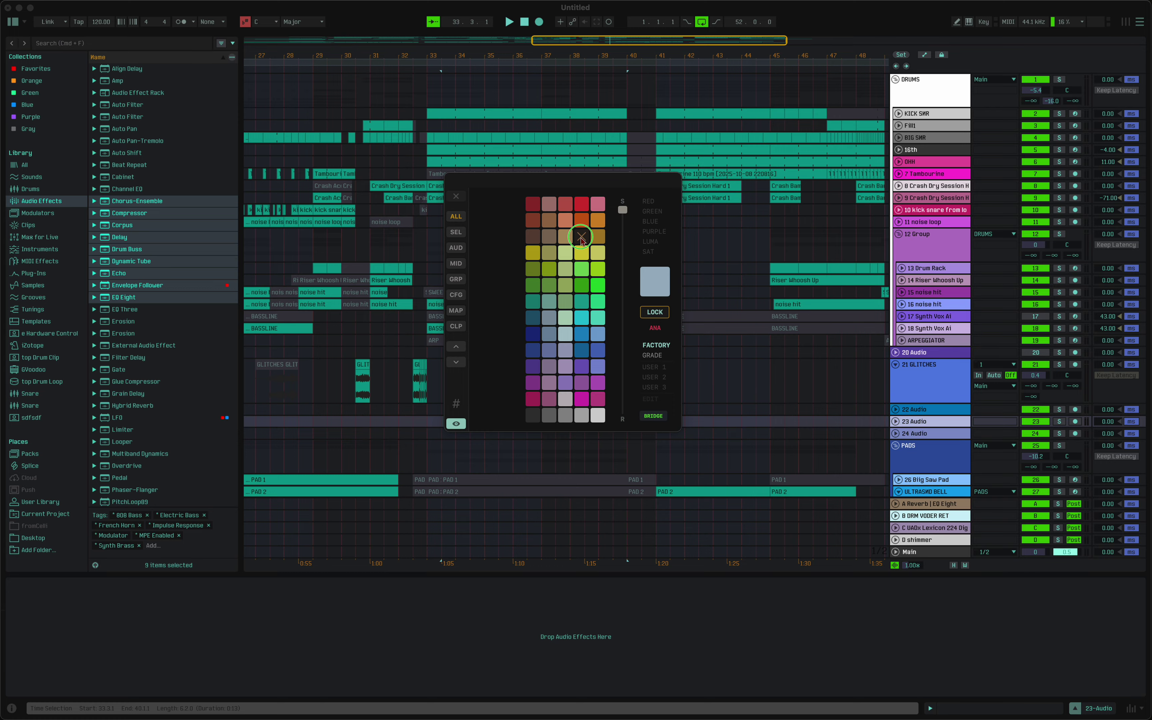
left_click_drag(624, 212, 619, 173)
left_click(656, 367)
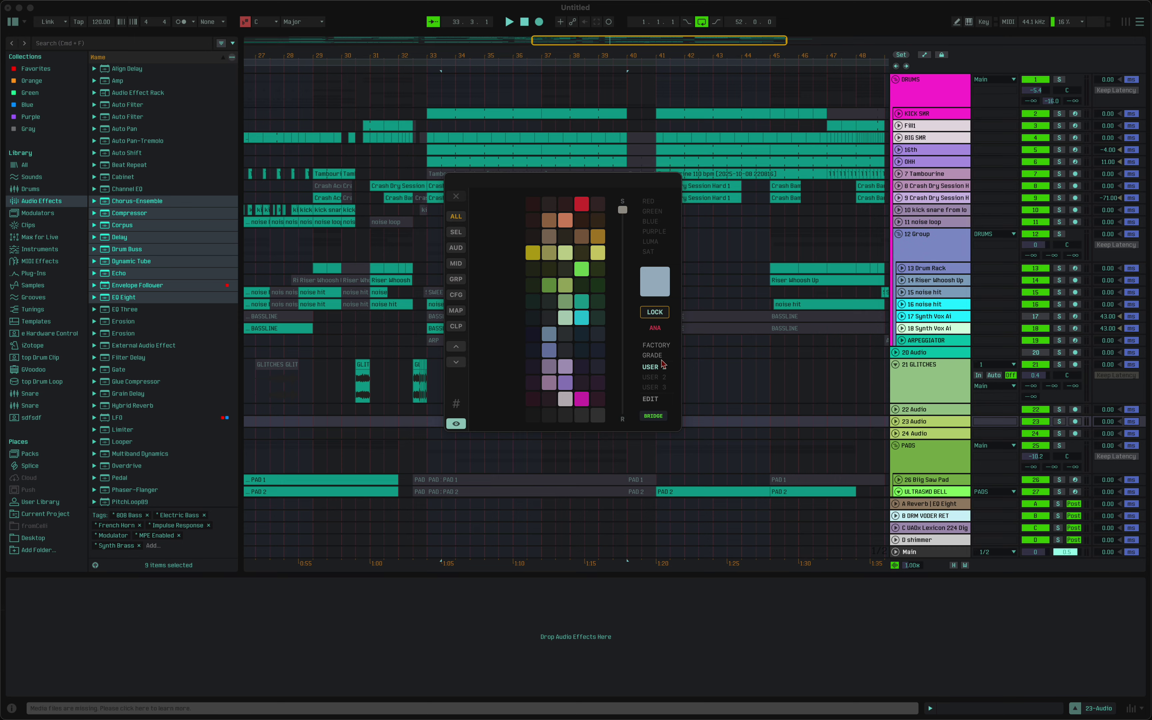
- Choose the USER 3 palette and turn on EDIT to try changing the red swatches in its top row
left_click(653, 387)
mouse_move(527, 208)
left_mouse_down()
mouse_move(571, 243)
mouse_move(559, 321)
mouse_move(510, 384)
mouse_move(551, 358)
mouse_move(547, 252)
mouse_move(533, 286)
mouse_move(530, 434)
mouse_move(556, 381)
mouse_move(542, 441)
mouse_move(588, 414)
mouse_move(580, 421)
mouse_move(570, 407)
mouse_move(592, 376)
mouse_move(591, 416)
mouse_move(605, 358)
mouse_move(582, 355)
mouse_move(540, 388)
mouse_move(563, 339)
mouse_move(565, 371)
mouse_move(603, 373)
mouse_move(582, 266)
mouse_move(594, 273)
mouse_move(600, 245)
mouse_move(579, 255)
left_mouse_up()
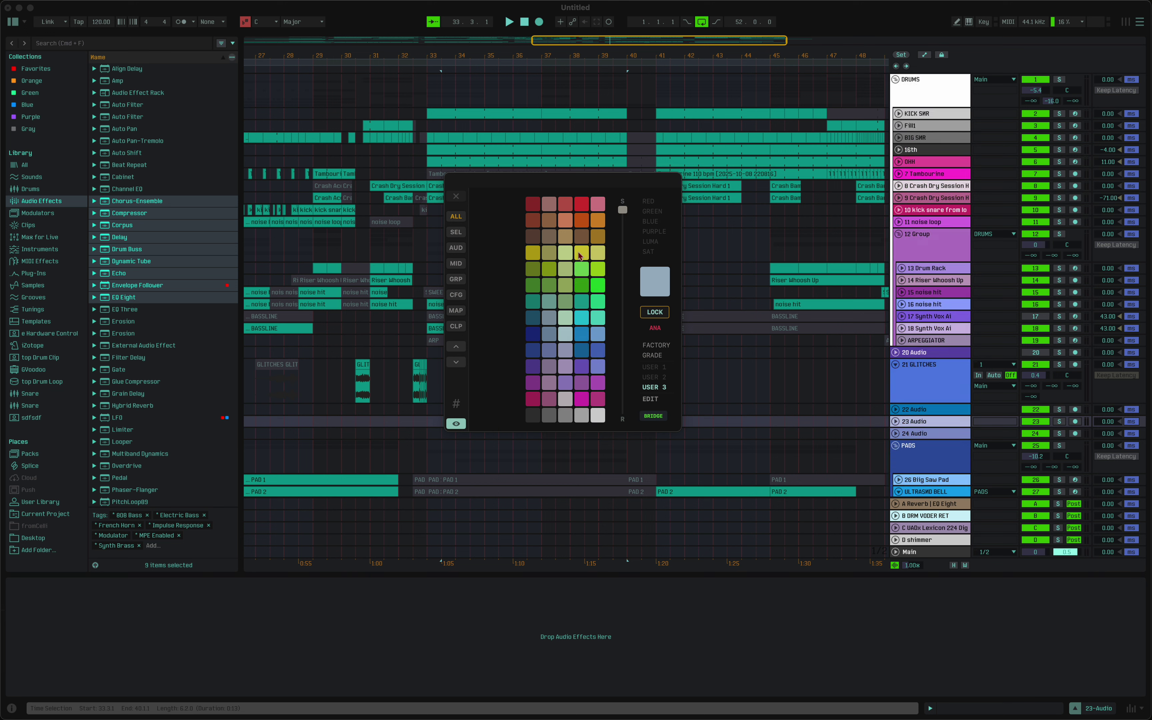
left_click(653, 401)
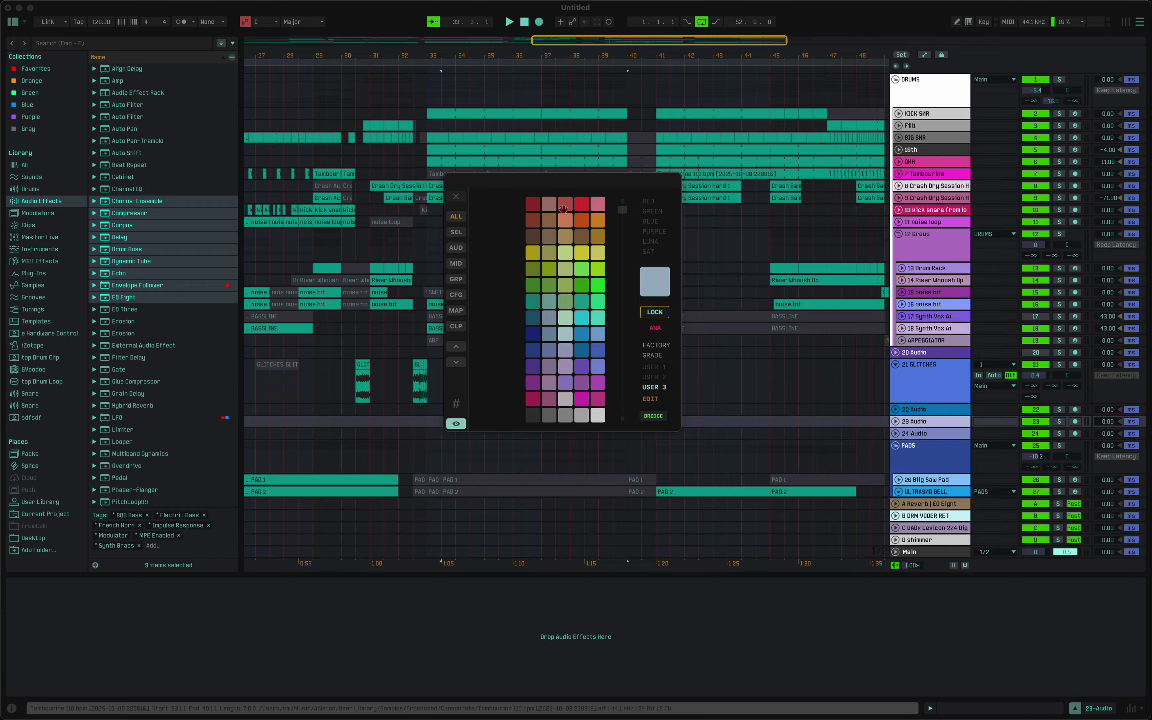
left_click_drag(563, 209, 582, 203)
mouse_move(578, 209)
left_mouse_down()
mouse_move(591, 202)
mouse_move(602, 223)
mouse_move(578, 206)
left_mouse_up()
- Apply the USER 2 palette, toggle its EDIT mode on and off, and return to FACTORY with the S–R slider at S
left_click(654, 377)
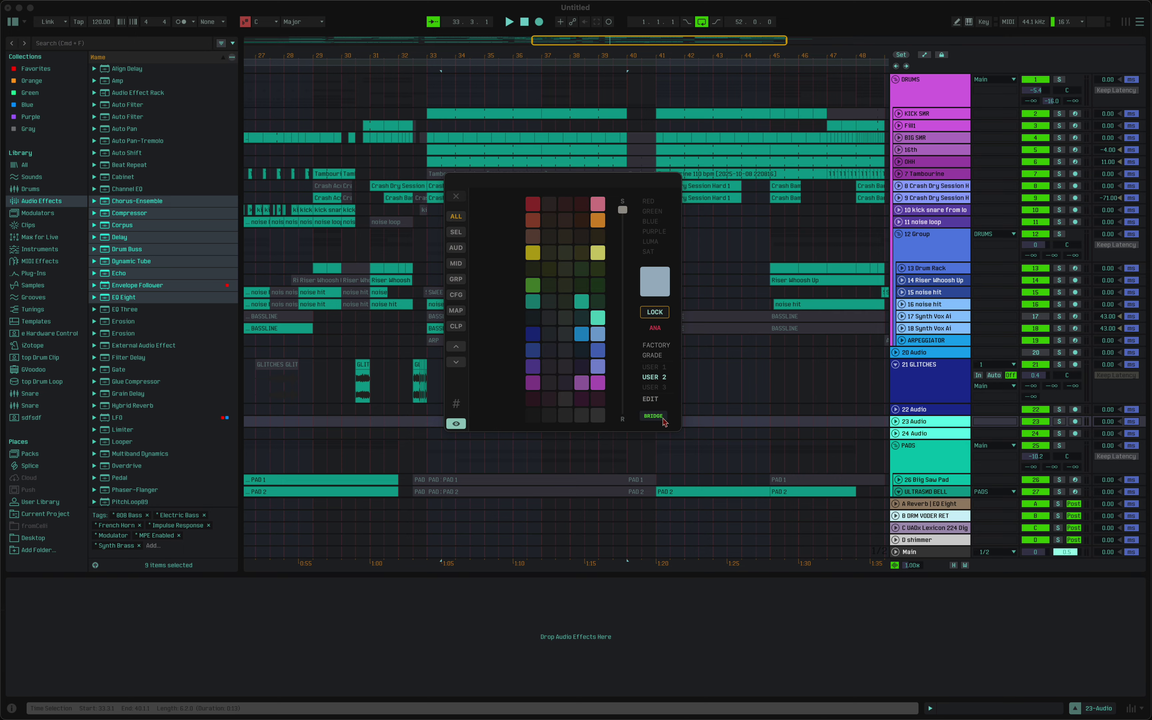
left_click(649, 413)
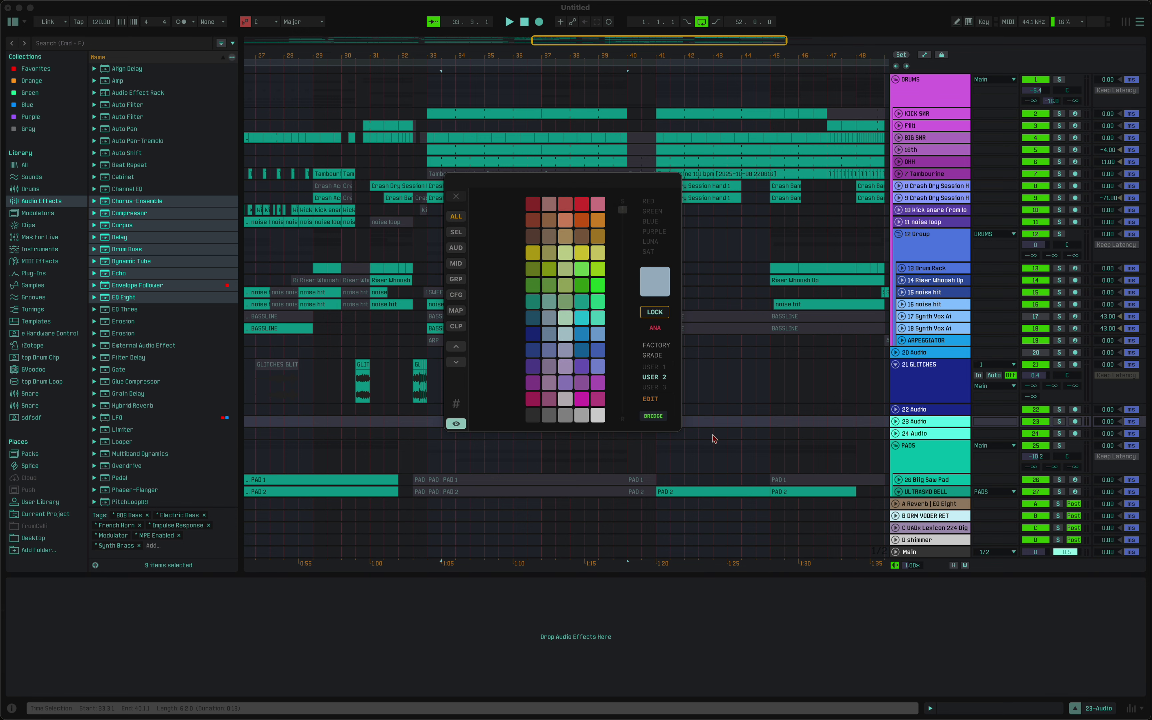
left_click(651, 400)
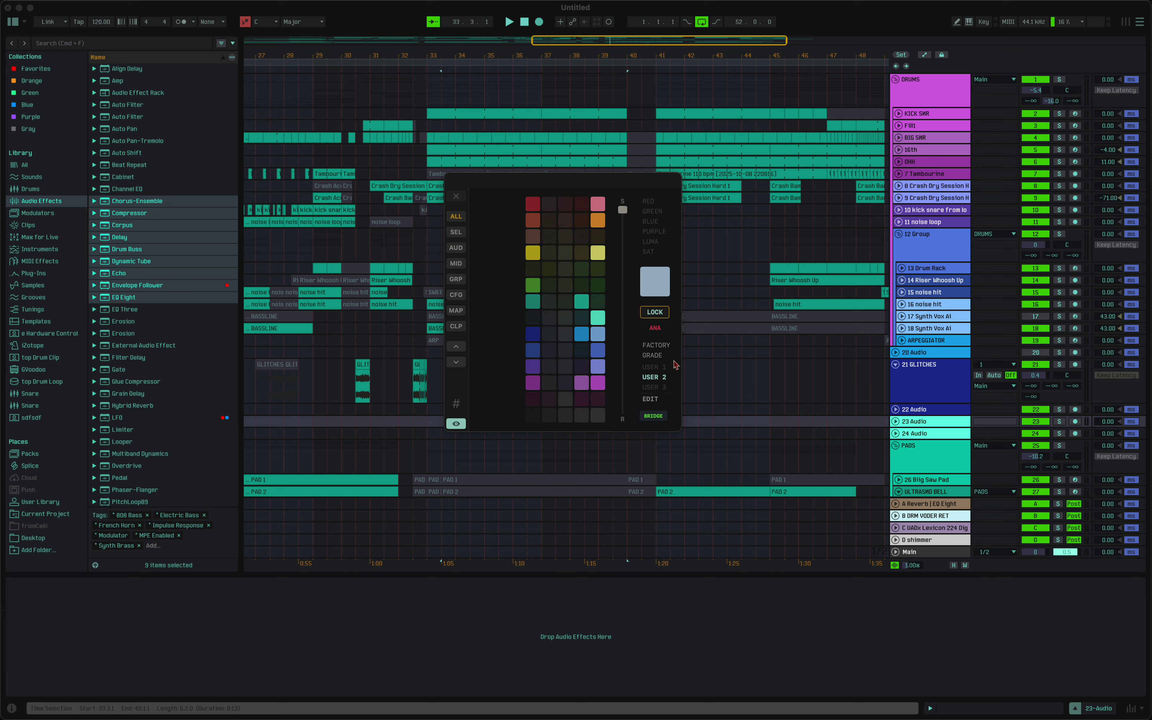
left_click(664, 378)
left_click(659, 344)
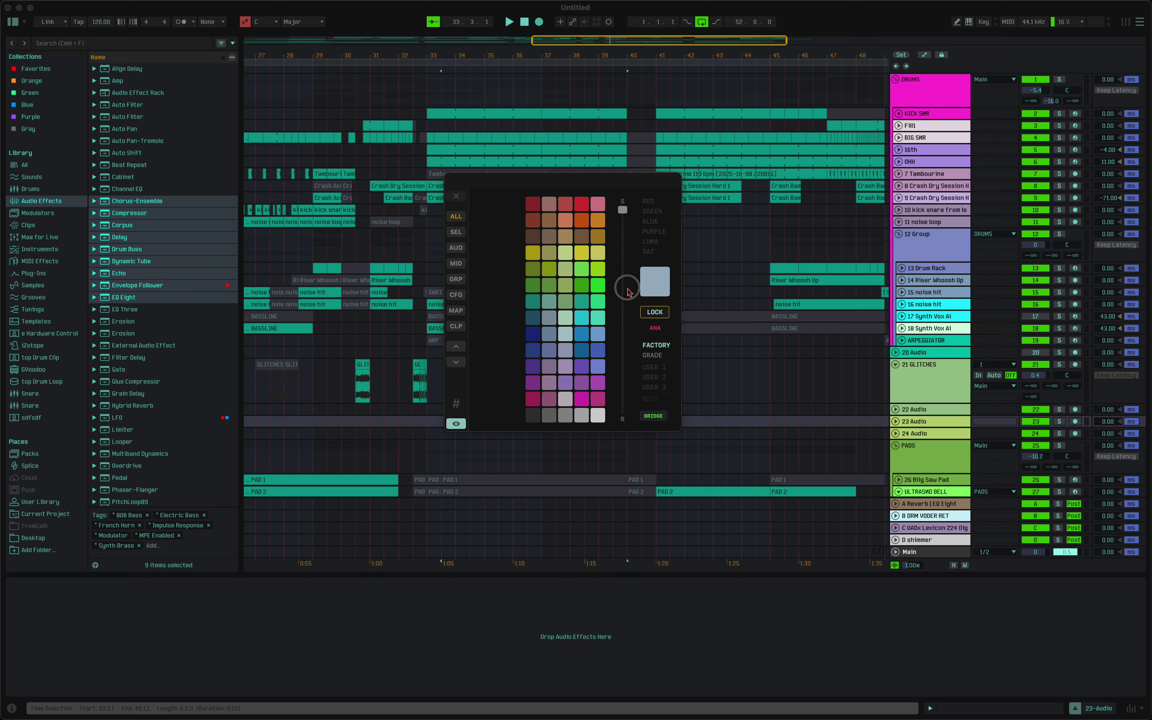
mouse_move(623, 211)
left_mouse_down()
mouse_move(623, 346)
mouse_move(618, 207)
left_mouse_up()
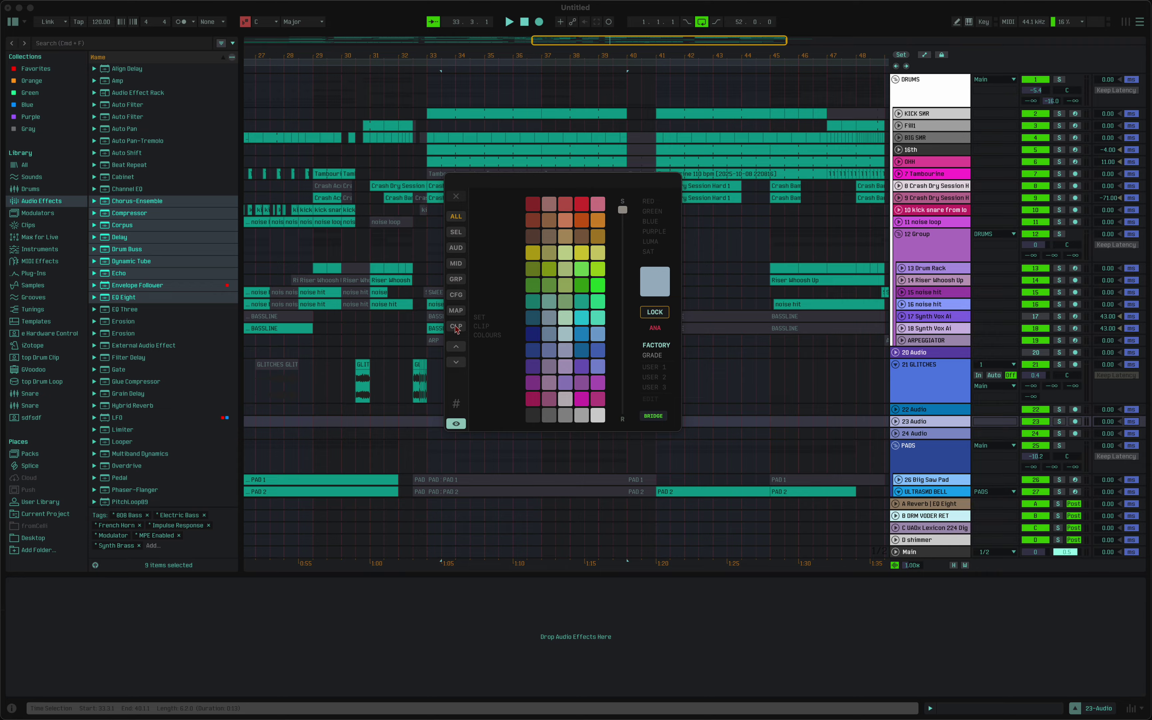
- Recolour all track types in an olive-to-purple gradient, then only the MIDI tracks in a lime-to-periwinkle gradient, and check the track list
left_click(460, 221)
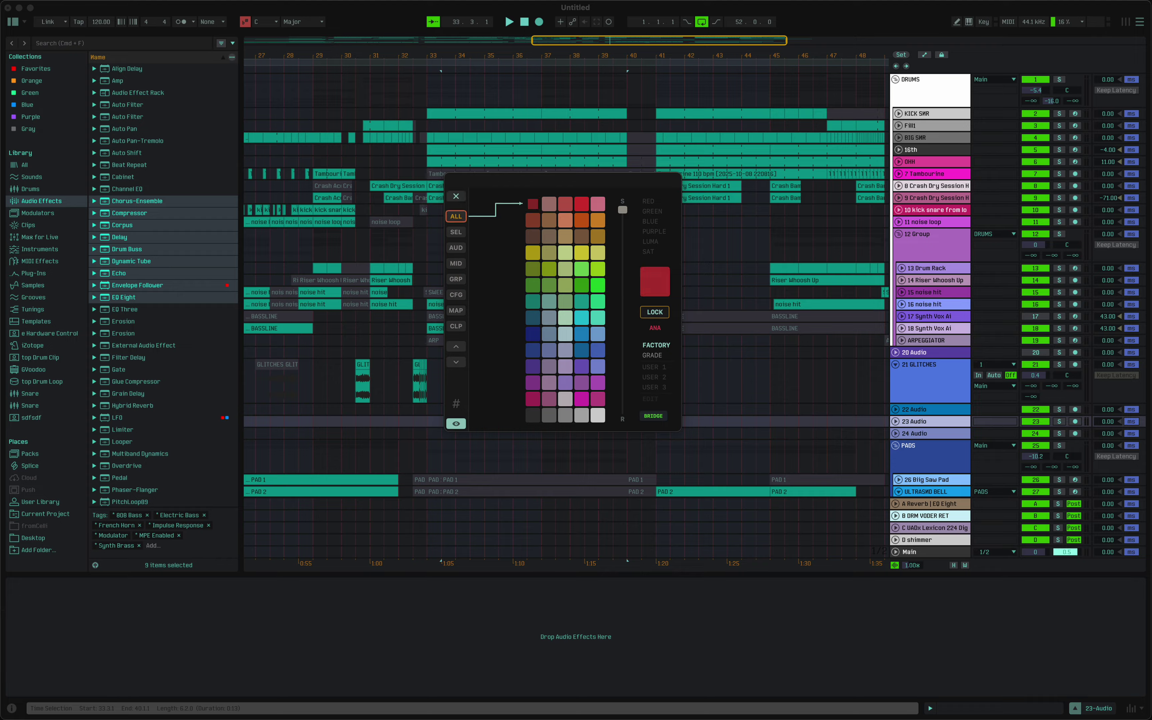
left_click(460, 220)
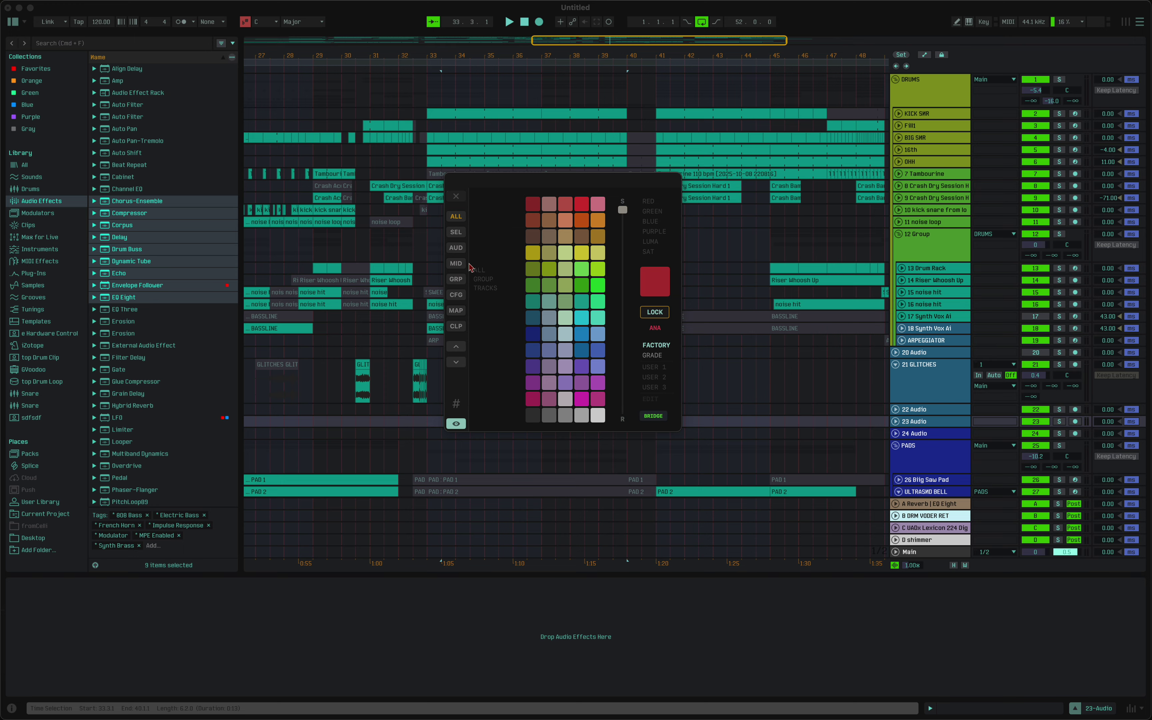
left_click(455, 263)
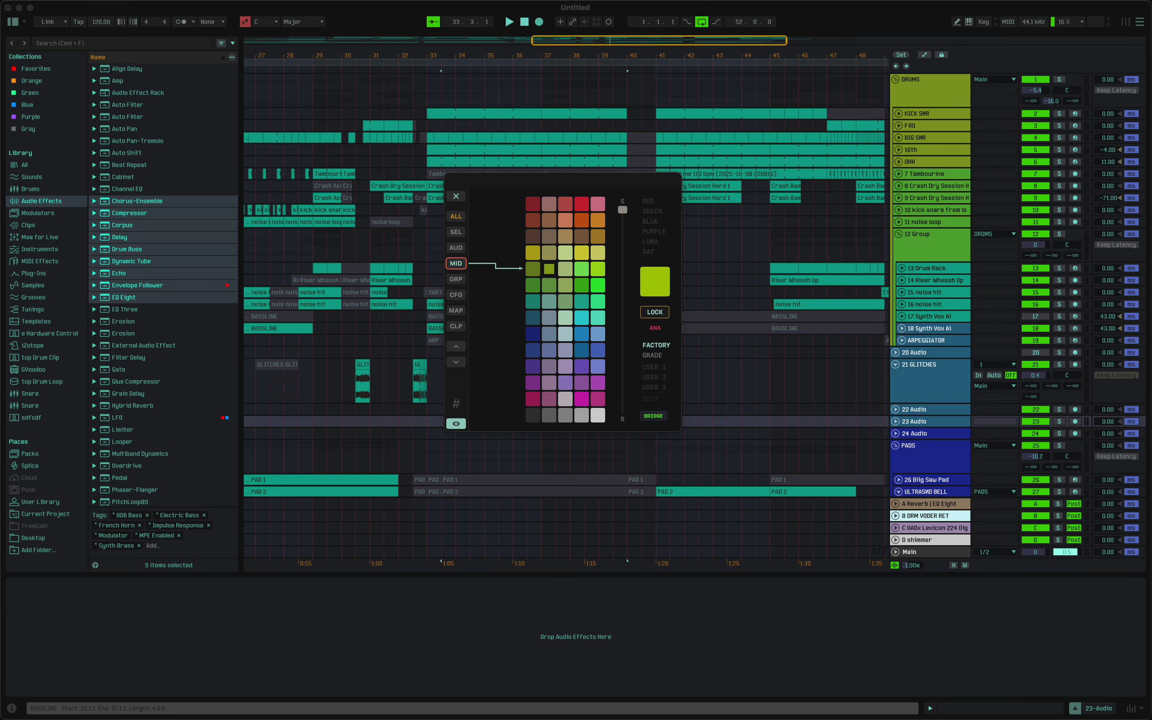
left_click(456, 267)
scroll(429, 319, "down", 10)
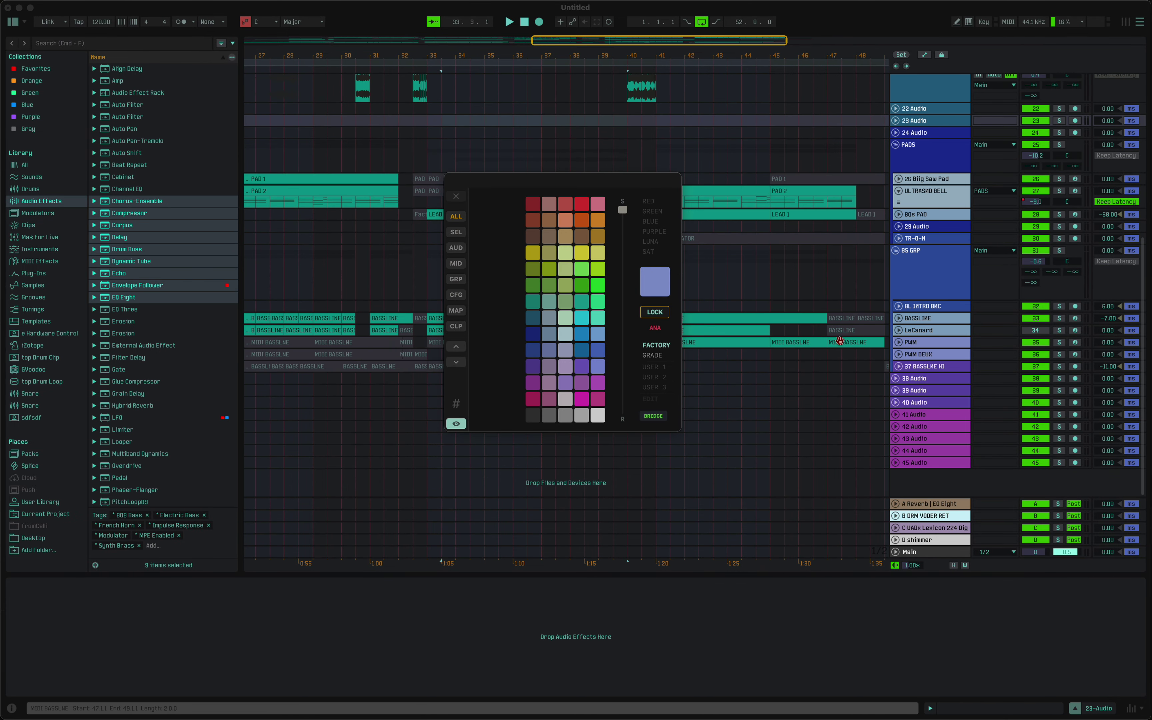
scroll(428, 319, "up", 10)
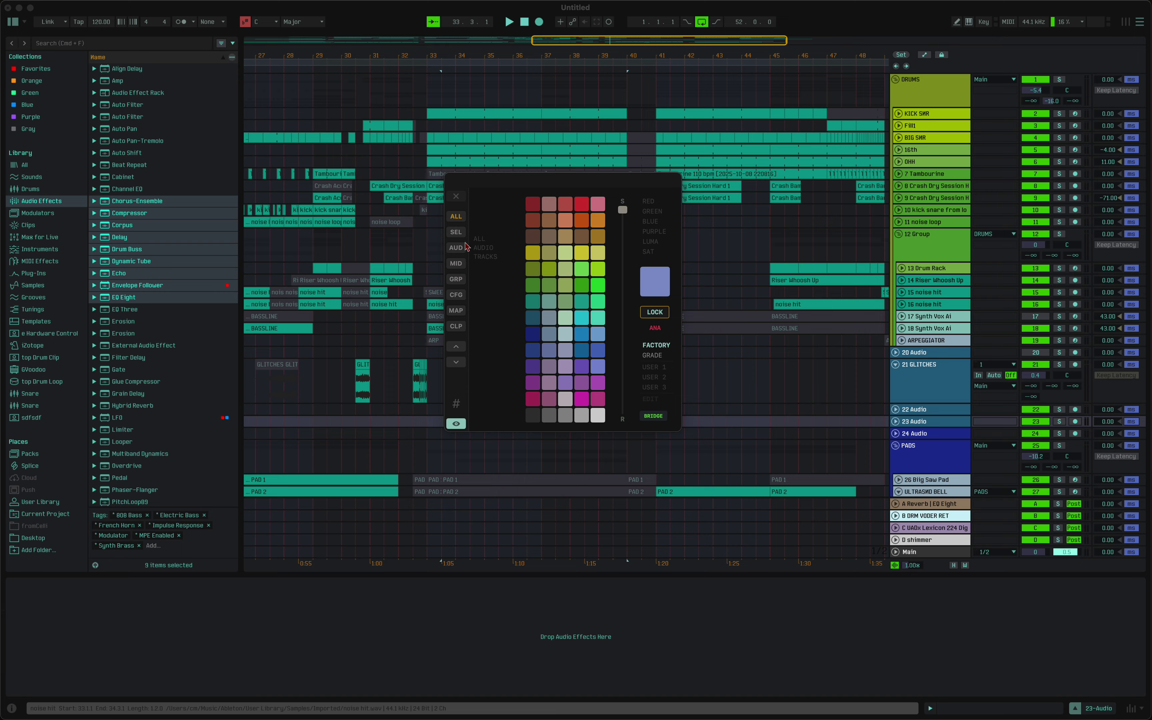
- Recolour all track types in one uniform blue, then in one uniform light green
left_click(455, 216)
left_click(465, 218)
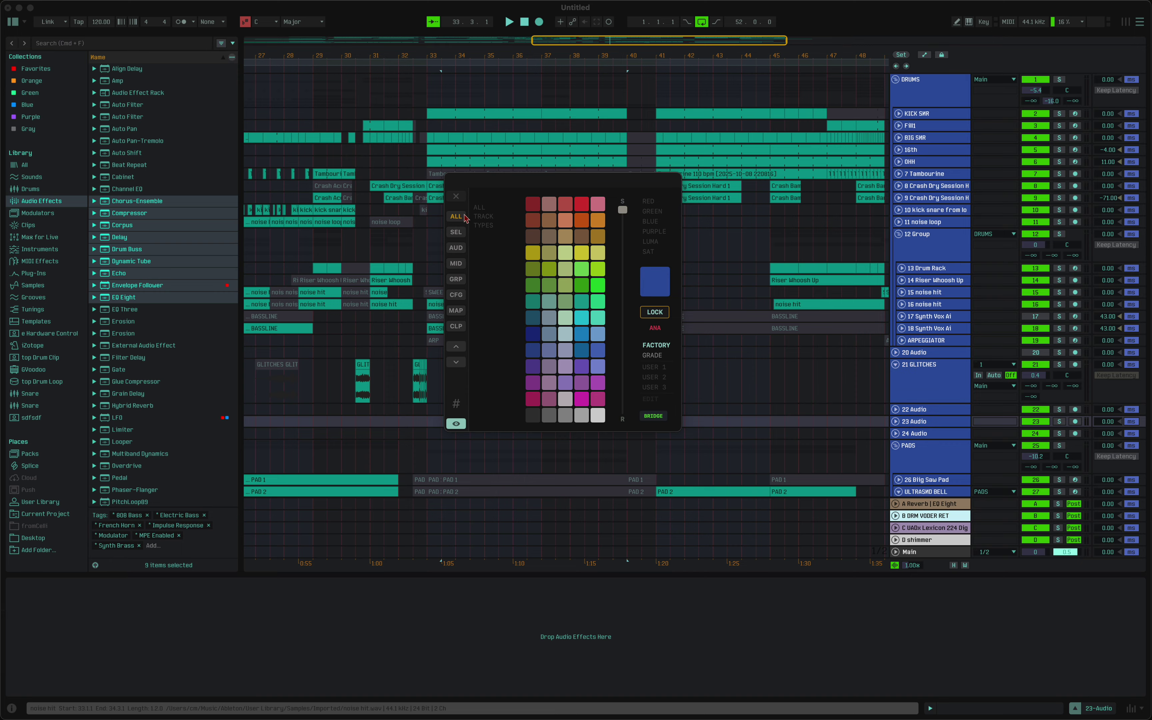
left_click(465, 217)
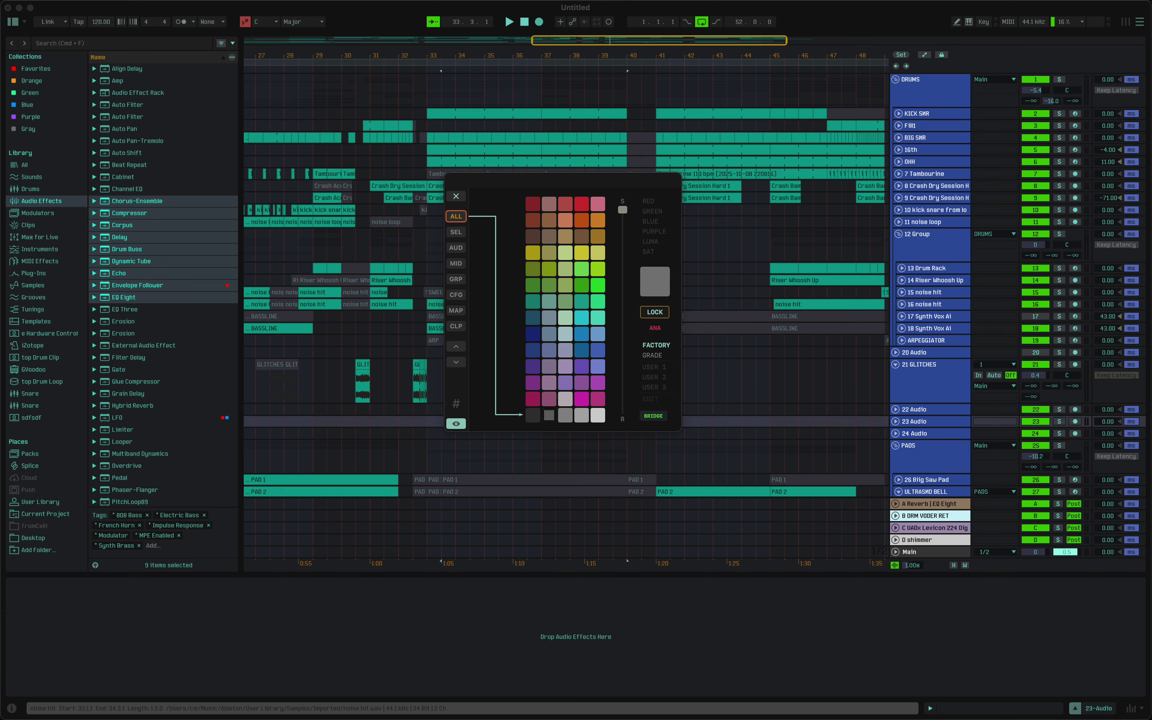
left_click(465, 218)
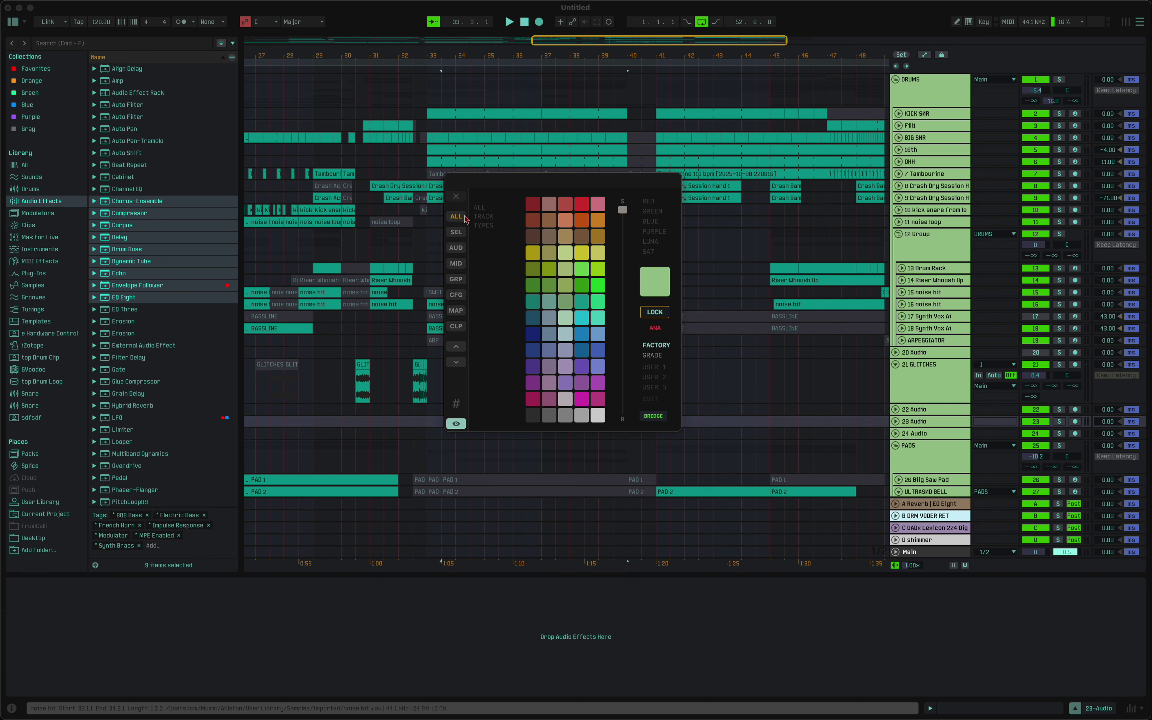
- Recolour all track types in one uniform medium green, then in a gradient starting from brown through yellow and green
left_click(465, 218)
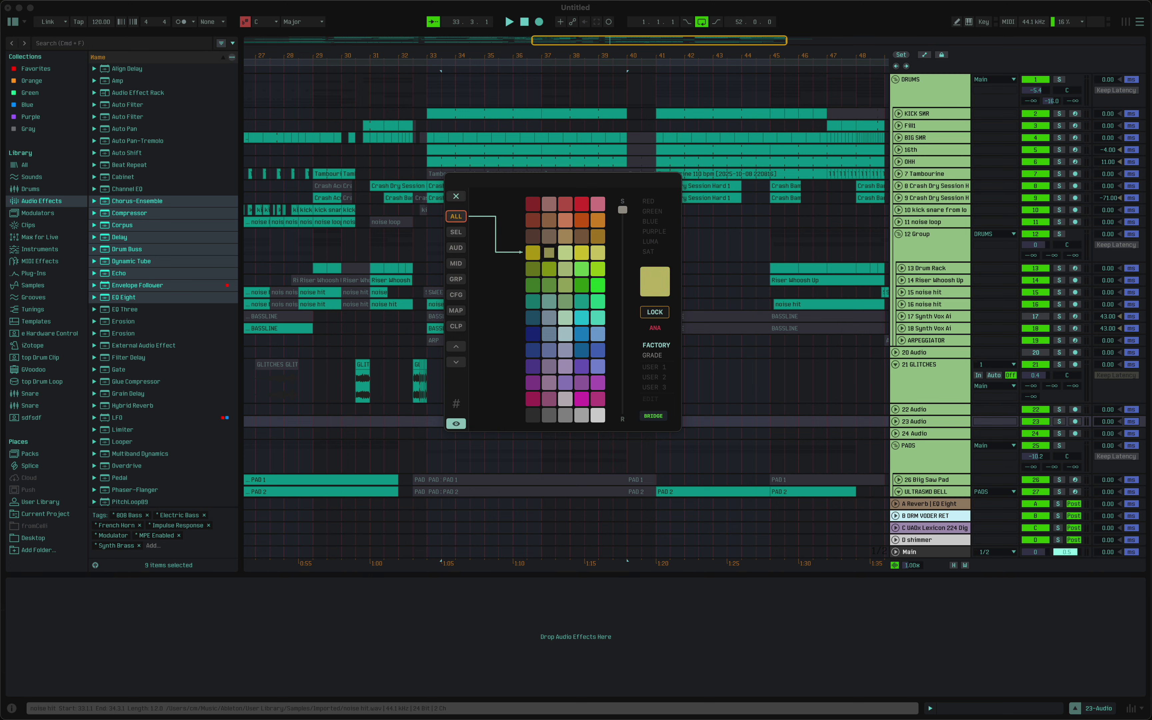
left_click_drag(548, 252, 548, 284)
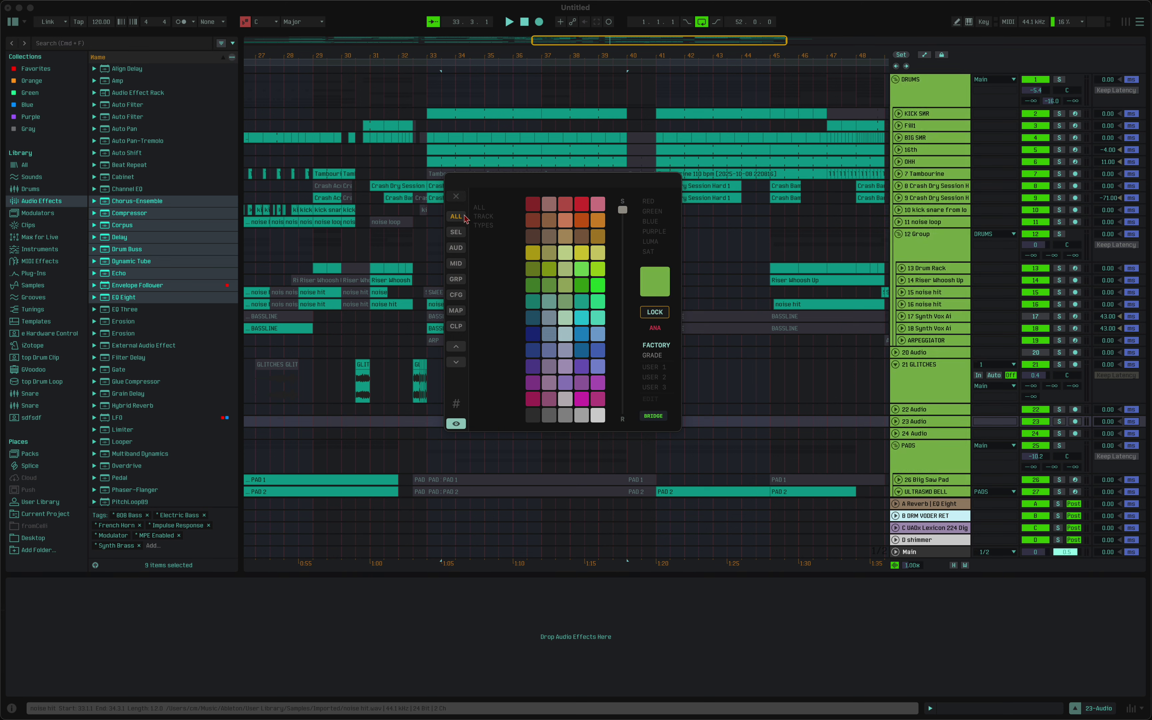
left_click(582, 253)
left_click(461, 220)
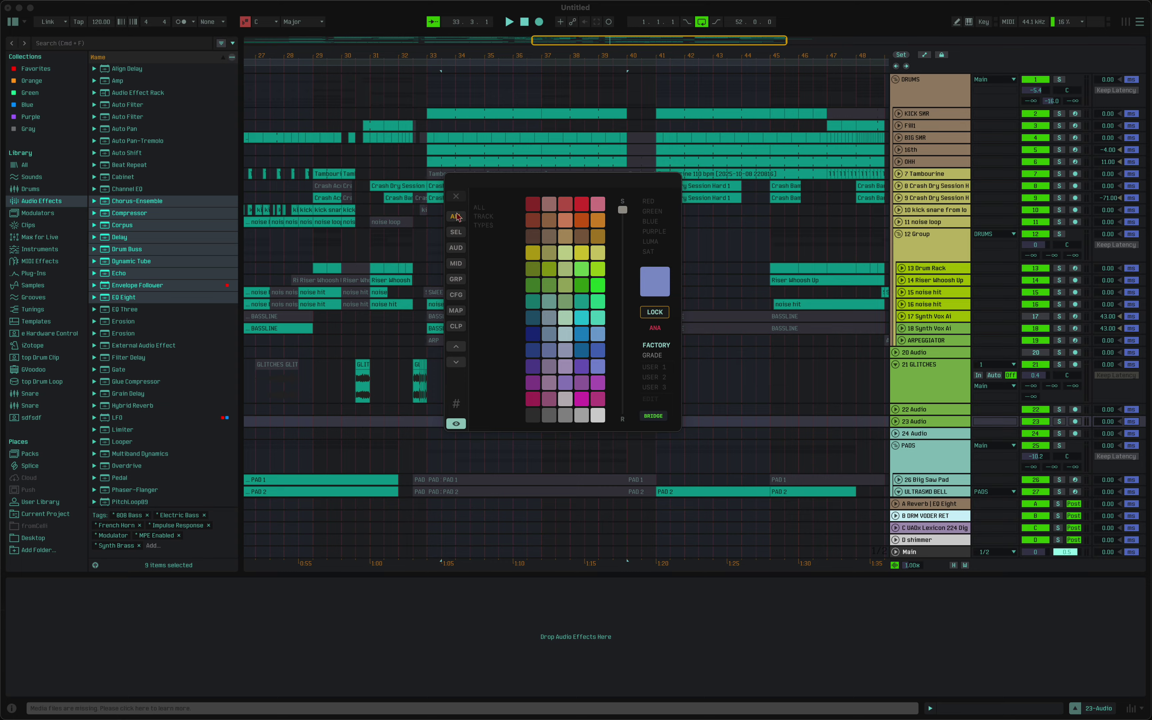
- Switch from LOCK to AUTO mode, move the S–R slider about 45 percent towards R and return it to S
left_click(658, 317)
left_click(657, 316)
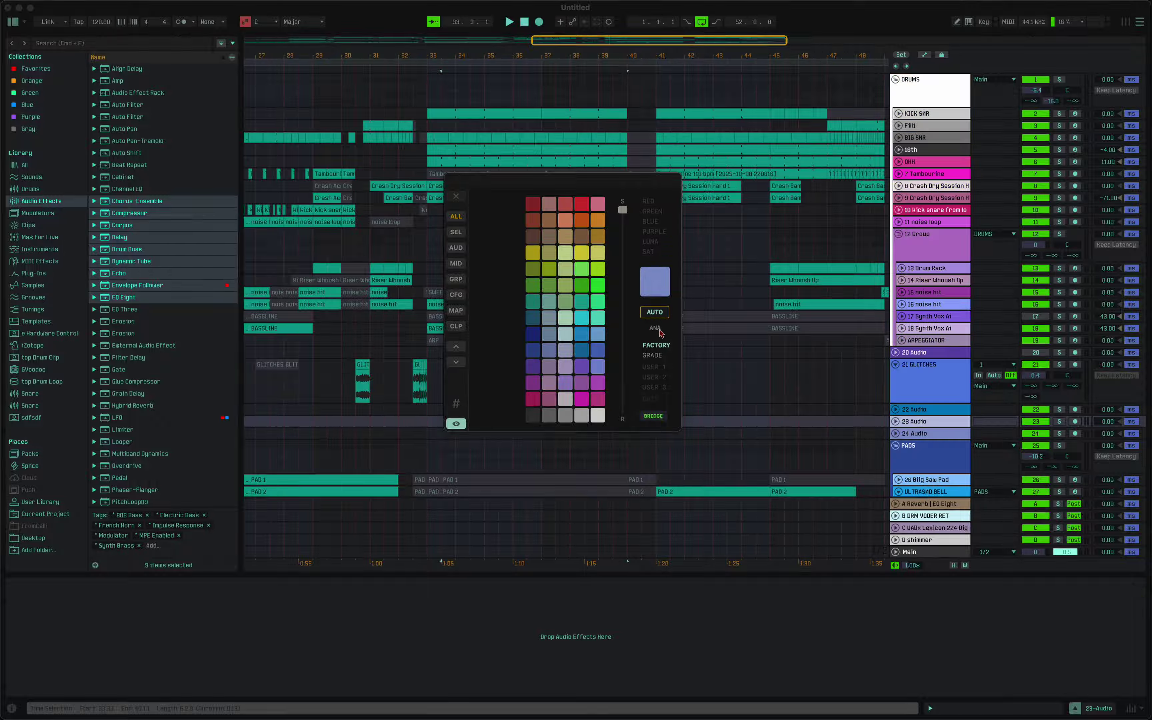
left_click_drag(623, 210, 623, 302)
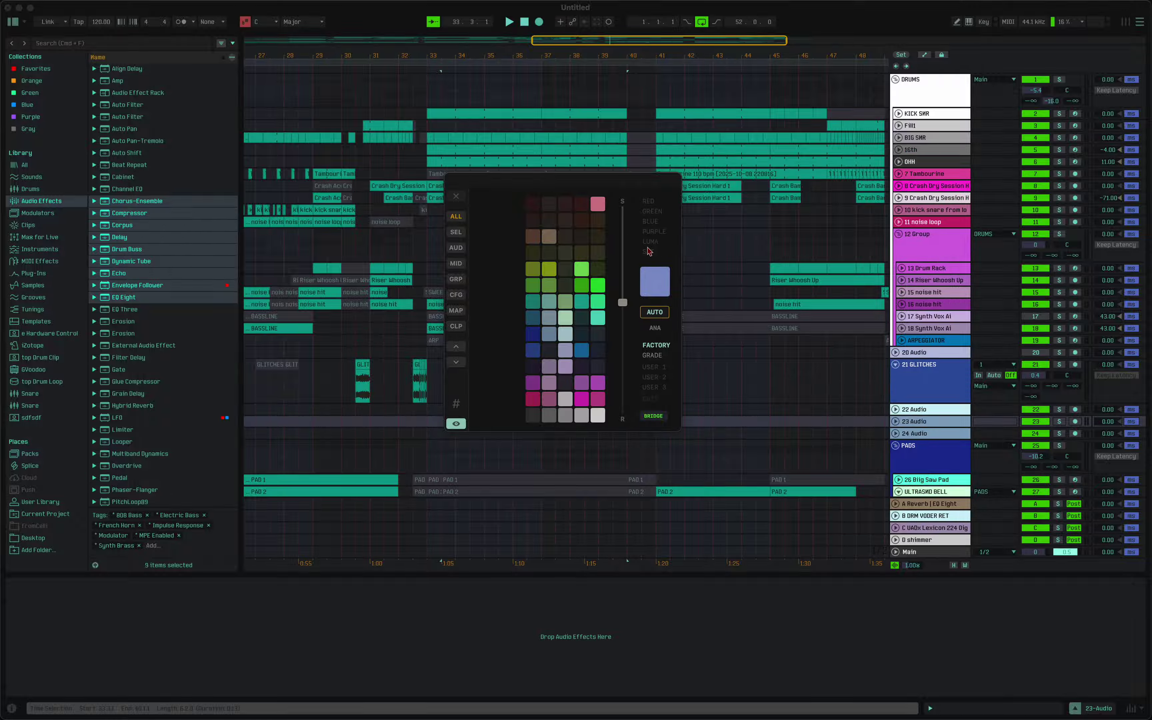
left_click_drag(624, 303, 622, 210)
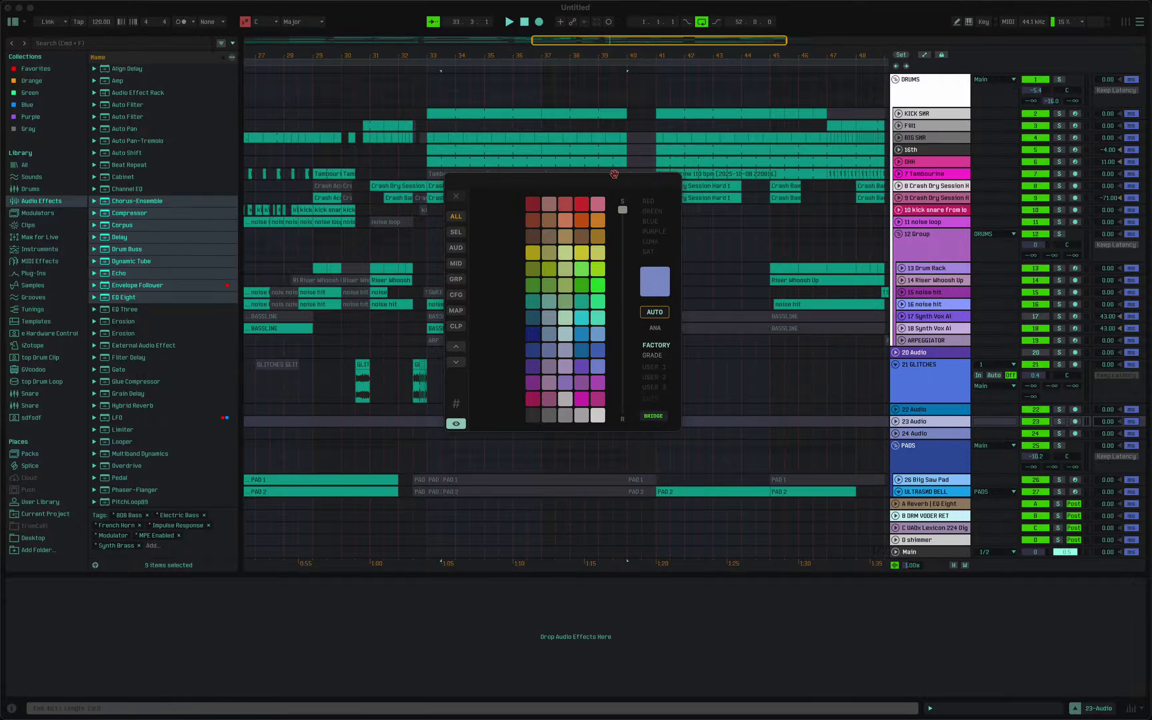
- Try the SEL filter for selected tracks
left_click(460, 233)
left_click(459, 234)
left_click(460, 235)
- Shift the palette window slightly, limit recolouring to the AUD filter and set the S–R slider about 65 percent towards R
mouse_move(601, 185)
left_mouse_down()
mouse_move(588, 179)
mouse_move(589, 191)
left_mouse_up()
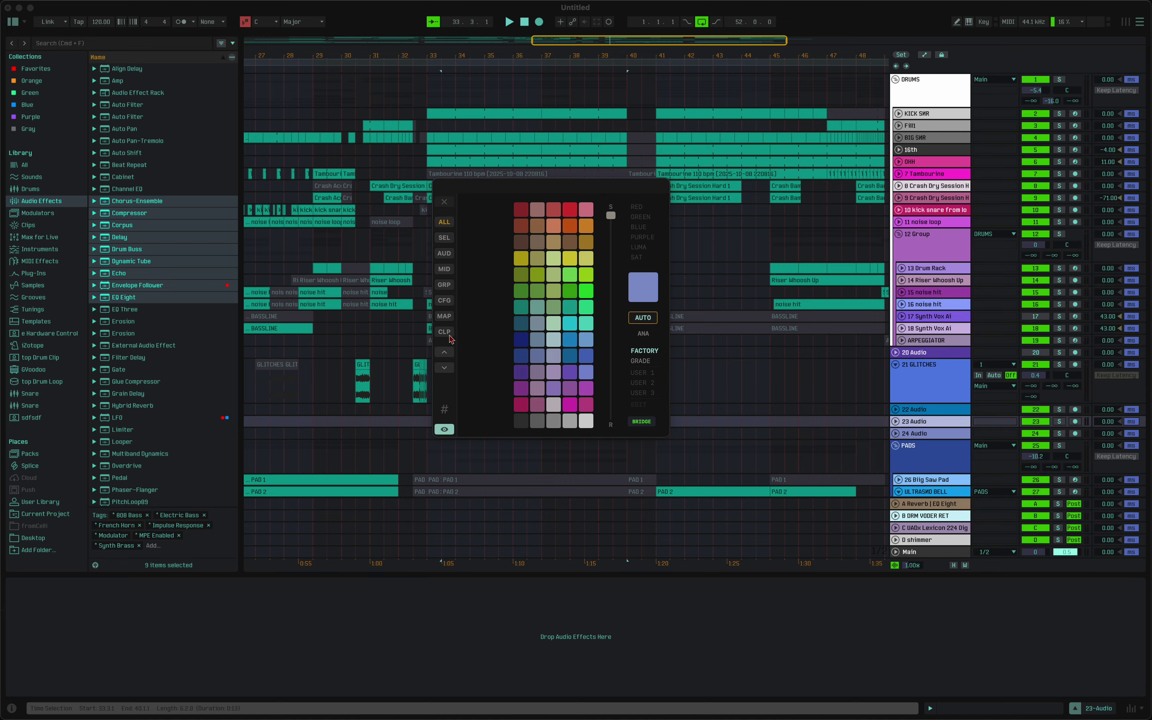
left_click(444, 254)
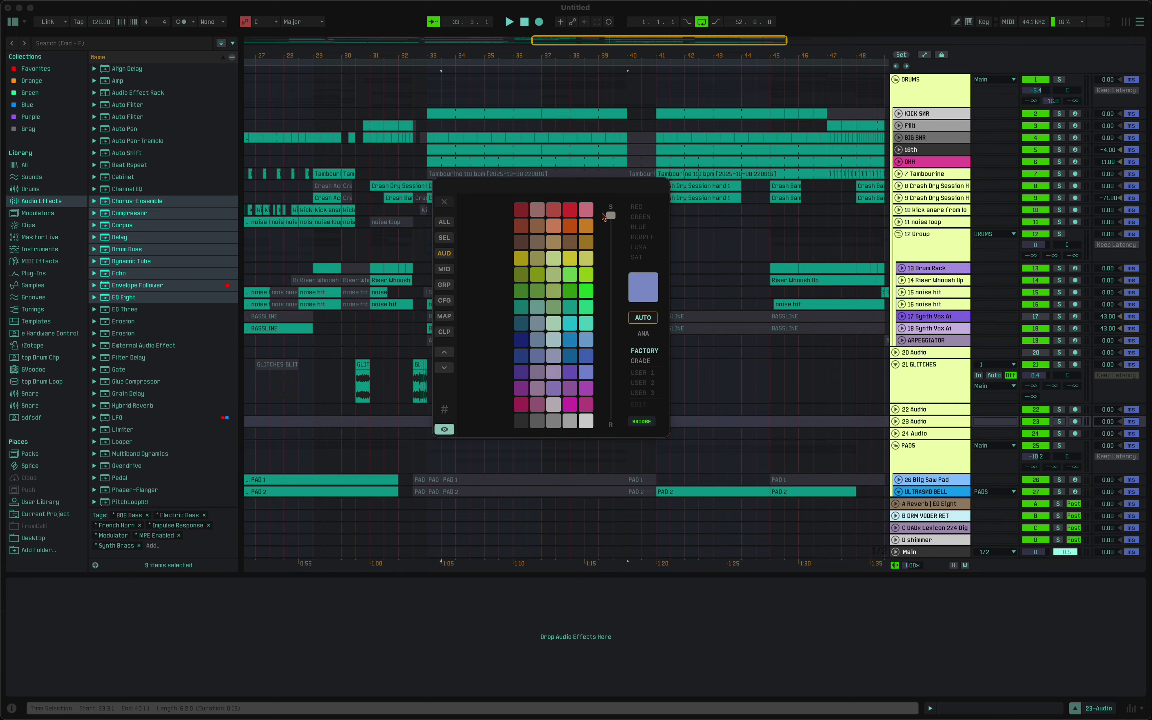
left_click_drag(611, 215, 604, 342)
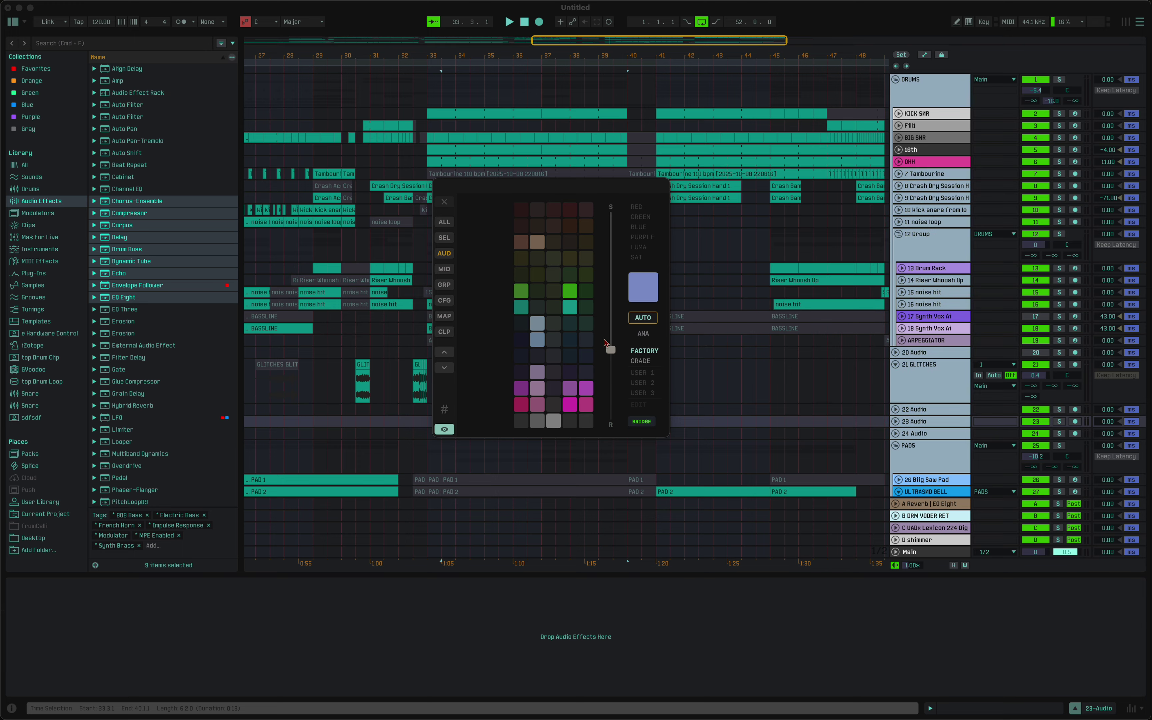
- Add the MID and GRP filters to the recolouring and set the S–R slider about 50 percent towards R
left_click(445, 269)
left_click(447, 286)
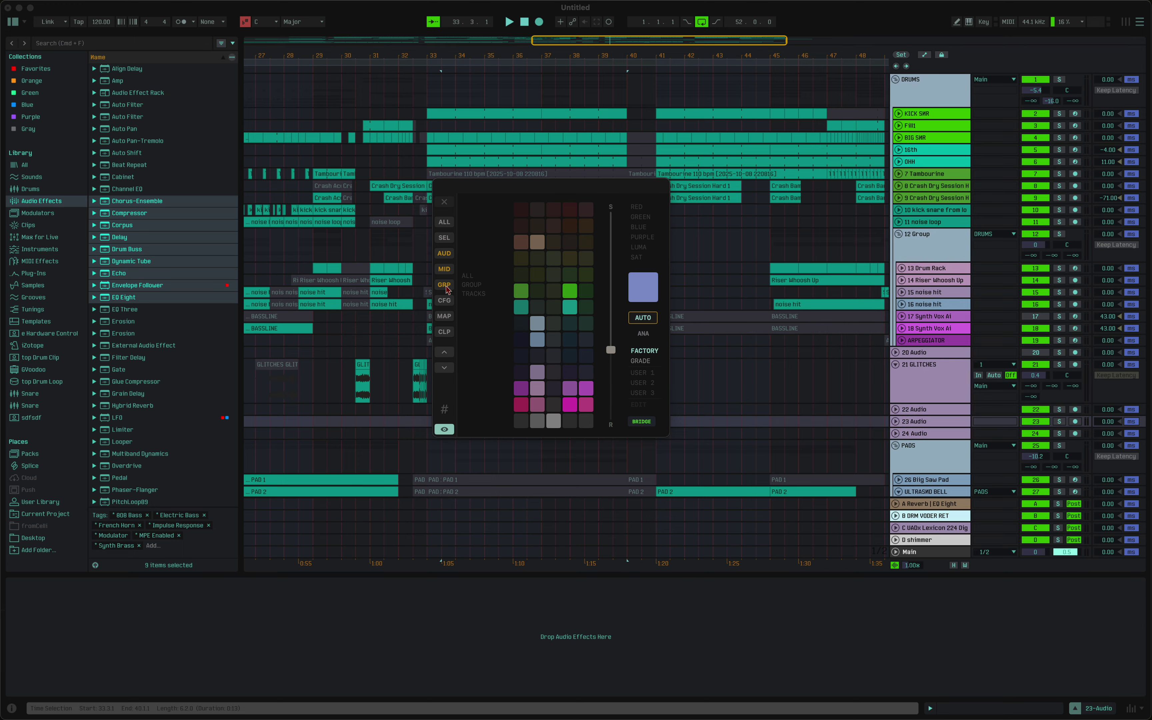
left_click_drag(611, 349, 603, 318)
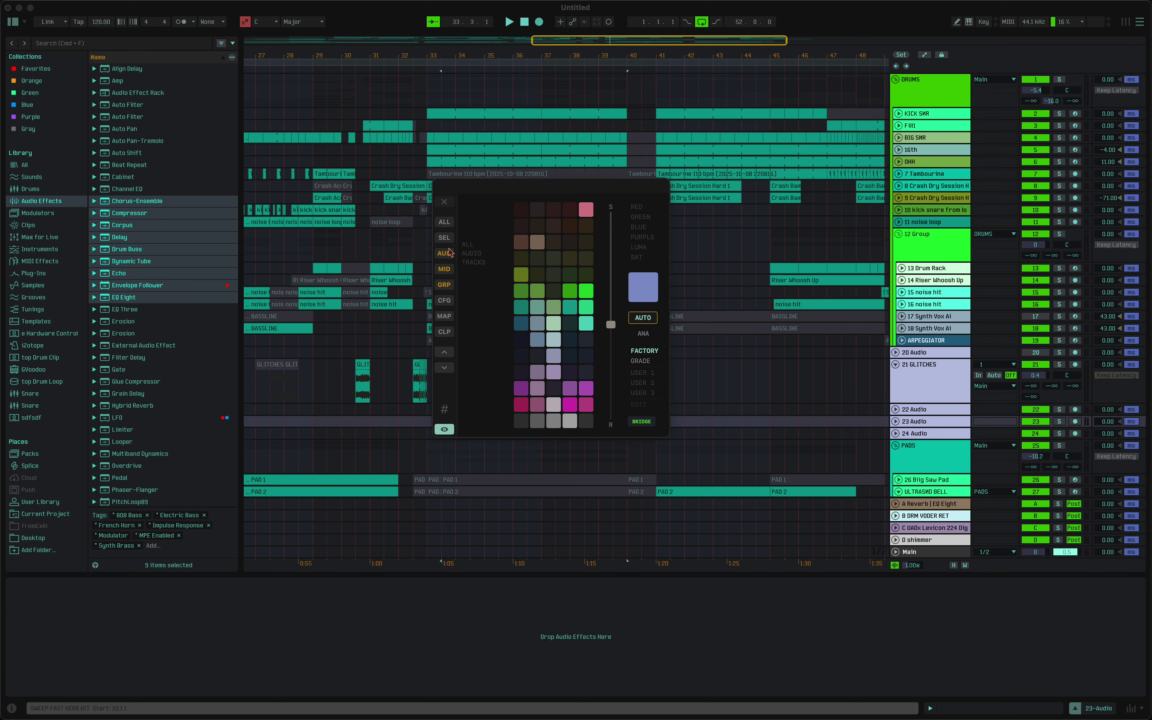
- Review the CFG configuration options, then change the colour directive from ANA to COMP in LOCK mode
left_click(444, 300)
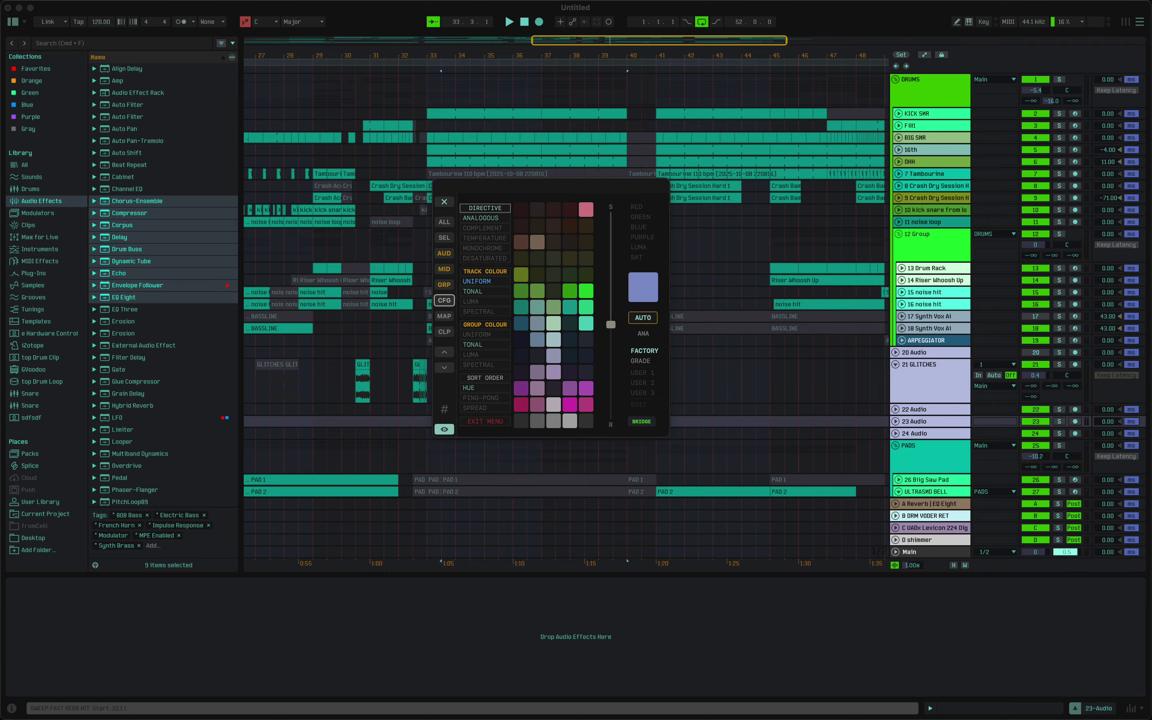
key("Escape")
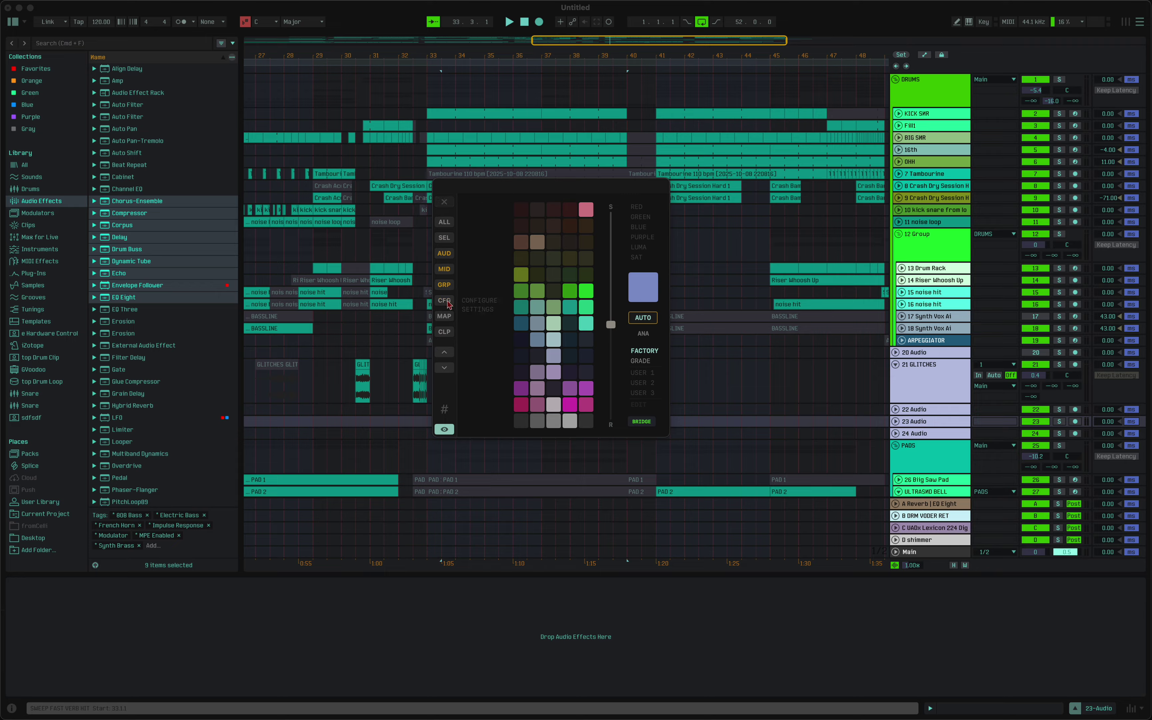
left_click(642, 336)
left_click(642, 336)
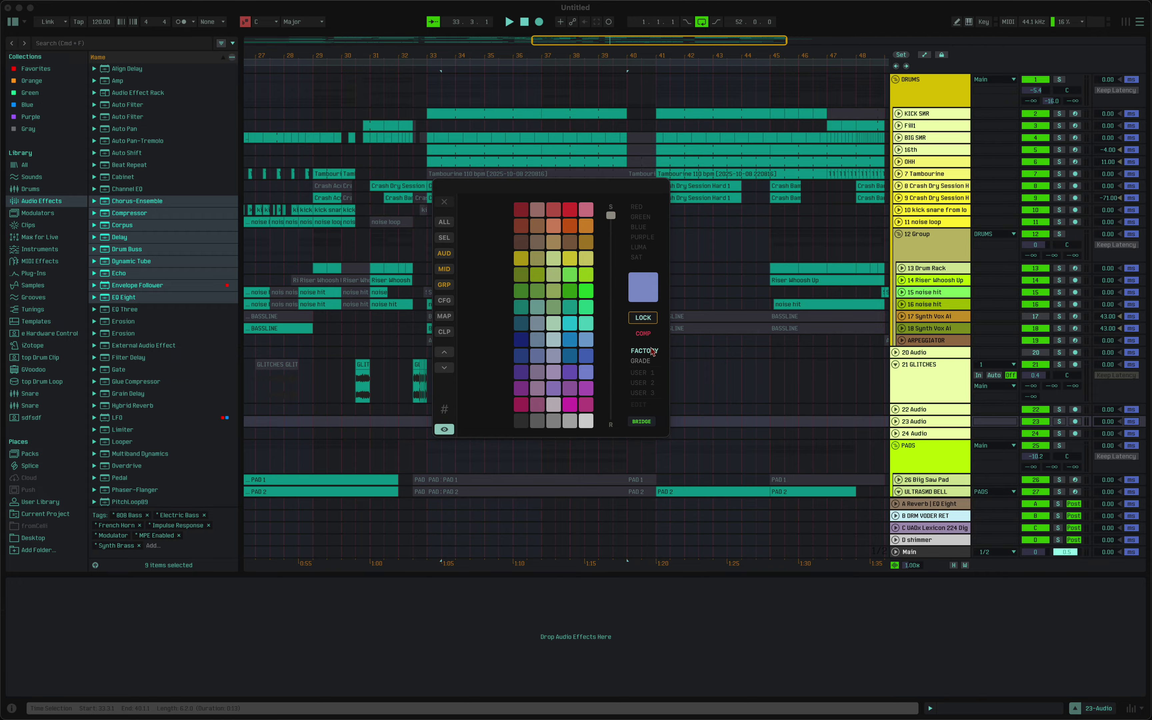
- Set the S–R slider about 40 percent towards R and change the colour directive from COMP to TEMP
left_click_drag(610, 216, 610, 299)
left_click(643, 335)
left_click(647, 336)
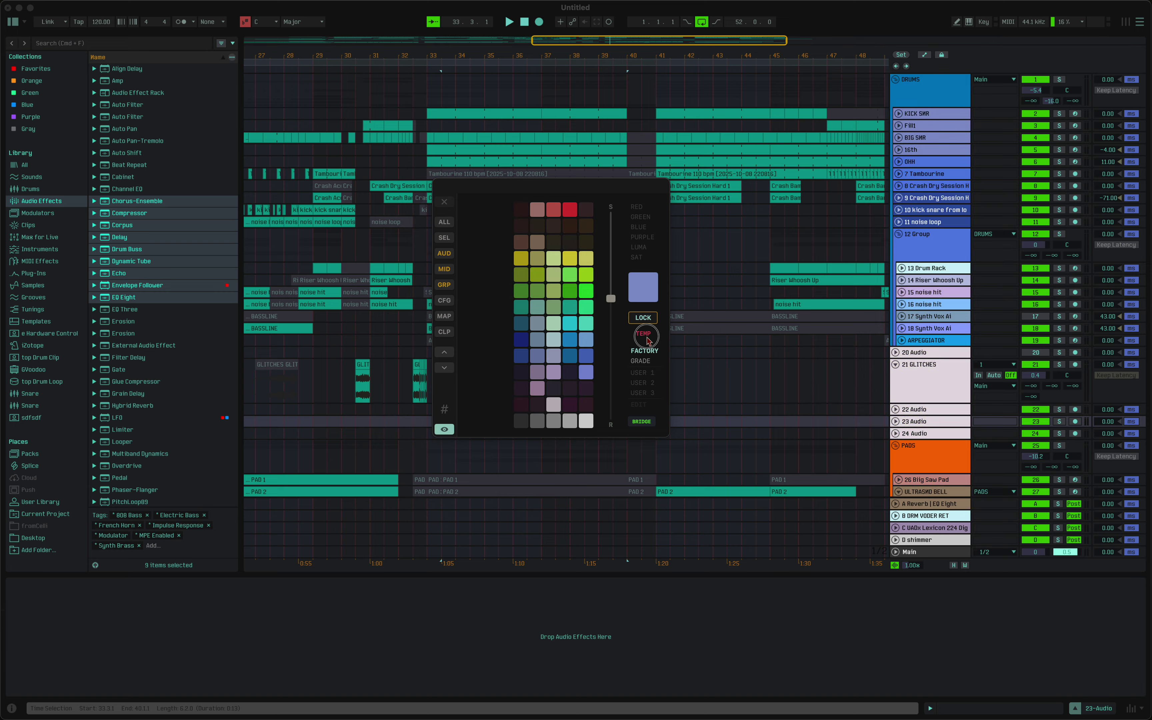
- Change the colour directive from TEMP to DESAT and set the S–R slider about 75 percent towards R
left_click(644, 335)
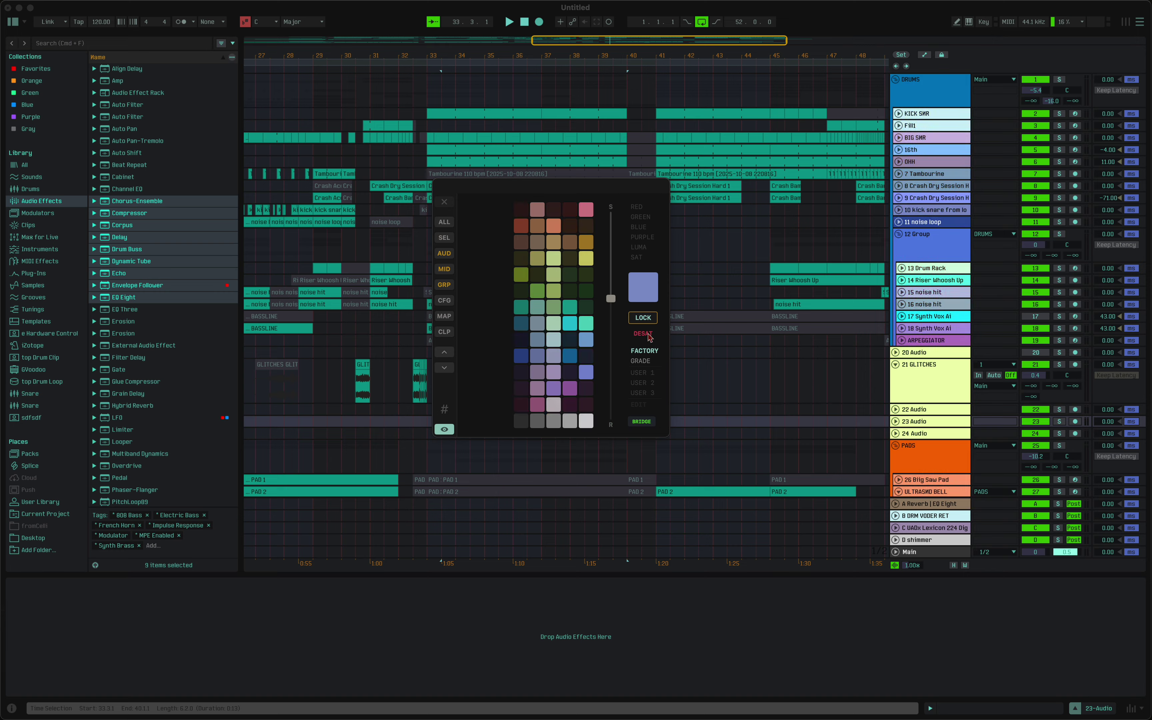
left_click_drag(611, 298, 610, 365)
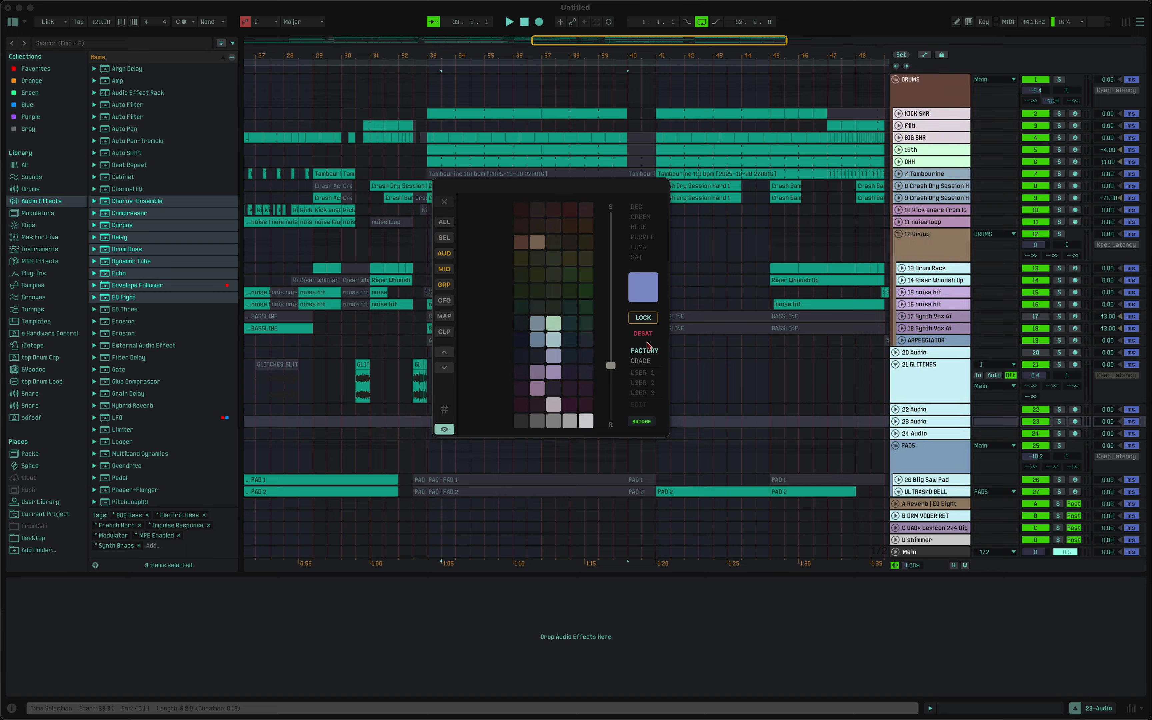
- Open the CFG options and try the COMPLEMENT, TEMPERATURE, MONOCHROME and ANALOGOUS directives in turn
left_click(444, 300)
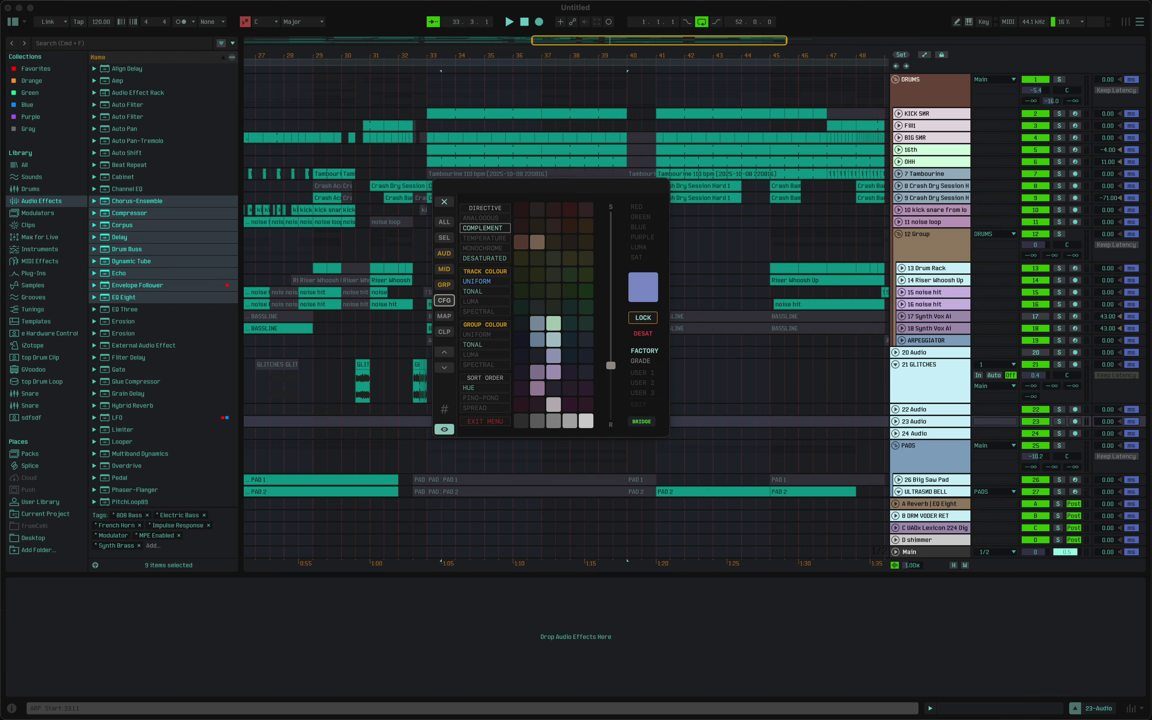
left_click(484, 218)
left_click(484, 228)
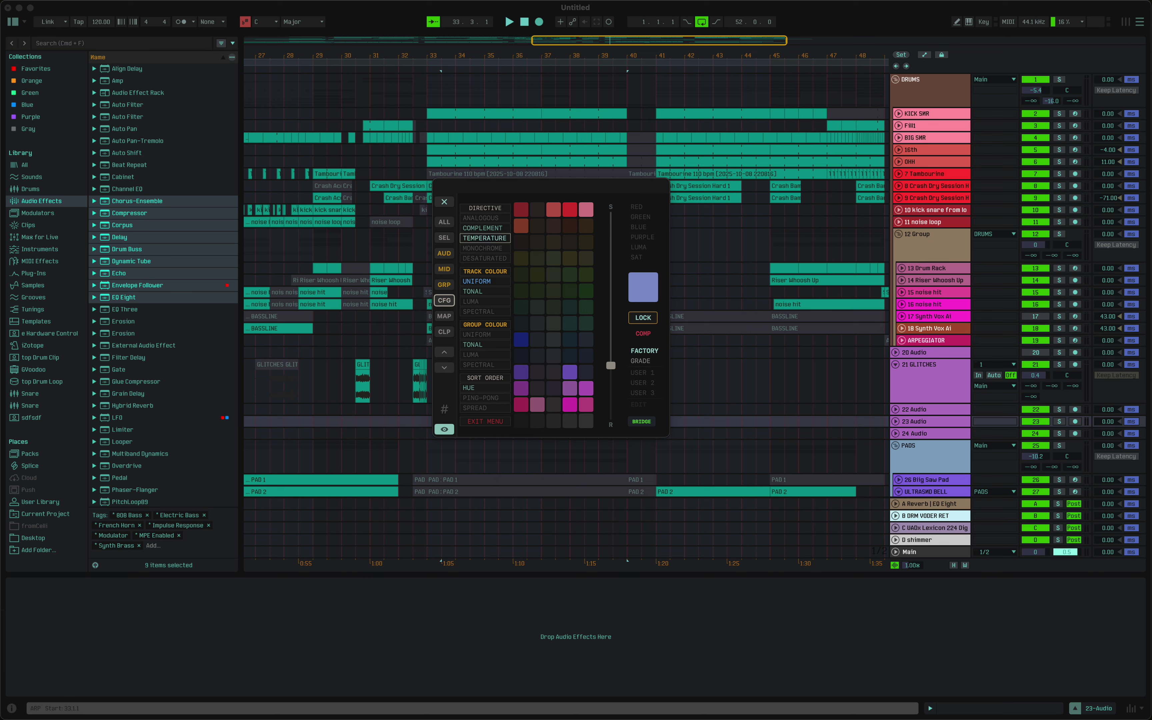
left_click(485, 238)
left_click(484, 247)
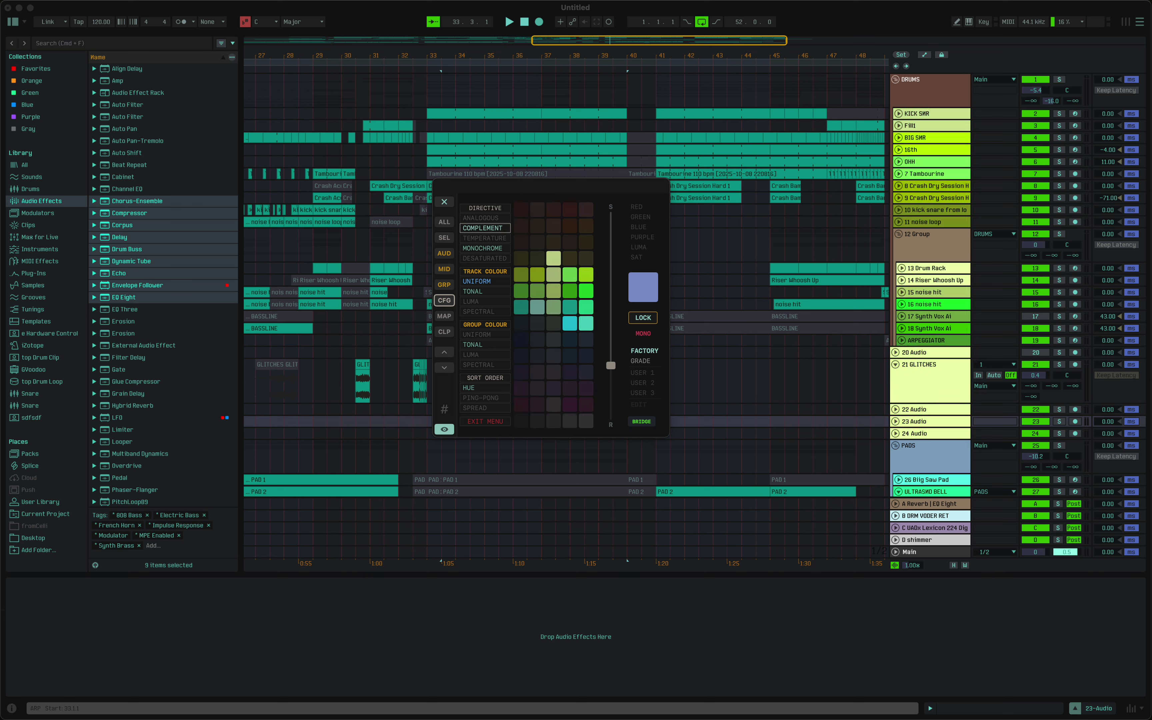
left_click(485, 218)
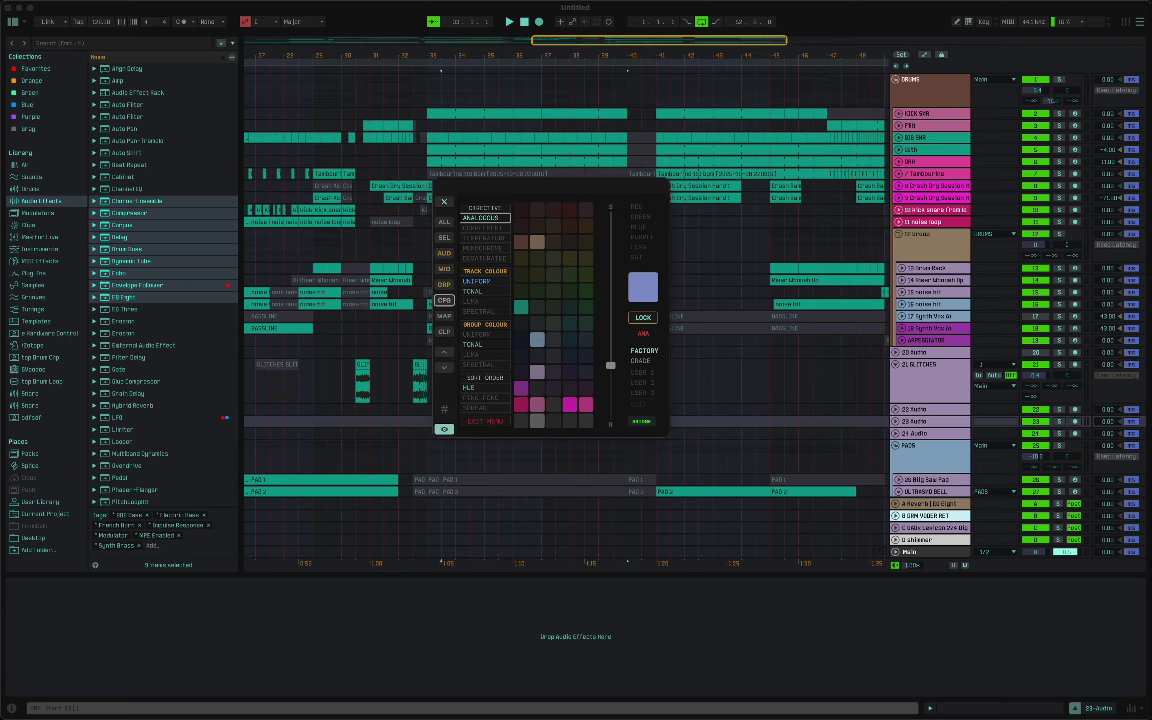
- Set the colour directive back to DESATURATED with the S–R slider about 75 percent towards R
mouse_move(610, 355)
left_mouse_down()
mouse_move(610, 230)
mouse_move(610, 417)
mouse_move(610, 255)
mouse_move(610, 365)
left_mouse_up()
key("Down")
left_click(484, 258)
left_click(484, 238)
key("Down")
key("Down")
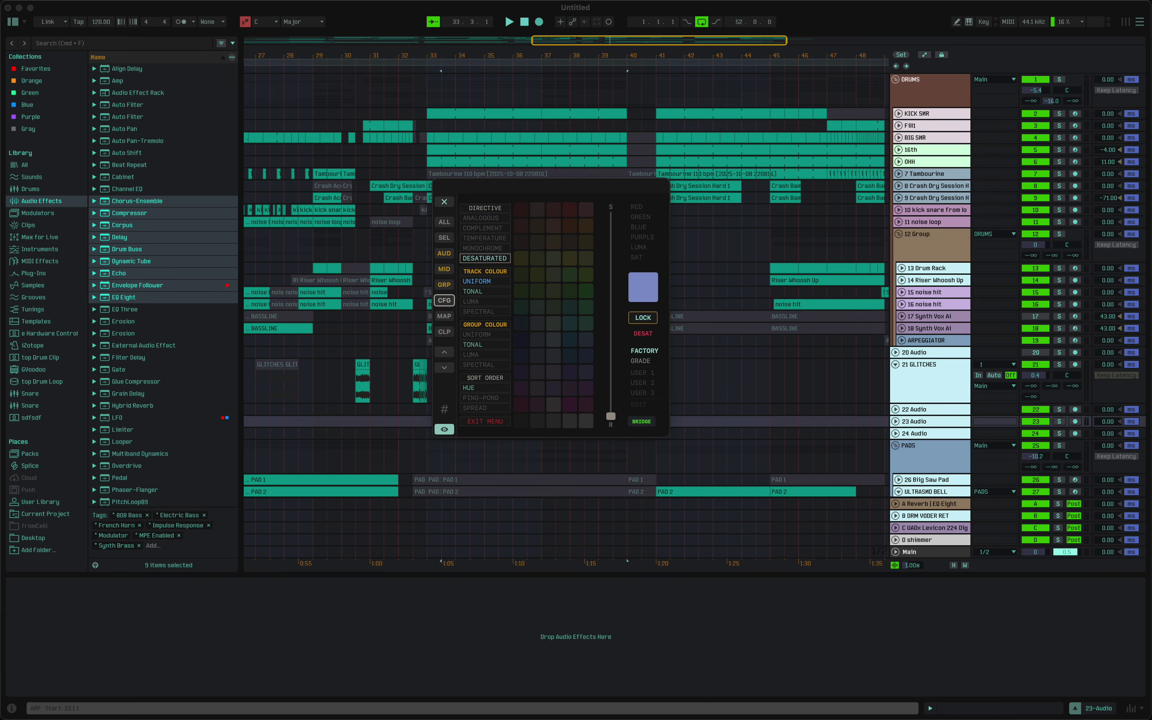
- Collapse the DIRECTIVE options and turn off UNIFORM for the track colour
left_click(485, 218)
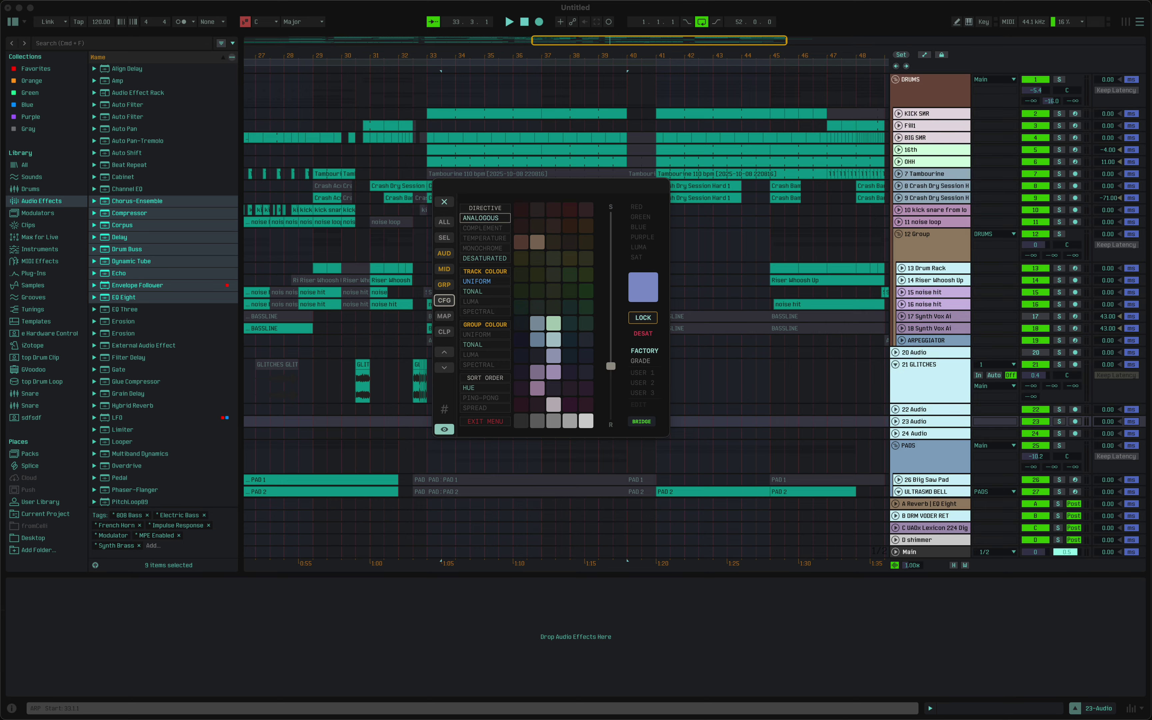
left_click(485, 207)
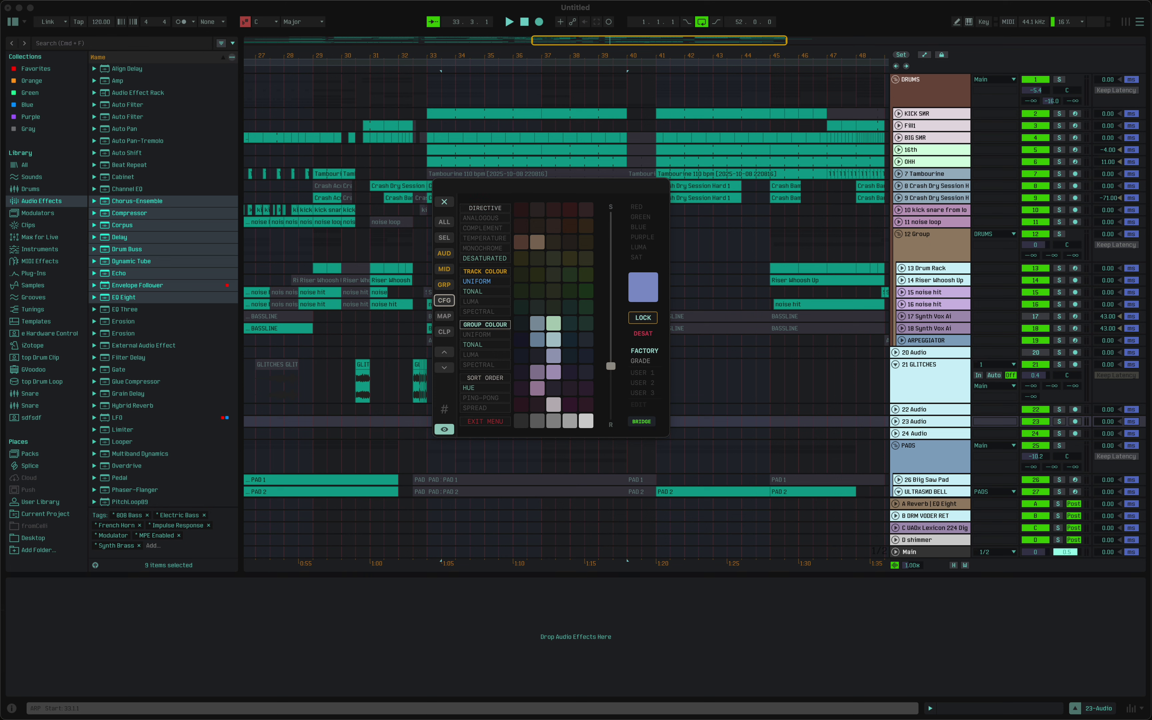
key("Up")
key("Down")
key("Up")
key("Down")
key("Return")
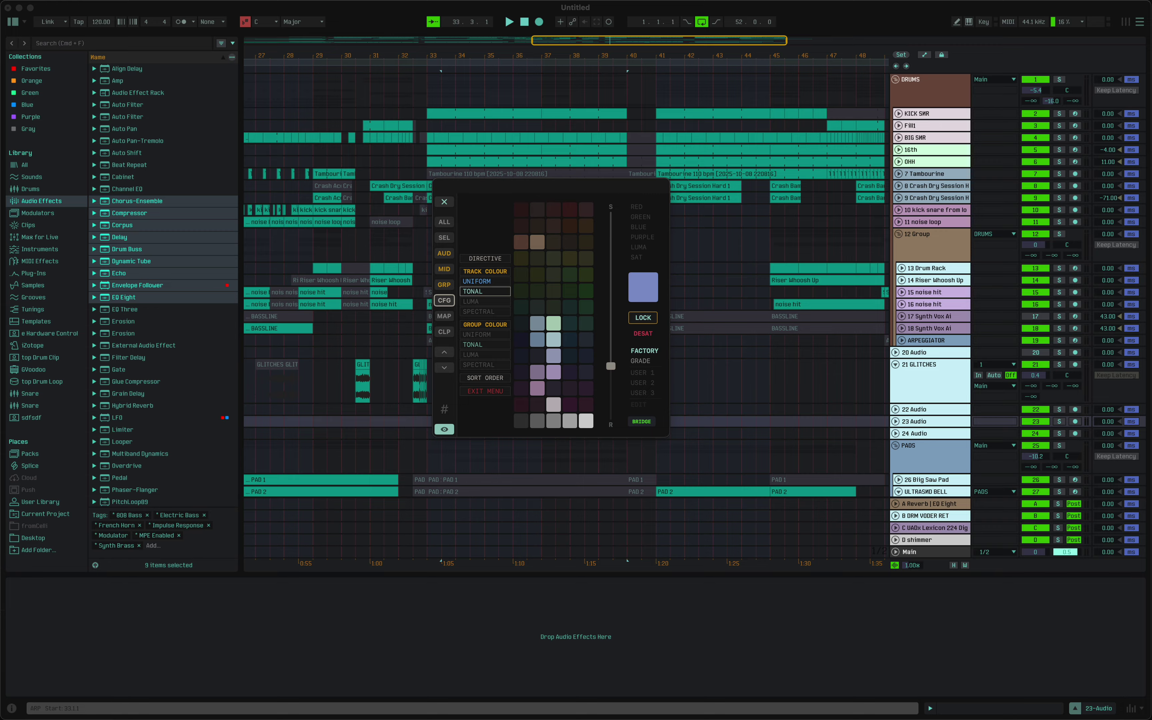
left_click(484, 290)
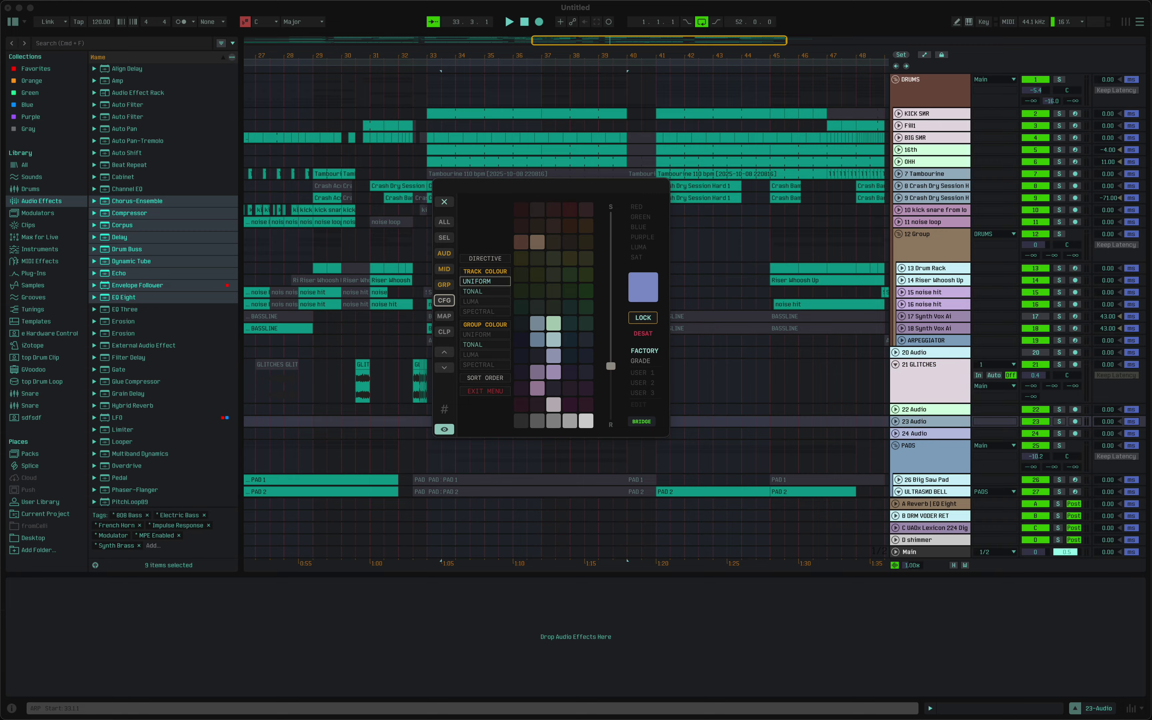
- Review the track filters and the track colour options in the CFG settings
left_click(485, 258)
left_click(444, 300)
key("Down")
left_click(444, 300)
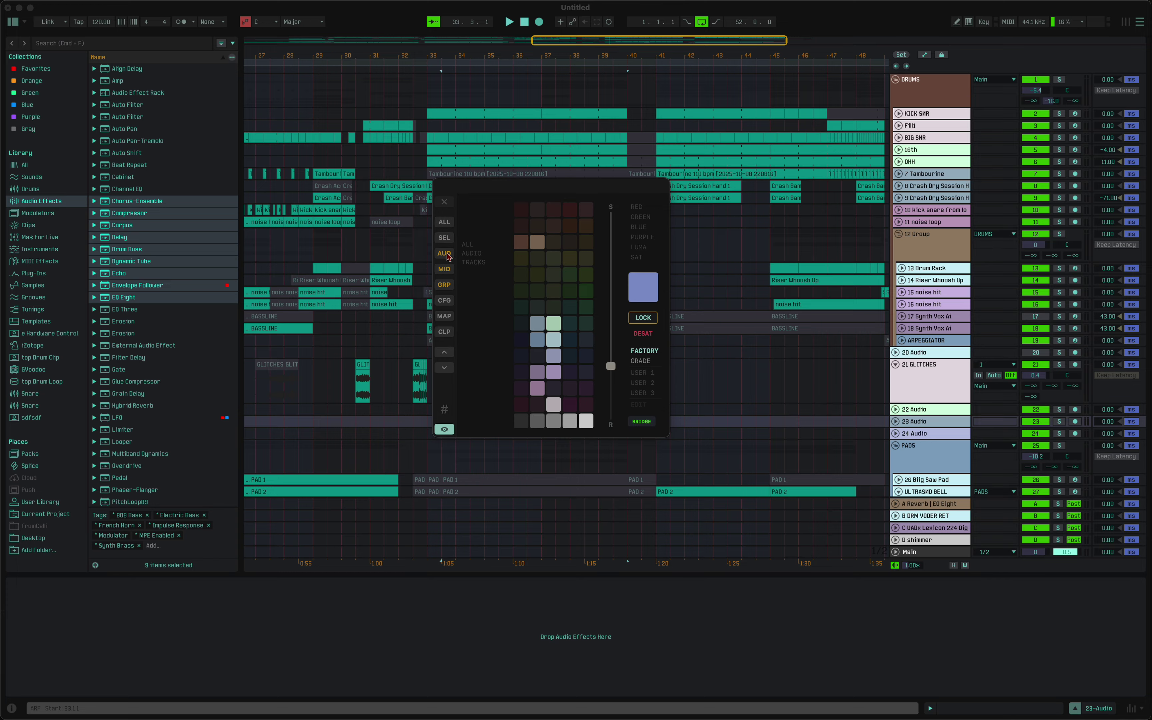
left_click(444, 300)
key("Down")
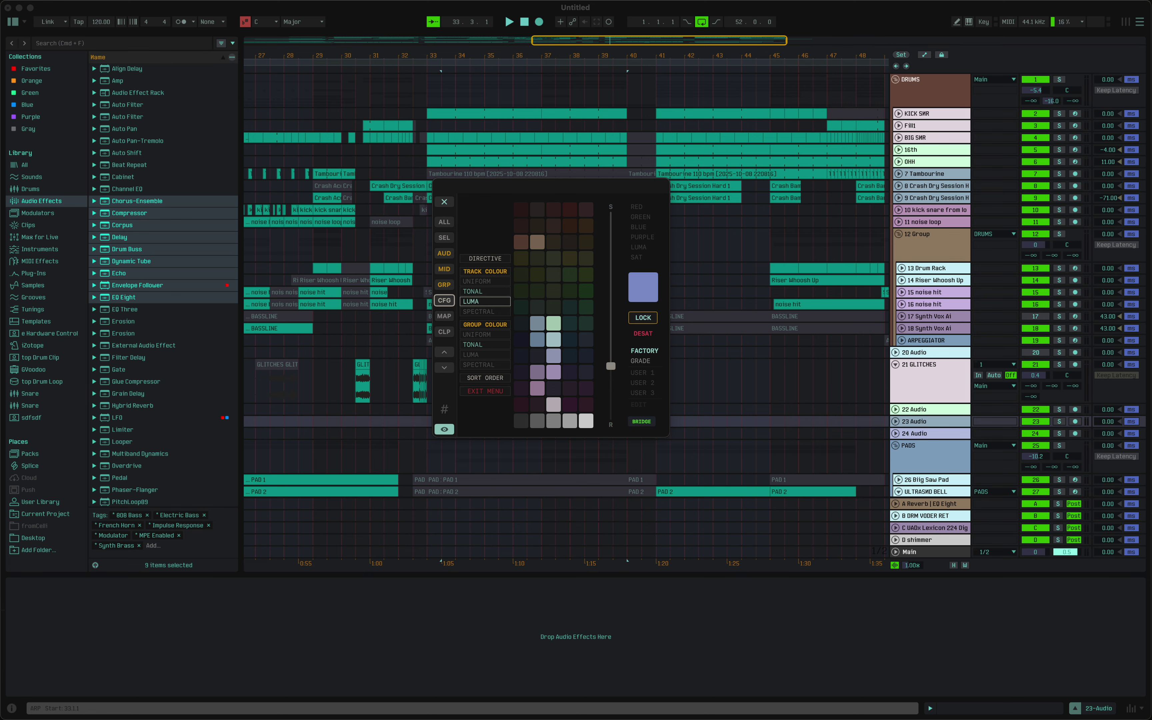
- Go to the ungrouped audio tracks at the end of the track list and select the 45 Audio track
scroll(809, 371, "down", 2)
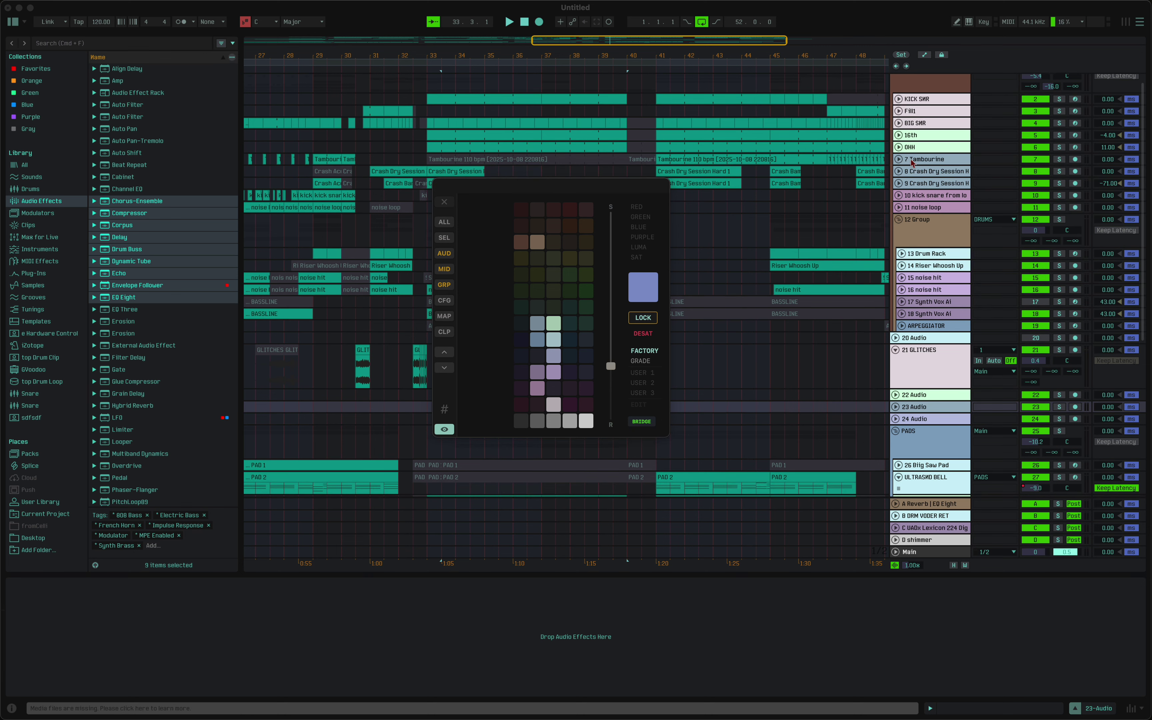
scroll(910, 165, "up", 2)
scroll(864, 349, "down", 20)
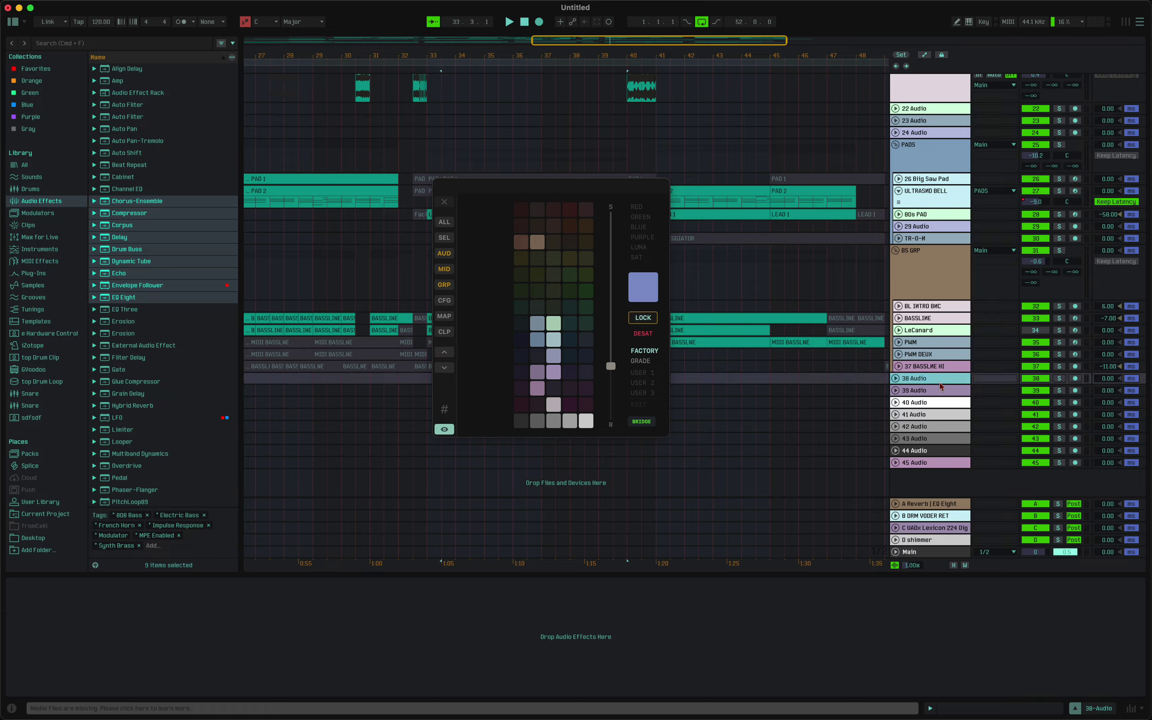
left_click(940, 453)
left_click(939, 462)
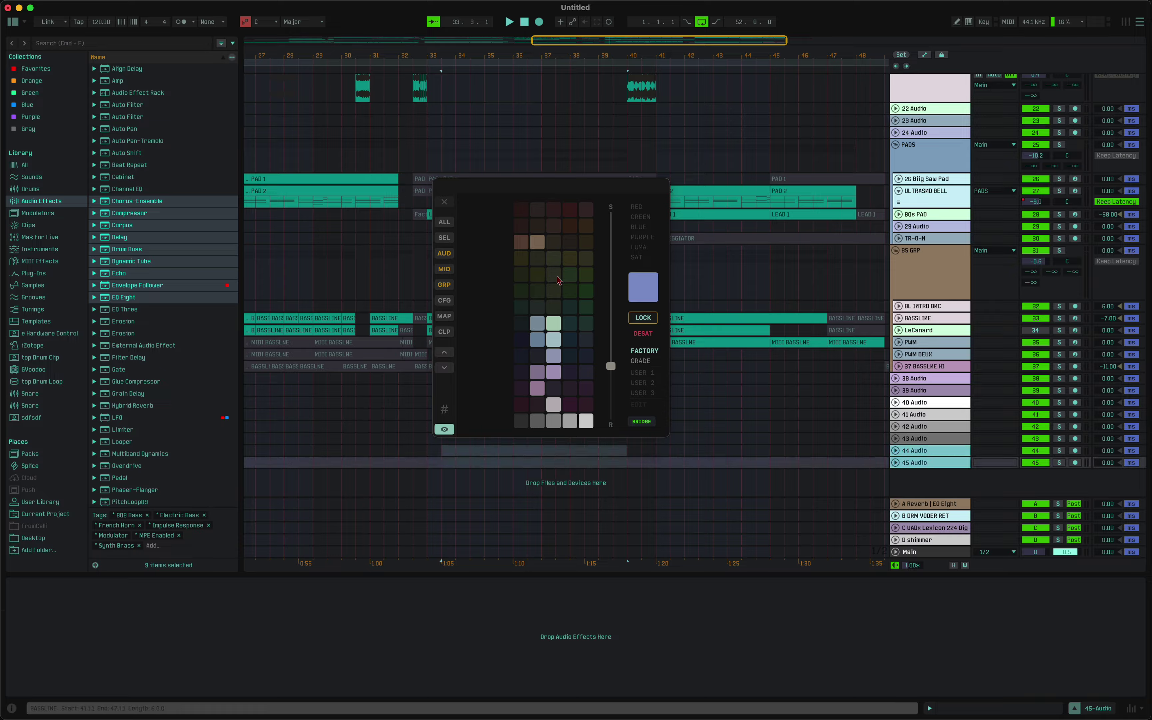
- Turn on UNIFORM for the track colour in the CFG options and change the directive from DESAT to ANA
left_click(452, 302)
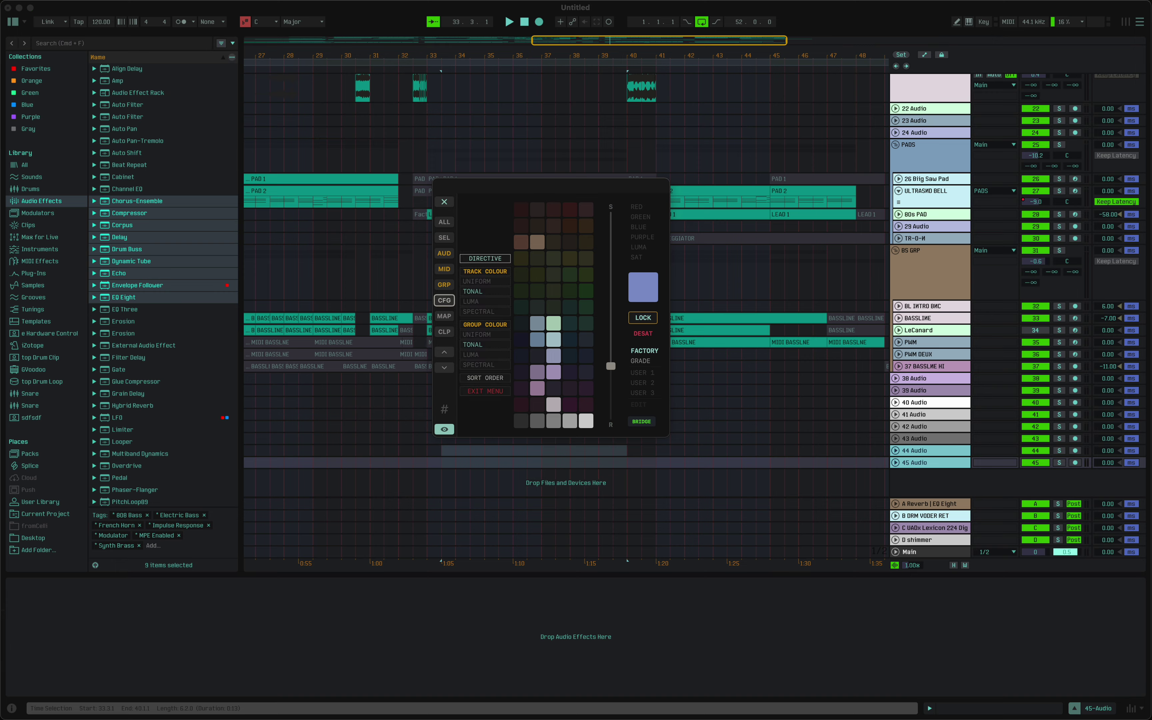
left_click(484, 281)
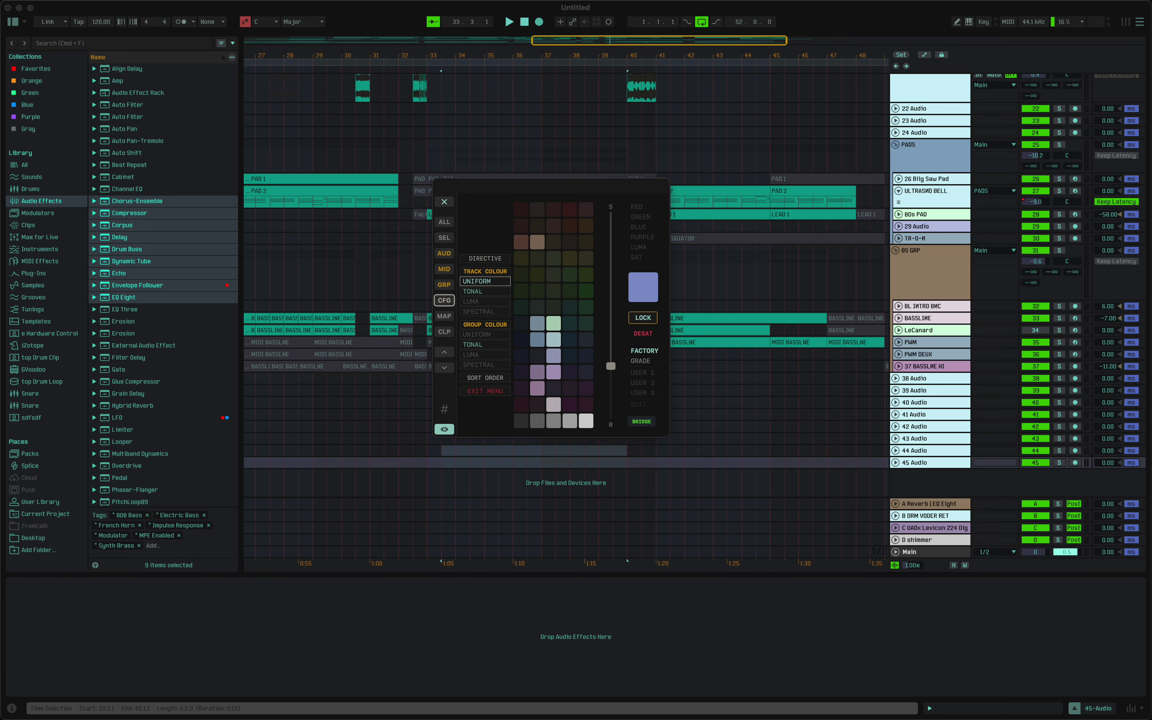
left_click(648, 334)
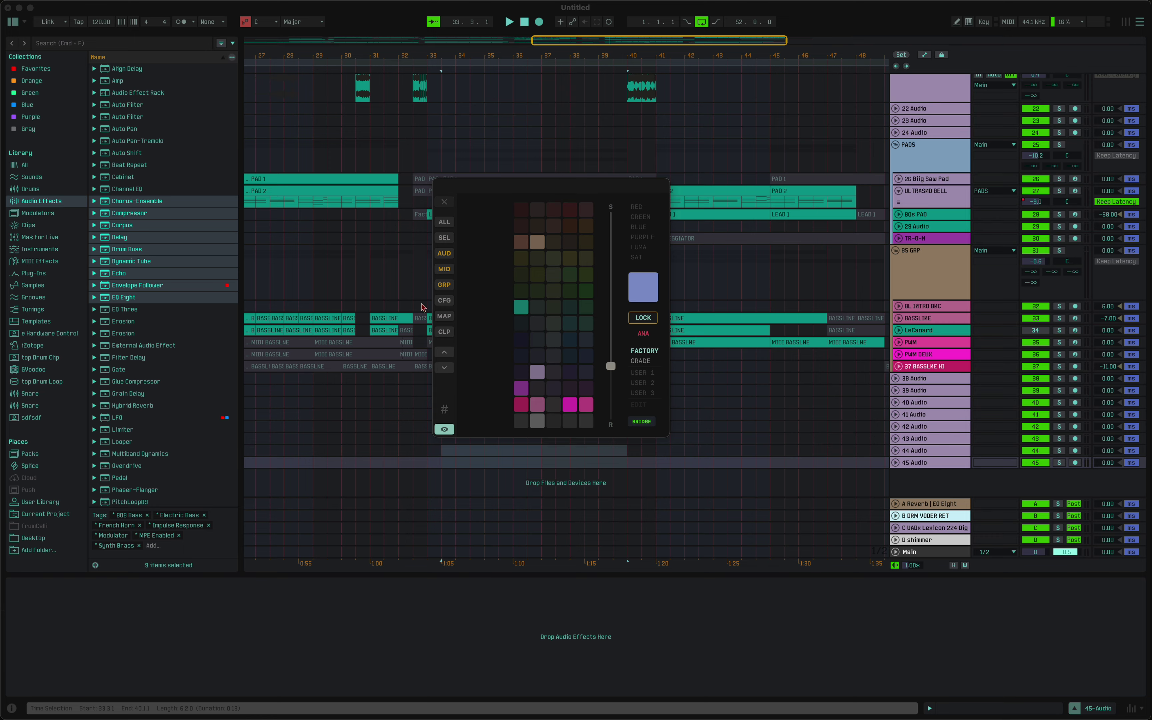
- Try TONAL, LUMA and SPECTRAL track colours without UNIFORM, then restore TONAL with UNIFORM turned on
left_click(444, 300)
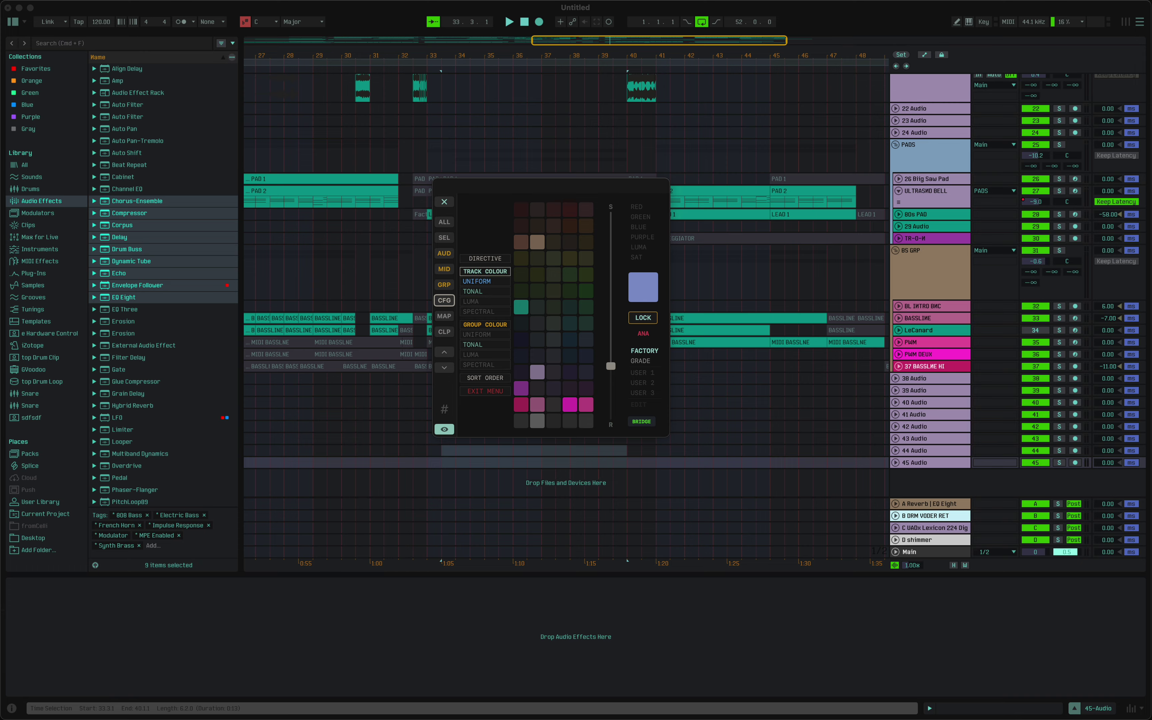
left_click(485, 281)
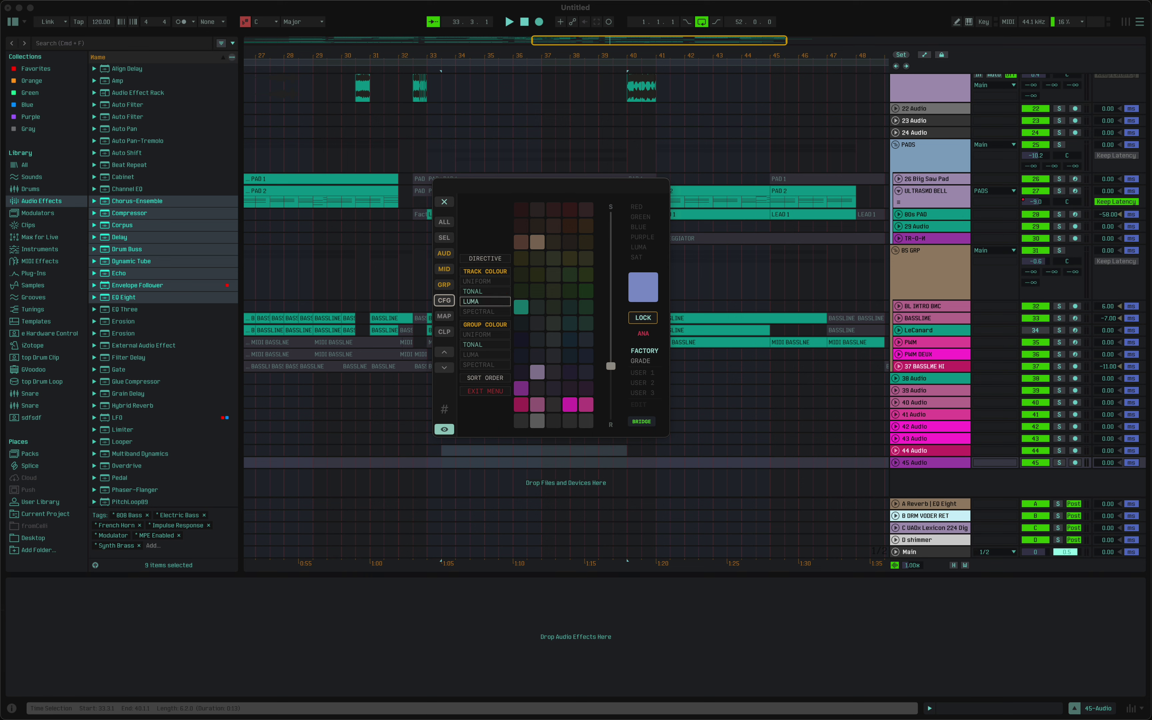
left_click(485, 291)
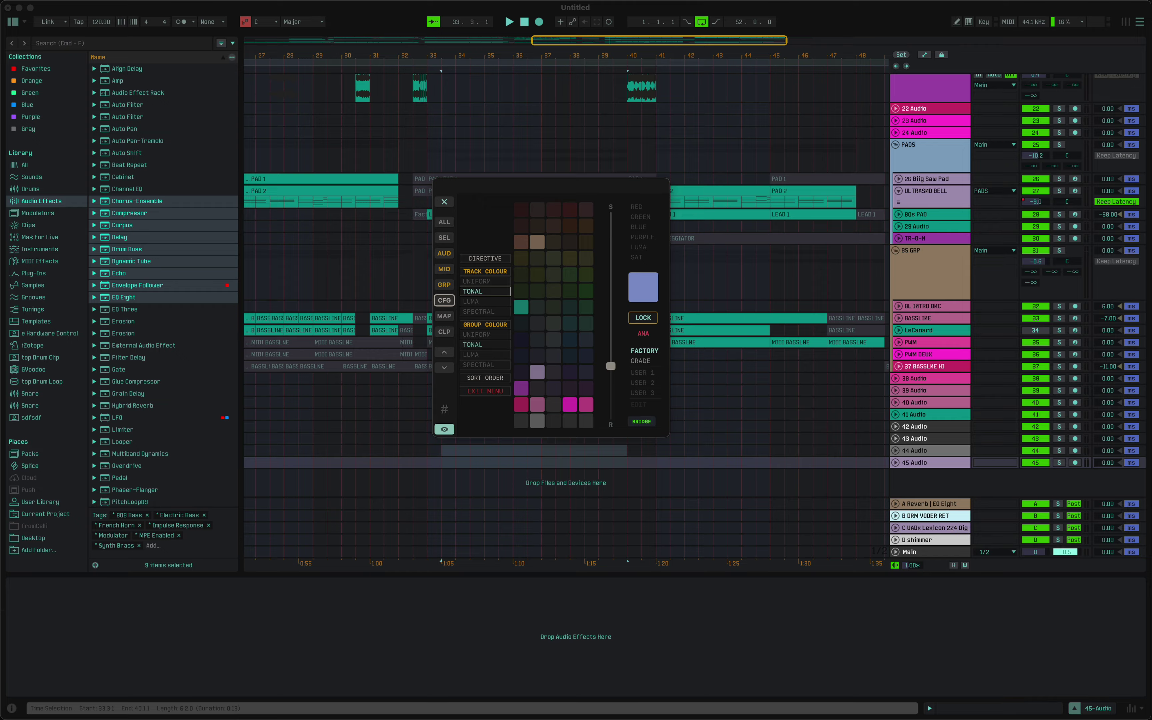
left_click(485, 301)
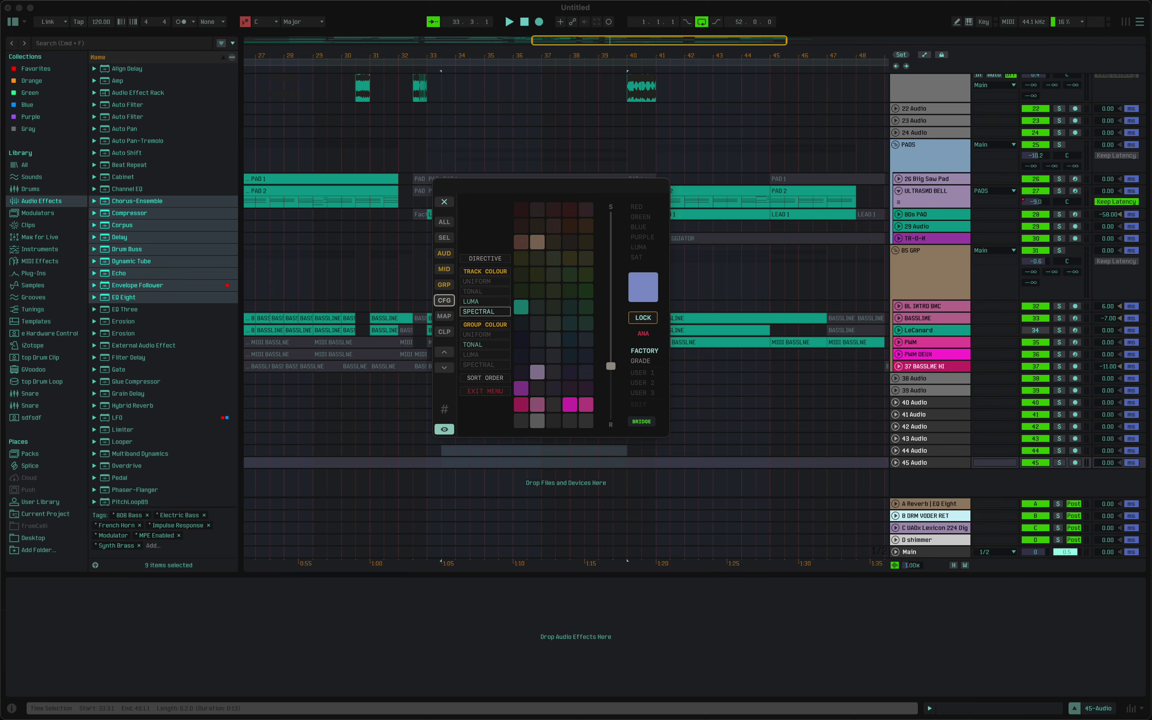
left_click(485, 312)
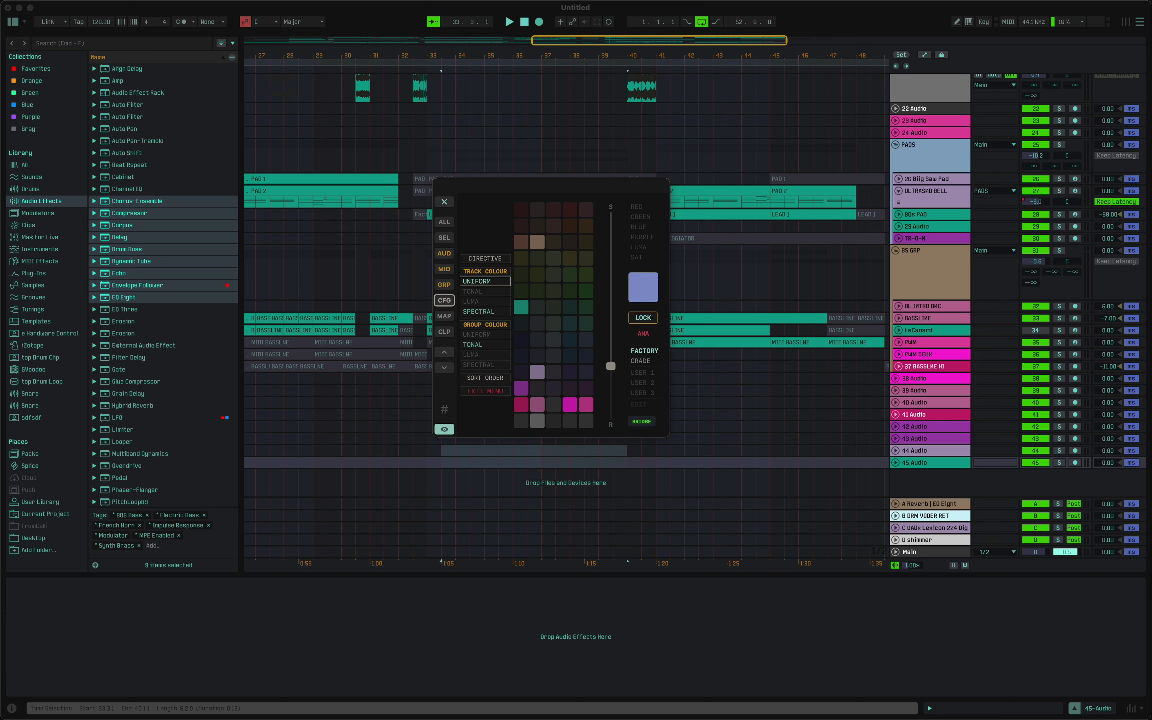
left_click(485, 281)
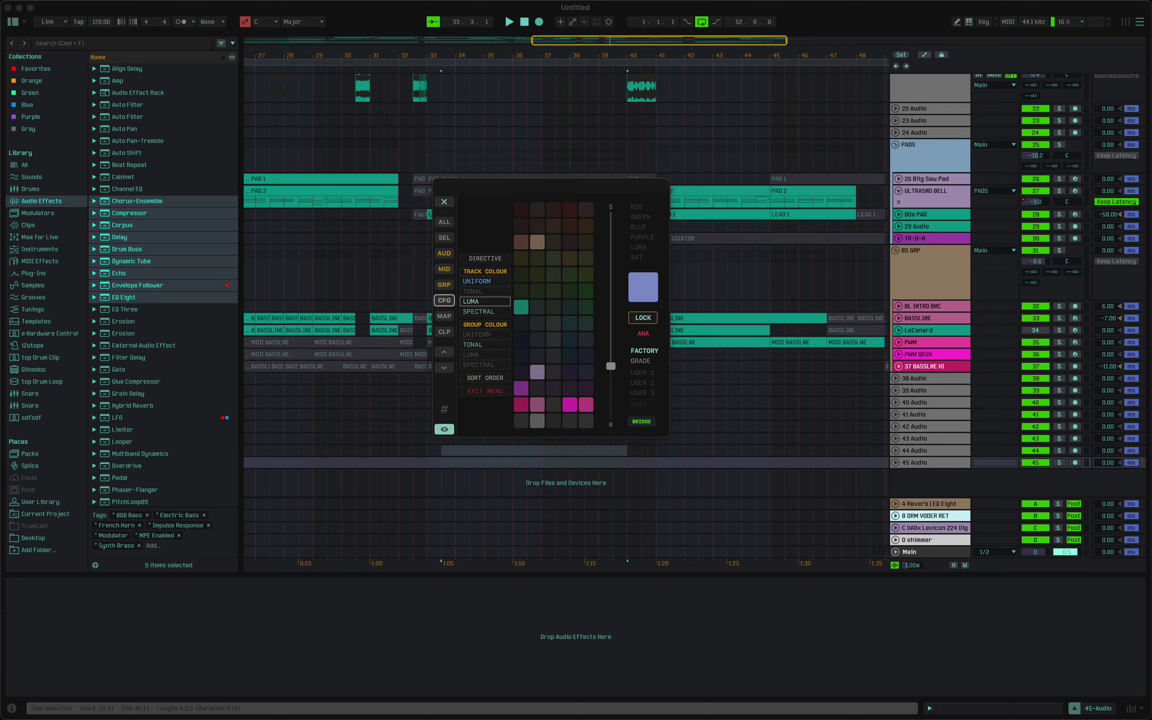
left_click(484, 291)
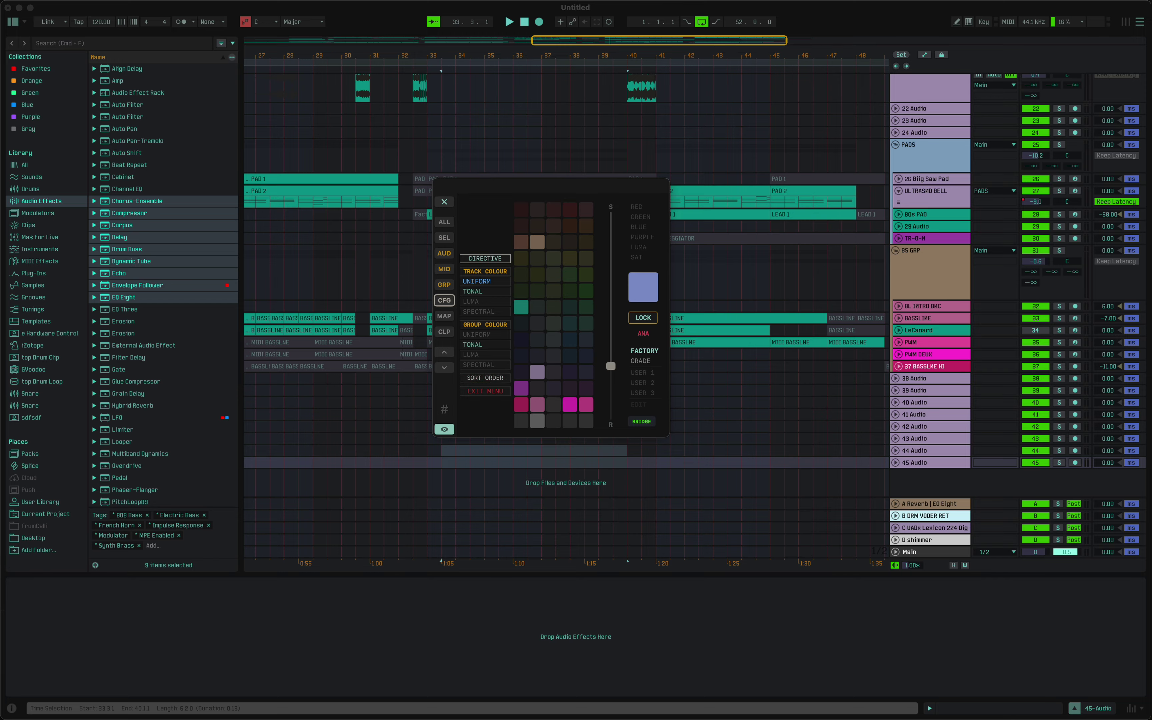
- Expand the DIRECTIVE options, then turn off UNIFORM for the track colour and nudge the S–R slider to recolour the tracks
left_click(484, 258)
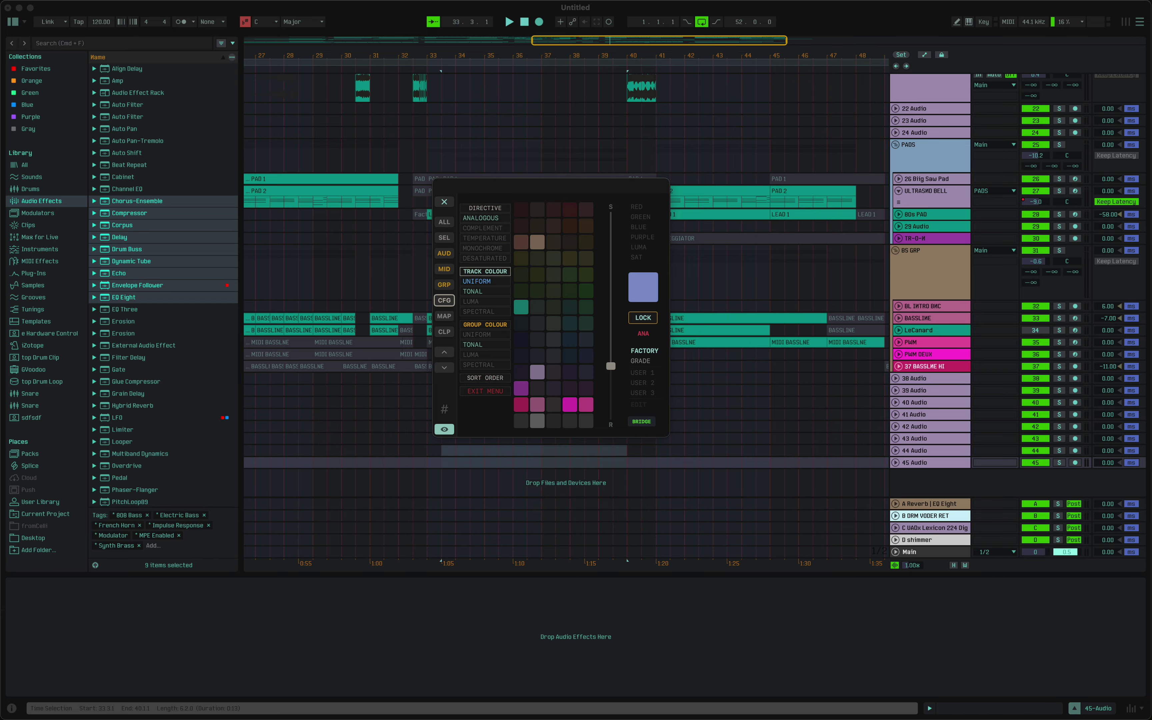
left_click(485, 280)
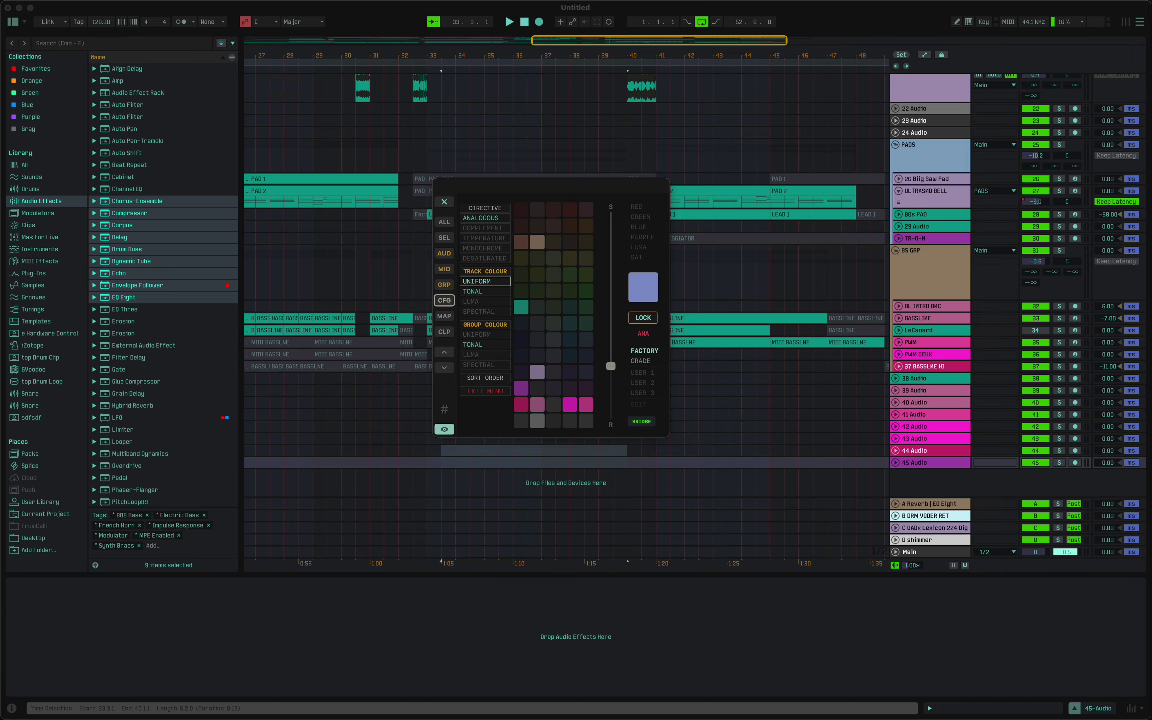
mouse_move(610, 366)
left_mouse_down()
mouse_move(611, 407)
mouse_move(611, 331)
mouse_move(611, 391)
mouse_move(610, 340)
mouse_move(611, 366)
left_mouse_up()
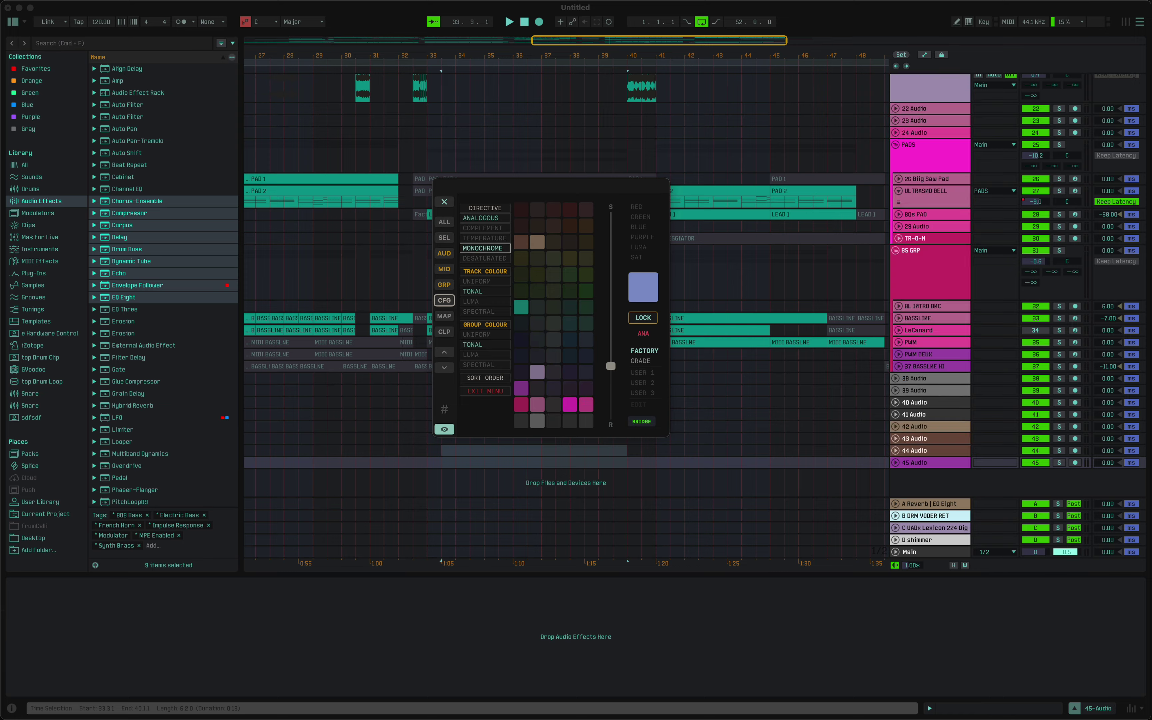
- Try the COMPLEMENT, TEMPERATURE, MONOCHROME and DESATURATED directives, then return to ANALOGOUS
left_click(484, 227)
left_click(484, 238)
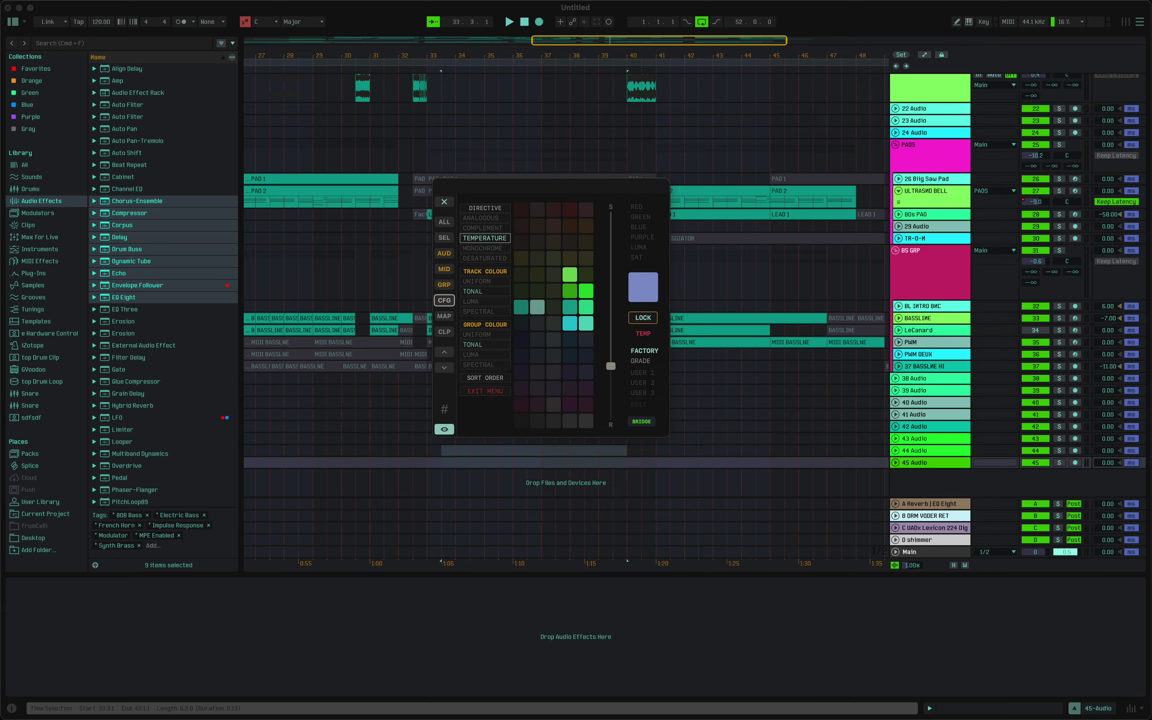
left_click(484, 248)
mouse_move(611, 365)
left_mouse_down()
mouse_move(611, 416)
mouse_move(610, 255)
mouse_move(610, 356)
left_mouse_up()
left_click(485, 258)
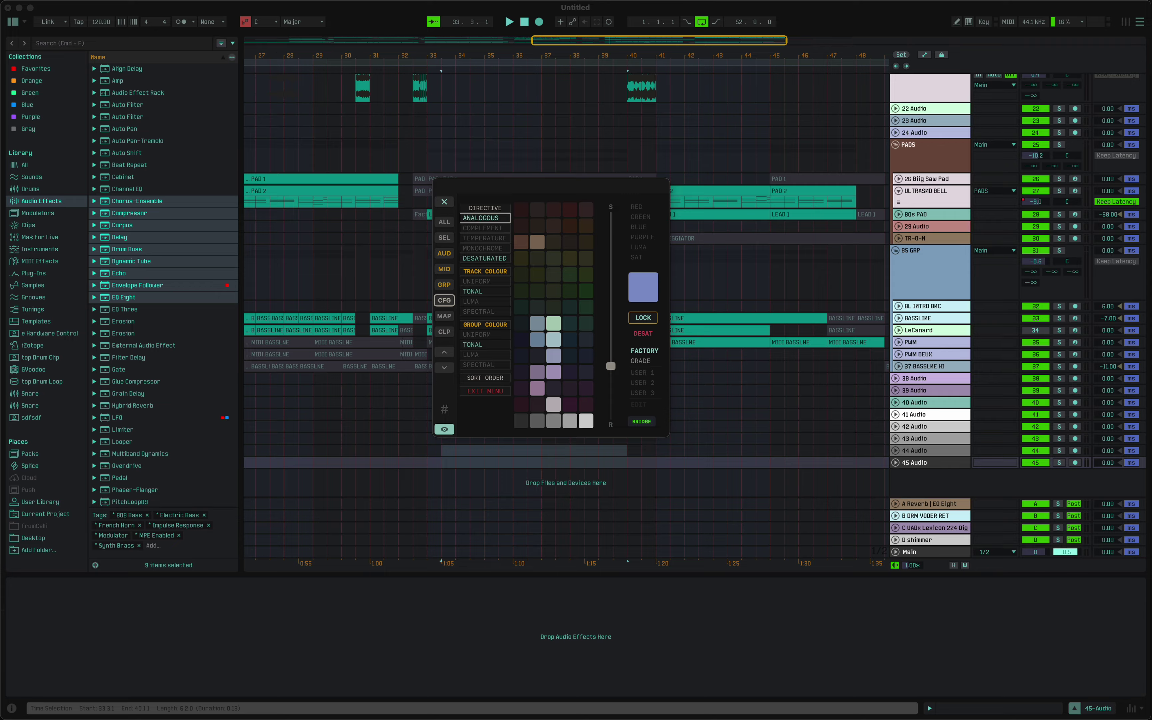
left_click(484, 218)
left_click(485, 218)
left_click(484, 218)
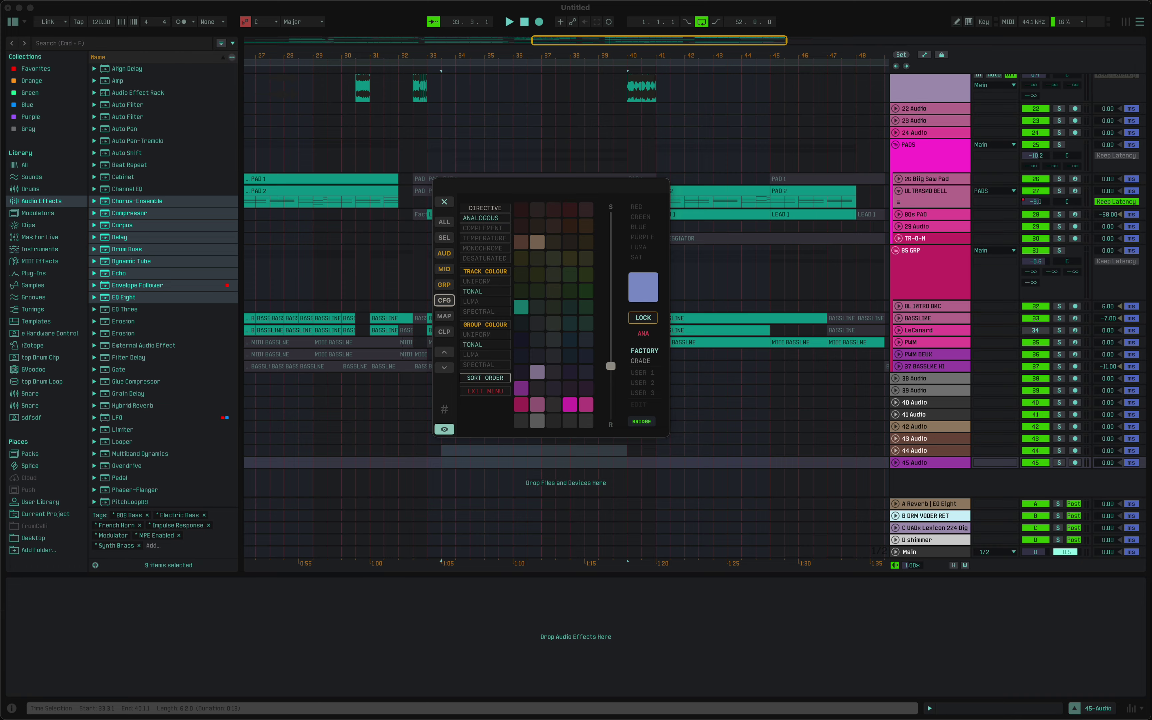
- Expand the SORT ORDER options, try PING-PONG and SPREAD, and exit the CFG menu
left_click(484, 378)
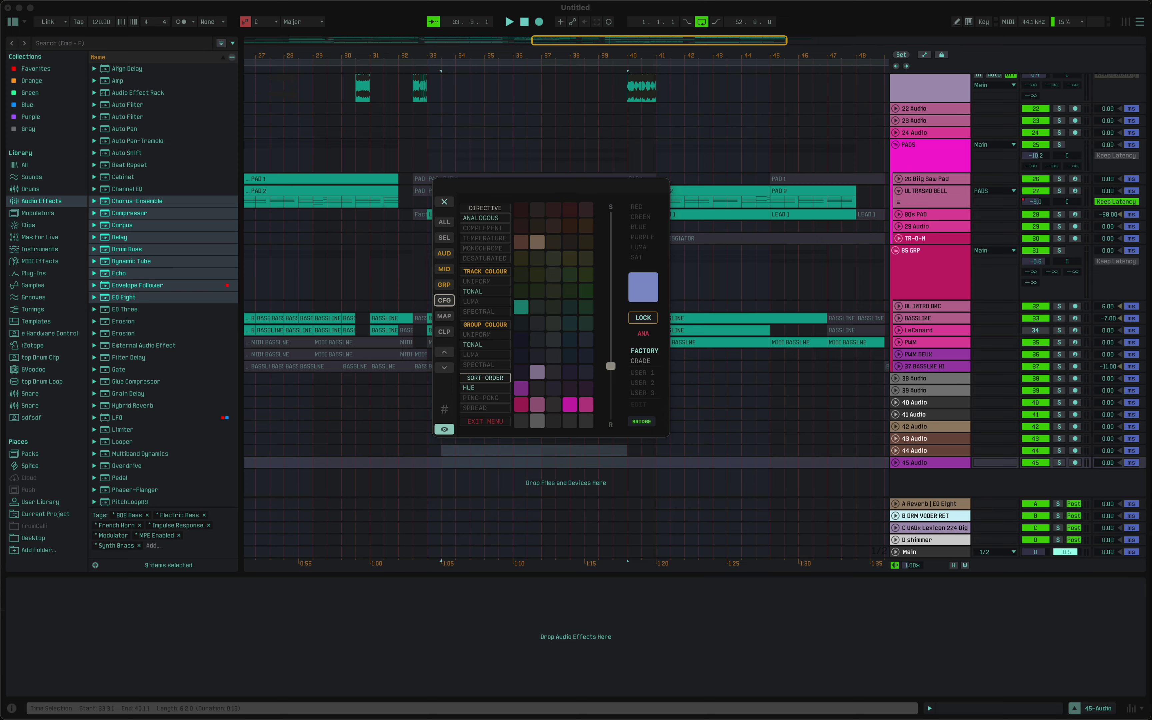
left_click(484, 397)
left_click(485, 408)
key("Up")
key("Up")
key("Up")
key("Down")
key("Return")
- Try the S–R slider about 60 percent towards R, then return it to about 75 percent
left_click(450, 301)
key("Up")
key("Up")
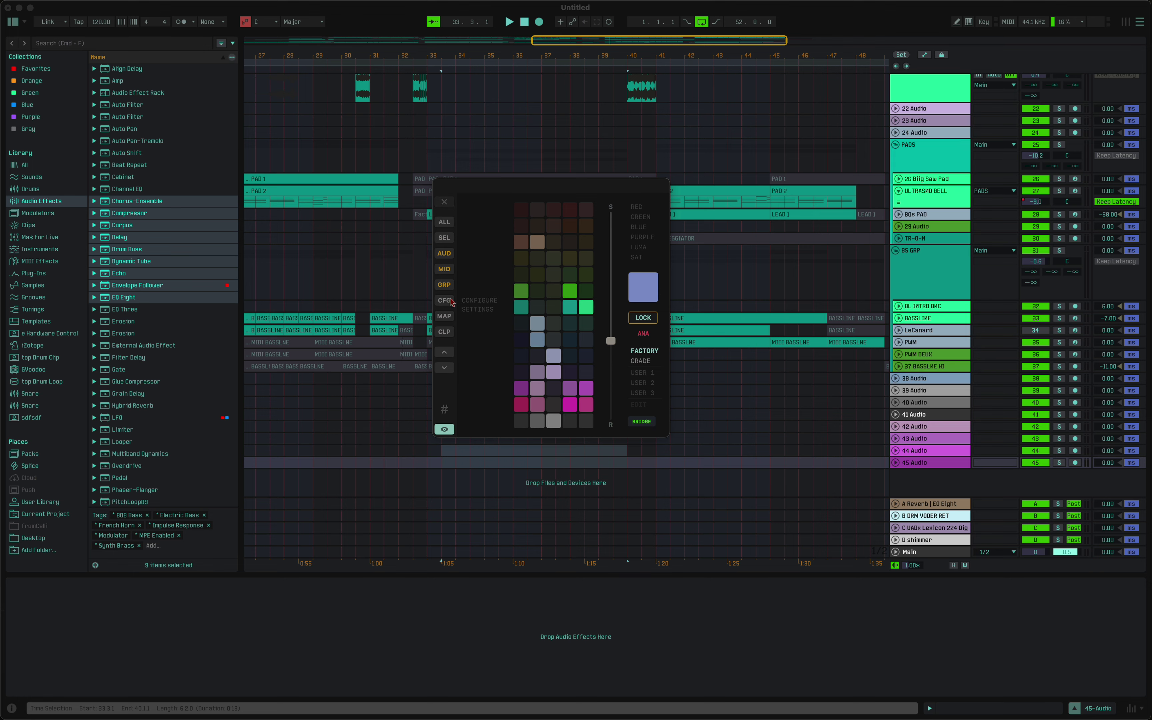
key("Down")
key("Down")
key("Up")
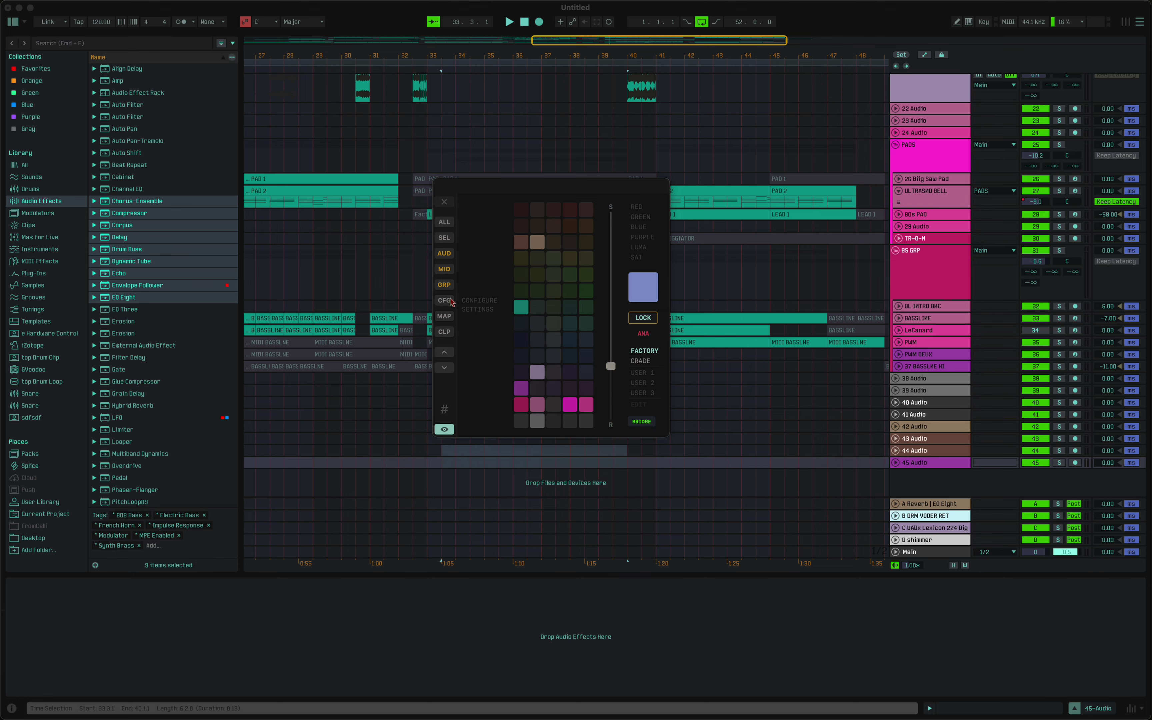
- Reopen the CFG options and switch the SORT ORDER to PING-PONG
scroll(749, 253, "up", 10)
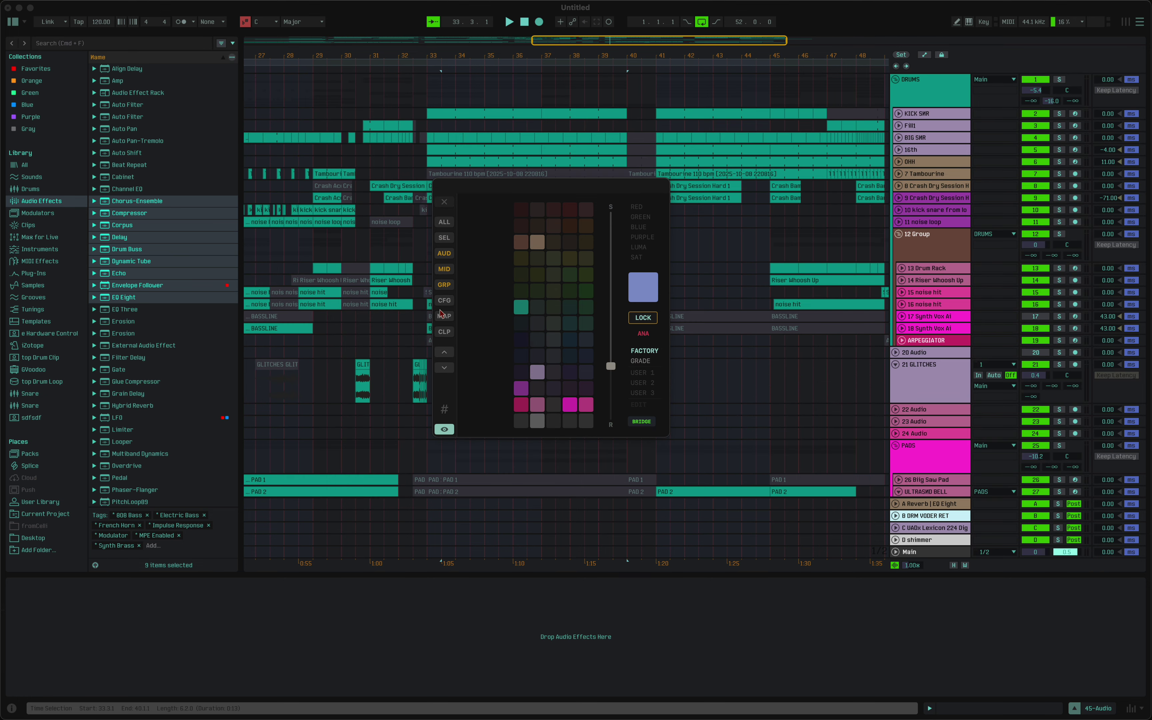
left_click(447, 304)
left_click(448, 307)
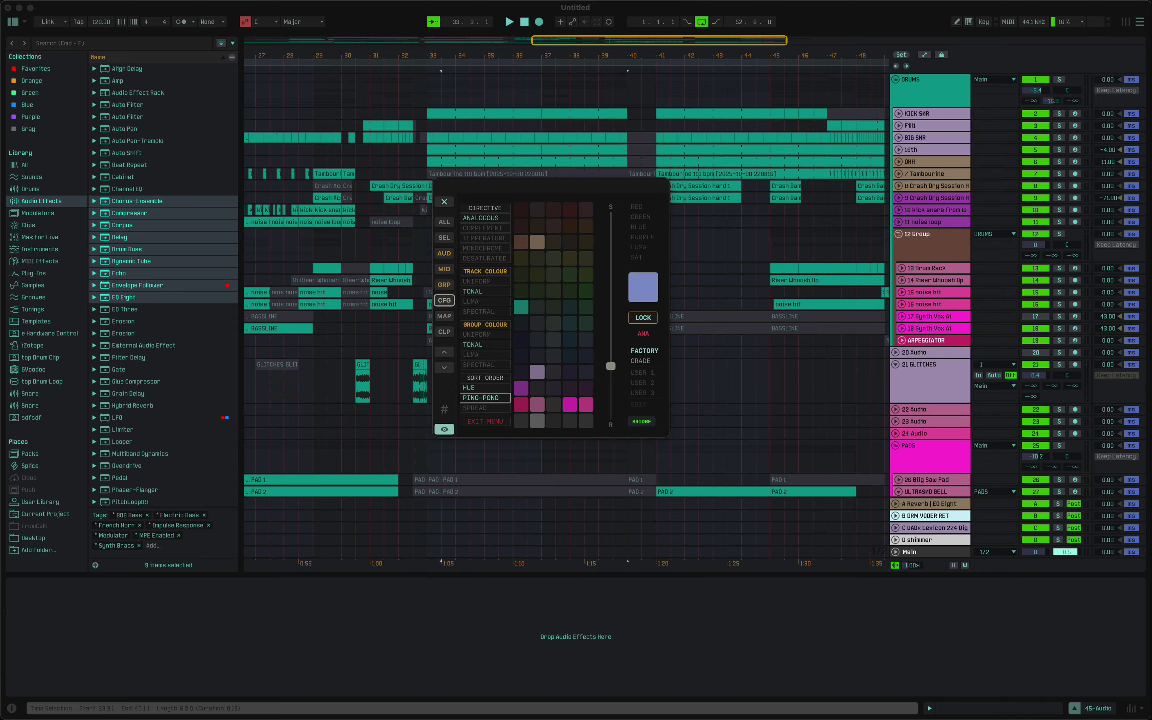
left_click(484, 397)
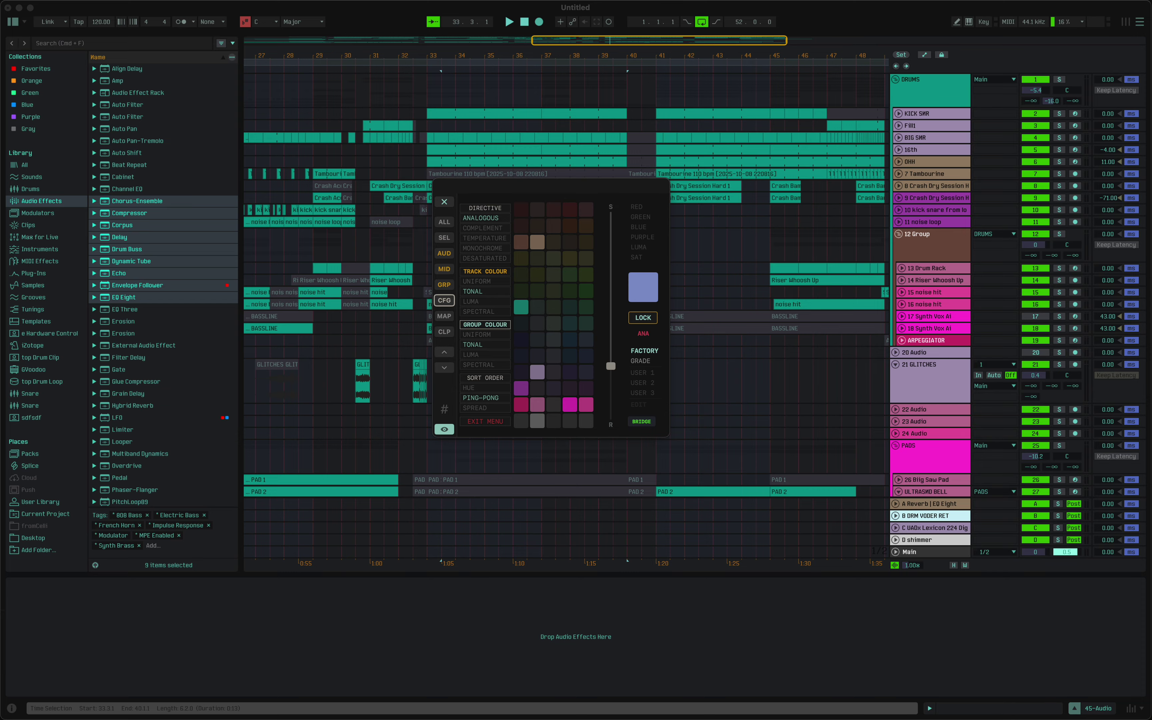
- Try LUMA for the group colour, settle on SPECTRAL, exit the CFG menu and review the recoloured tracks
left_click(484, 355)
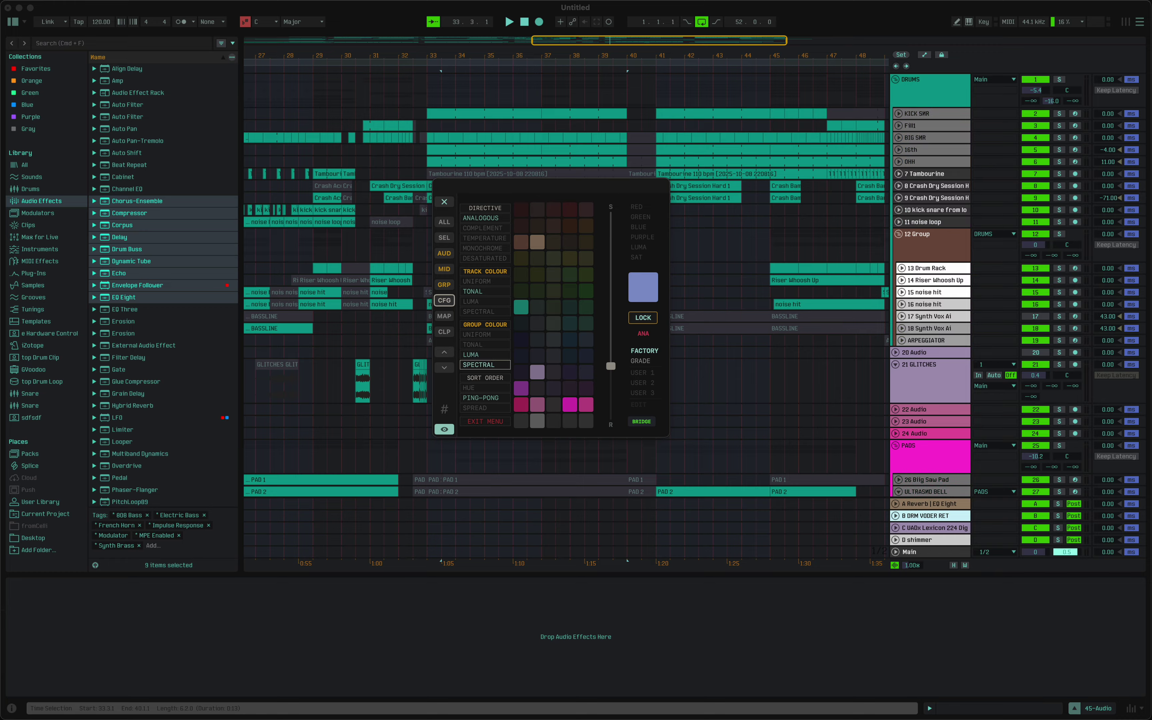
left_click(483, 364)
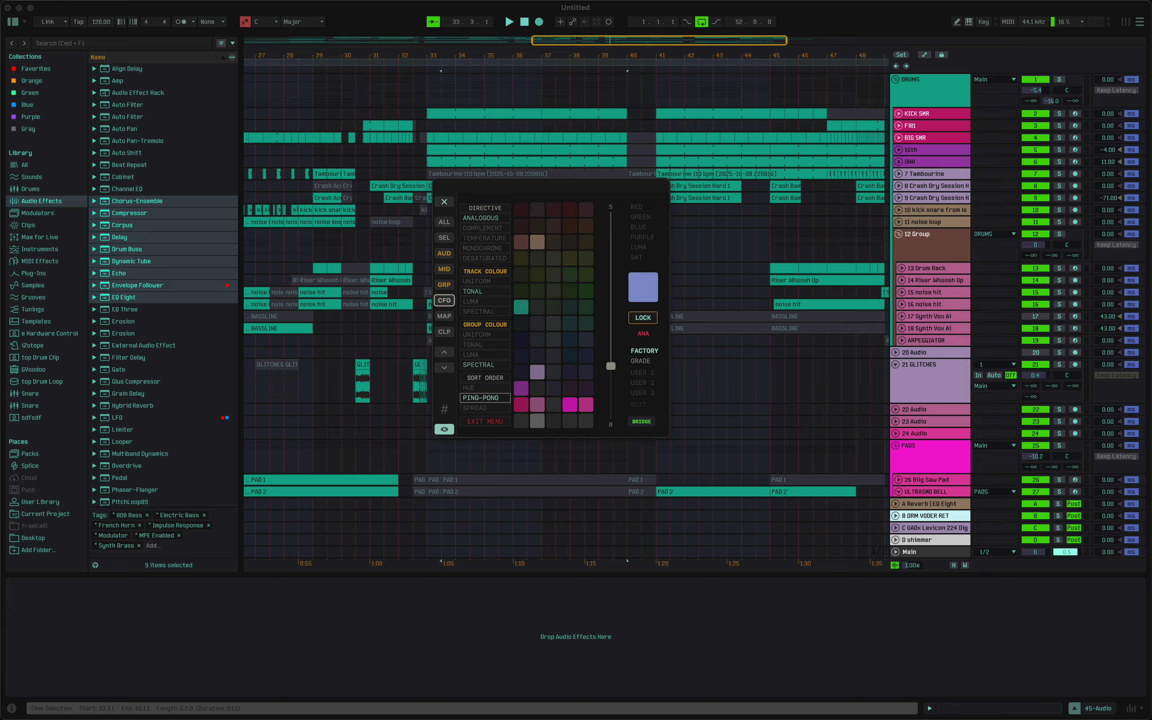
left_click(485, 387)
left_click(485, 421)
scroll(694, 338, "down", 3)
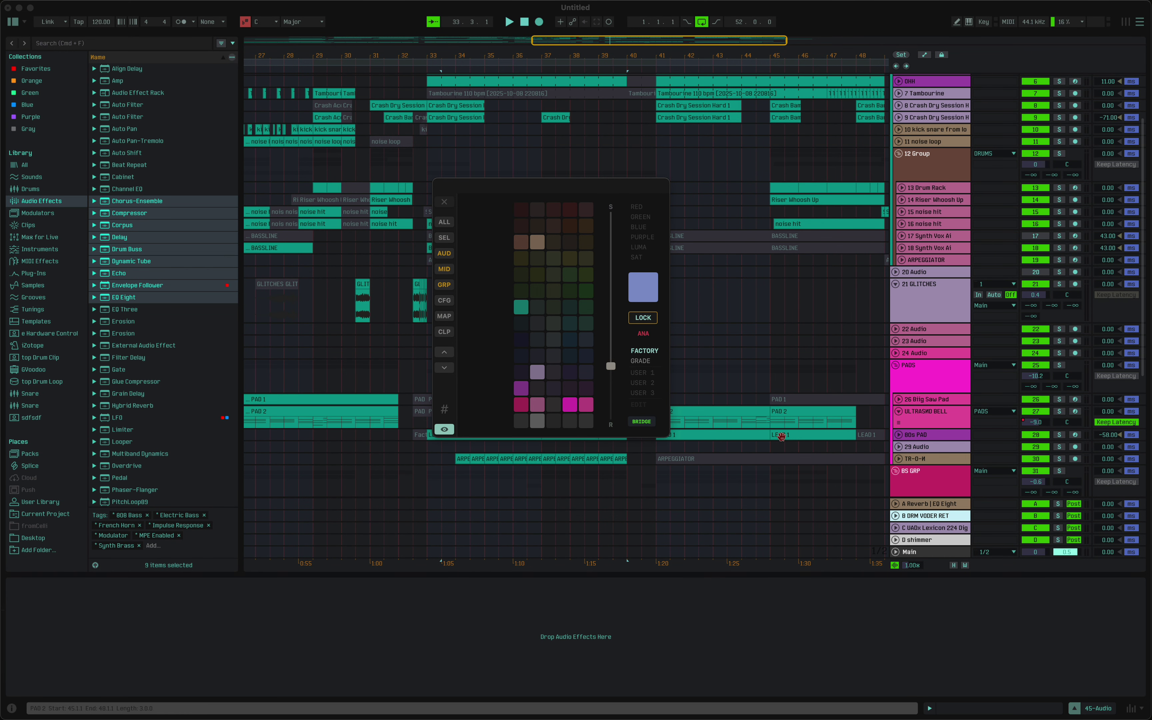
scroll(764, 364, "down", 8)
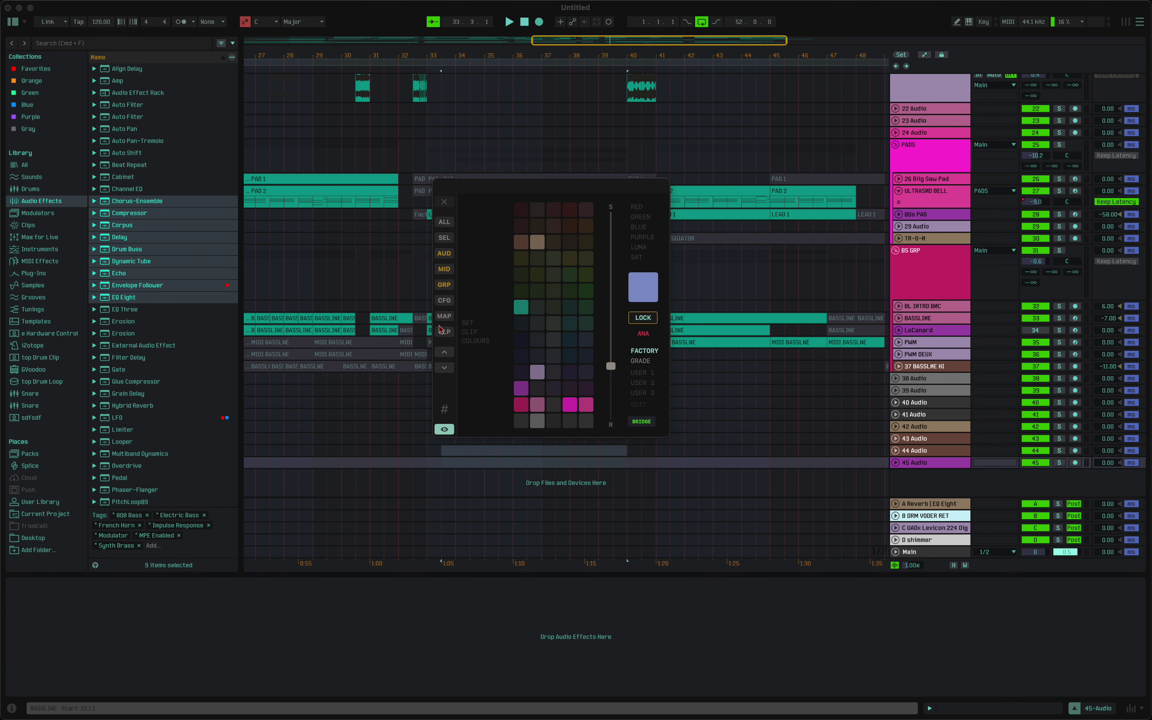
- Turn off both TRACK COLOUR and GROUP COLOUR in the CFG options so the colours apply across ALL tracks
left_click(444, 300)
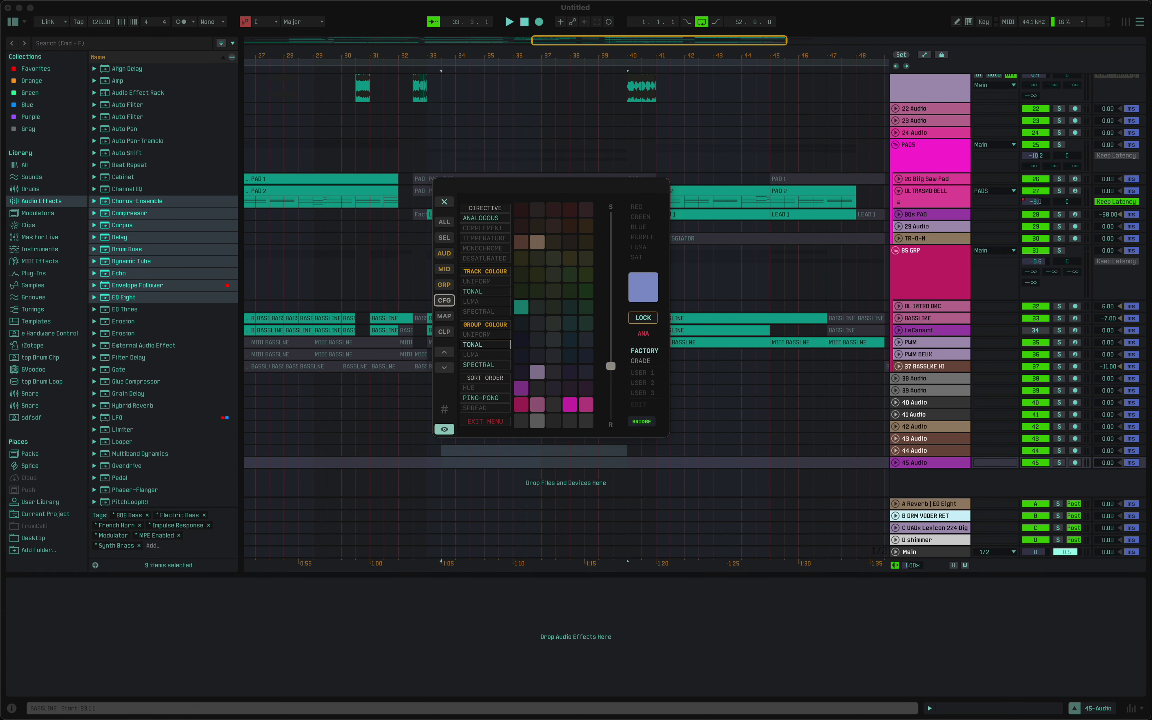
left_click(484, 271)
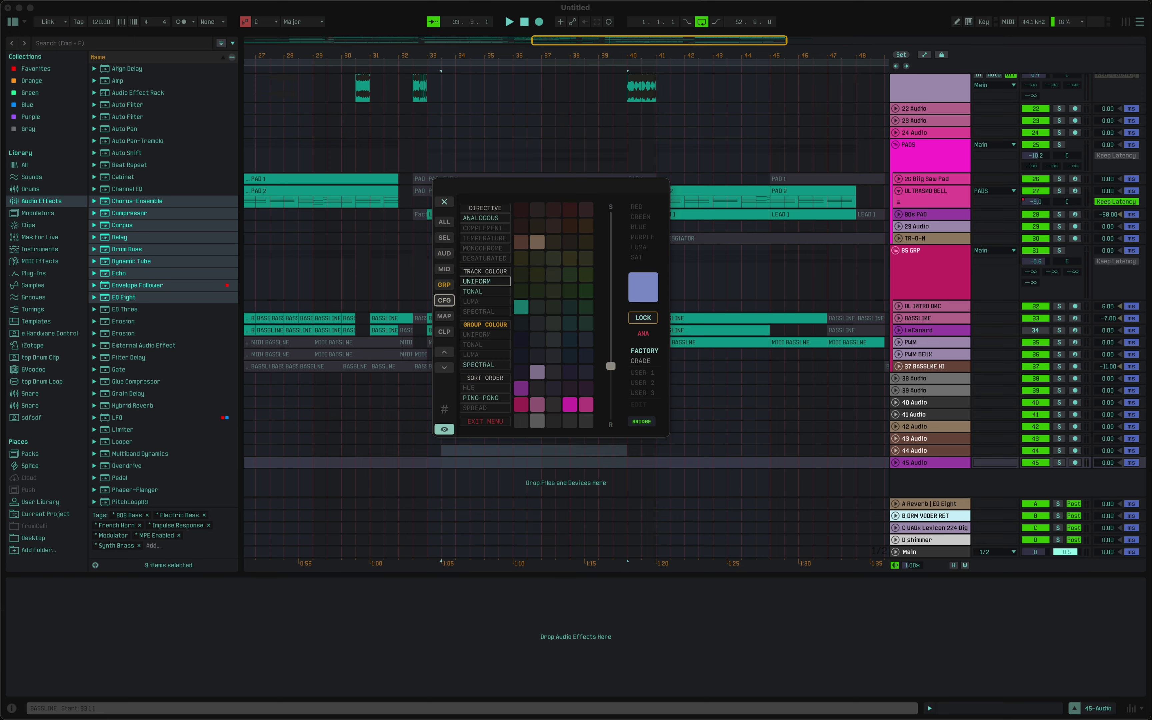
key("Down")
key("Down")
key("Down")
key("Down")
key("Down")
key("Up")
left_click(484, 324)
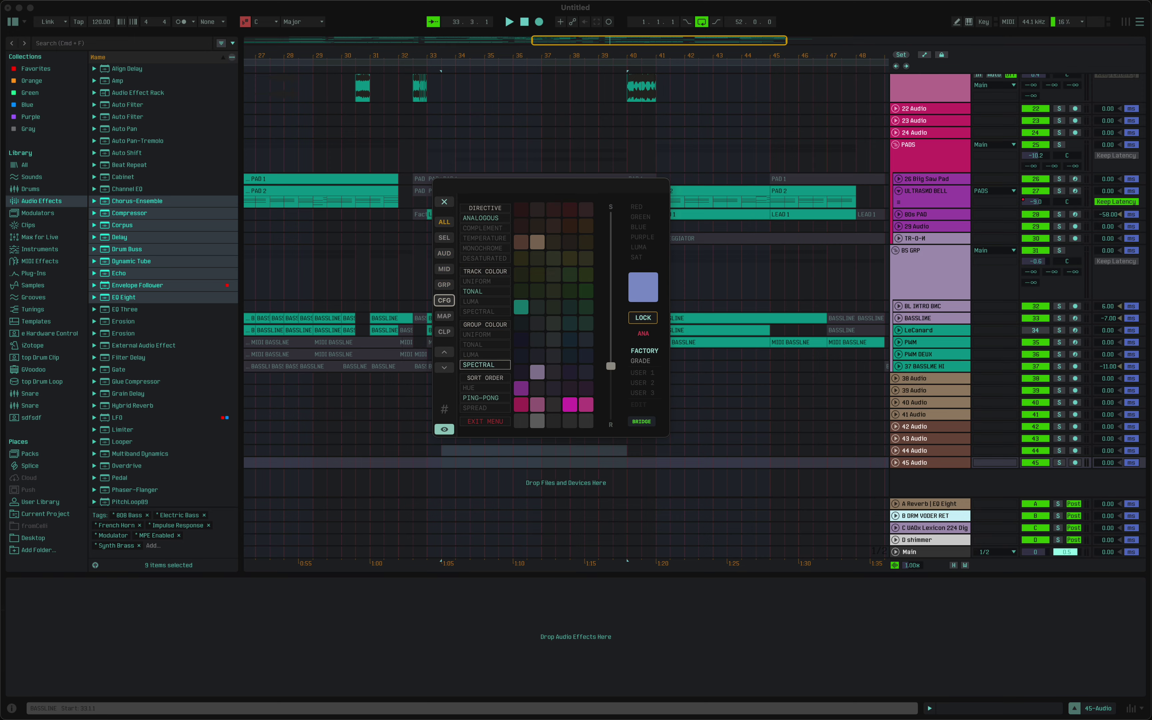
- Try the HUE sort order, switch to SPREAD, and move the S–R slider to about 60 percent towards R
left_click(484, 388)
left_click(485, 408)
left_click_drag(610, 366, 610, 340)
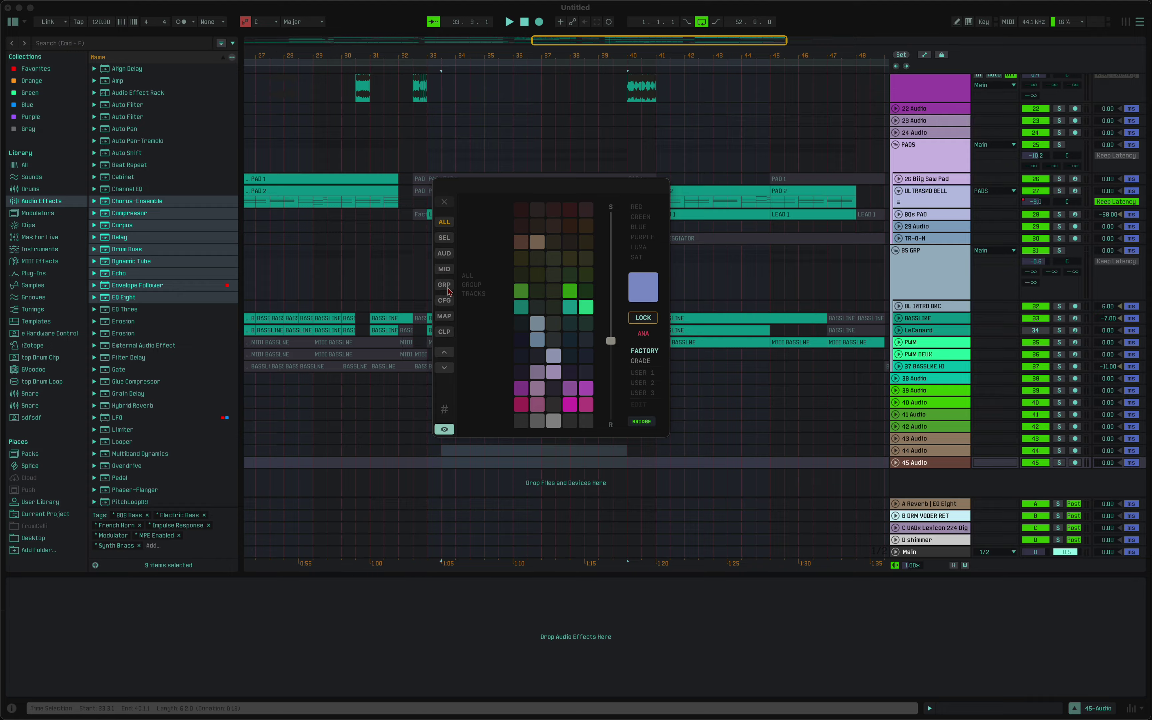
- Try recolouring all audio tracks with the AUD filter twice in a row
mouse_move(444, 253)
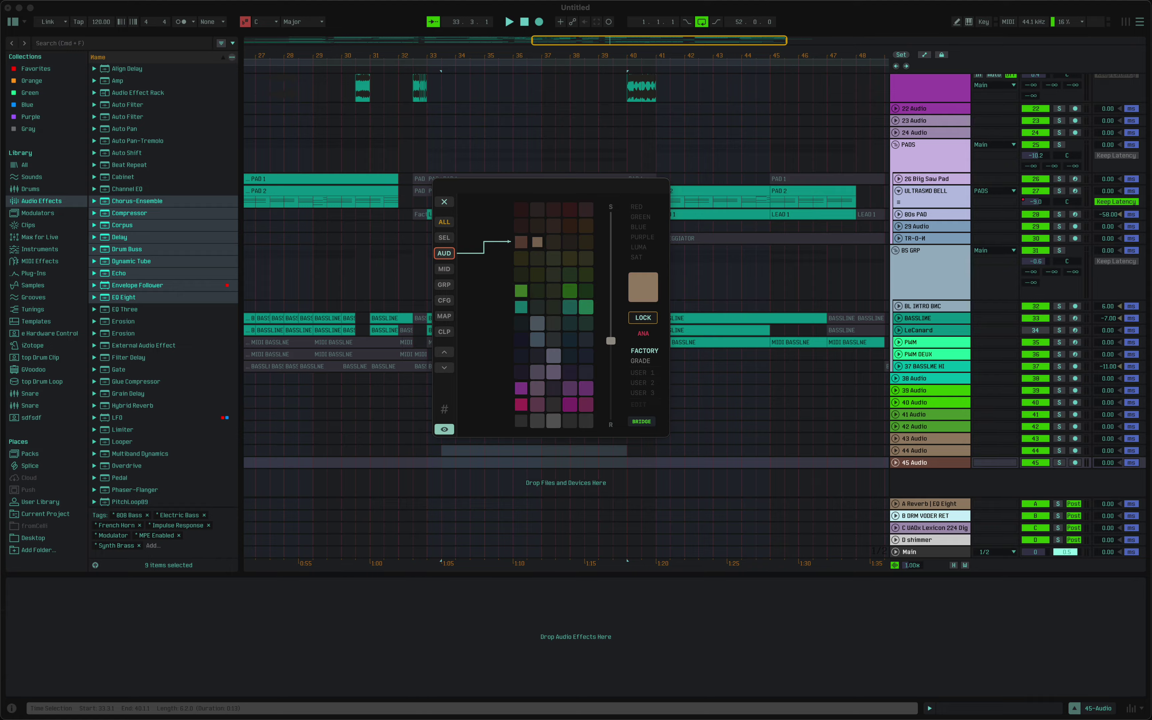
left_click(446, 253)
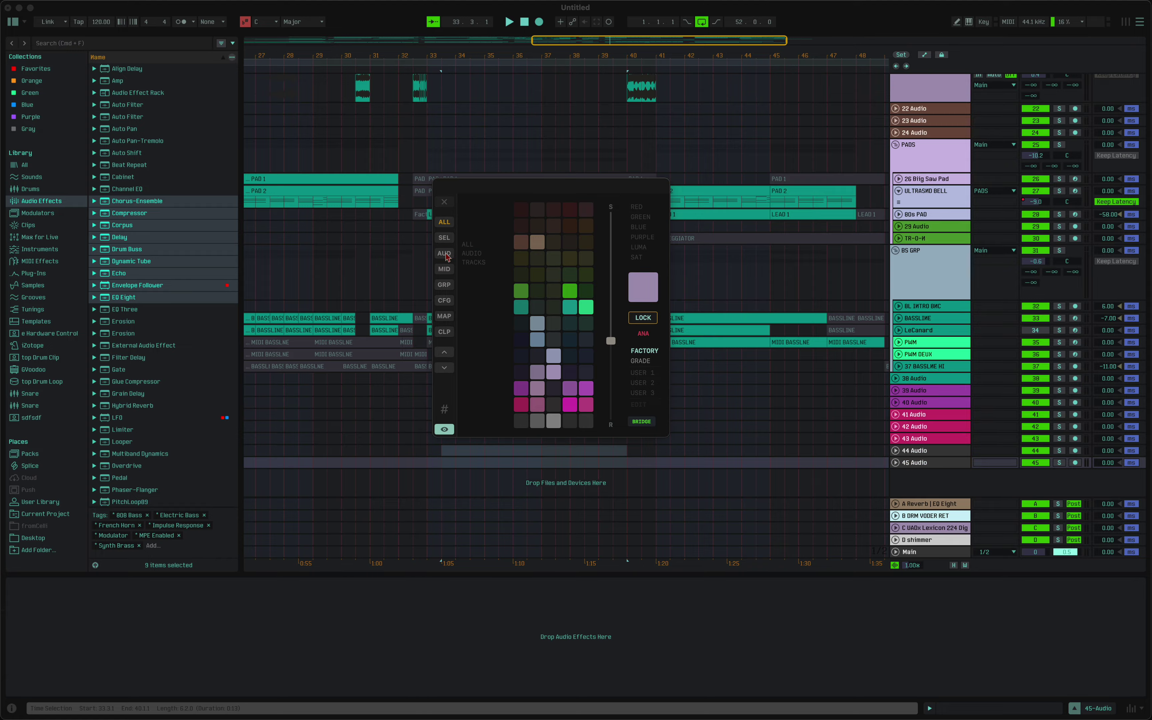
left_click(446, 253)
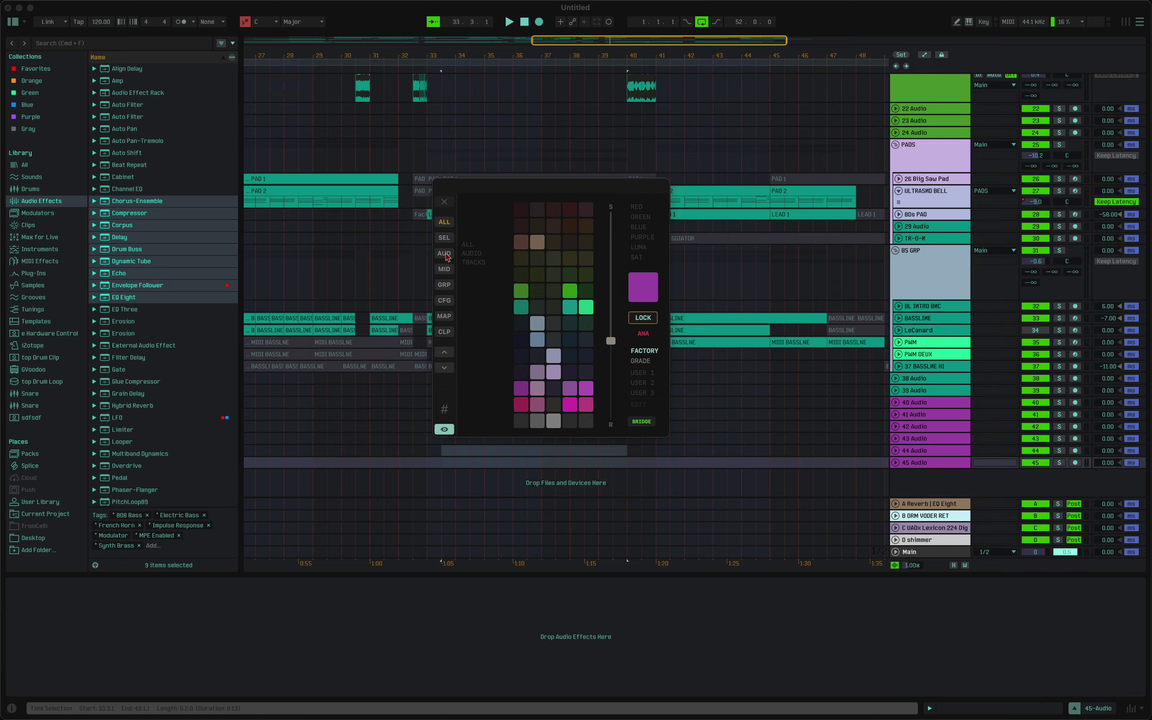
- Compare the SPREAD and HUE sort orders in the CFG options, leave it on HUE and close the menu
left_click(444, 300)
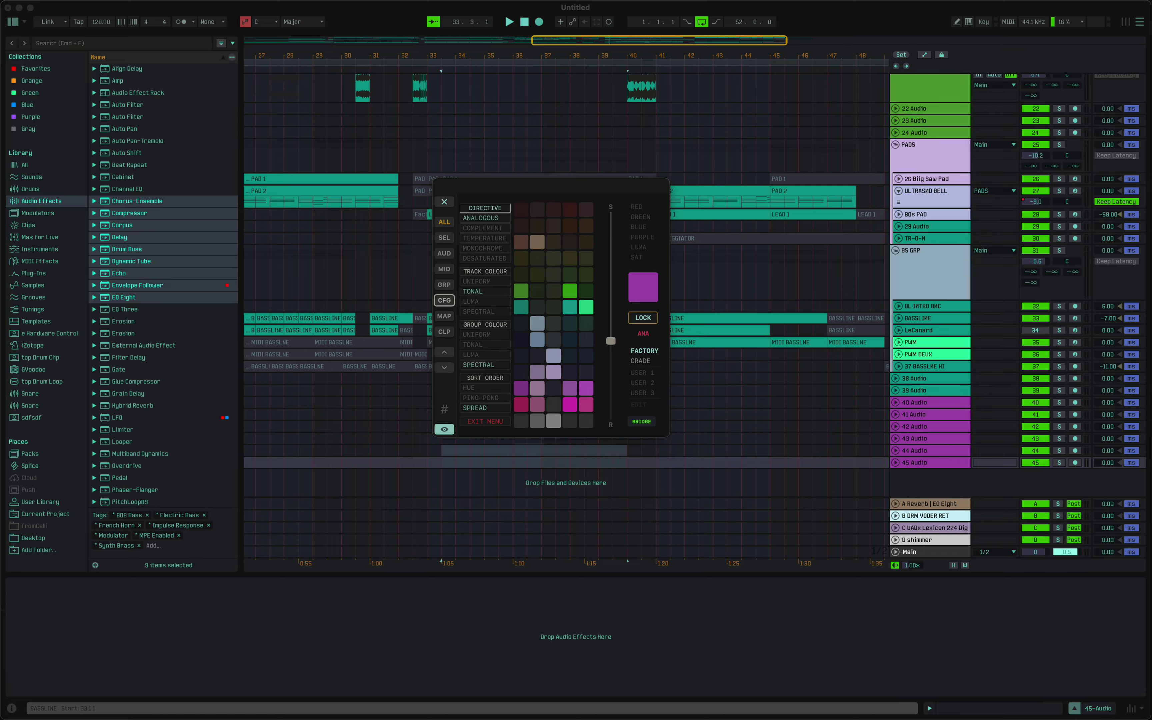
left_click(484, 387)
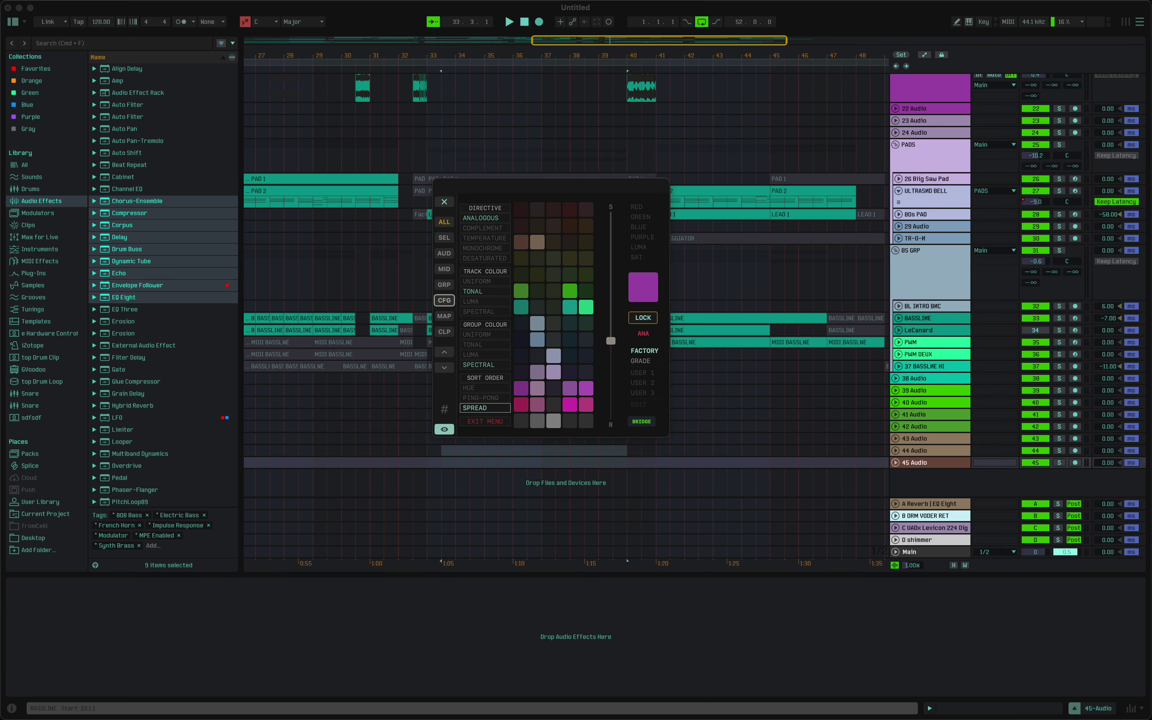
key("Up")
key("Up")
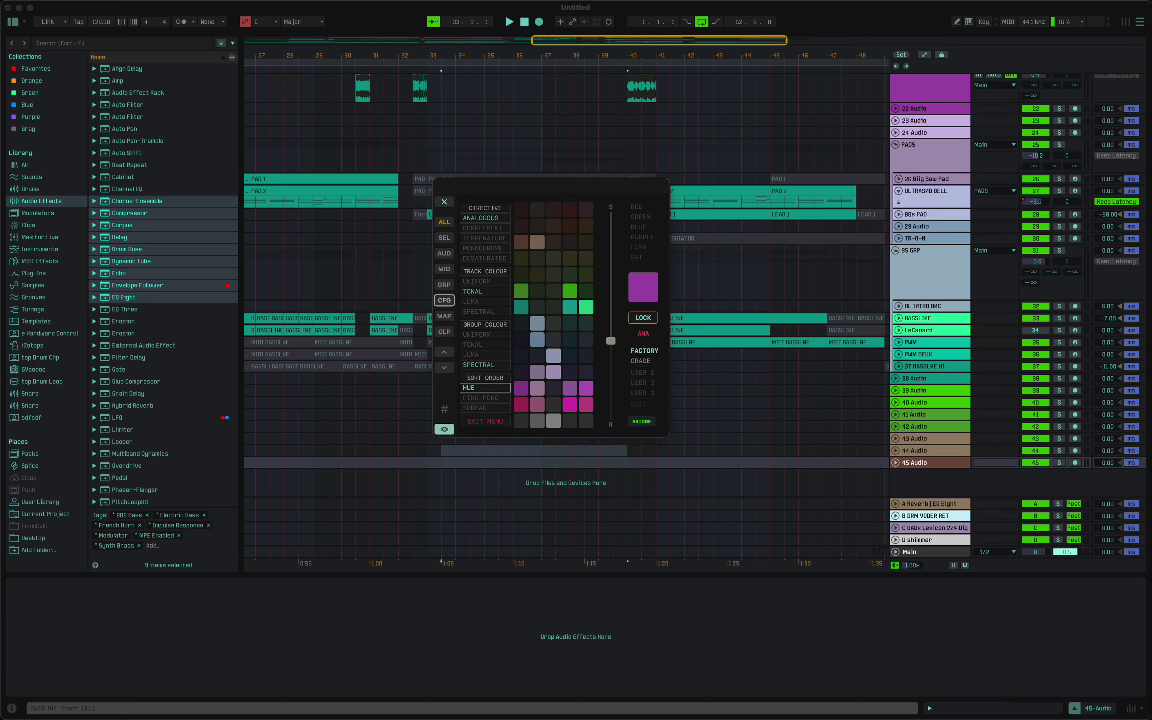
left_click(444, 300)
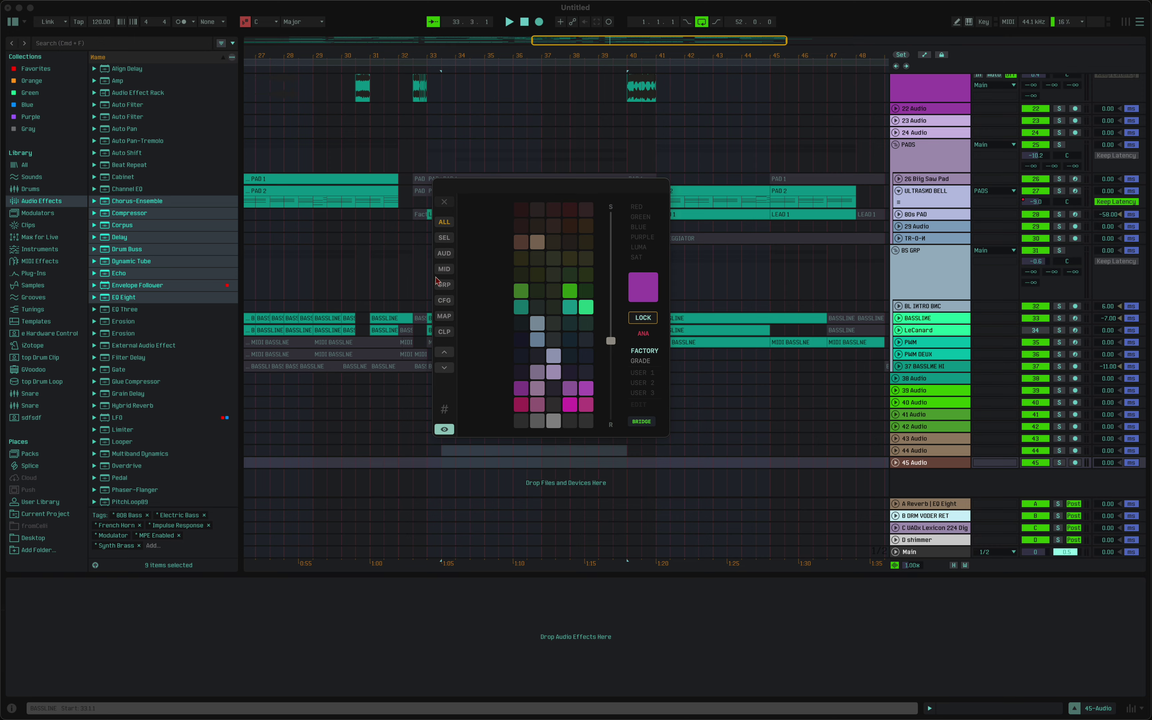
- Enable the GRP, AUD and MID filters together and check the TRACK COLOUR and GROUP COLOUR settings in CFG
scroll(909, 347, "up", 10)
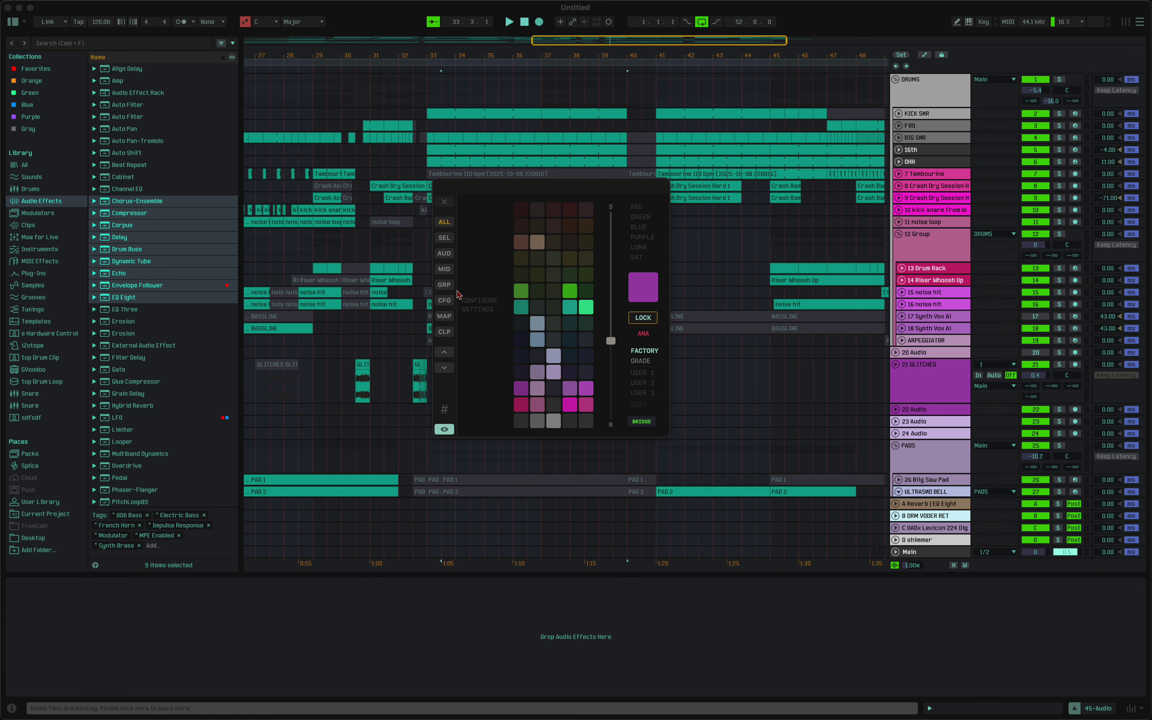
left_click(444, 284)
left_click(444, 254)
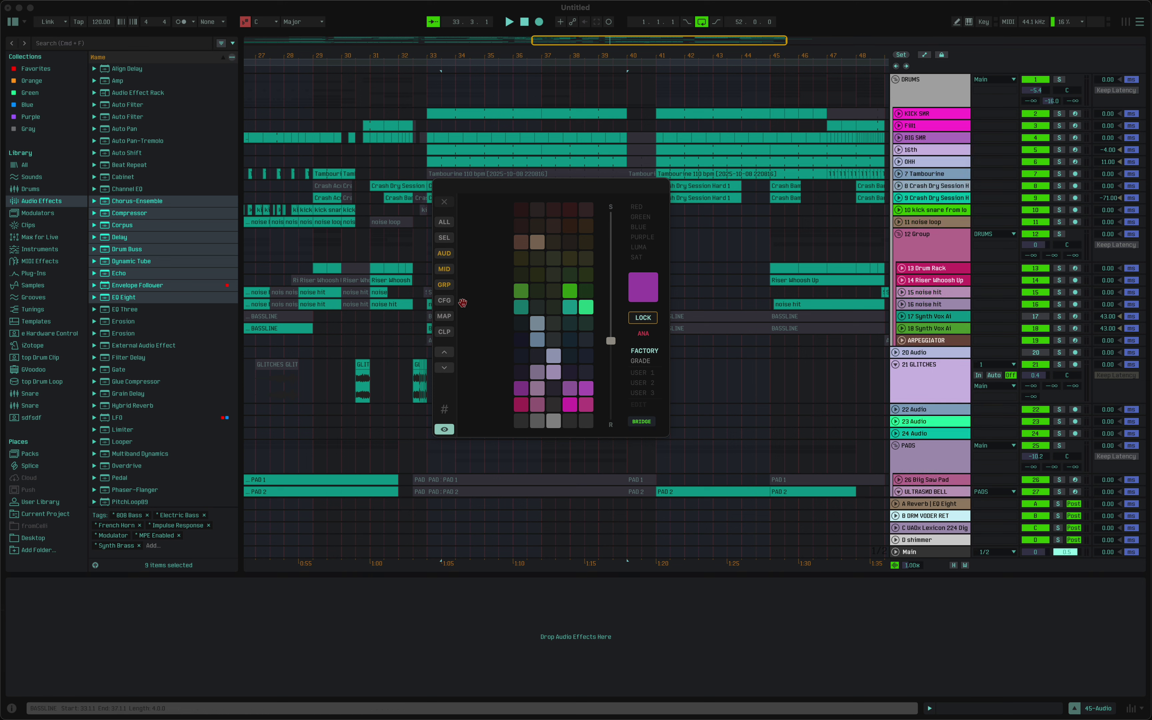
left_click(444, 300)
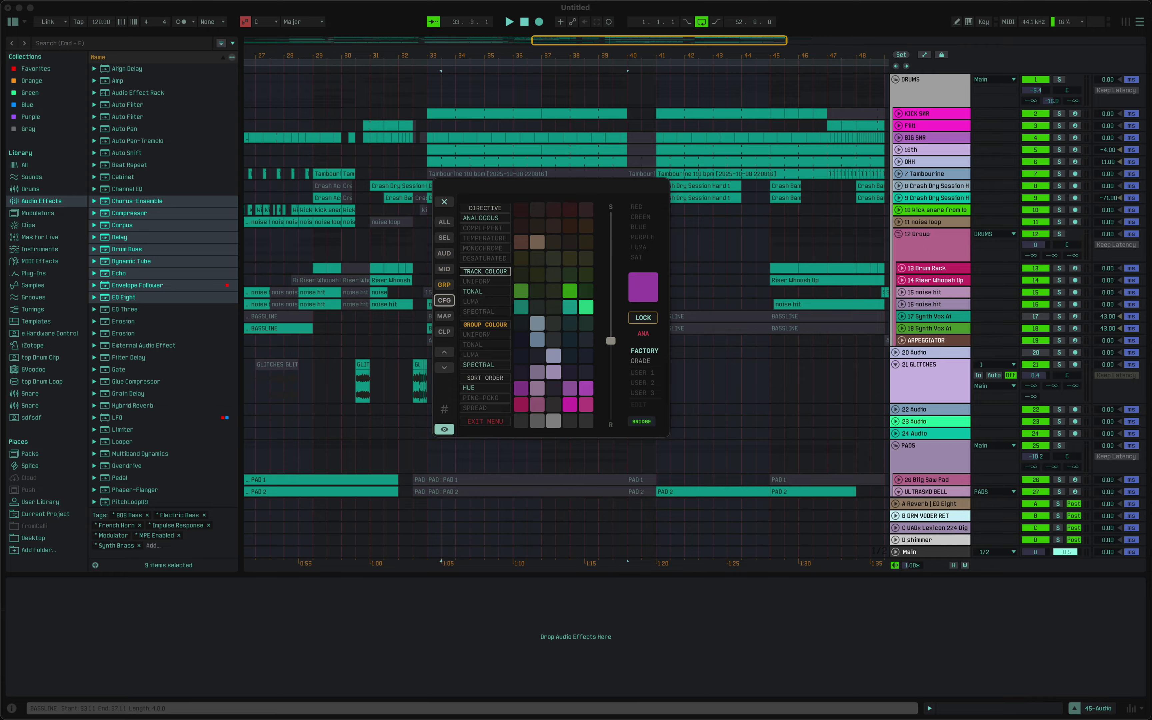
left_click(447, 302)
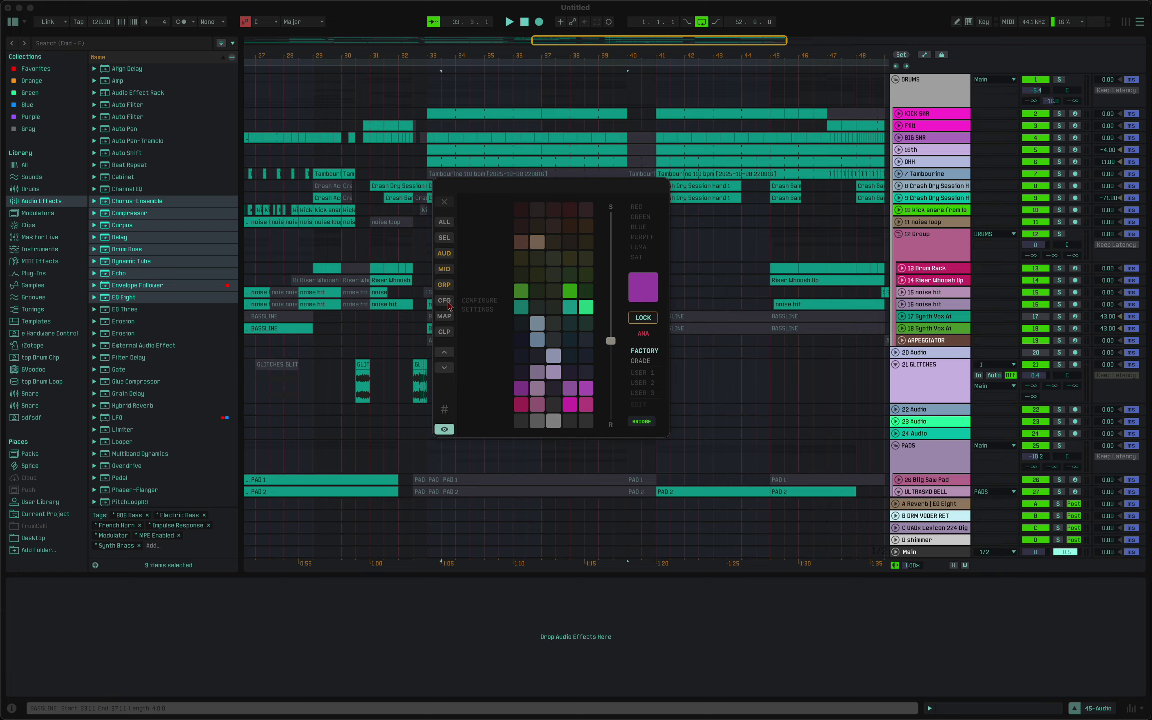
- Reopen the CFG options and activate UNIFORM under GROUP COLOUR to give each group's tracks a single colour
left_click(446, 301)
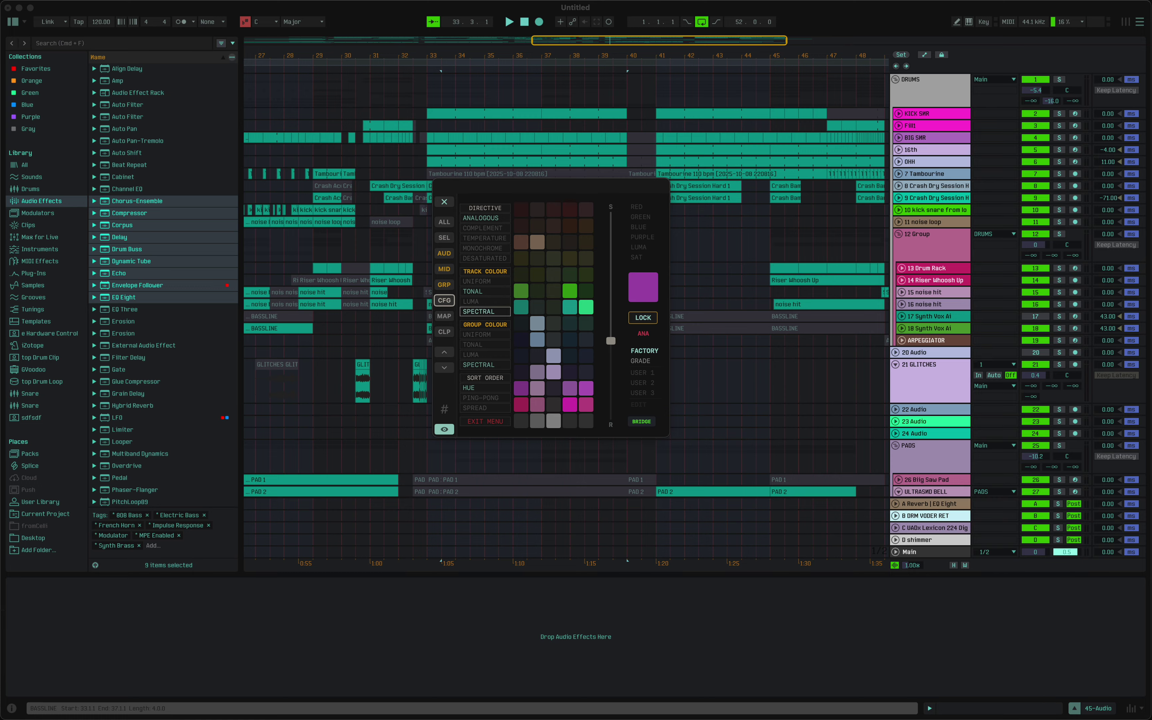
key("Down")
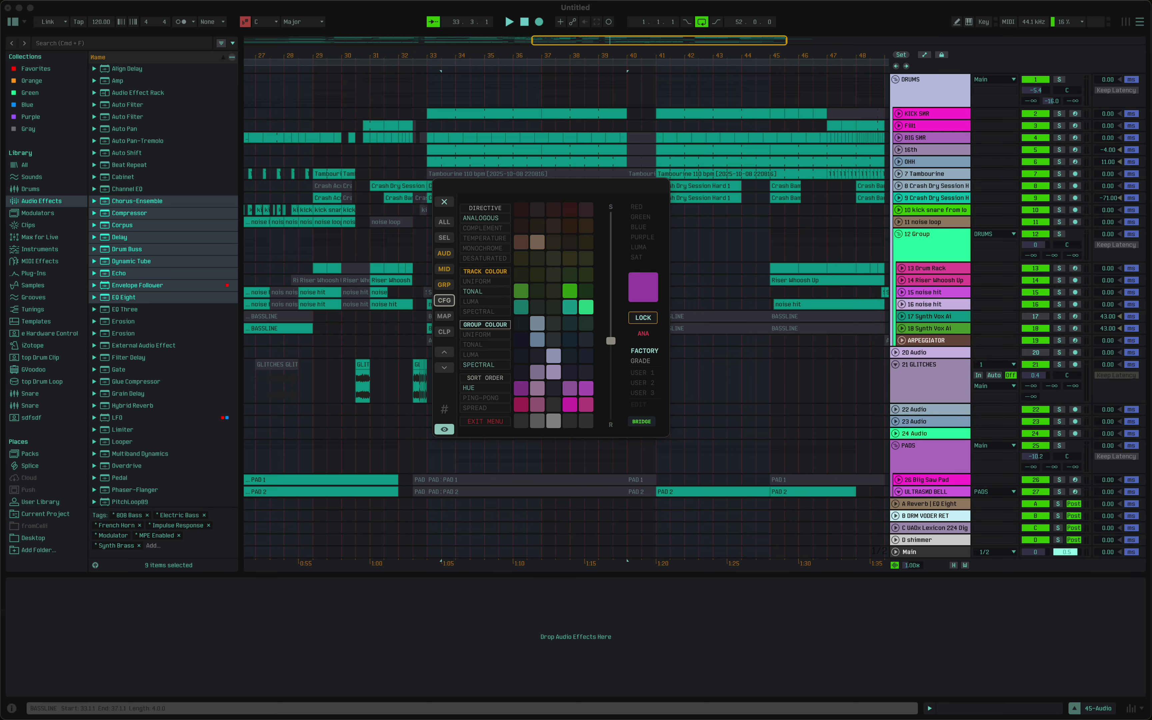
key("Down")
key("Down")
key("Down")
key("Up")
key("Up")
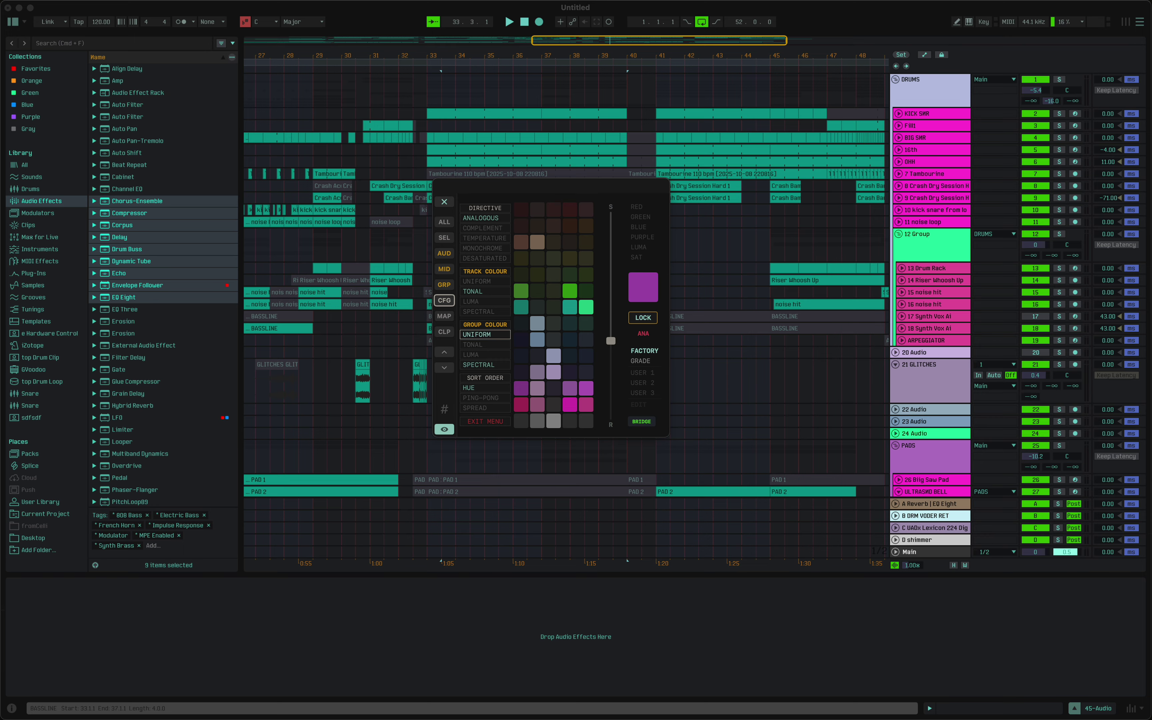
- Compare the uniform group colours with the S–R slider at about 75 and 60 percent towards R, ending at 75 percent
left_click_drag(610, 341, 611, 366)
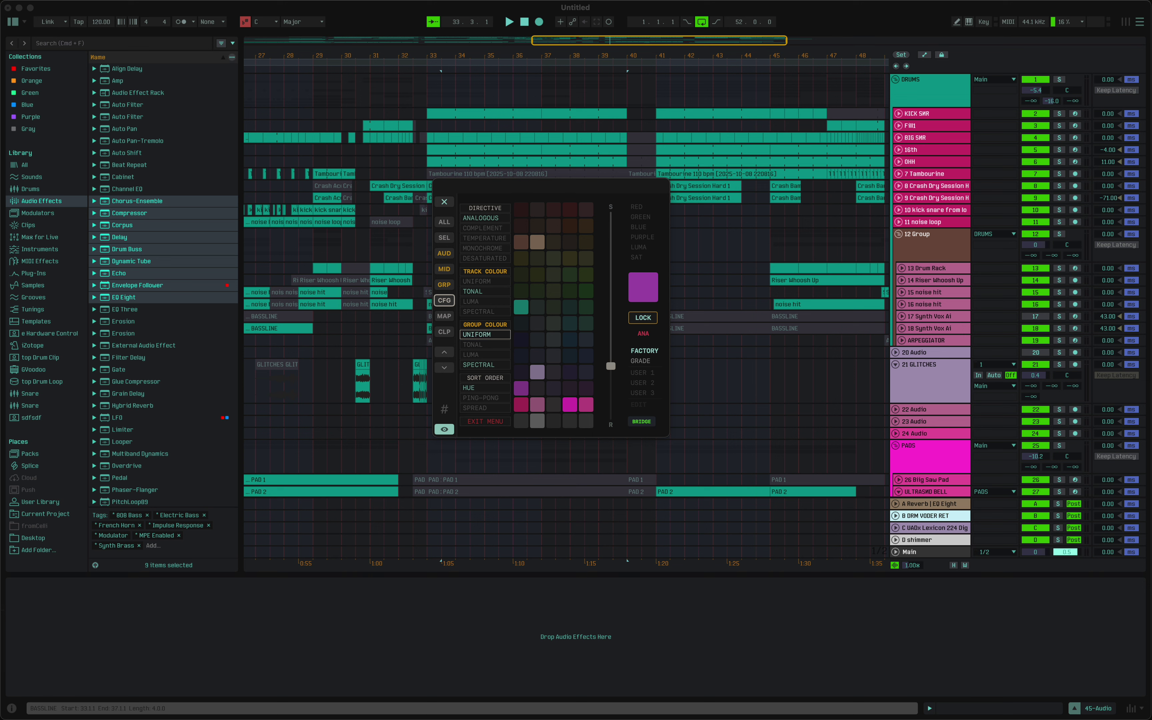
mouse_move(611, 366)
left_mouse_down()
mouse_move(610, 381)
mouse_move(611, 341)
left_mouse_up()
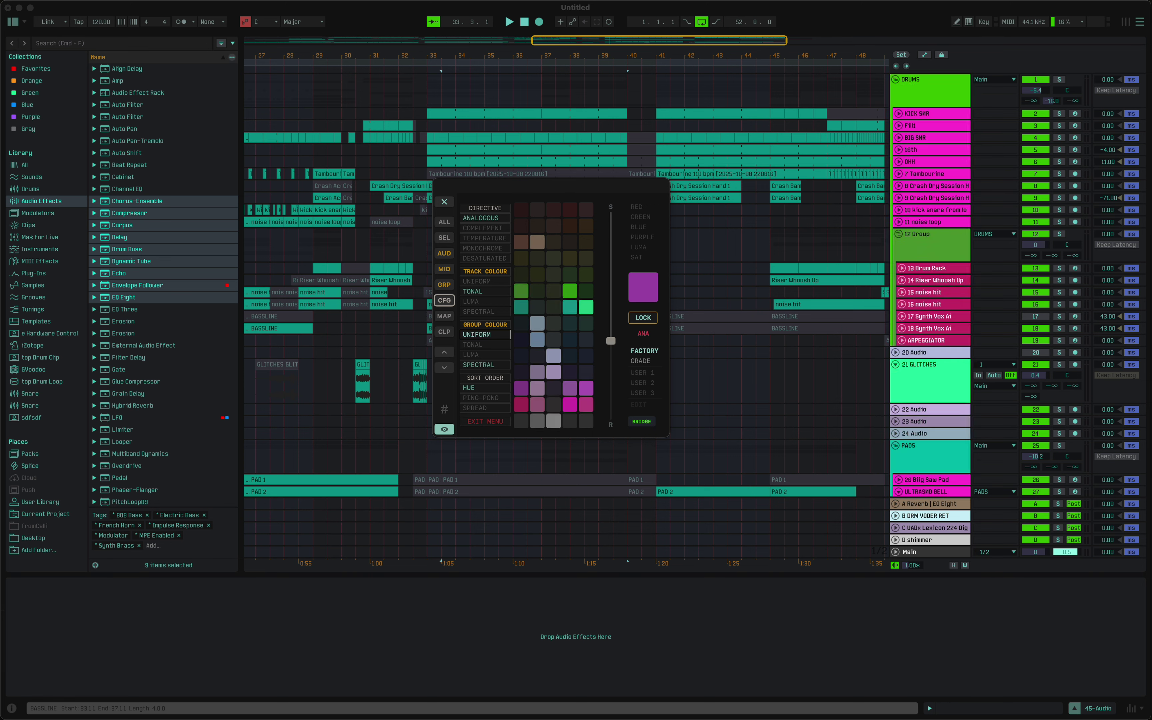
left_click_drag(610, 341, 610, 366)
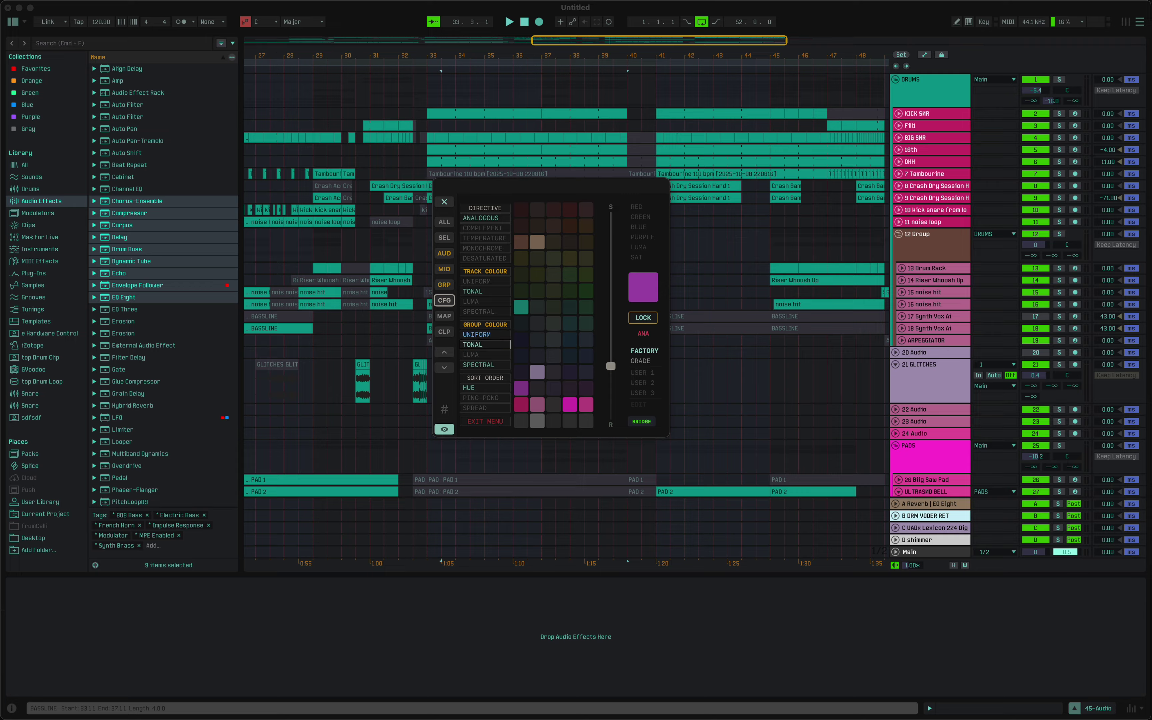
- Try TONAL under GROUP COLOUR, toggling UNIFORM and reapplying TONAL to compare the track colours
left_click(484, 344)
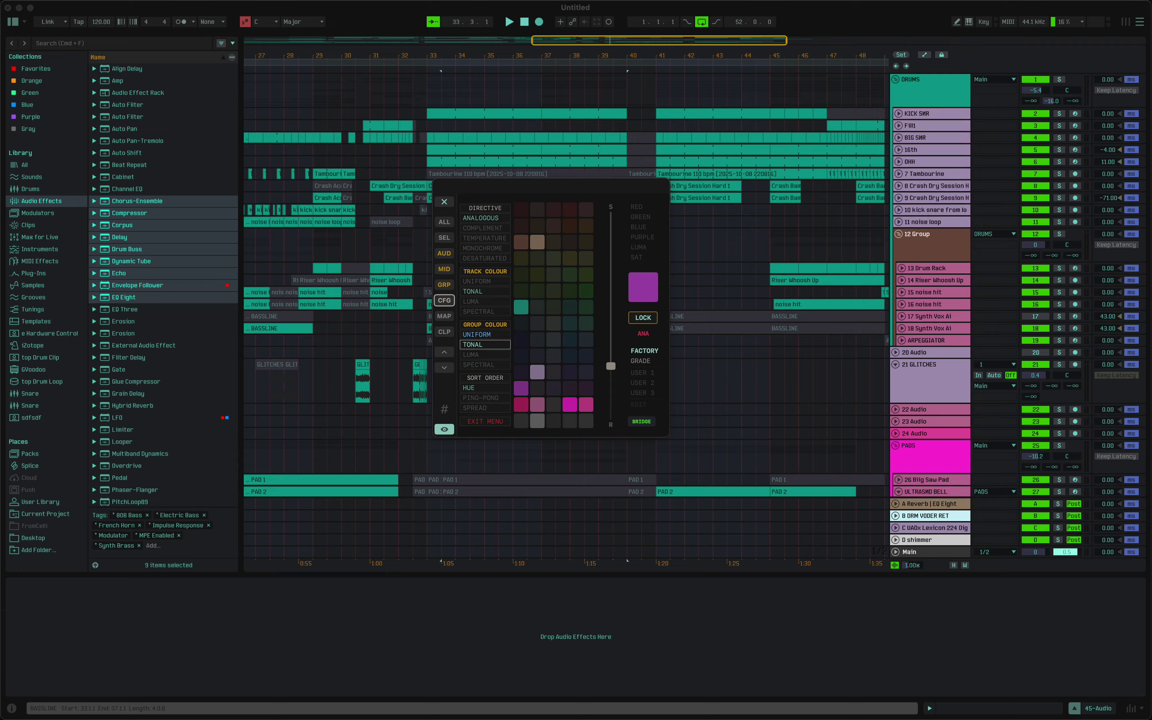
left_click(484, 335)
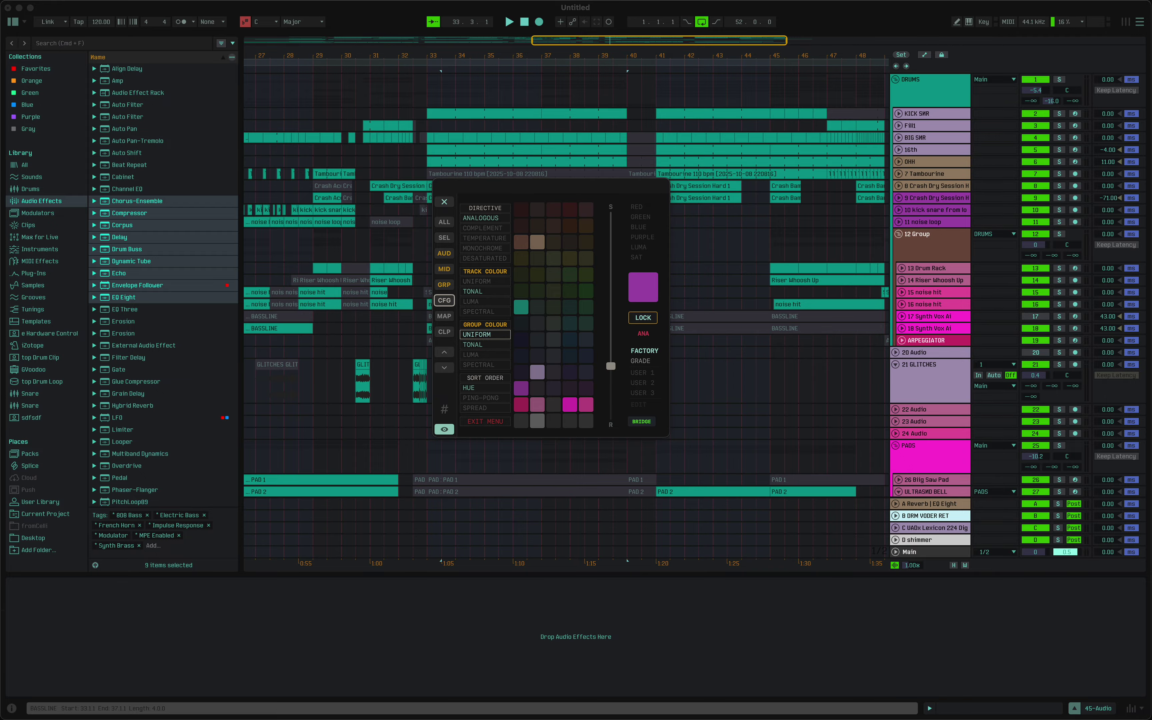
left_click(484, 344)
left_click(484, 344)
left_click(484, 345)
- Try LUMA for the group colour, then apply SPECTRAL and close the CFG options
left_click(483, 354)
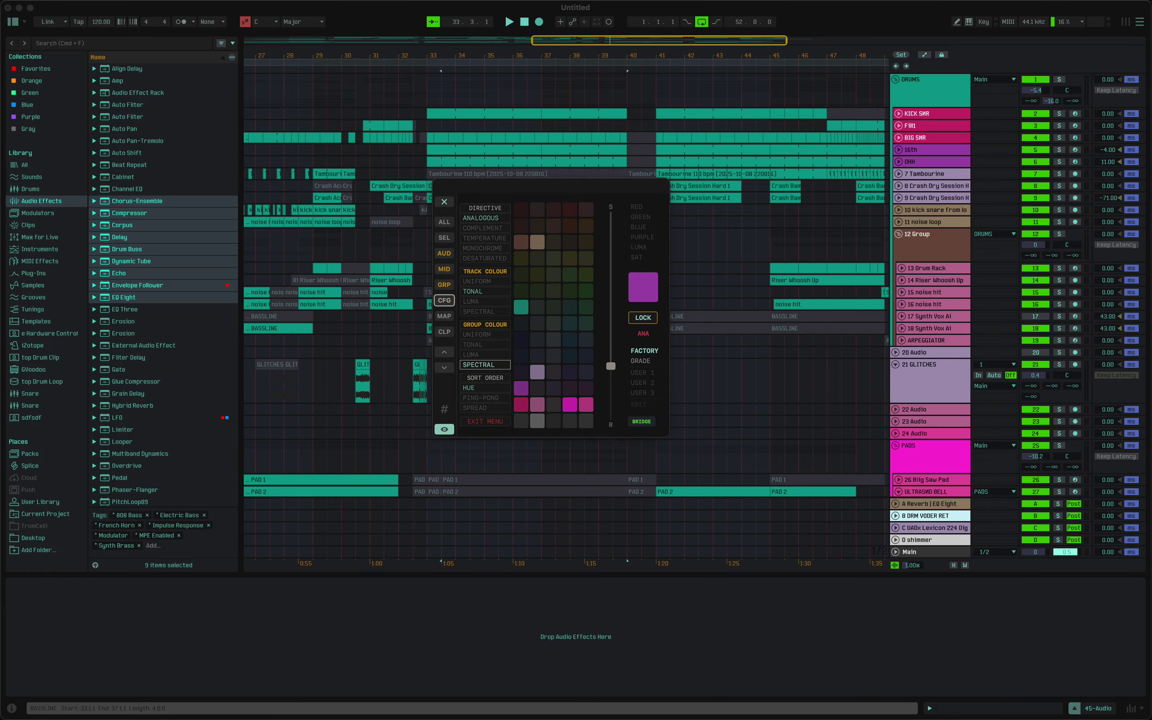
left_click(484, 364)
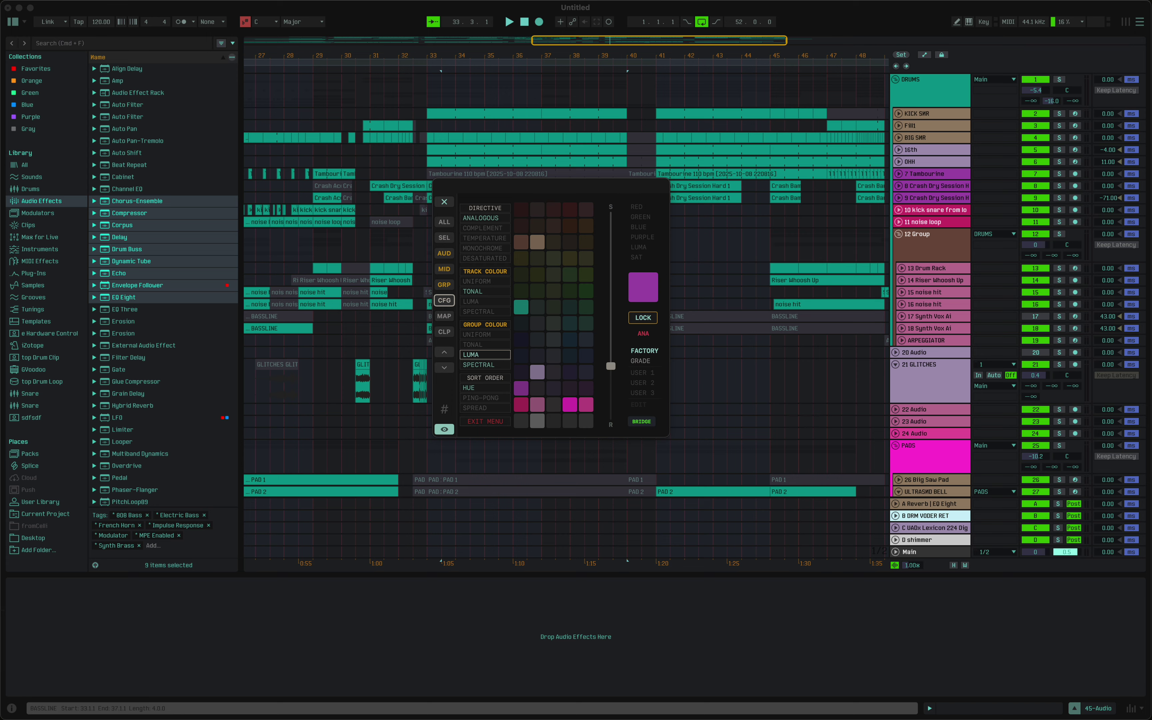
left_click(447, 304)
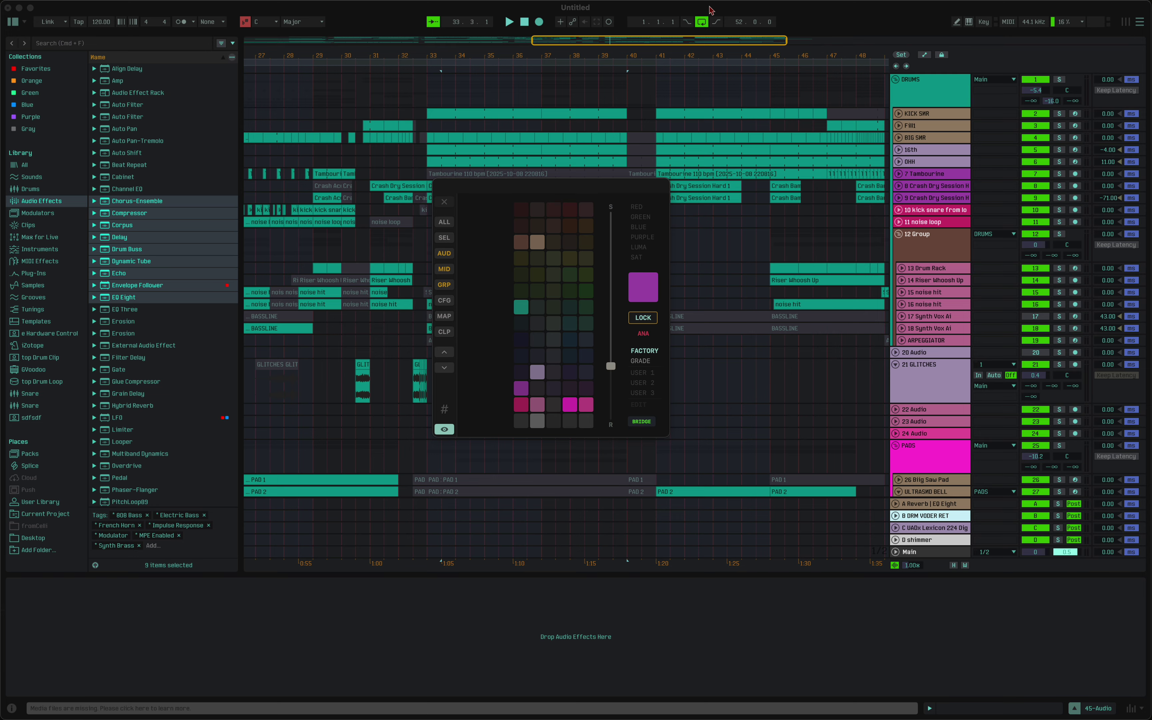